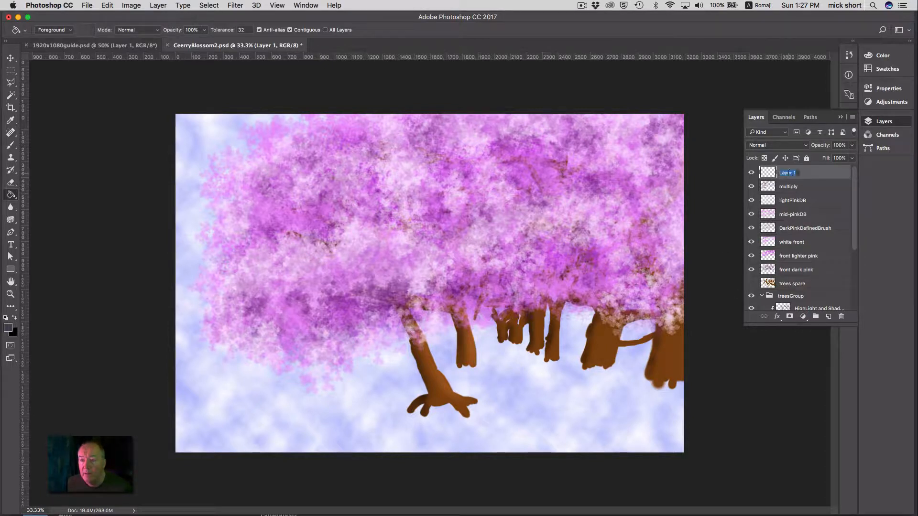
Step: Rename the new top layer as ground
{"action": "type", "text": "ground"}
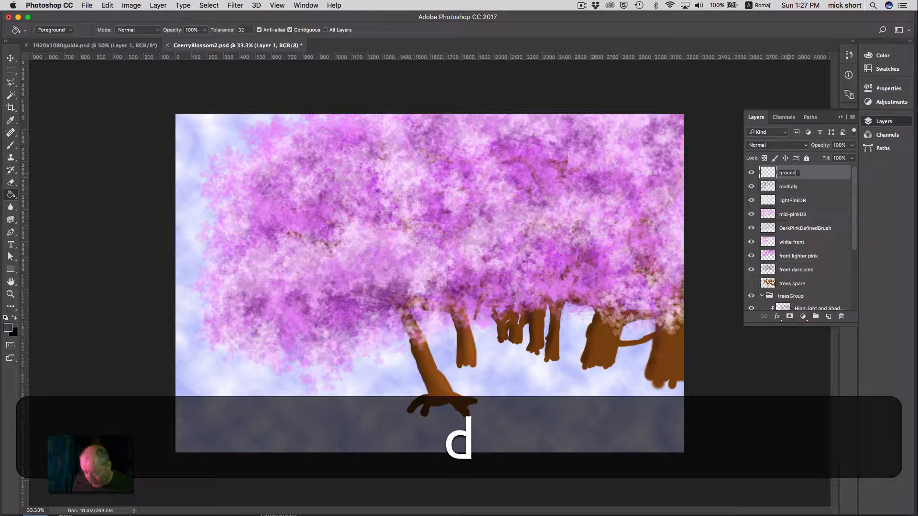
{"action": "key", "text": "Return"}
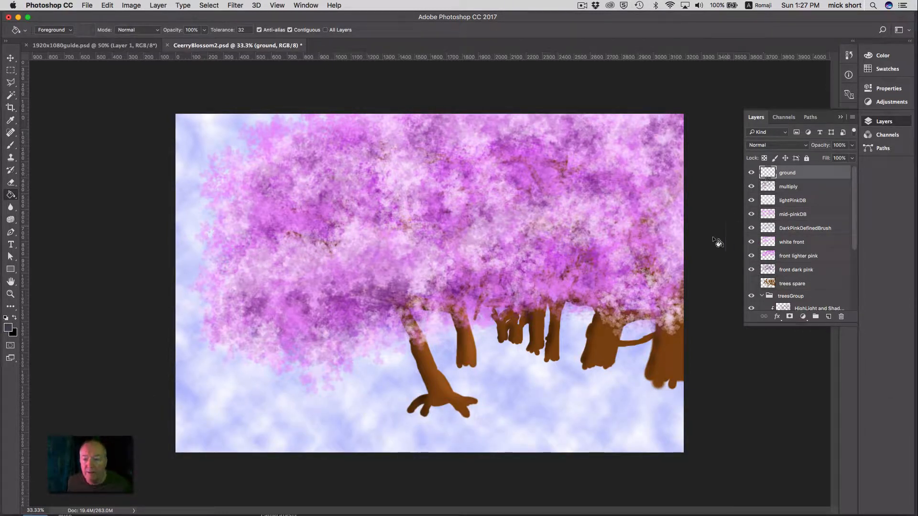
Step: Outline a hill-shaped polygonal selection from the lower canvas edge, over the tree trunks, and around beyond the lower-right corner
{"action": "left_click", "coordinate": [11, 82]}
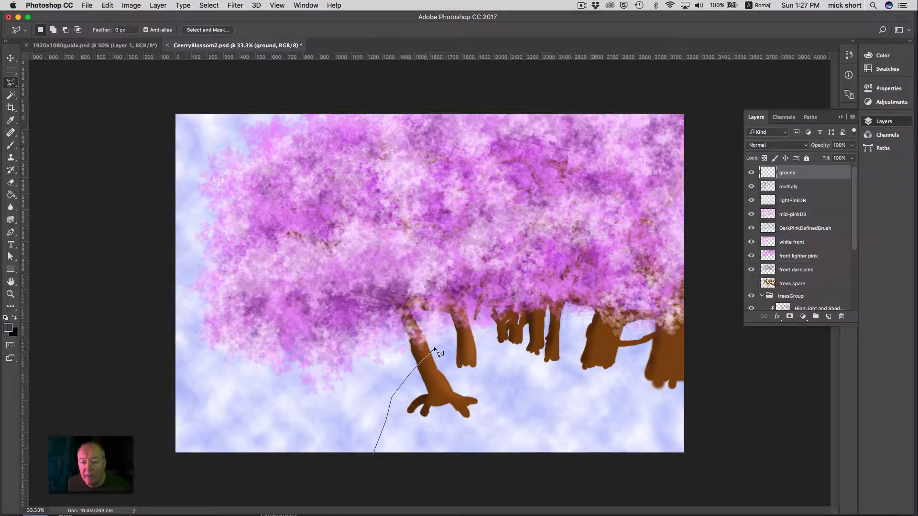
{"action": "left_click", "coordinate": [471, 308]}
{"action": "left_click", "coordinate": [492, 312]}
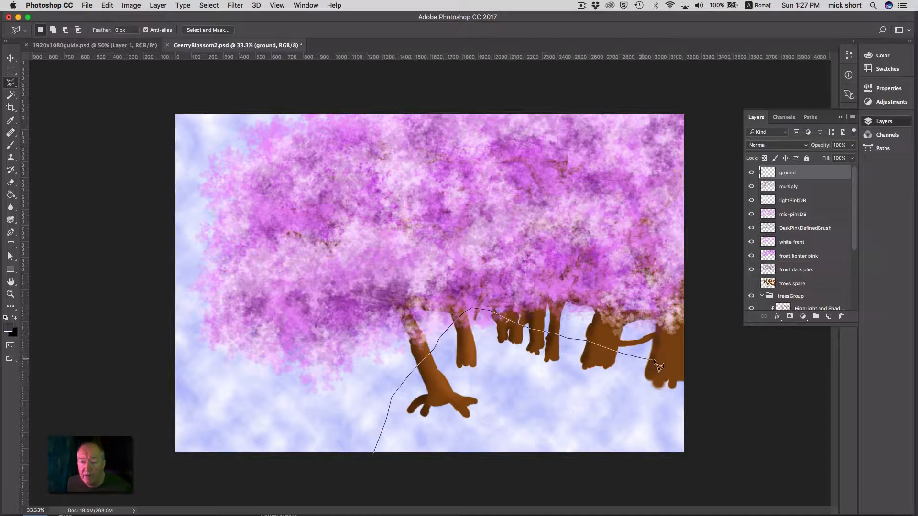
{"action": "left_click", "coordinate": [679, 366]}
{"action": "left_click", "coordinate": [697, 368]}
{"action": "left_click", "coordinate": [704, 480]}
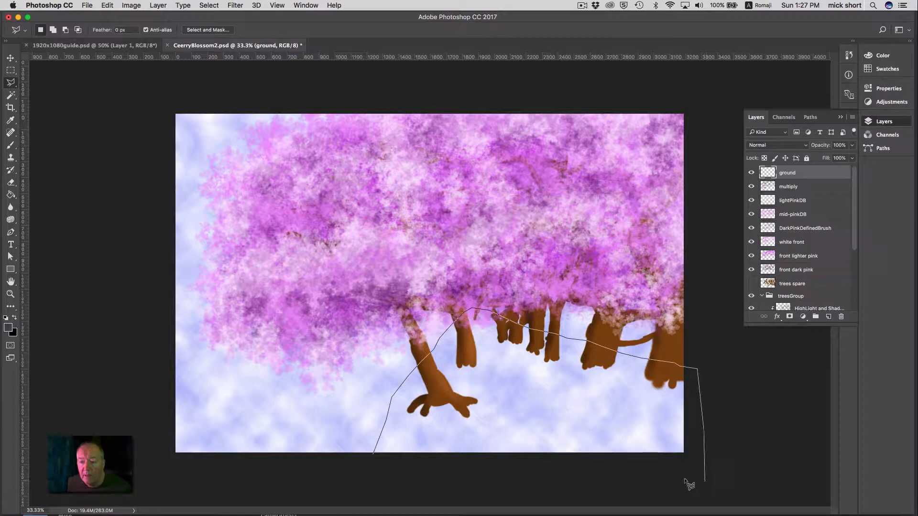
{"action": "left_click", "coordinate": [388, 471]}
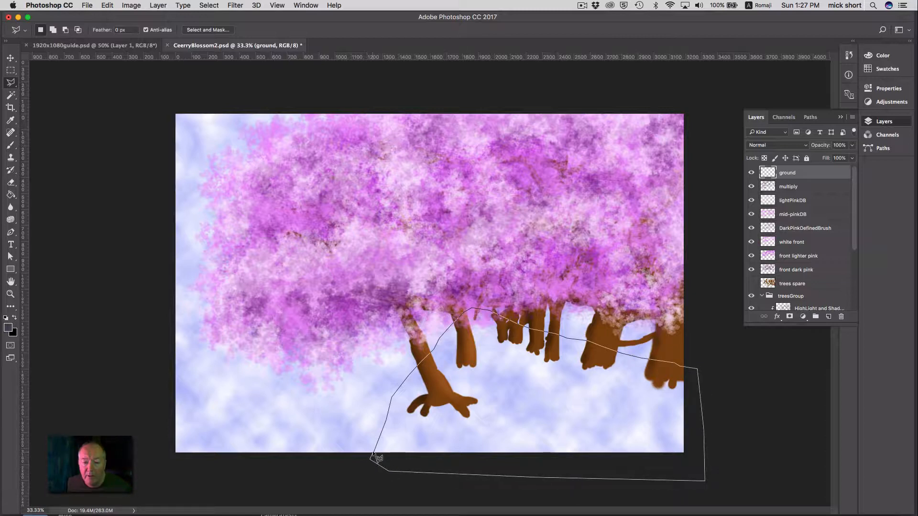
{"action": "left_click", "coordinate": [377, 459]}
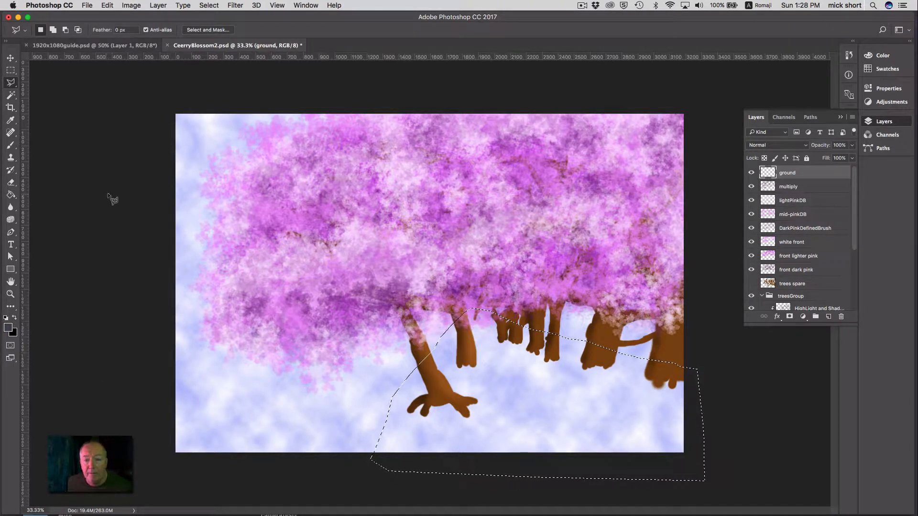
Step: Feather the hill selection with a 5-pixel radius
{"action": "left_click", "coordinate": [202, 5]}
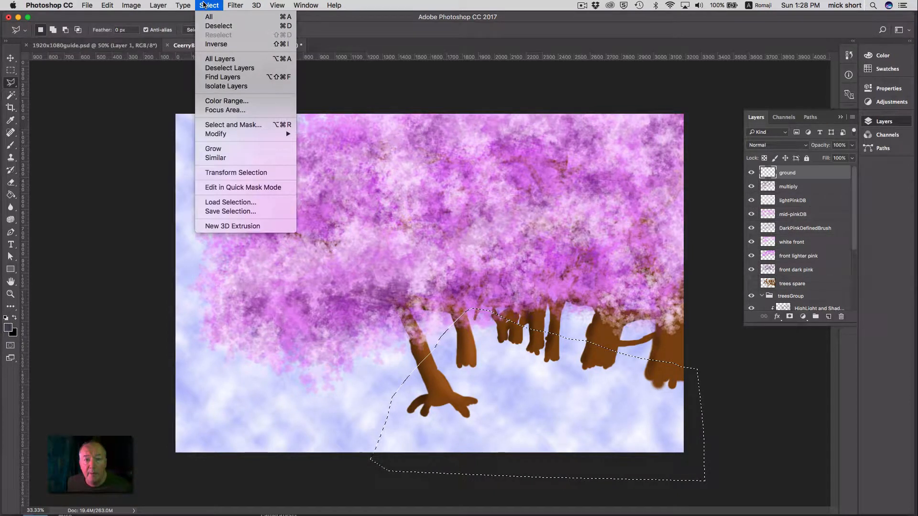
{"action": "mouse_move", "coordinate": [242, 136]}
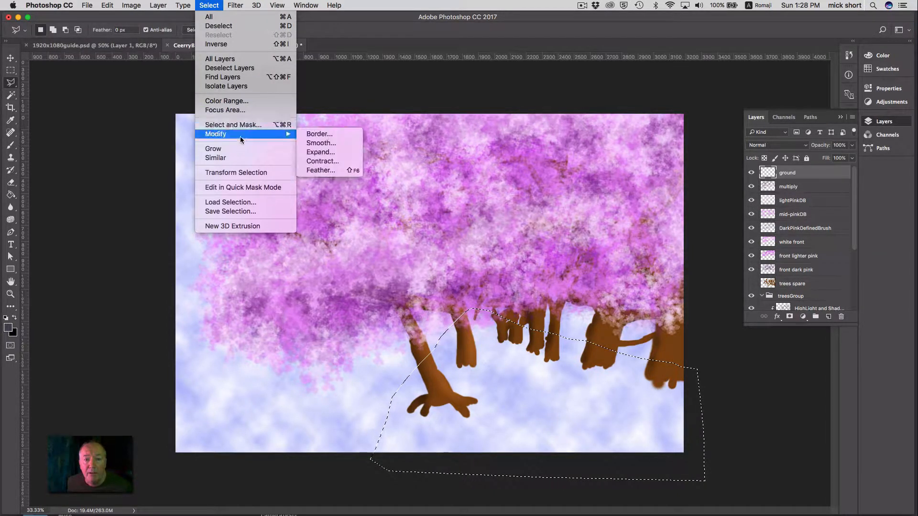
{"action": "left_click", "coordinate": [342, 170]}
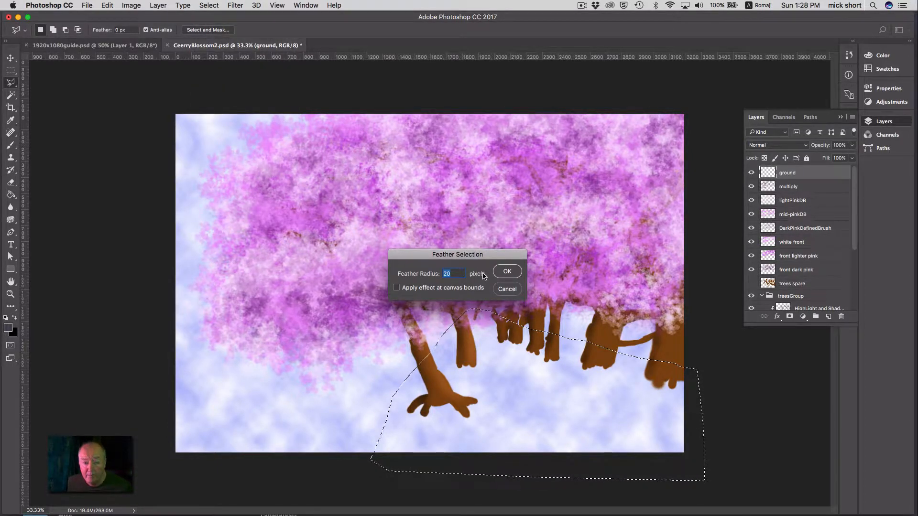
{"action": "type", "text": "5"}
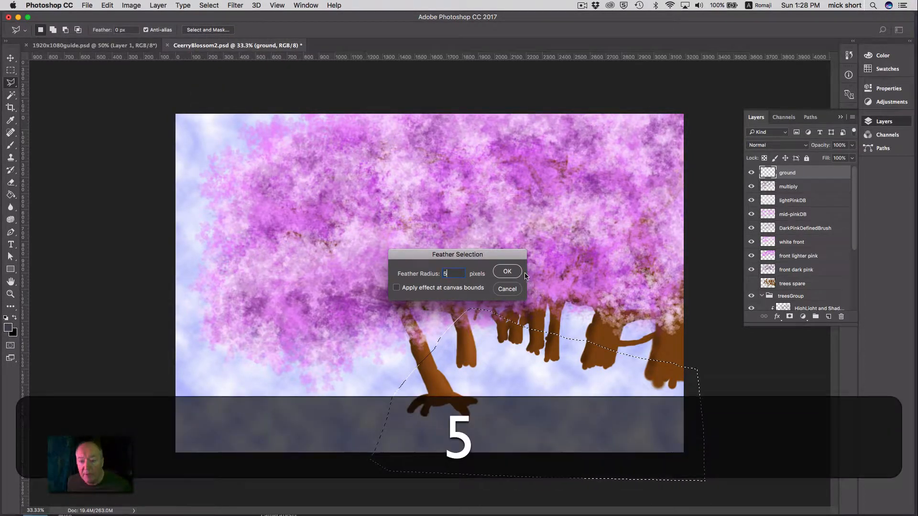
{"action": "left_click", "coordinate": [508, 271]}
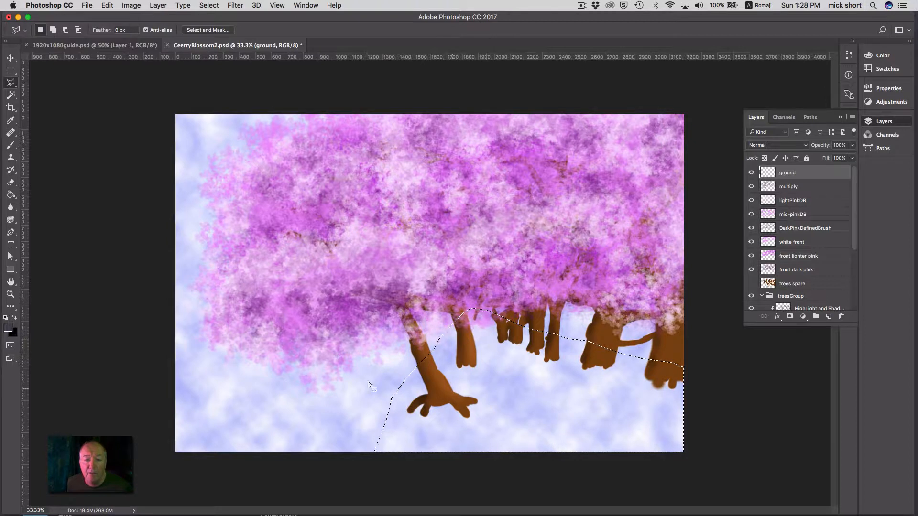
Step: Set the foreground color to dark brown 3f2b0c
{"action": "left_click", "coordinate": [8, 327]}
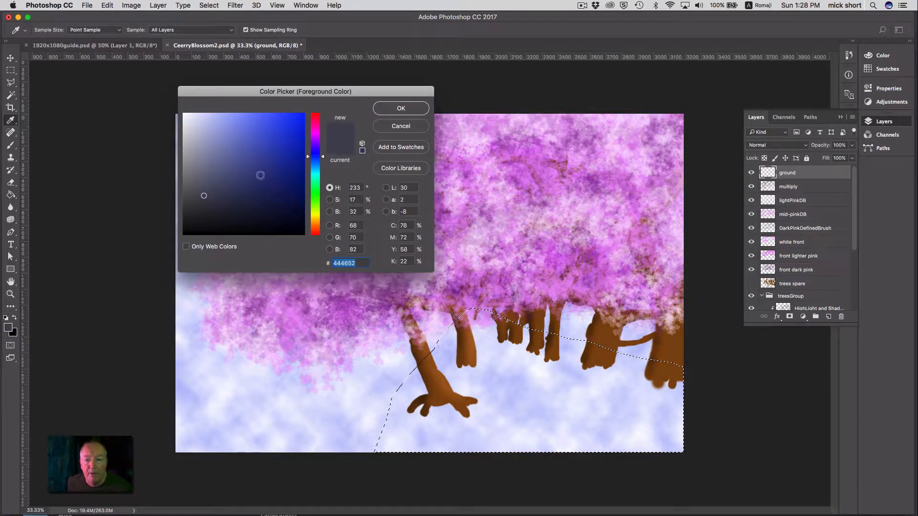
{"action": "left_click", "coordinate": [314, 222]}
{"action": "left_click", "coordinate": [284, 179]}
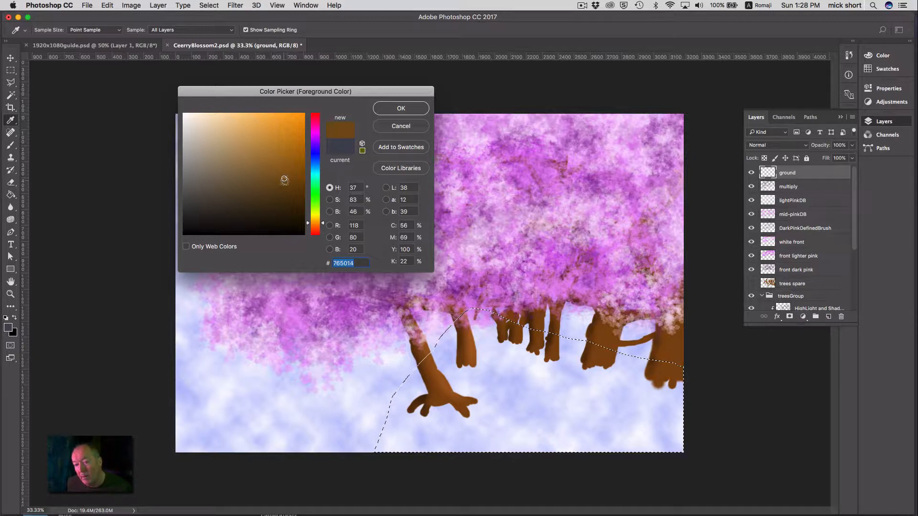
{"action": "left_click_drag", "start_coordinate": [284, 180], "coordinate": [283, 194]}
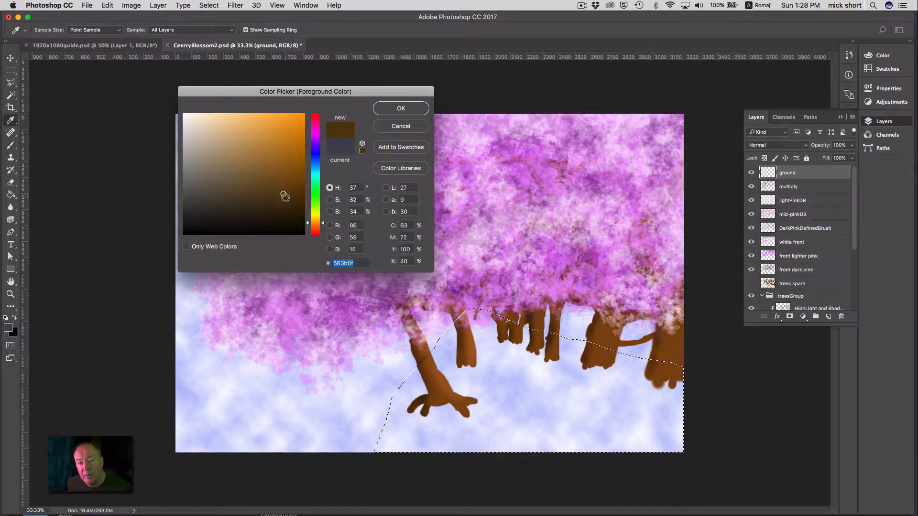
{"action": "left_click_drag", "start_coordinate": [284, 197], "coordinate": [282, 205]}
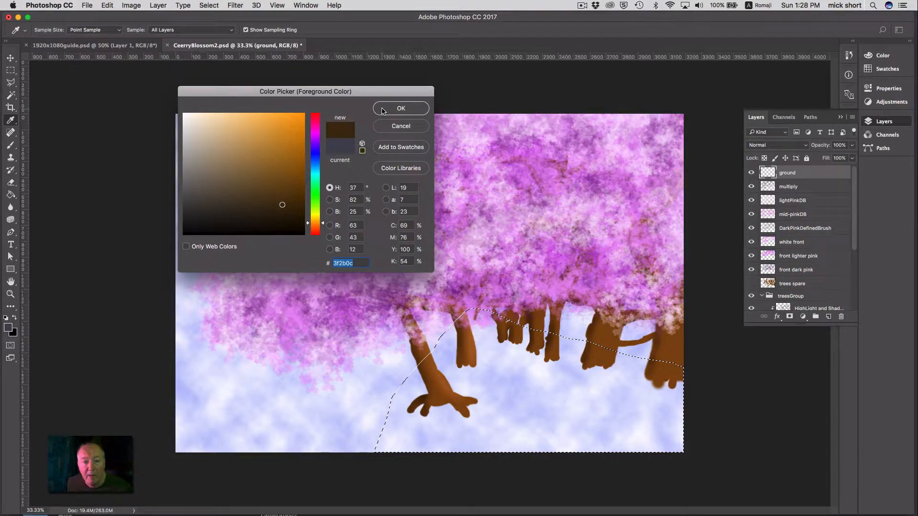
{"action": "left_click", "coordinate": [401, 108]}
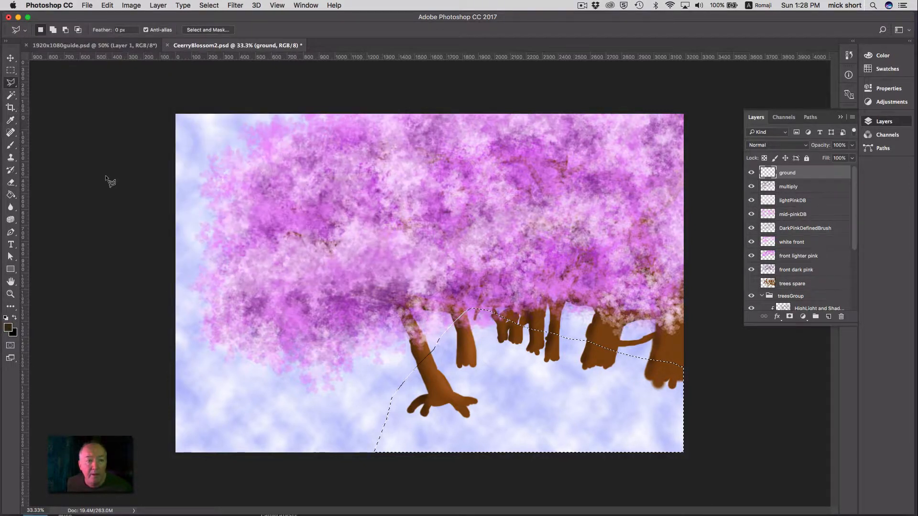
Step: Set up the Brush tool with the Soft Round preset at 364 px and enable airbrush-style build-up
{"action": "left_click", "coordinate": [10, 147]}
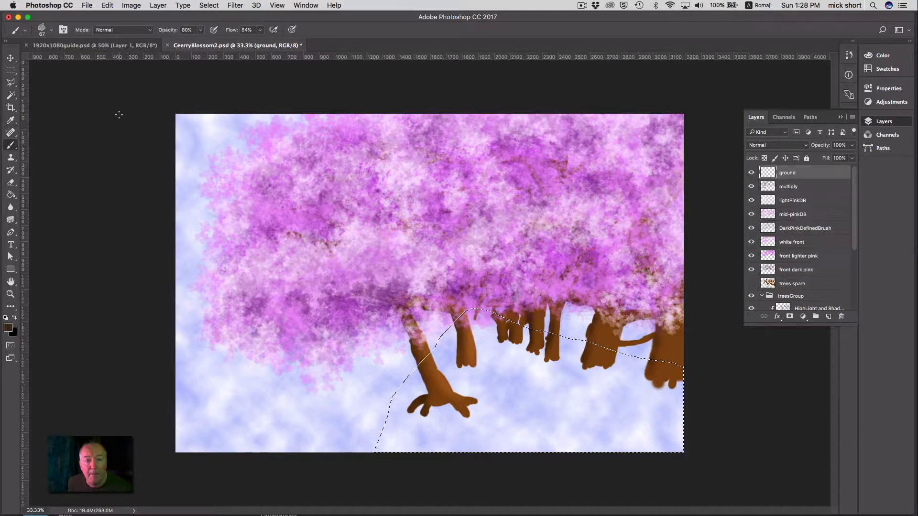
{"action": "left_click", "coordinate": [51, 30]}
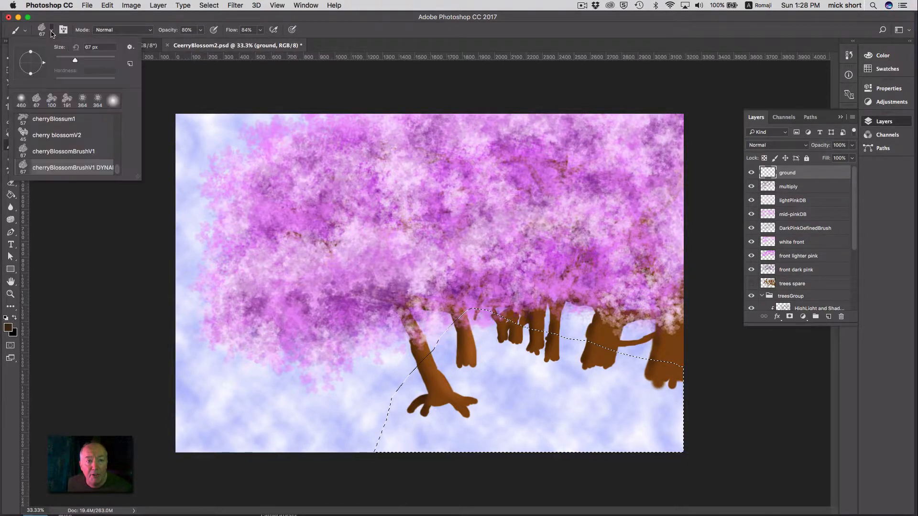
{"action": "left_click_drag", "start_coordinate": [117, 169], "coordinate": [115, 107]}
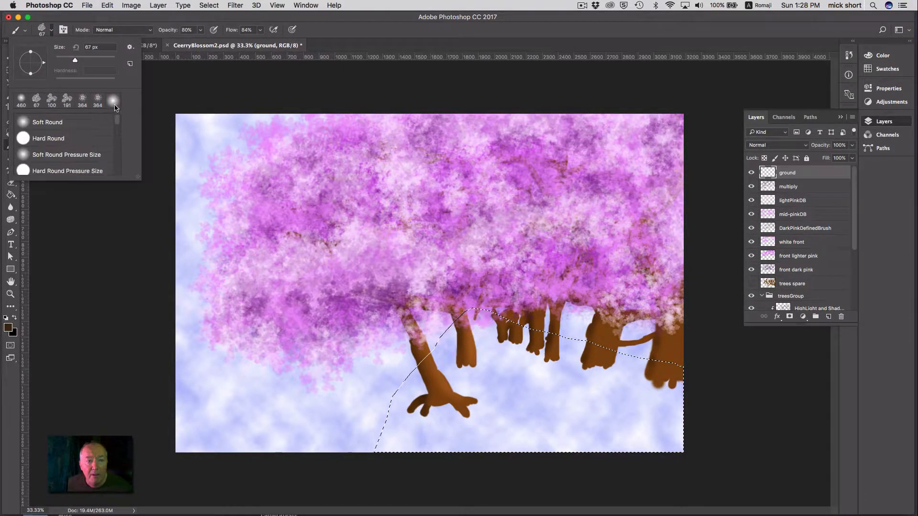
{"action": "left_click", "coordinate": [62, 125]}
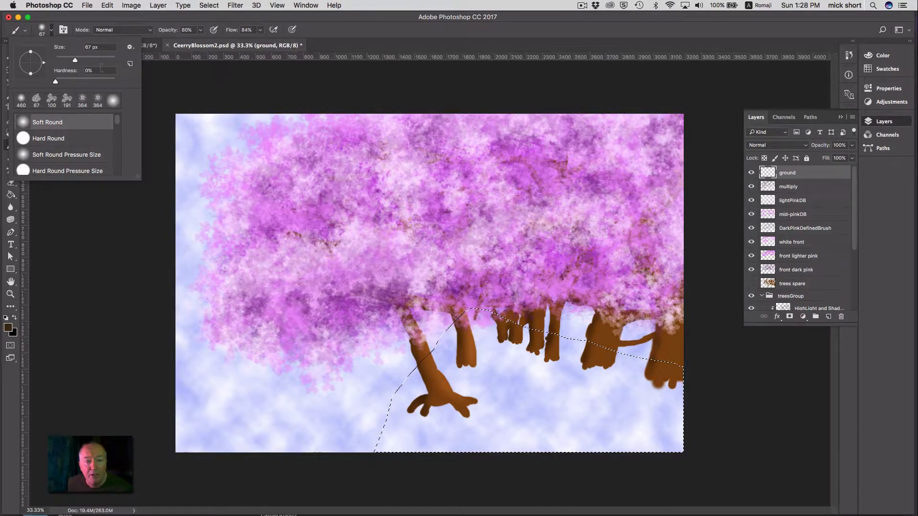
{"action": "left_click_drag", "start_coordinate": [75, 61], "coordinate": [108, 64]}
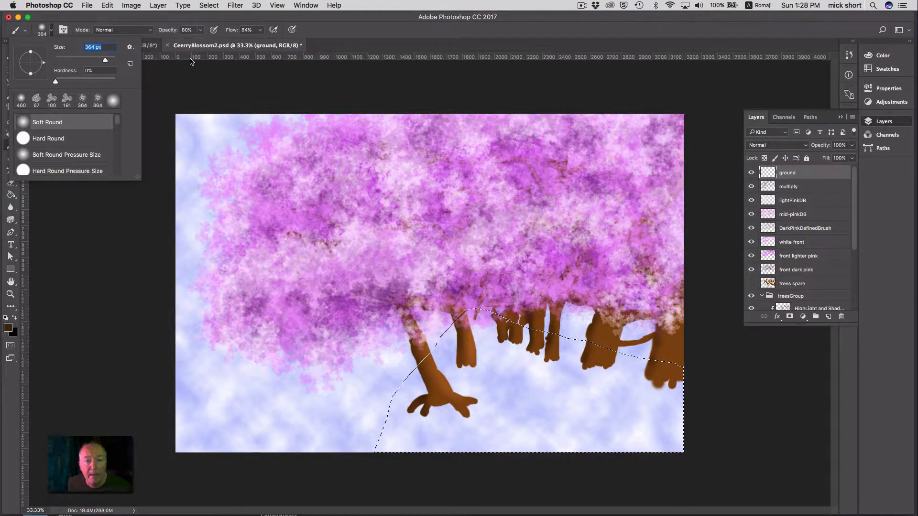
{"action": "left_click", "coordinate": [201, 31]}
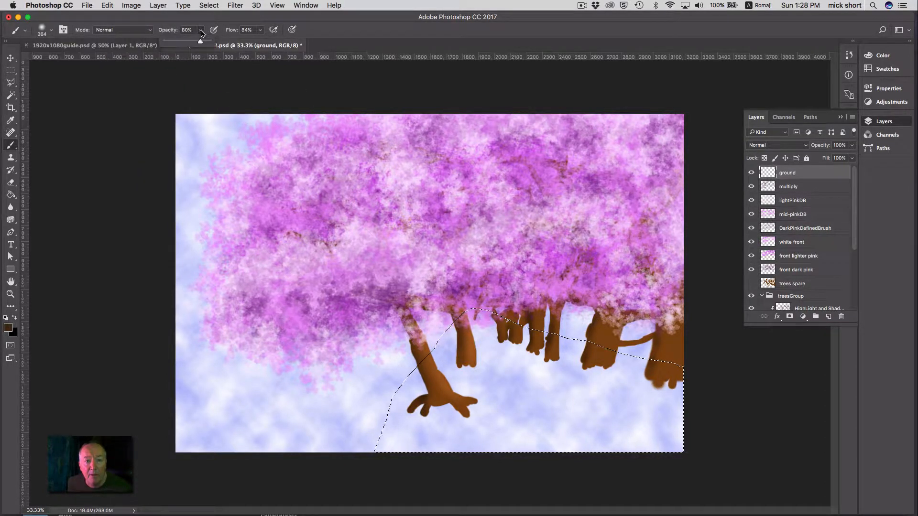
{"action": "left_click", "coordinate": [274, 31]}
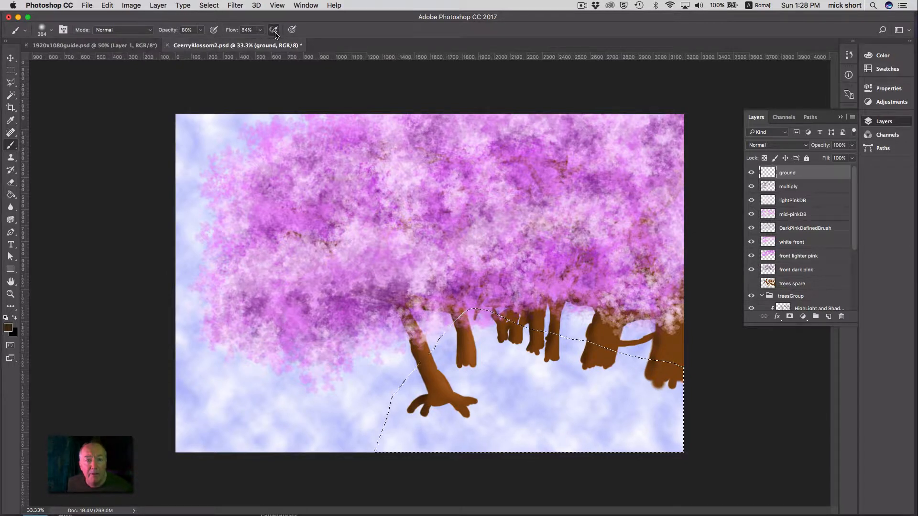
Step: Paint the whole hill selection solid dark brown on the ground layer, including its edges, and deselect it
{"action": "left_click_drag", "start_coordinate": [379, 337], "coordinate": [525, 304]}
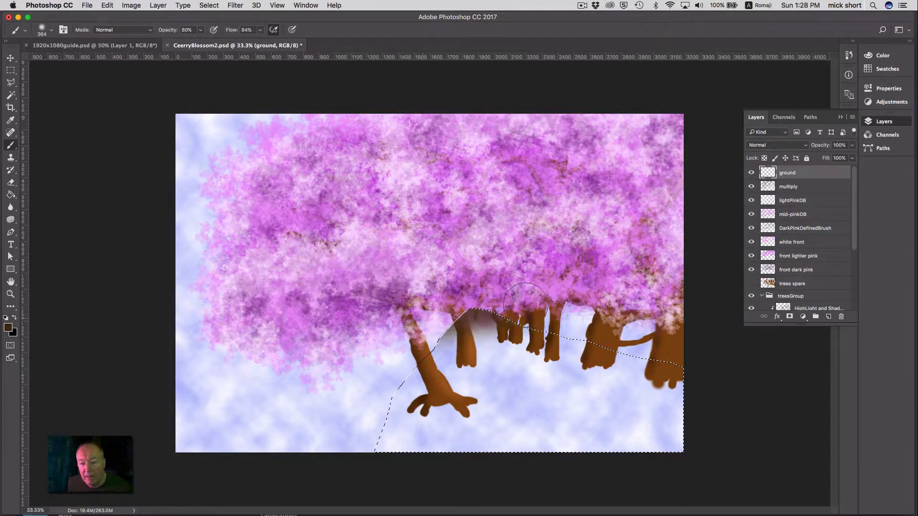
{"action": "mouse_move", "coordinate": [481, 346]}
{"action": "left_mouse_down"}
{"action": "mouse_move", "coordinate": [549, 364]}
{"action": "mouse_move", "coordinate": [477, 369]}
{"action": "mouse_move", "coordinate": [562, 369]}
{"action": "left_mouse_up"}
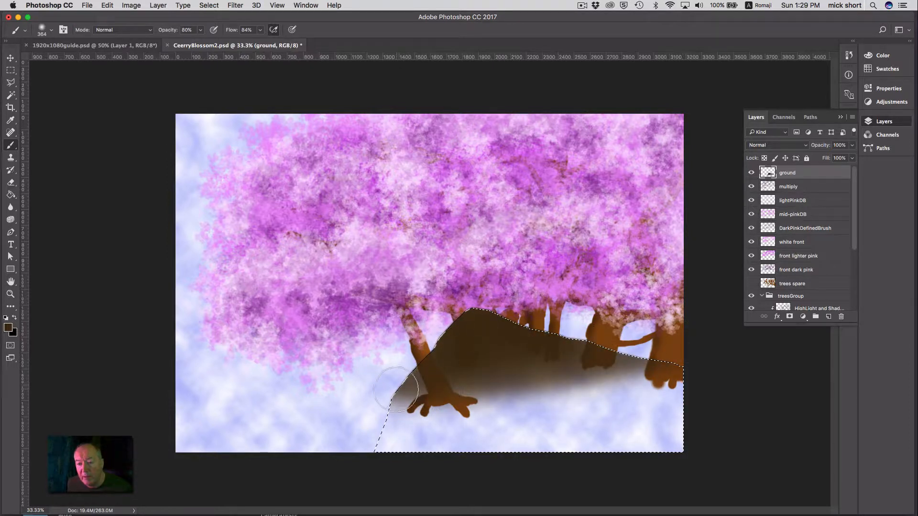
{"action": "mouse_move", "coordinate": [395, 389]}
{"action": "left_mouse_down"}
{"action": "mouse_move", "coordinate": [508, 374]}
{"action": "mouse_move", "coordinate": [579, 406]}
{"action": "mouse_move", "coordinate": [389, 430]}
{"action": "mouse_move", "coordinate": [506, 418]}
{"action": "mouse_move", "coordinate": [572, 385]}
{"action": "left_mouse_up"}
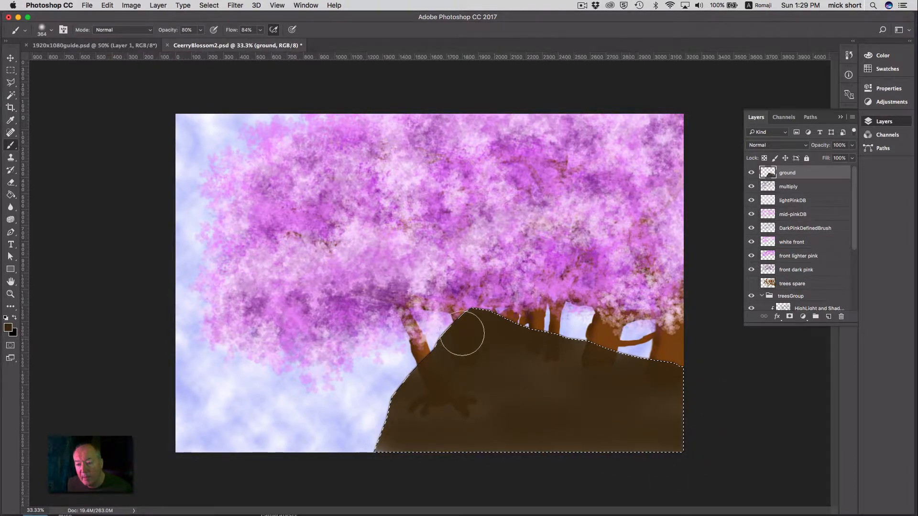
{"action": "mouse_move", "coordinate": [361, 464]}
{"action": "left_mouse_down"}
{"action": "mouse_move", "coordinate": [487, 330]}
{"action": "mouse_move", "coordinate": [495, 457]}
{"action": "mouse_move", "coordinate": [458, 366]}
{"action": "mouse_move", "coordinate": [415, 416]}
{"action": "mouse_move", "coordinate": [470, 329]}
{"action": "mouse_move", "coordinate": [554, 444]}
{"action": "mouse_move", "coordinate": [614, 382]}
{"action": "left_mouse_up"}
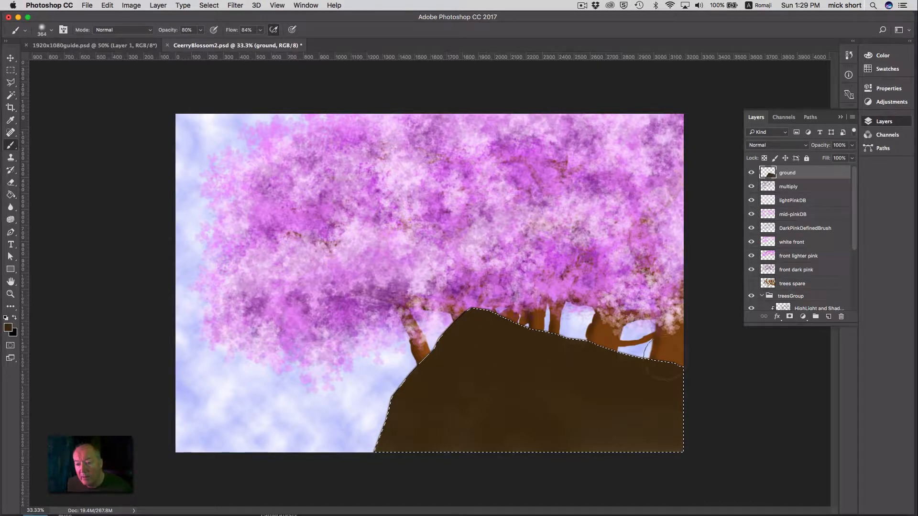
{"action": "key", "text": "super+d"}
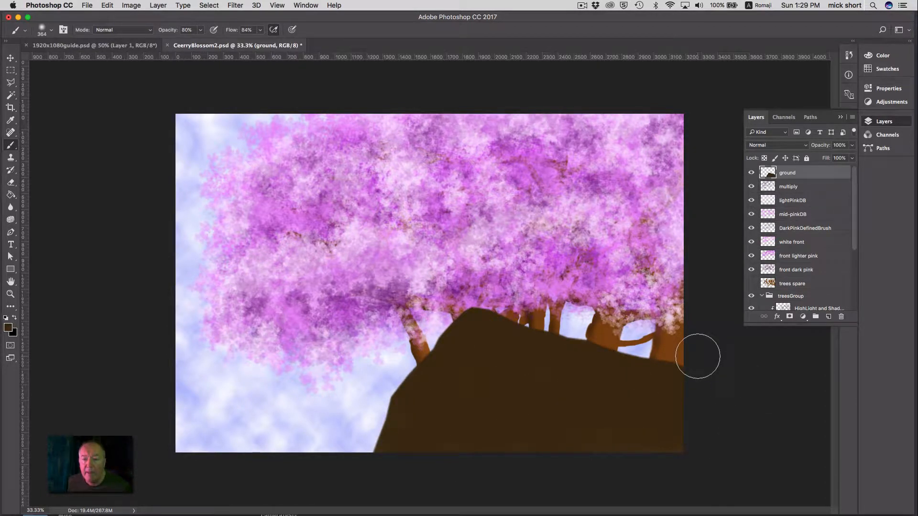
Step: Move the ground layer into treesGroup, directly below the treesNew layer, so the trunks stand in front of the hill
{"action": "left_click", "coordinate": [11, 58]}
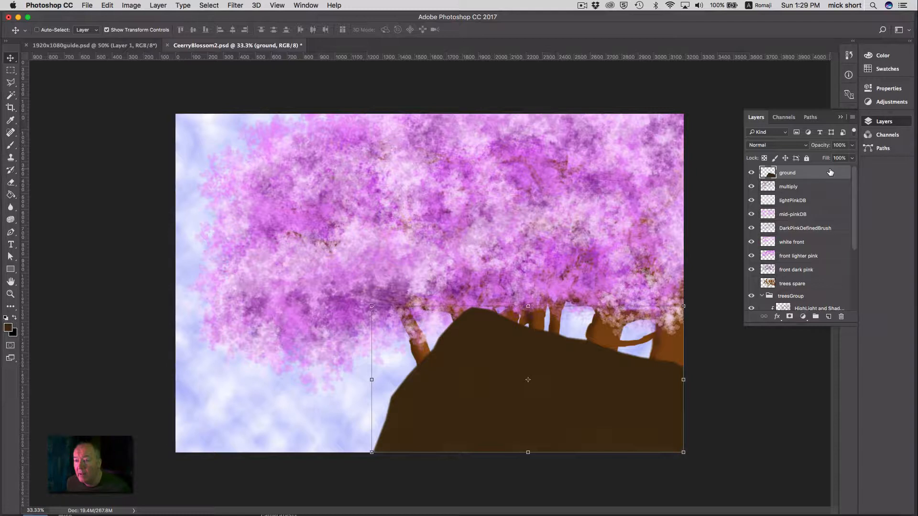
{"action": "left_click_drag", "start_coordinate": [830, 172], "coordinate": [838, 287]}
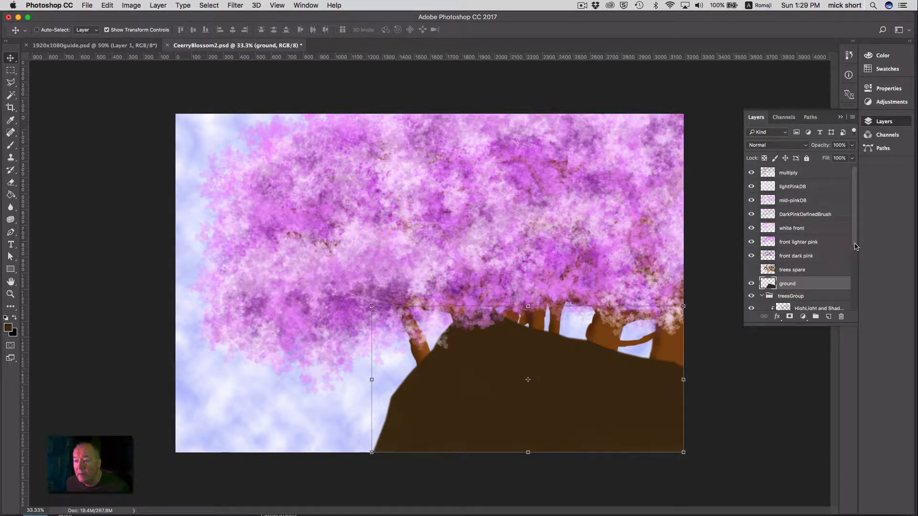
{"action": "scroll", "coordinate": [851, 248], "scroll_direction": "down", "scroll_amount": 5}
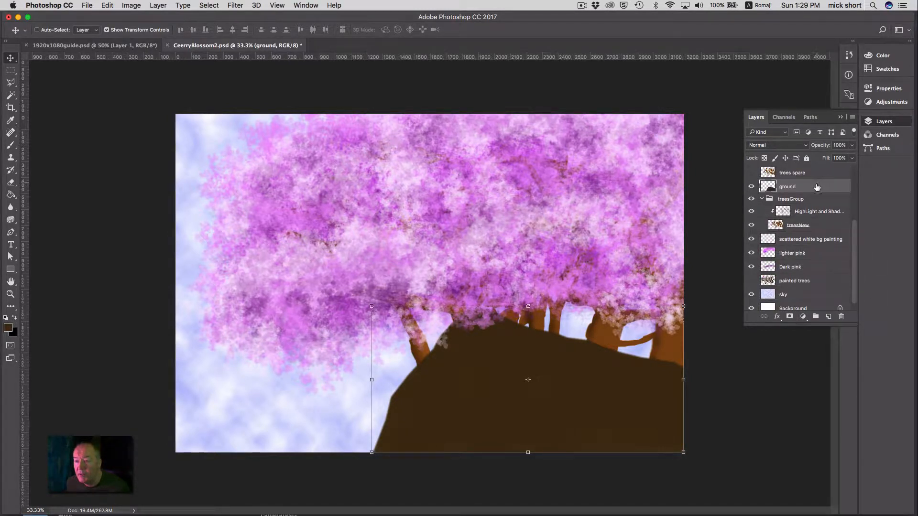
{"action": "left_click_drag", "start_coordinate": [816, 187], "coordinate": [821, 225]}
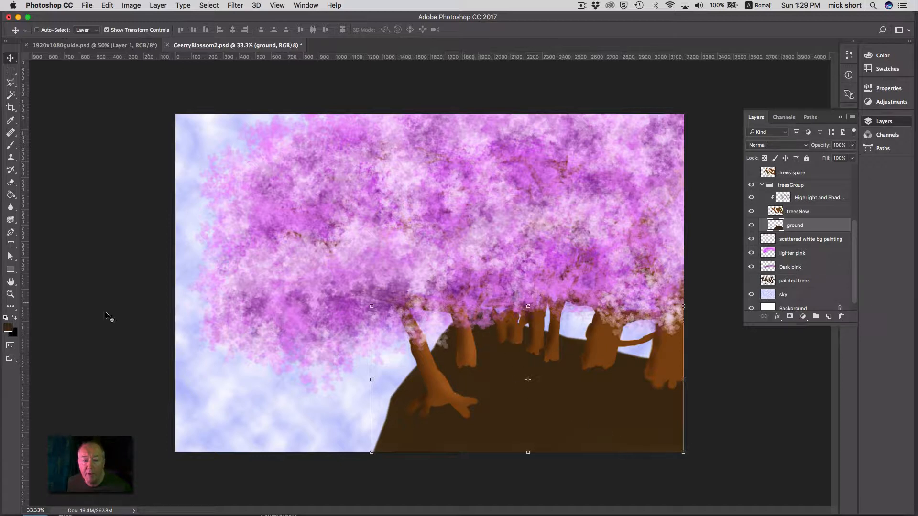
Step: Set the foreground color to a lighter brown, 7f5b23
{"action": "left_click", "coordinate": [9, 329]}
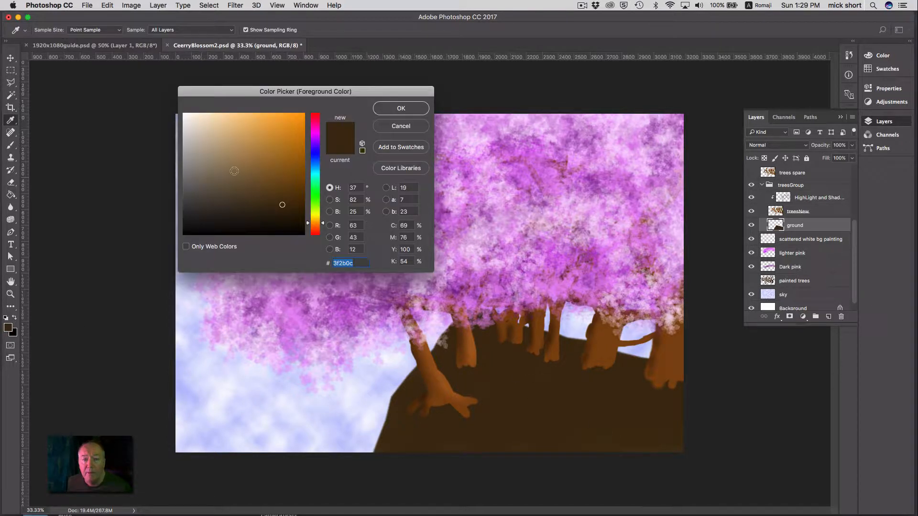
{"action": "left_click", "coordinate": [274, 143]}
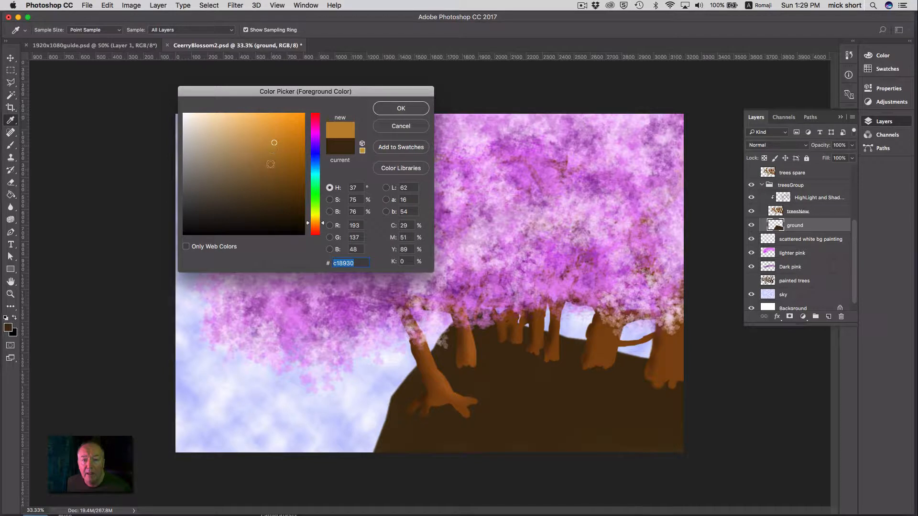
{"action": "left_click", "coordinate": [268, 162]}
{"action": "left_click", "coordinate": [271, 174]}
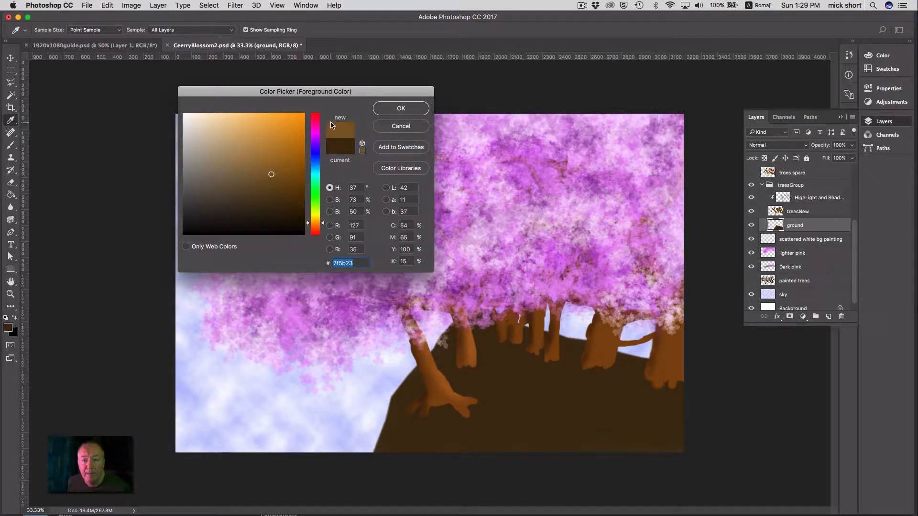
{"action": "left_click", "coordinate": [389, 113]}
{"action": "key", "text": "v"}
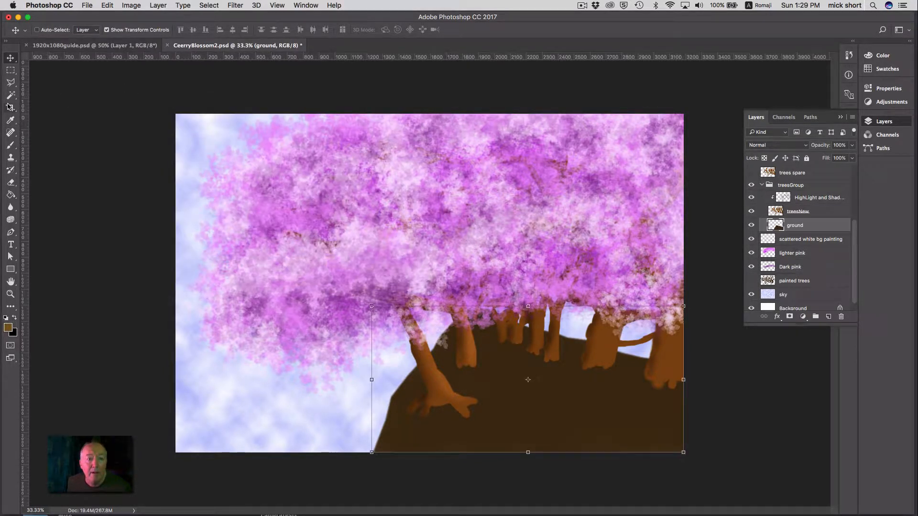
Step: Set up the Soft Round brush at 114 px with 23% opacity and 21% flow
{"action": "left_click", "coordinate": [11, 146]}
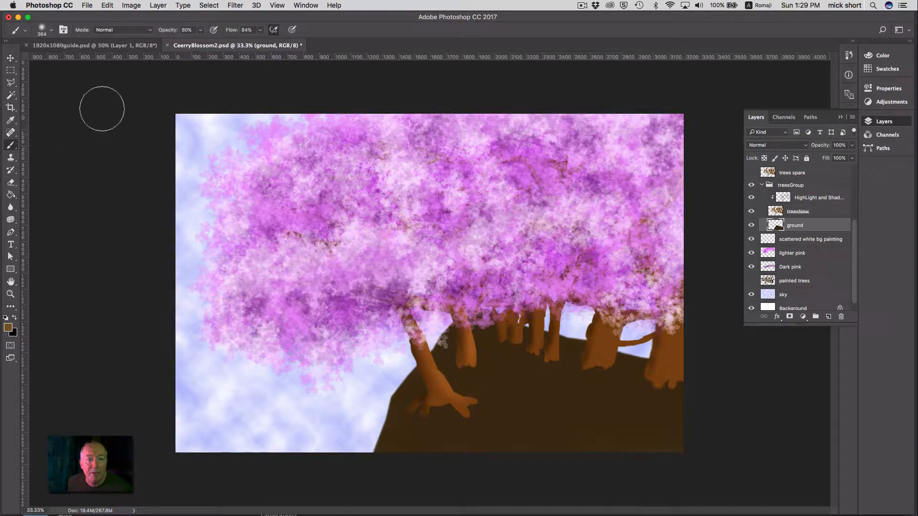
{"action": "left_click", "coordinate": [51, 31]}
{"action": "left_click_drag", "start_coordinate": [105, 62], "coordinate": [87, 61]}
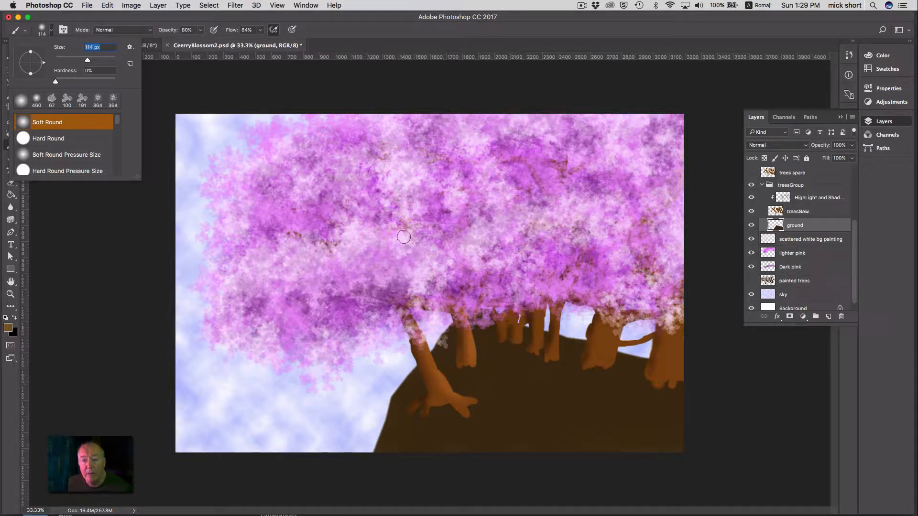
{"action": "left_click", "coordinate": [201, 30]}
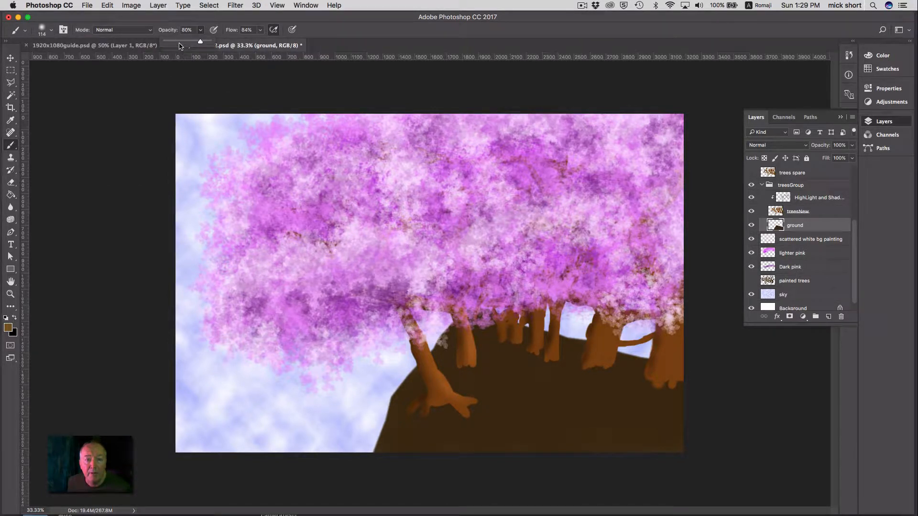
{"action": "left_click", "coordinate": [260, 30]}
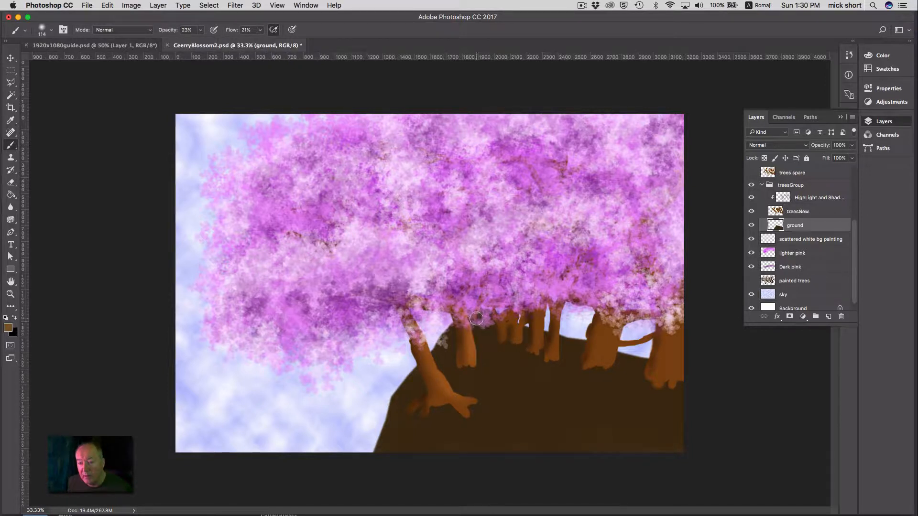
Step: Paint a soft lighter-brown path on the ground layer, widening from the hill's crest to the canvas bottom, enlarging the brush to 175 px along the way
{"action": "left_click_drag", "start_coordinate": [491, 343], "coordinate": [580, 396]}
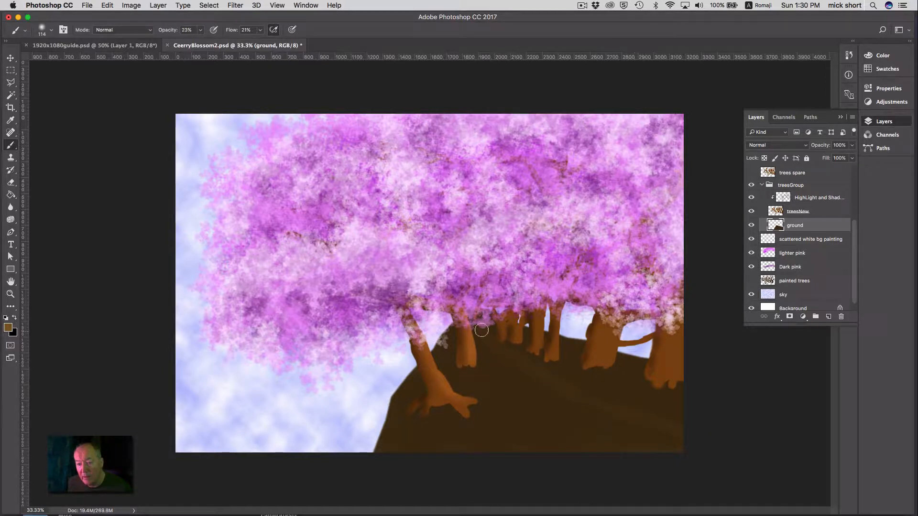
{"action": "left_click_drag", "start_coordinate": [474, 325], "coordinate": [559, 391]}
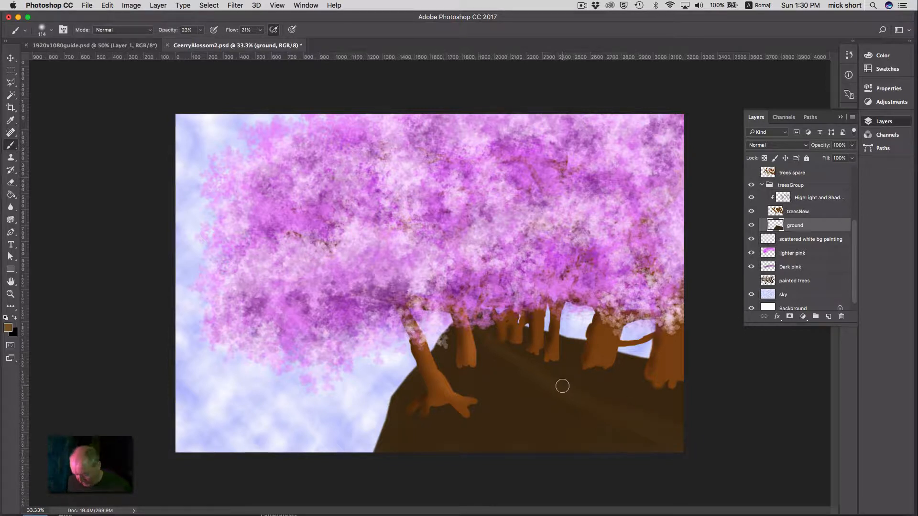
{"action": "key", "text": "bracketright"}
{"action": "key", "text": "bracketright"}
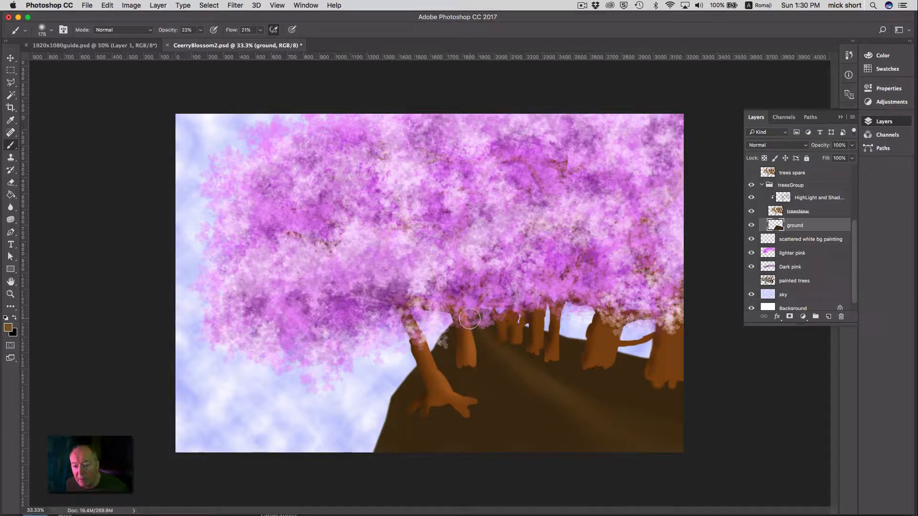
{"action": "left_click_drag", "start_coordinate": [523, 376], "coordinate": [614, 449]}
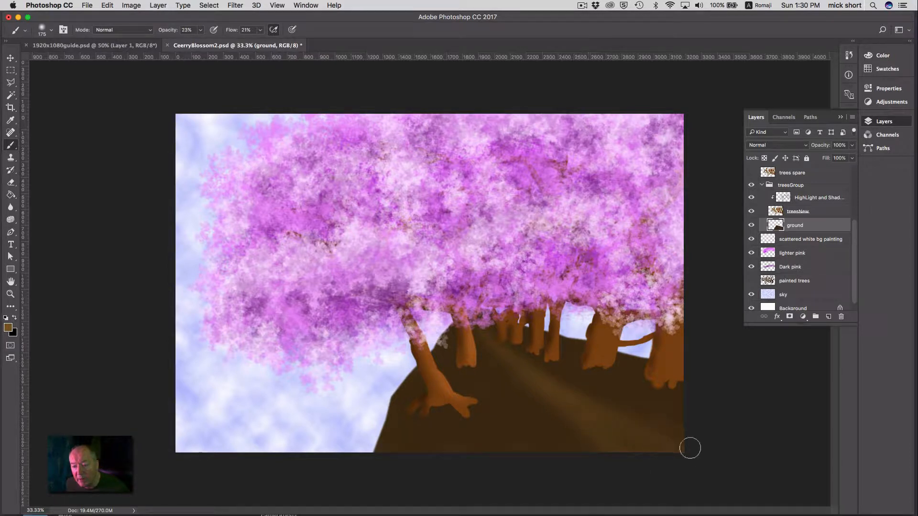
{"action": "left_click_drag", "start_coordinate": [577, 409], "coordinate": [703, 455]}
{"action": "left_click_drag", "start_coordinate": [605, 421], "coordinate": [655, 448]}
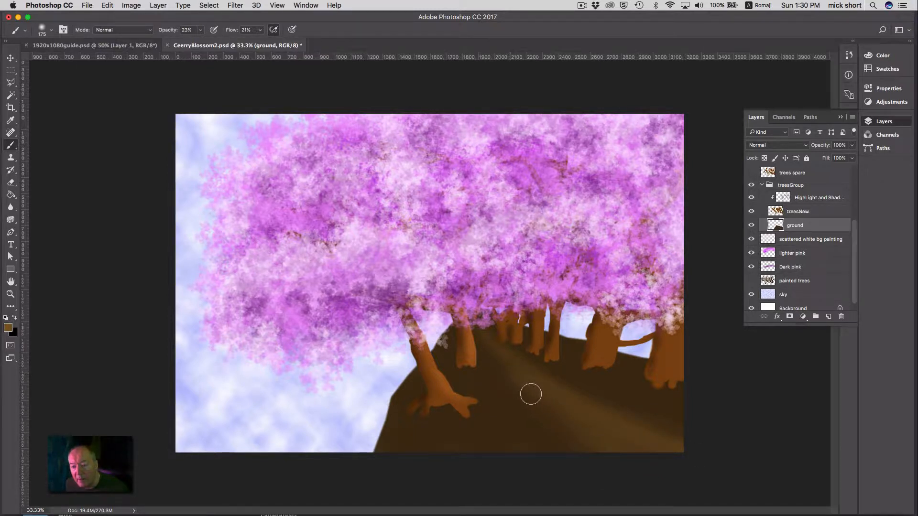
{"action": "mouse_move", "coordinate": [531, 394]}
{"action": "left_mouse_down"}
{"action": "mouse_move", "coordinate": [511, 377]}
{"action": "mouse_move", "coordinate": [558, 419]}
{"action": "mouse_move", "coordinate": [561, 431]}
{"action": "mouse_move", "coordinate": [534, 407]}
{"action": "mouse_move", "coordinate": [566, 445]}
{"action": "left_mouse_up"}
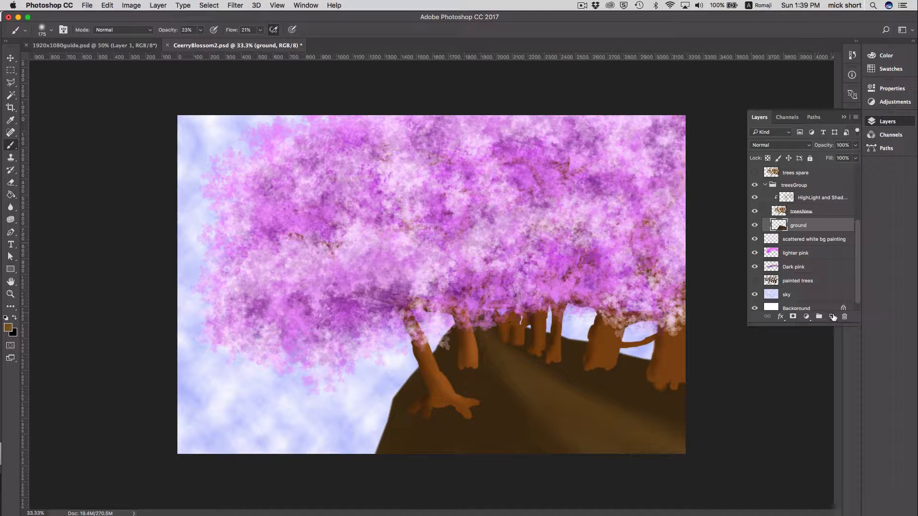
Step: Create a new layer directly above the ground layer and name it grass
{"action": "left_click", "coordinate": [831, 317]}
{"action": "double_click", "coordinate": [797, 225]}
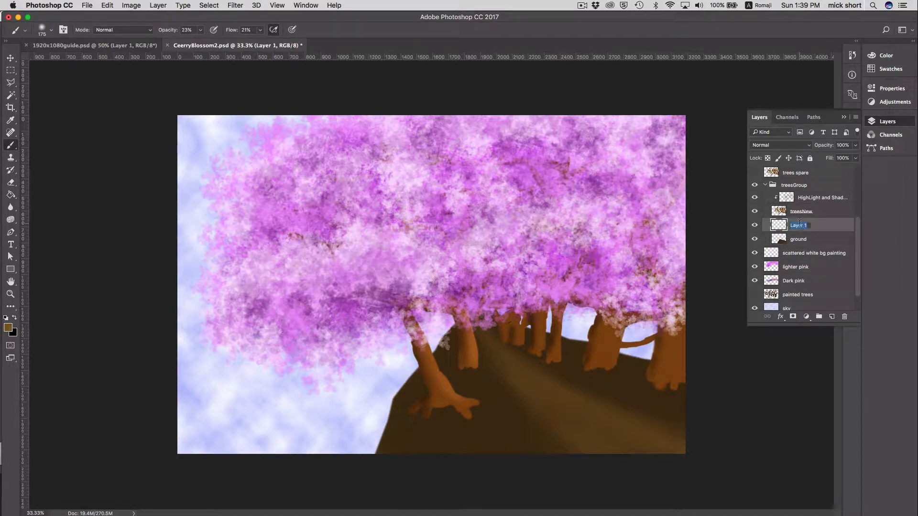
{"action": "type", "text": "grass"}
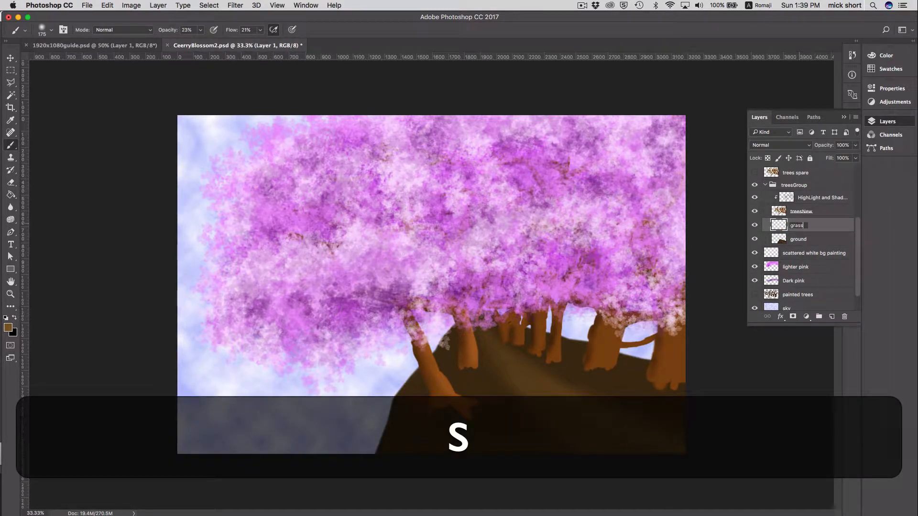
{"action": "key", "text": "Return"}
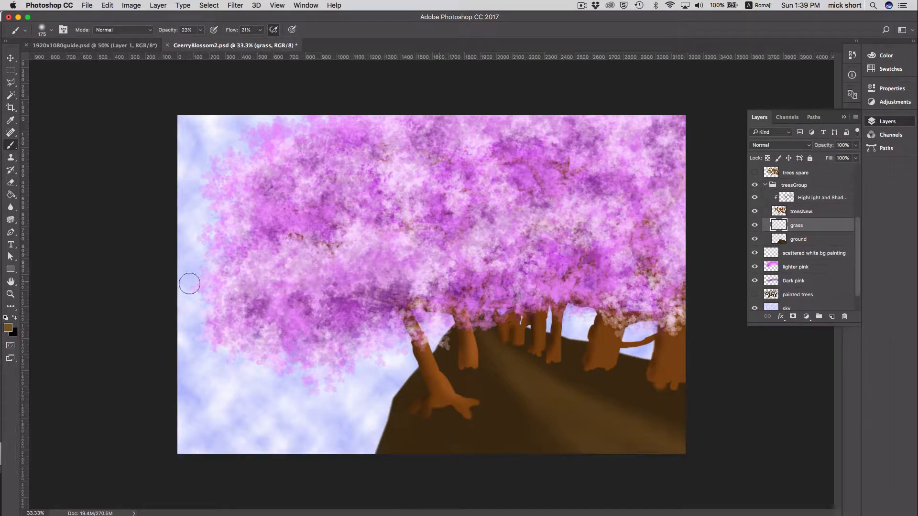
Step: Choose the Dune Grass brush preset at 112 px for the grass layer
{"action": "left_click", "coordinate": [52, 30]}
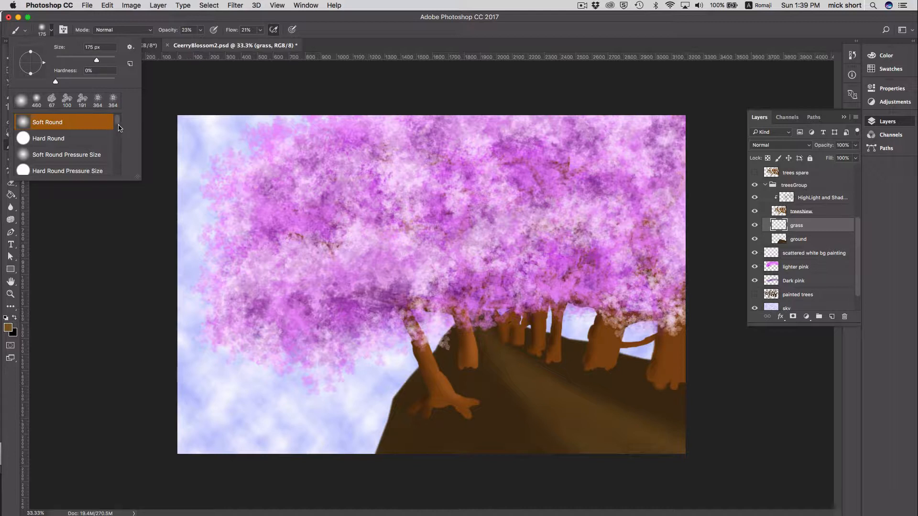
{"action": "scroll", "coordinate": [120, 129], "scroll_direction": "down", "scroll_amount": 5}
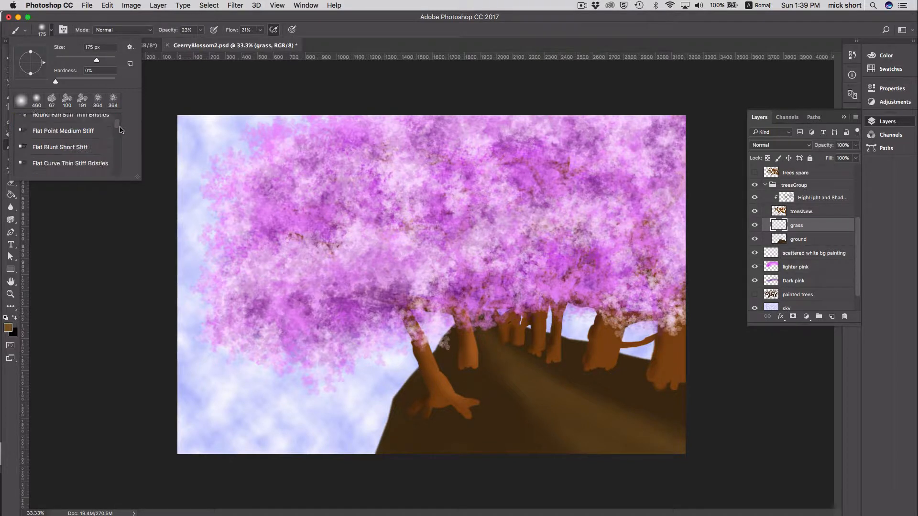
{"action": "scroll", "coordinate": [120, 129], "scroll_direction": "down", "scroll_amount": 10}
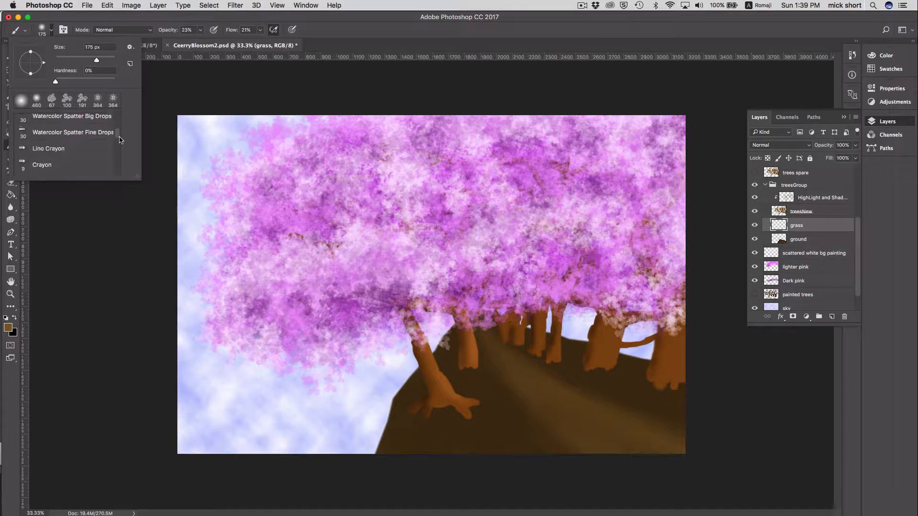
{"action": "scroll", "coordinate": [119, 139], "scroll_direction": "down", "scroll_amount": 10}
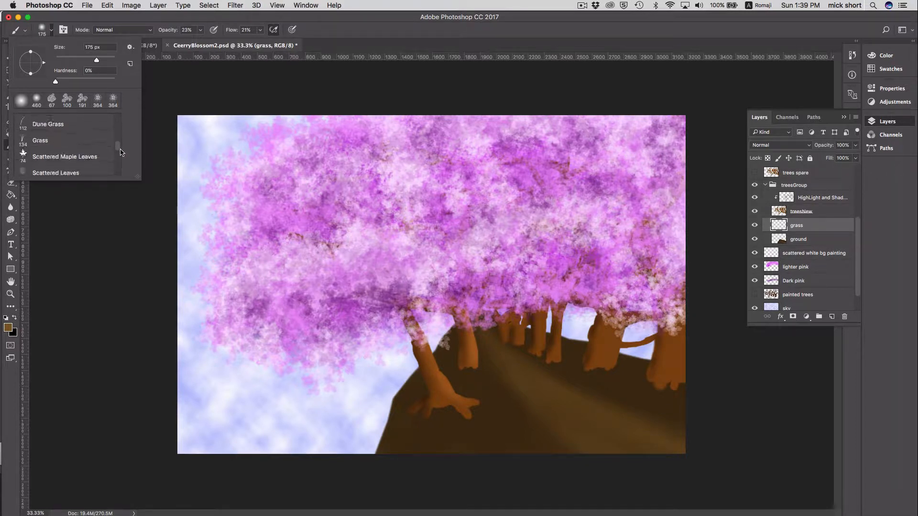
{"action": "scroll", "coordinate": [119, 149], "scroll_direction": "down", "scroll_amount": 2}
{"action": "scroll", "coordinate": [119, 150], "scroll_direction": "up", "scroll_amount": 4}
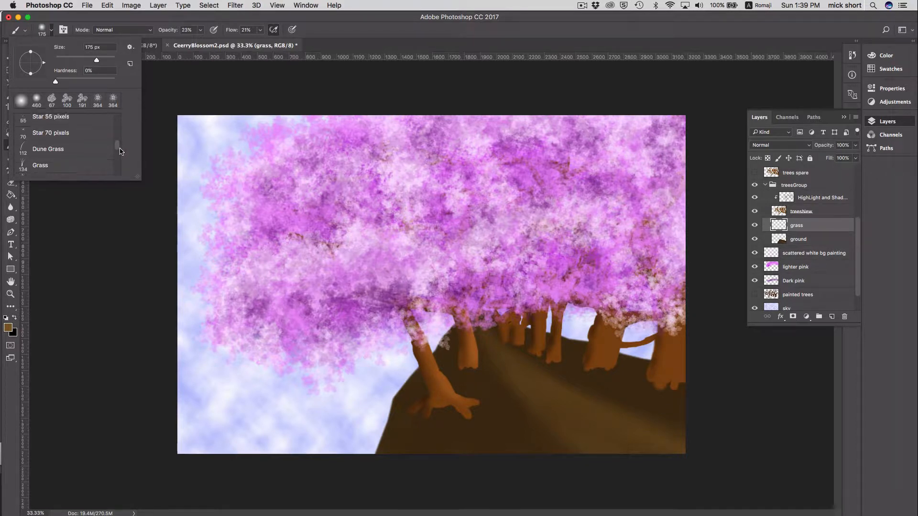
{"action": "left_click", "coordinate": [70, 155]}
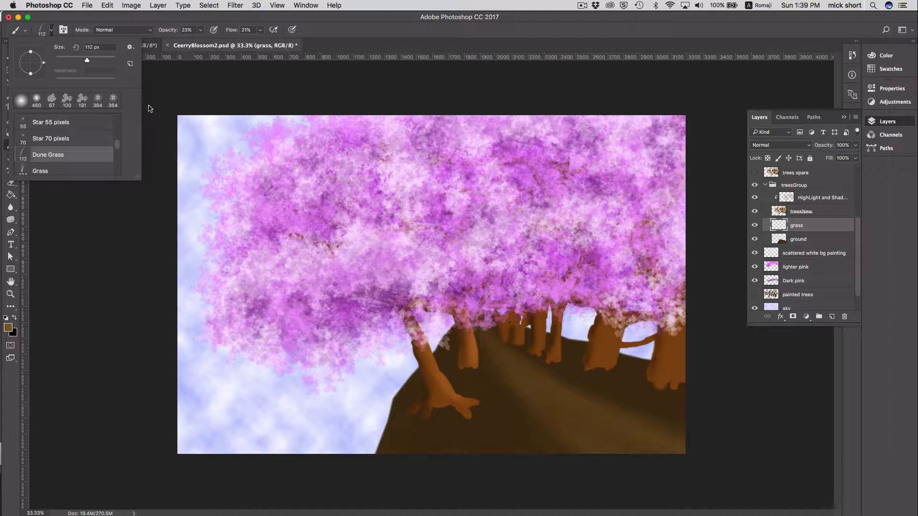
Step: Set the grass brush to 48% opacity and 50% flow, and enable airbrush-style build-up
{"action": "left_click", "coordinate": [200, 29]}
{"action": "left_click_drag", "start_coordinate": [201, 44], "coordinate": [212, 44]}
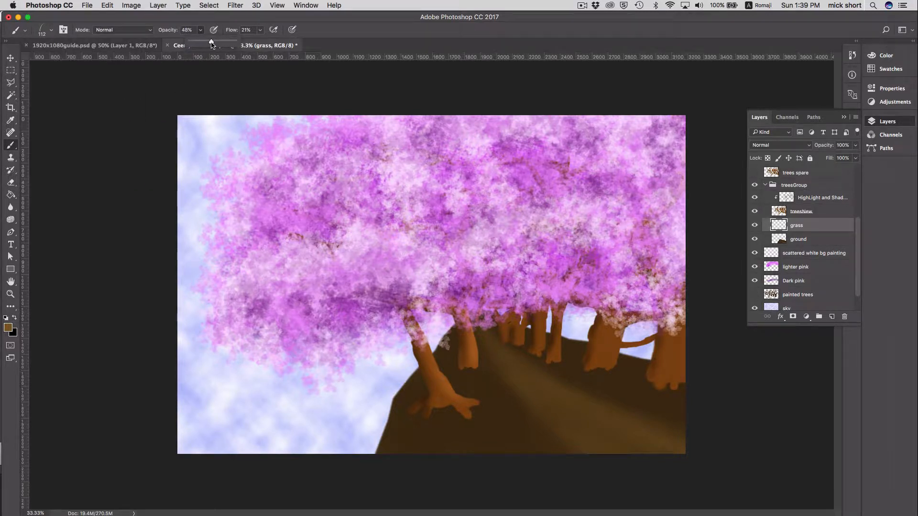
{"action": "left_click", "coordinate": [261, 31]}
{"action": "left_click_drag", "start_coordinate": [269, 42], "coordinate": [275, 42]}
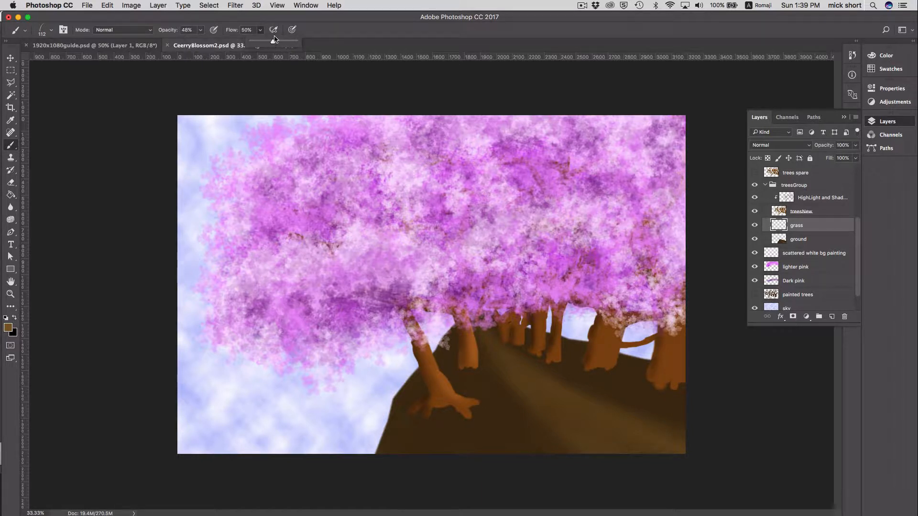
{"action": "left_click", "coordinate": [273, 30]}
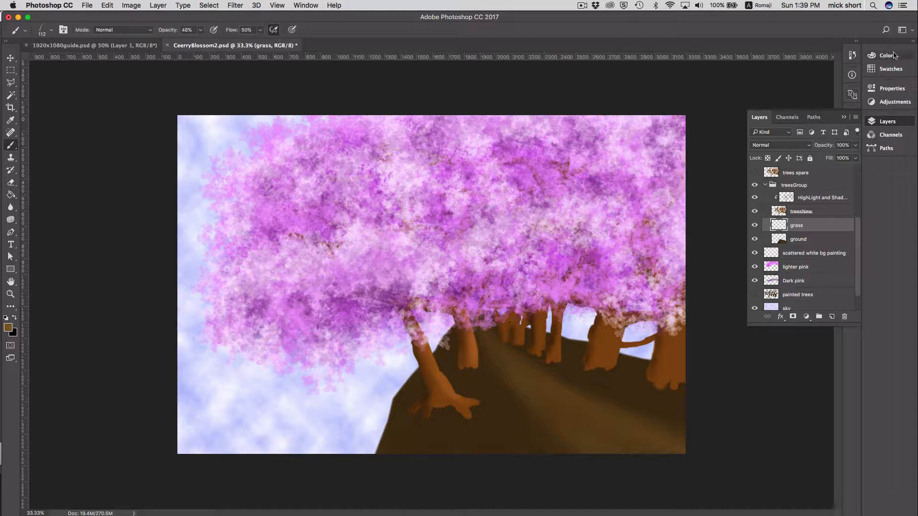
Step: Set the foreground color to pale yellow with RGB values 230, 235, 171
{"action": "left_click", "coordinate": [893, 55]}
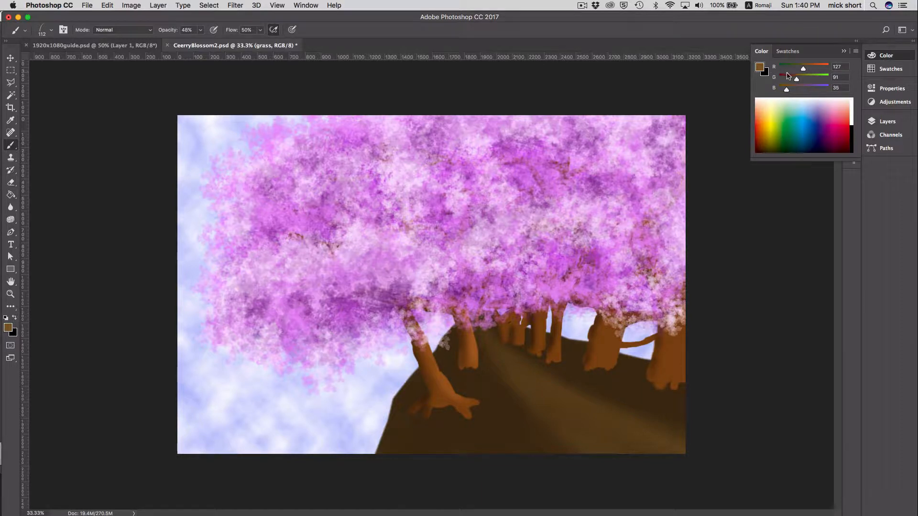
{"action": "left_click", "coordinate": [839, 67]}
{"action": "type", "text": "230"}
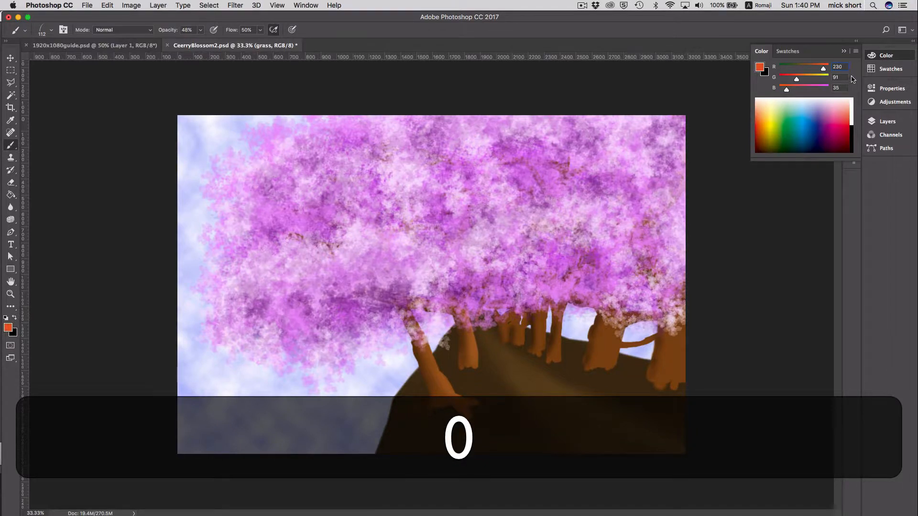
{"action": "left_click", "coordinate": [834, 78]}
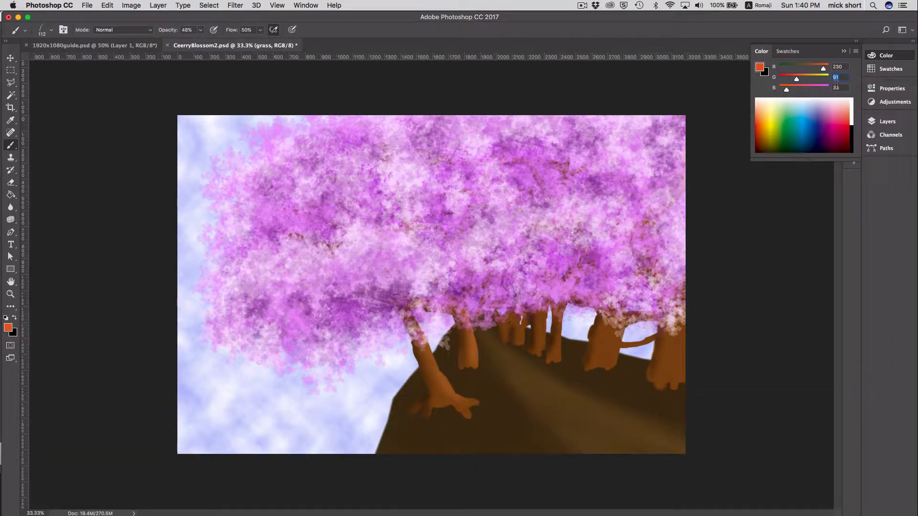
{"action": "type", "text": "235"}
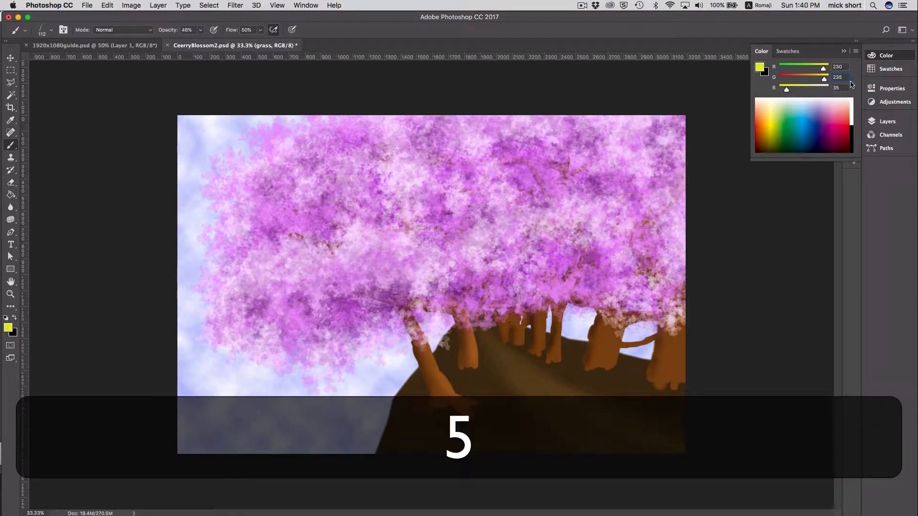
{"action": "key", "text": "Tab"}
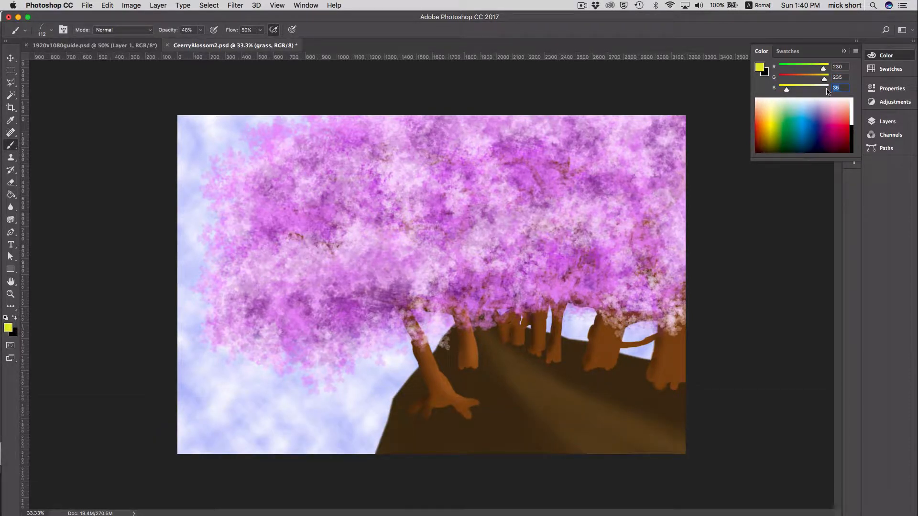
{"action": "type", "text": "171"}
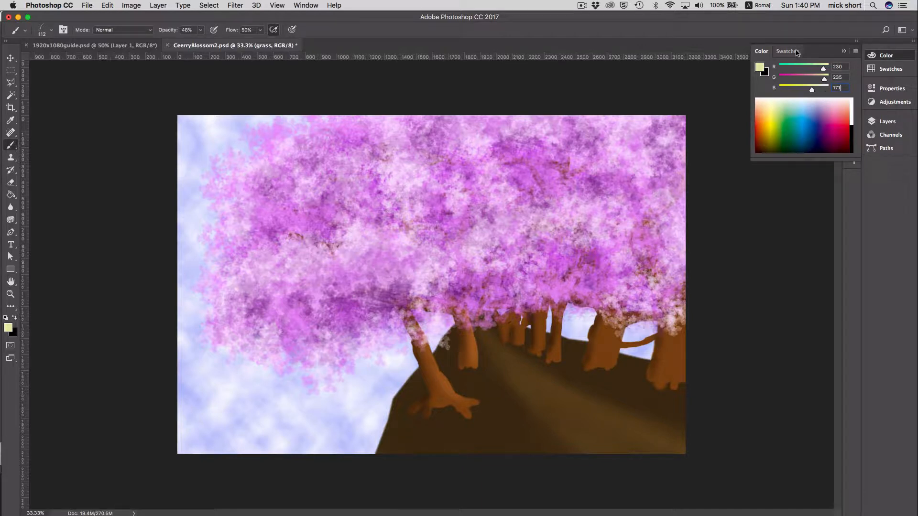
{"action": "key", "text": "Tab"}
Step: Detach the Swatches panel, save the foreground color as a swatch named pale yellow, and close the Libraries panel
{"action": "left_click_drag", "start_coordinate": [796, 52], "coordinate": [740, 184]}
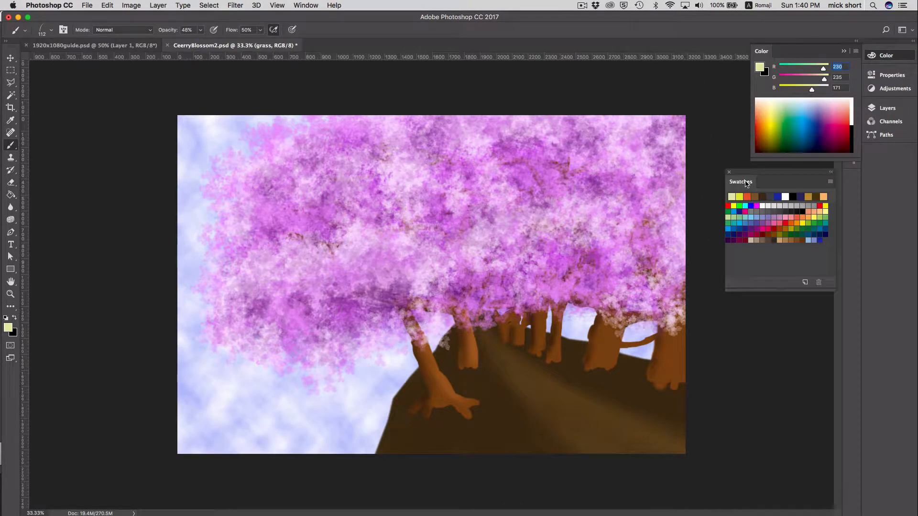
{"action": "left_click", "coordinate": [728, 246]}
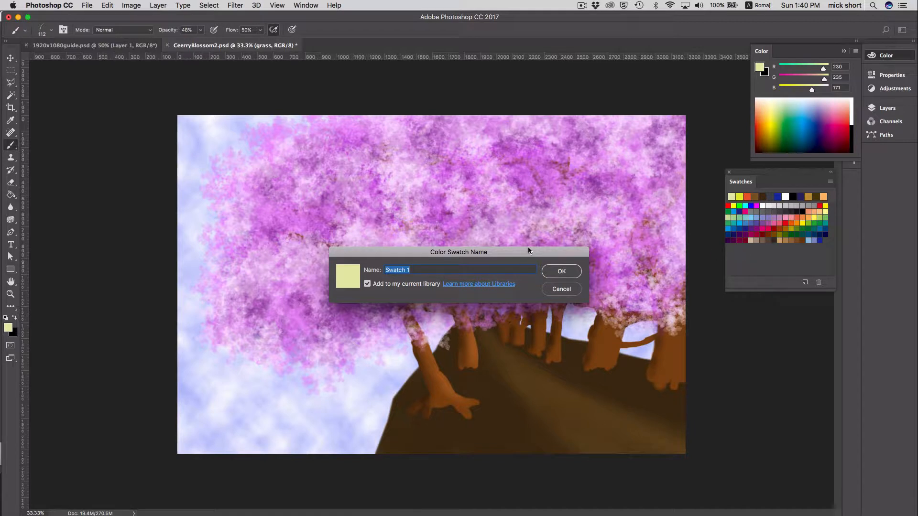
{"action": "type", "text": "pale y"}
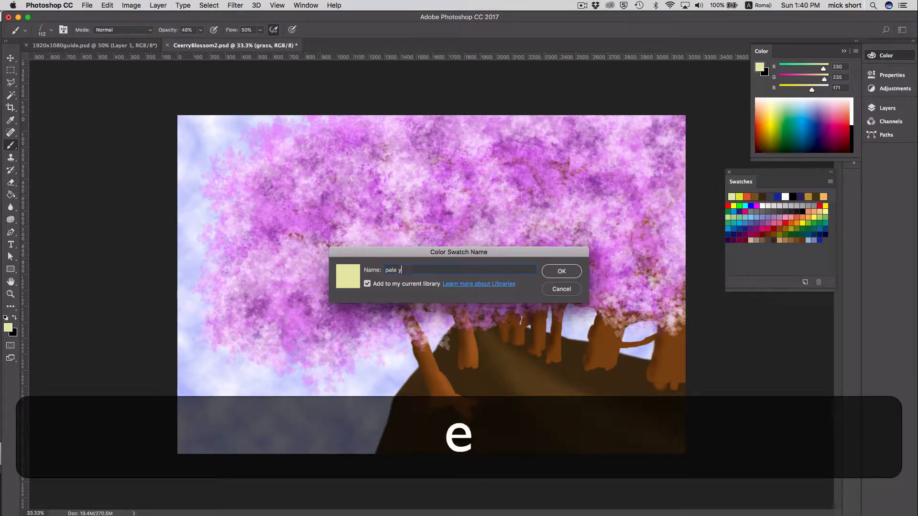
{"action": "type", "text": "ellow"}
{"action": "key", "text": "Return"}
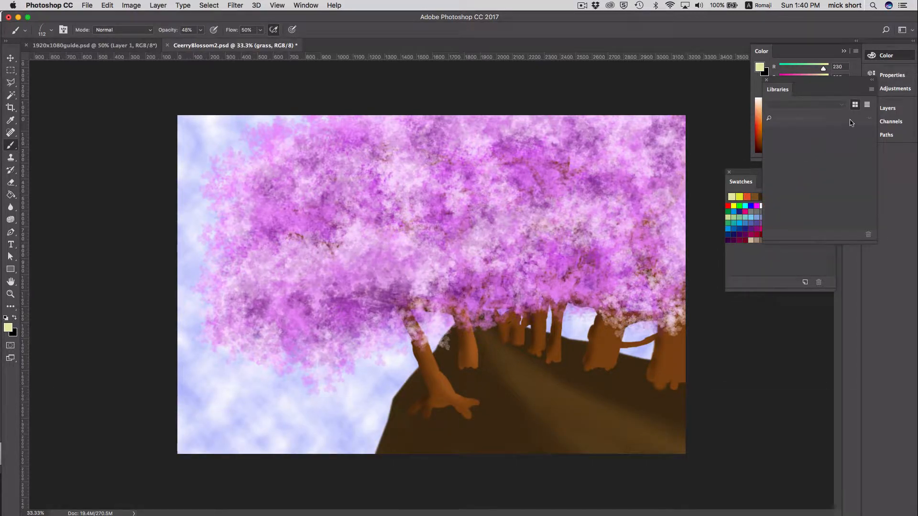
{"action": "left_click", "coordinate": [871, 89]}
{"action": "left_click", "coordinate": [805, 176]}
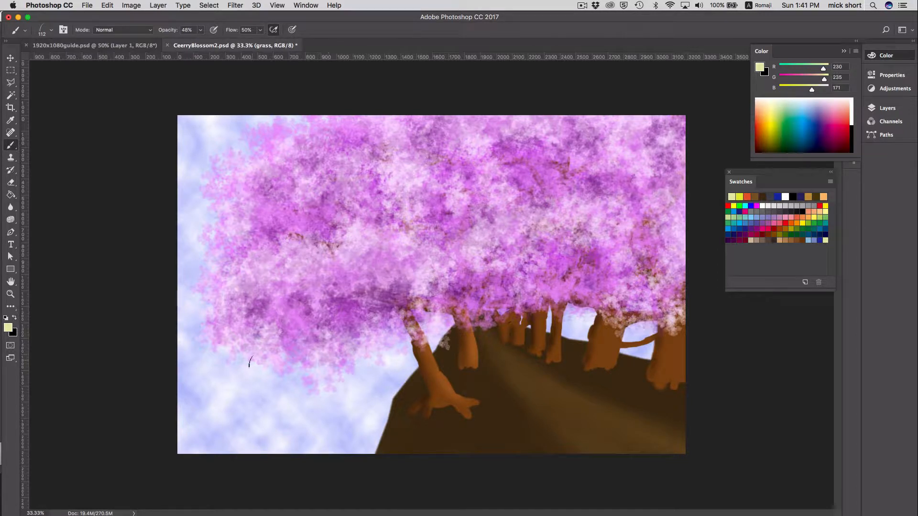
Step: Paint distant pale yellow grass along the horizon below the blossoms at the canvas's left edge and in the gaps between the right-hand trunks
{"action": "left_click_drag", "start_coordinate": [250, 361], "coordinate": [359, 343]}
{"action": "left_click_drag", "start_coordinate": [180, 330], "coordinate": [206, 327]}
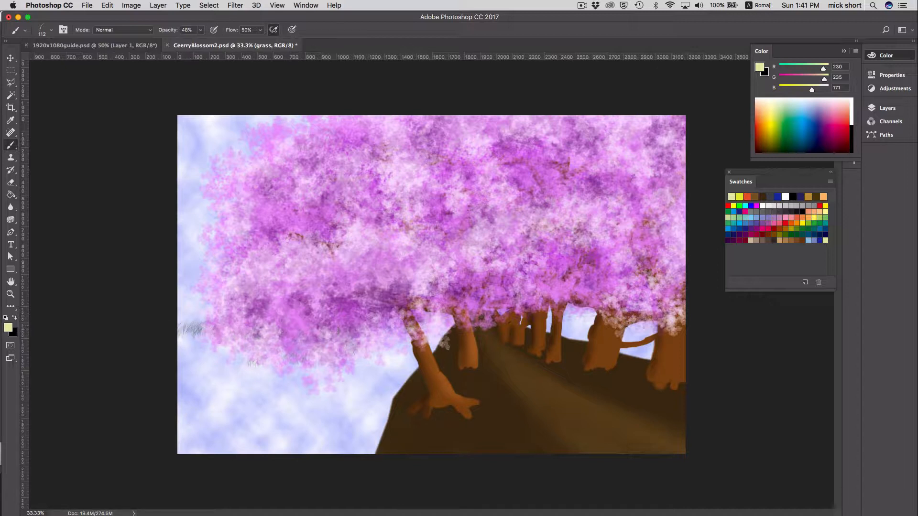
{"action": "mouse_move", "coordinate": [567, 332]}
{"action": "left_mouse_down"}
{"action": "mouse_move", "coordinate": [595, 324]}
{"action": "mouse_move", "coordinate": [649, 332]}
{"action": "mouse_move", "coordinate": [653, 345]}
{"action": "left_mouse_up"}
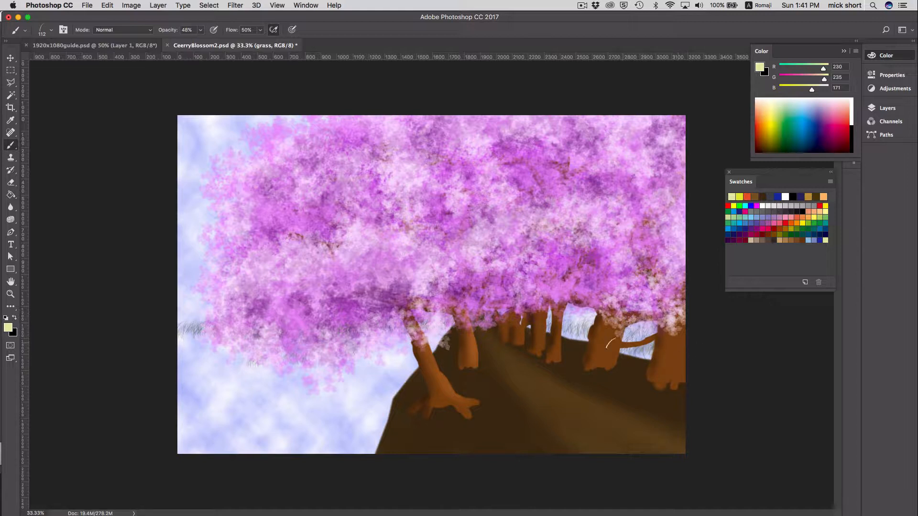
{"action": "left_click_drag", "start_coordinate": [579, 323], "coordinate": [596, 312]}
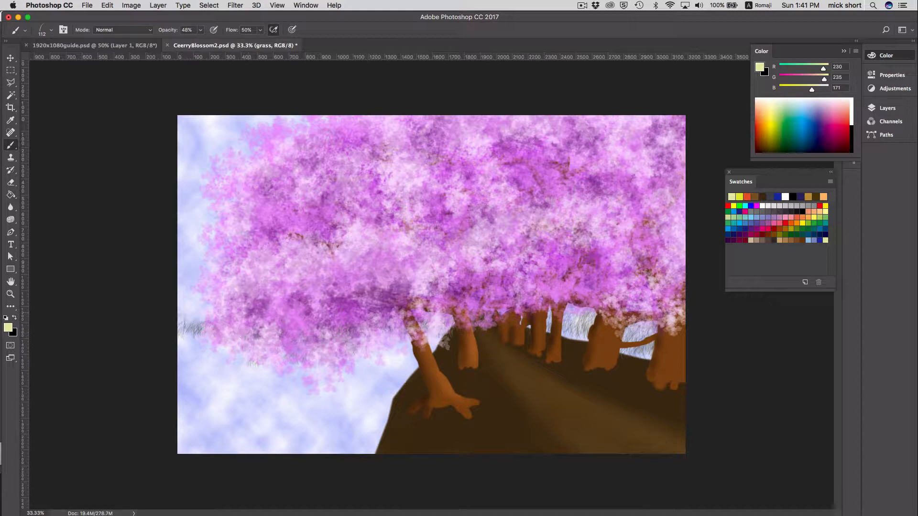
{"action": "mouse_move", "coordinate": [210, 330]}
{"action": "left_mouse_down"}
{"action": "mouse_move", "coordinate": [189, 340]}
{"action": "mouse_move", "coordinate": [291, 350]}
{"action": "mouse_move", "coordinate": [191, 349]}
{"action": "mouse_move", "coordinate": [275, 355]}
{"action": "mouse_move", "coordinate": [201, 358]}
{"action": "left_mouse_up"}
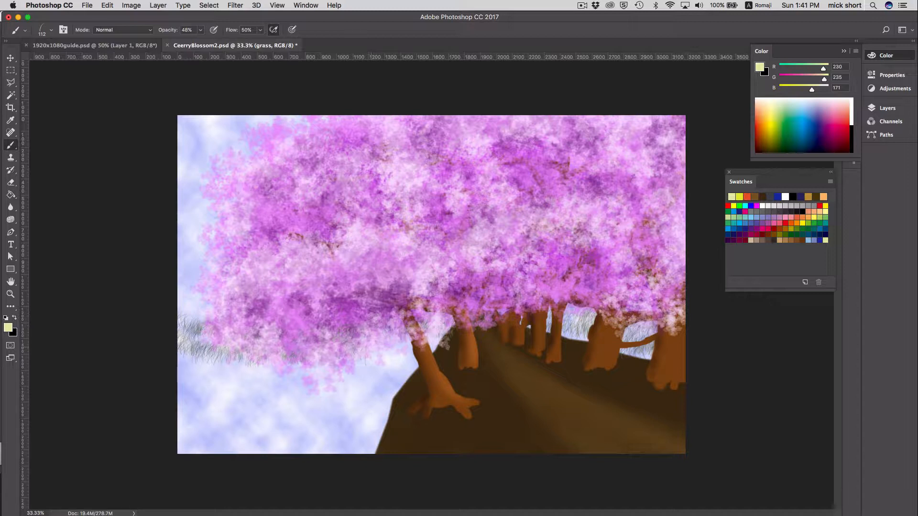
Step: Paint pale yellow grass along the hill's left edge and in rows across the upper part of the field under the blossoms
{"action": "mouse_move", "coordinate": [383, 354]}
{"action": "left_mouse_down"}
{"action": "mouse_move", "coordinate": [414, 345]}
{"action": "mouse_move", "coordinate": [370, 344]}
{"action": "mouse_move", "coordinate": [433, 328]}
{"action": "mouse_move", "coordinate": [403, 398]}
{"action": "mouse_move", "coordinate": [382, 421]}
{"action": "left_mouse_up"}
{"action": "mouse_move", "coordinate": [392, 378]}
{"action": "left_mouse_down"}
{"action": "mouse_move", "coordinate": [359, 418]}
{"action": "mouse_move", "coordinate": [385, 404]}
{"action": "left_mouse_up"}
{"action": "mouse_move", "coordinate": [416, 365]}
{"action": "left_mouse_down"}
{"action": "mouse_move", "coordinate": [392, 390]}
{"action": "mouse_move", "coordinate": [397, 379]}
{"action": "mouse_move", "coordinate": [344, 383]}
{"action": "left_mouse_up"}
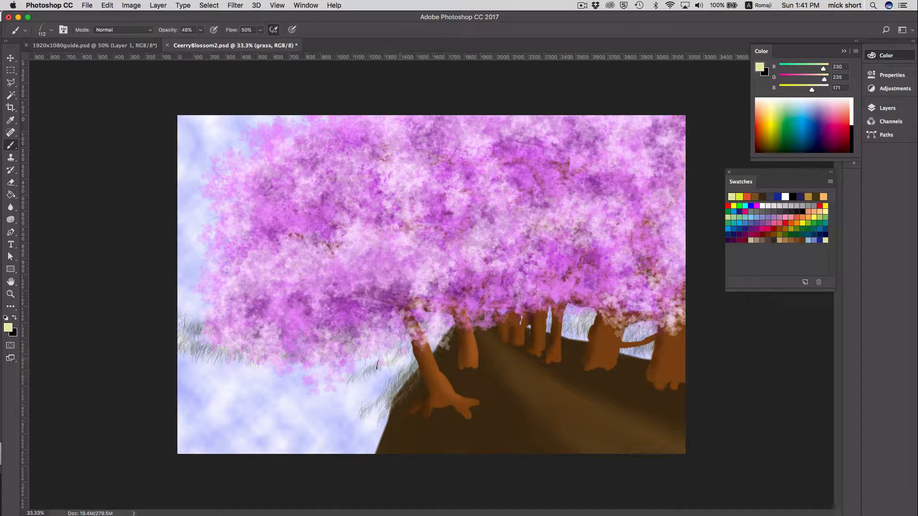
{"action": "mouse_move", "coordinate": [392, 356]}
{"action": "left_mouse_down"}
{"action": "mouse_move", "coordinate": [282, 379]}
{"action": "mouse_move", "coordinate": [193, 382]}
{"action": "left_mouse_up"}
{"action": "mouse_move", "coordinate": [248, 362]}
{"action": "left_mouse_down"}
{"action": "mouse_move", "coordinate": [189, 373]}
{"action": "mouse_move", "coordinate": [179, 363]}
{"action": "left_mouse_up"}
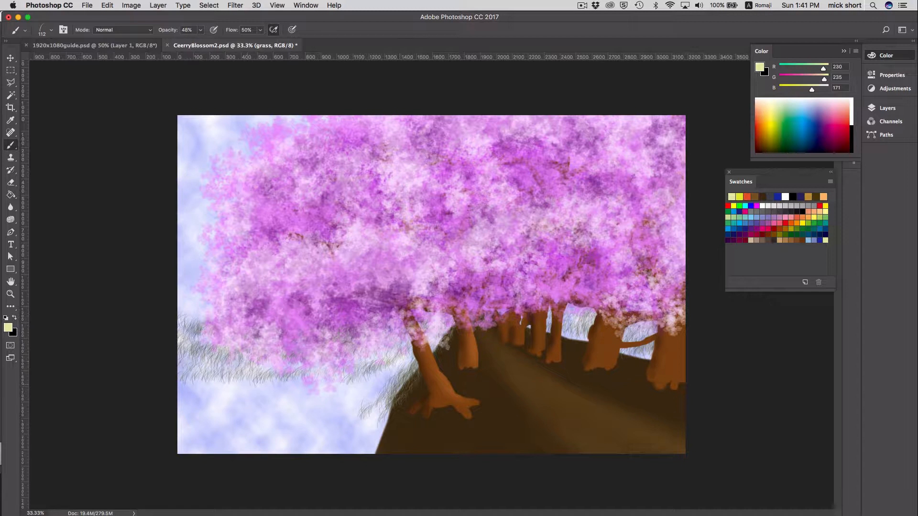
{"action": "mouse_move", "coordinate": [382, 375]}
{"action": "left_mouse_down"}
{"action": "mouse_move", "coordinate": [278, 406]}
{"action": "mouse_move", "coordinate": [206, 404]}
{"action": "left_mouse_up"}
{"action": "left_click_drag", "start_coordinate": [281, 385], "coordinate": [180, 404]}
{"action": "left_click_drag", "start_coordinate": [232, 373], "coordinate": [191, 390]}
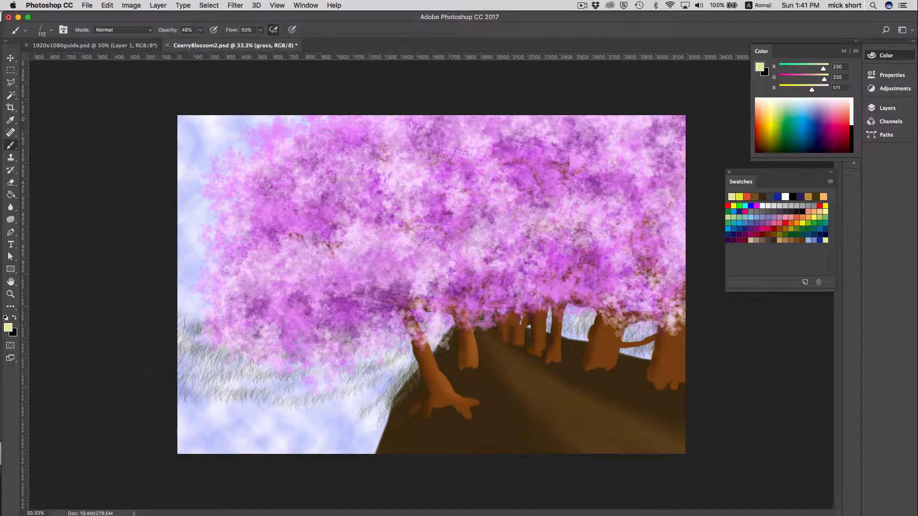
Step: Extend the pale yellow grass over the lower part of the left field down to the canvas's bottom edge
{"action": "left_click_drag", "start_coordinate": [268, 395], "coordinate": [187, 418]}
{"action": "left_click_drag", "start_coordinate": [229, 399], "coordinate": [216, 408]}
{"action": "left_click_drag", "start_coordinate": [316, 408], "coordinate": [208, 423]}
{"action": "left_click_drag", "start_coordinate": [332, 430], "coordinate": [253, 443]}
{"action": "mouse_move", "coordinate": [365, 415]}
{"action": "left_mouse_down"}
{"action": "mouse_move", "coordinate": [232, 438]}
{"action": "mouse_move", "coordinate": [295, 438]}
{"action": "mouse_move", "coordinate": [196, 439]}
{"action": "mouse_move", "coordinate": [184, 419]}
{"action": "mouse_move", "coordinate": [167, 432]}
{"action": "mouse_move", "coordinate": [392, 448]}
{"action": "left_mouse_up"}
{"action": "left_click_drag", "start_coordinate": [346, 440], "coordinate": [222, 431]}
{"action": "left_click_drag", "start_coordinate": [320, 434], "coordinate": [265, 430]}
{"action": "left_click_drag", "start_coordinate": [377, 436], "coordinate": [330, 434]}
{"action": "left_click_drag", "start_coordinate": [320, 428], "coordinate": [196, 412]}
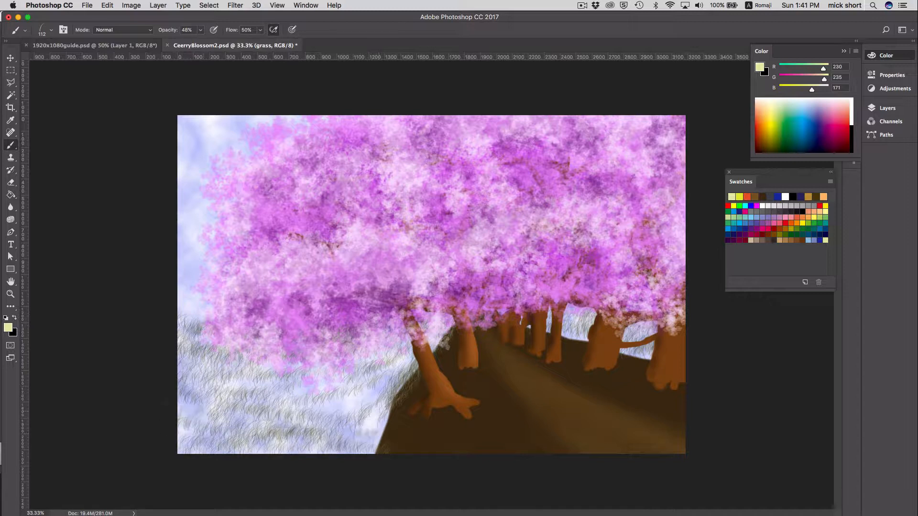
Step: Thicken the pale yellow grass with a second pass over the left field, working up to the horizon
{"action": "left_click_drag", "start_coordinate": [292, 406], "coordinate": [182, 406]}
{"action": "left_click_drag", "start_coordinate": [382, 420], "coordinate": [191, 396]}
{"action": "left_click_drag", "start_coordinate": [366, 398], "coordinate": [205, 385]}
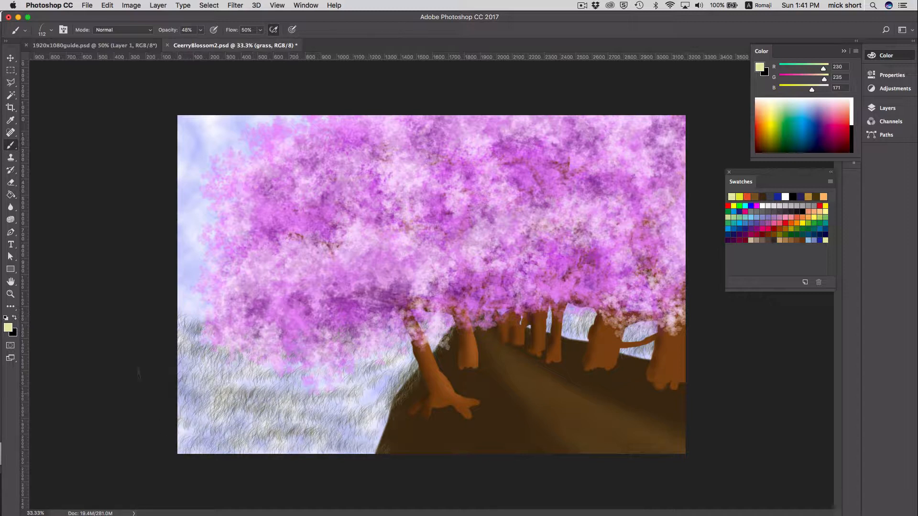
{"action": "left_click_drag", "start_coordinate": [301, 385], "coordinate": [220, 380]}
{"action": "mouse_move", "coordinate": [334, 385]}
{"action": "left_mouse_down"}
{"action": "mouse_move", "coordinate": [186, 358]}
{"action": "mouse_move", "coordinate": [385, 396]}
{"action": "mouse_move", "coordinate": [336, 382]}
{"action": "left_mouse_up"}
{"action": "left_click_drag", "start_coordinate": [295, 368], "coordinate": [242, 367]}
{"action": "mouse_move", "coordinate": [301, 358]}
{"action": "left_mouse_down"}
{"action": "mouse_move", "coordinate": [184, 335]}
{"action": "mouse_move", "coordinate": [206, 344]}
{"action": "mouse_move", "coordinate": [180, 330]}
{"action": "left_mouse_up"}
{"action": "mouse_move", "coordinate": [234, 341]}
{"action": "left_mouse_down"}
{"action": "mouse_move", "coordinate": [199, 337]}
{"action": "mouse_move", "coordinate": [275, 378]}
{"action": "mouse_move", "coordinate": [331, 387]}
{"action": "mouse_move", "coordinate": [254, 382]}
{"action": "left_mouse_up"}
{"action": "mouse_move", "coordinate": [197, 365]}
{"action": "left_mouse_down"}
{"action": "mouse_move", "coordinate": [164, 371]}
{"action": "mouse_move", "coordinate": [208, 378]}
{"action": "mouse_move", "coordinate": [193, 401]}
{"action": "mouse_move", "coordinate": [213, 397]}
{"action": "mouse_move", "coordinate": [253, 428]}
{"action": "mouse_move", "coordinate": [368, 445]}
{"action": "mouse_move", "coordinate": [296, 442]}
{"action": "mouse_move", "coordinate": [419, 361]}
{"action": "mouse_move", "coordinate": [380, 370]}
{"action": "mouse_move", "coordinate": [325, 420]}
{"action": "mouse_move", "coordinate": [373, 434]}
{"action": "mouse_move", "coordinate": [375, 445]}
{"action": "mouse_move", "coordinate": [380, 414]}
{"action": "mouse_move", "coordinate": [178, 426]}
{"action": "left_mouse_up"}
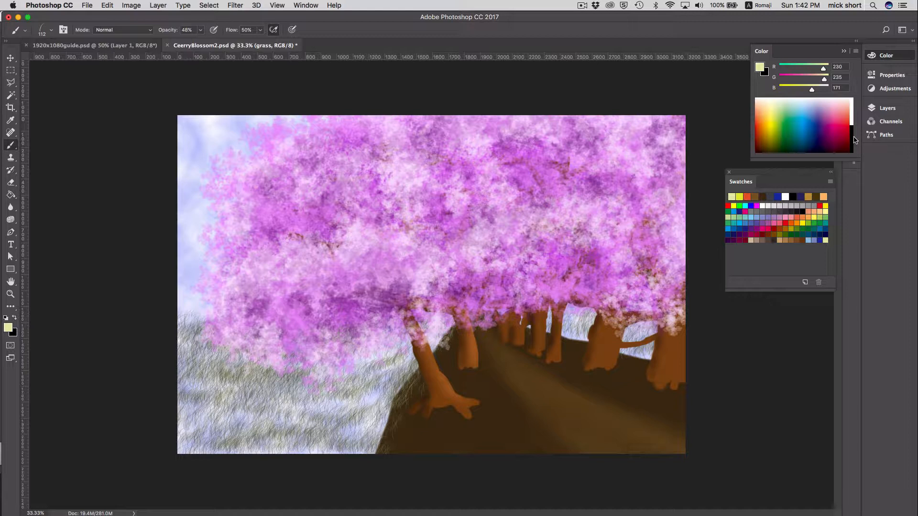
Step: Set the foreground color to olive green with RGB values 186, 196, 93
{"action": "double_click", "coordinate": [840, 68]}
{"action": "type", "text": "186"}
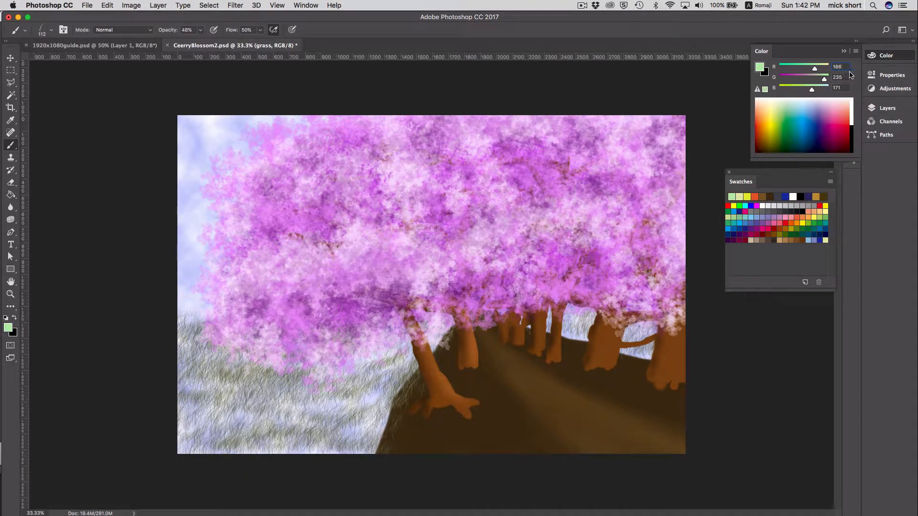
{"action": "key", "text": "Tab"}
{"action": "type", "text": "19"}
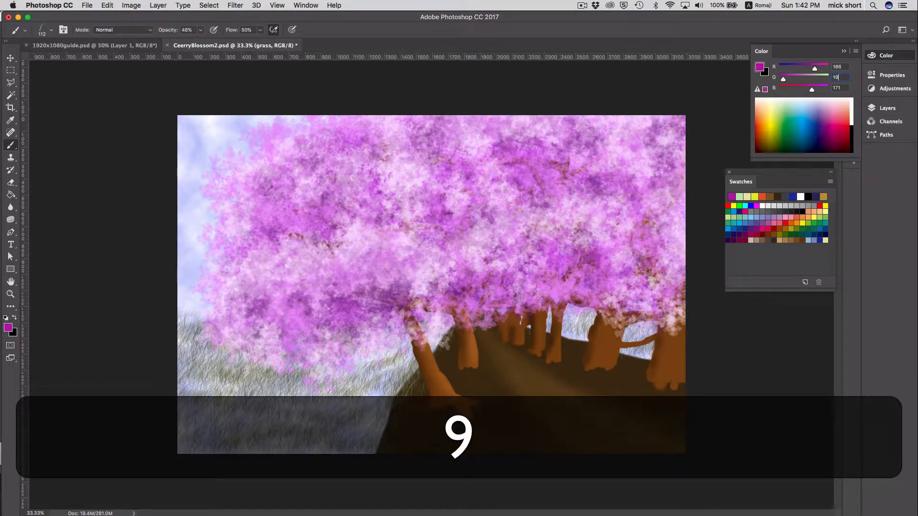
{"action": "type", "text": "6"}
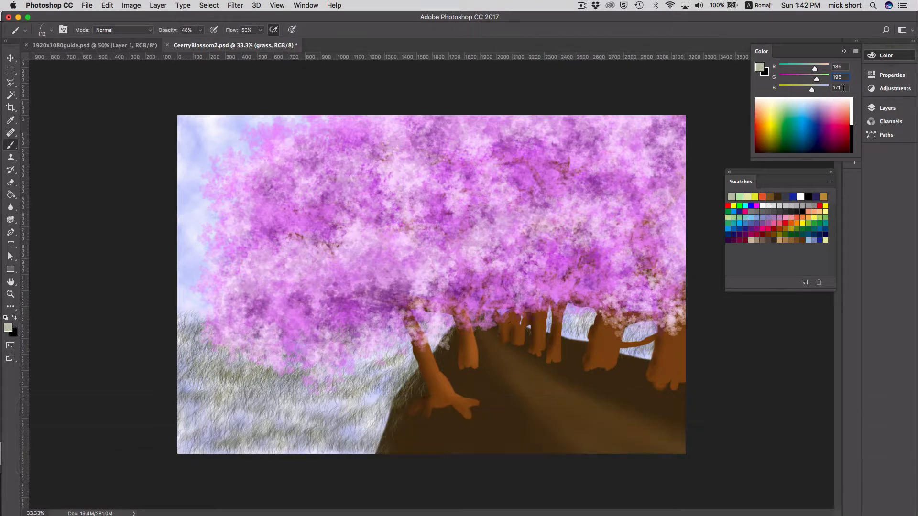
{"action": "left_click", "coordinate": [832, 89]}
{"action": "type", "text": "93"}
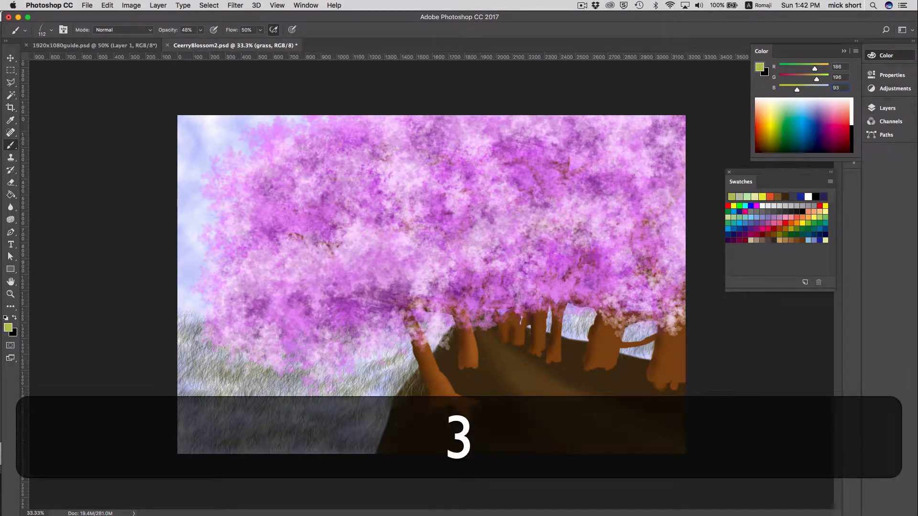
{"action": "key", "text": "Tab"}
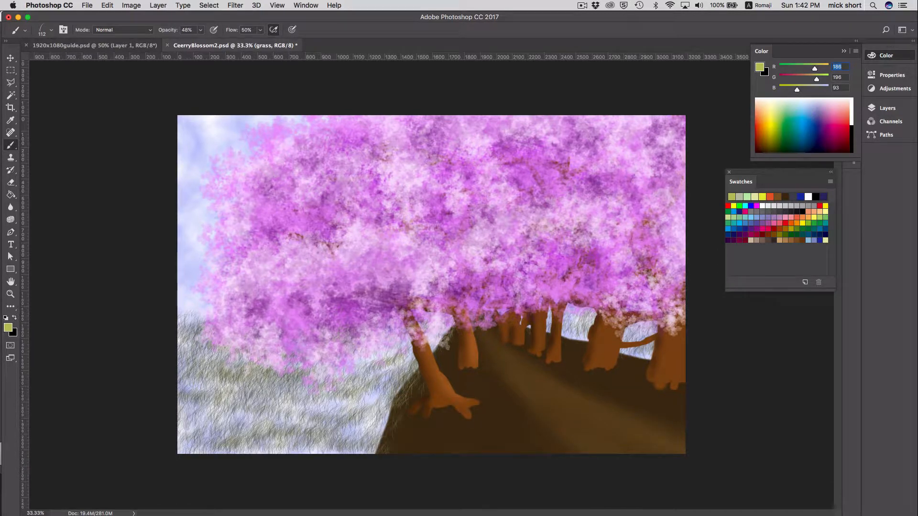
Step: Save the foreground color as a new swatch named olive green
{"action": "left_click", "coordinate": [727, 245]}
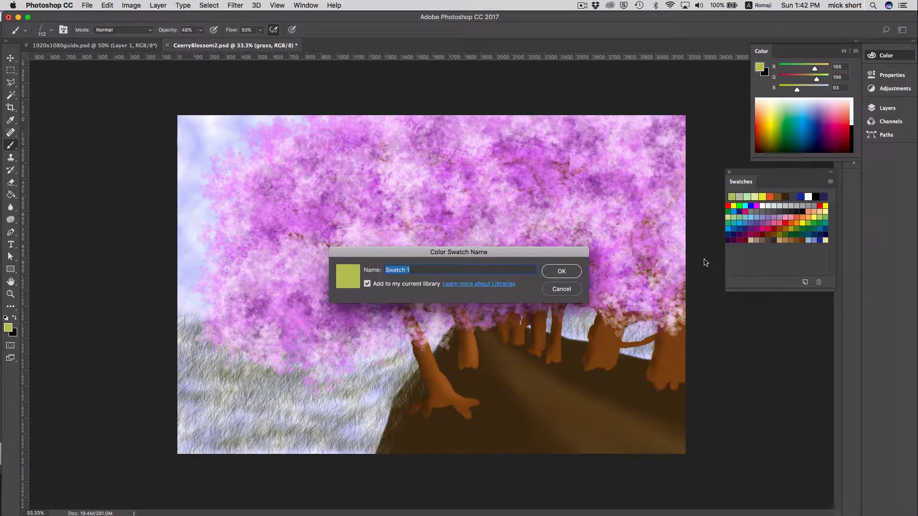
{"action": "type", "text": "ol"}
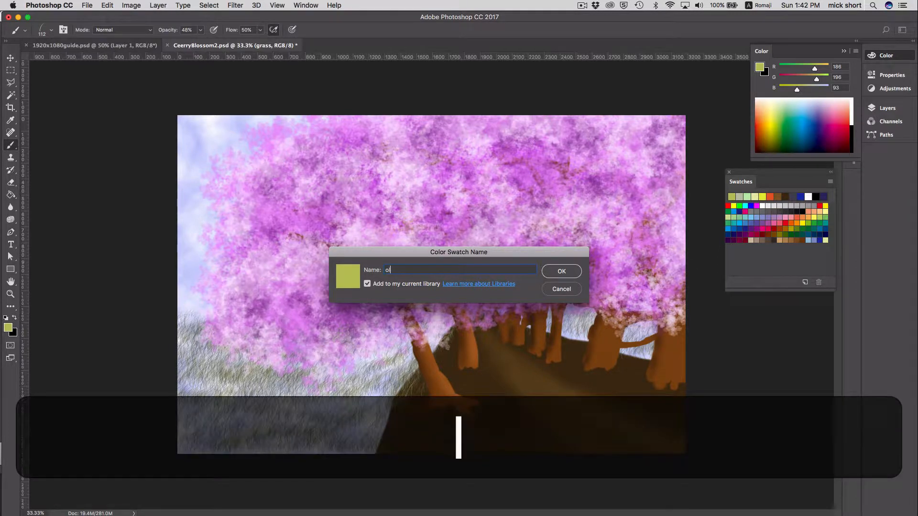
{"action": "type", "text": "ive green"}
{"action": "key", "text": "Return"}
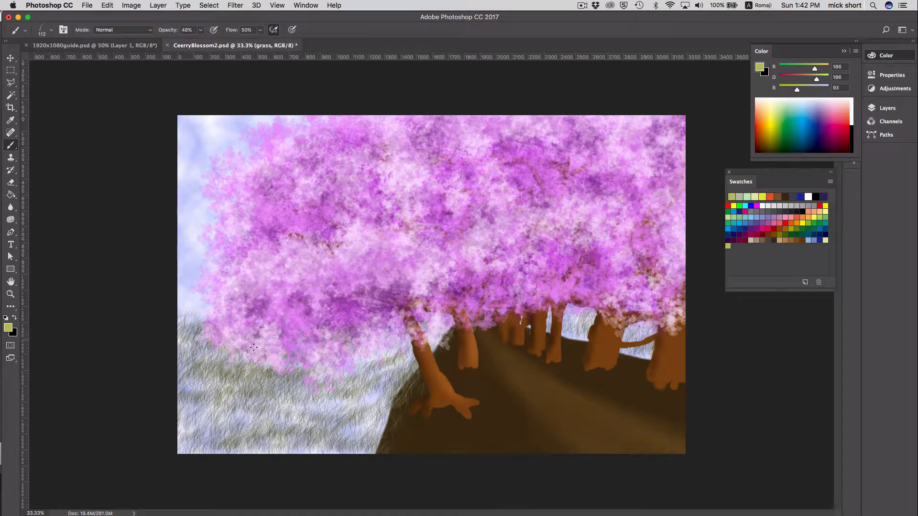
Step: Paint olive green grass at 112 px over the left field and in the gaps between the right-hand trunks
{"action": "mouse_move", "coordinate": [209, 330]}
{"action": "left_mouse_down"}
{"action": "mouse_move", "coordinate": [188, 328]}
{"action": "mouse_move", "coordinate": [182, 313]}
{"action": "mouse_move", "coordinate": [188, 320]}
{"action": "left_mouse_up"}
{"action": "mouse_move", "coordinate": [216, 348]}
{"action": "left_mouse_down"}
{"action": "mouse_move", "coordinate": [185, 363]}
{"action": "mouse_move", "coordinate": [225, 385]}
{"action": "mouse_move", "coordinate": [272, 395]}
{"action": "mouse_move", "coordinate": [242, 385]}
{"action": "mouse_move", "coordinate": [191, 390]}
{"action": "mouse_move", "coordinate": [257, 427]}
{"action": "mouse_move", "coordinate": [283, 416]}
{"action": "mouse_move", "coordinate": [330, 419]}
{"action": "mouse_move", "coordinate": [387, 396]}
{"action": "mouse_move", "coordinate": [381, 369]}
{"action": "mouse_move", "coordinate": [405, 366]}
{"action": "mouse_move", "coordinate": [377, 368]}
{"action": "mouse_move", "coordinate": [380, 440]}
{"action": "mouse_move", "coordinate": [346, 449]}
{"action": "mouse_move", "coordinate": [311, 433]}
{"action": "mouse_move", "coordinate": [184, 410]}
{"action": "mouse_move", "coordinate": [282, 425]}
{"action": "left_mouse_up"}
{"action": "mouse_move", "coordinate": [564, 334]}
{"action": "left_mouse_down"}
{"action": "mouse_move", "coordinate": [589, 328]}
{"action": "mouse_move", "coordinate": [586, 337]}
{"action": "left_mouse_up"}
{"action": "left_click_drag", "start_coordinate": [638, 356], "coordinate": [651, 356]}
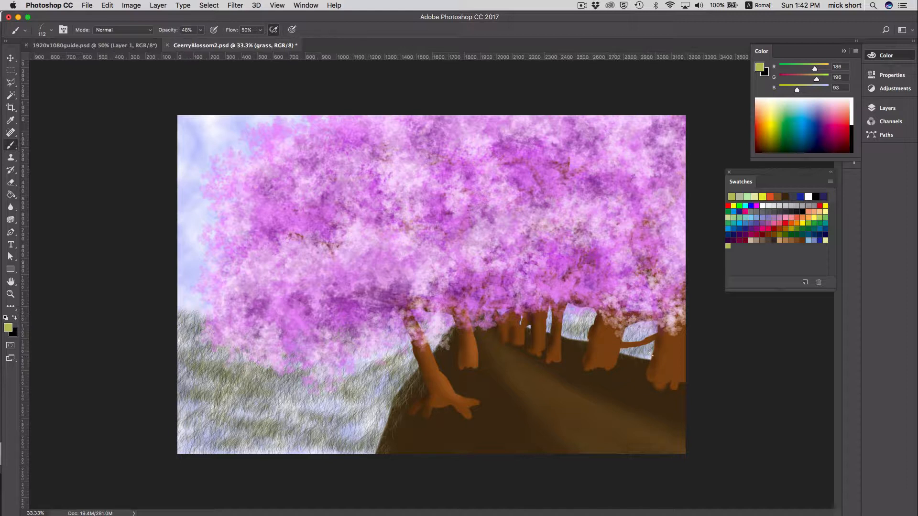
{"action": "mouse_move", "coordinate": [578, 325]}
{"action": "left_mouse_down"}
{"action": "mouse_move", "coordinate": [589, 321]}
{"action": "mouse_move", "coordinate": [567, 318]}
{"action": "mouse_move", "coordinate": [639, 341]}
{"action": "left_mouse_up"}
{"action": "left_click_drag", "start_coordinate": [640, 349], "coordinate": [641, 354]}
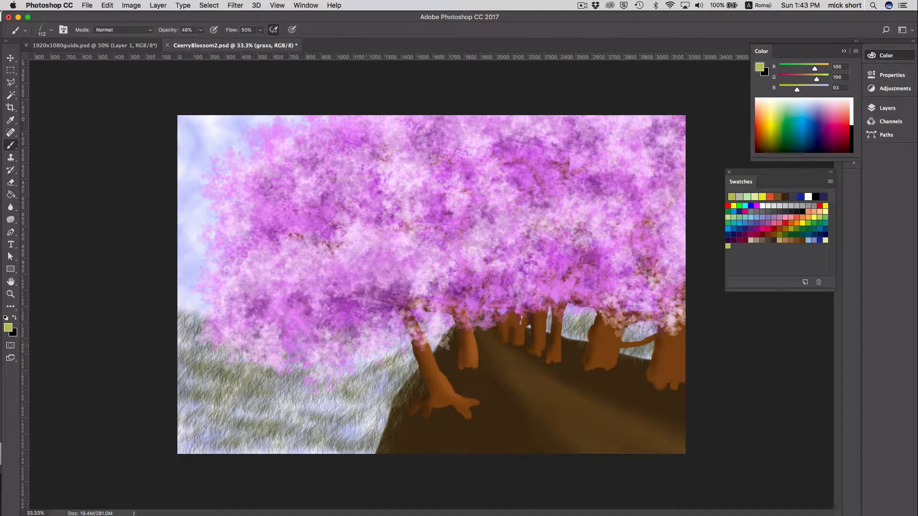
{"action": "mouse_move", "coordinate": [371, 365]}
{"action": "left_mouse_down"}
{"action": "mouse_move", "coordinate": [200, 383]}
{"action": "mouse_move", "coordinate": [186, 397]}
{"action": "mouse_move", "coordinate": [239, 401]}
{"action": "mouse_move", "coordinate": [207, 406]}
{"action": "left_mouse_up"}
{"action": "mouse_move", "coordinate": [347, 403]}
{"action": "left_mouse_down"}
{"action": "mouse_move", "coordinate": [322, 413]}
{"action": "mouse_move", "coordinate": [306, 405]}
{"action": "left_mouse_up"}
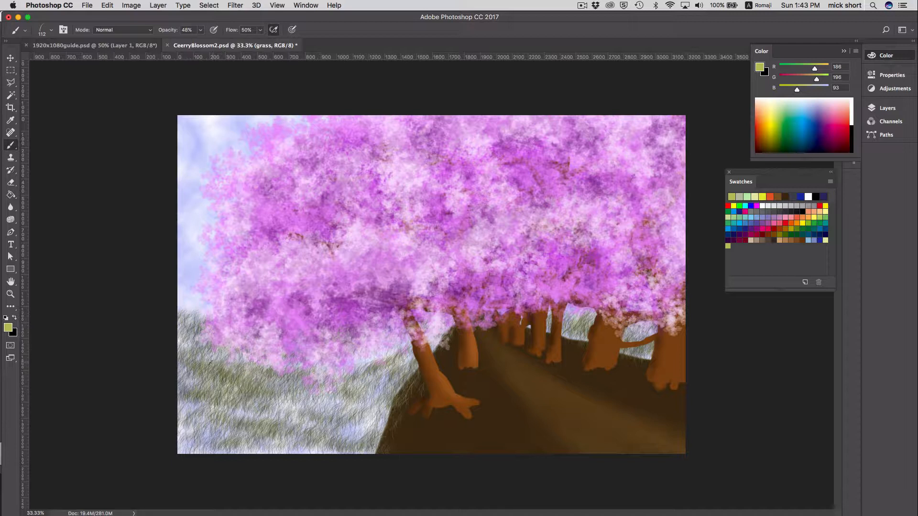
Step: Enlarge the grass brush to 500 px and paint long olive green blades in the field's foreground
{"action": "key", "text": "bracketright"}
{"action": "key", "text": "bracketright"}
{"action": "key", "text": "bracketright"}
{"action": "key", "text": "bracketright"}
{"action": "key", "text": "bracketright"}
{"action": "key", "text": "bracketright"}
{"action": "key", "text": "bracketright"}
{"action": "key", "text": "bracketright"}
{"action": "mouse_move", "coordinate": [267, 449]}
{"action": "left_mouse_down"}
{"action": "mouse_move", "coordinate": [145, 425]}
{"action": "mouse_move", "coordinate": [303, 449]}
{"action": "mouse_move", "coordinate": [191, 432]}
{"action": "mouse_move", "coordinate": [325, 415]}
{"action": "mouse_move", "coordinate": [363, 430]}
{"action": "mouse_move", "coordinate": [306, 435]}
{"action": "mouse_move", "coordinate": [176, 403]}
{"action": "mouse_move", "coordinate": [237, 409]}
{"action": "left_mouse_up"}
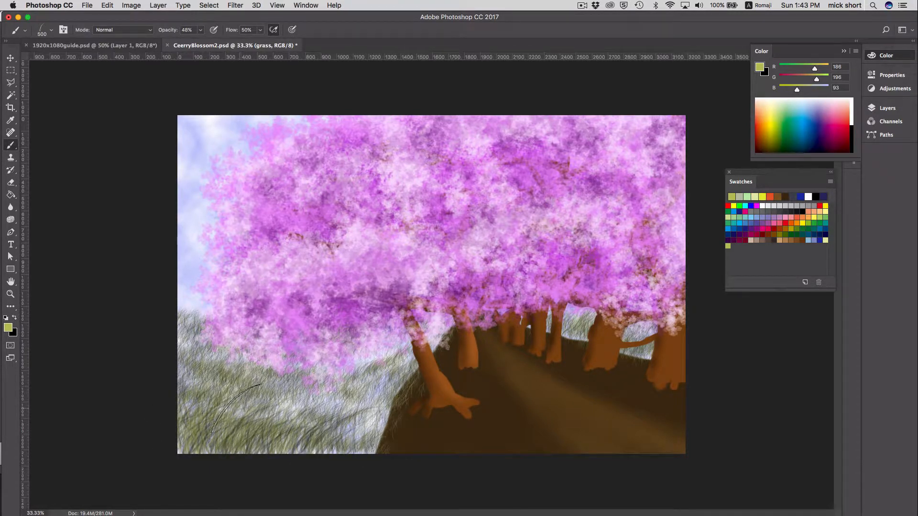
Step: Reduce the grass brush to 250 px and paint medium olive green blades across the left field toward the hill
{"action": "key", "text": "bracketleft"}
{"action": "key", "text": "bracketleft"}
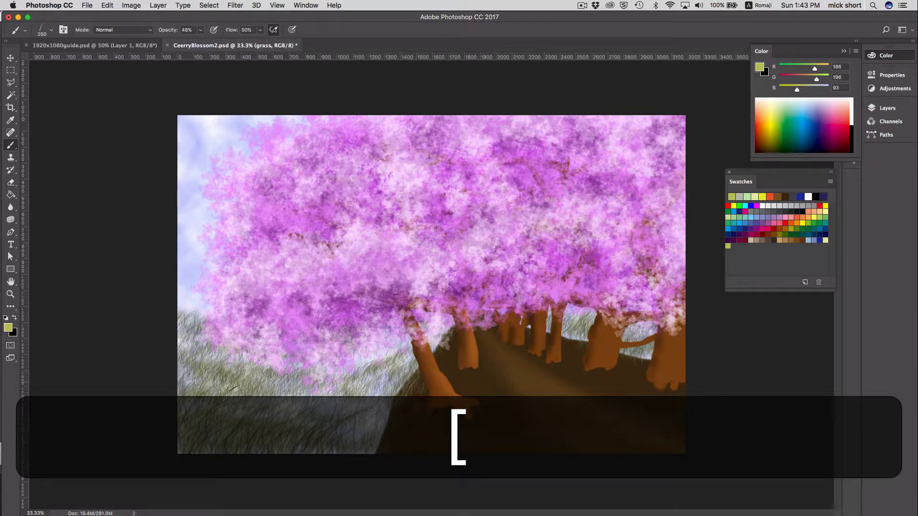
{"action": "mouse_move", "coordinate": [311, 413]}
{"action": "left_mouse_down"}
{"action": "mouse_move", "coordinate": [205, 389]}
{"action": "mouse_move", "coordinate": [380, 426]}
{"action": "left_mouse_up"}
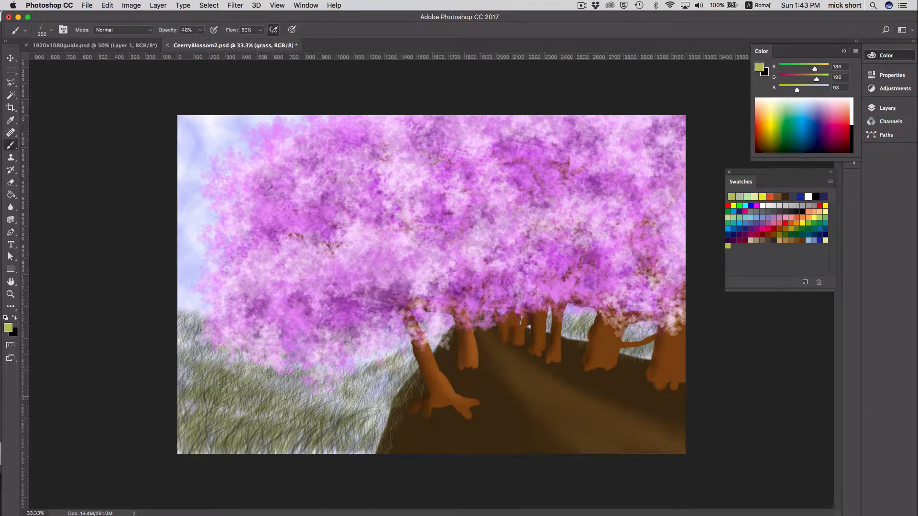
Step: Paint finer olive green grass beside the hill's edge at 150 px and along the far left horizon at 90 px
{"action": "key", "text": "bracketleft"}
{"action": "key", "text": "bracketleft"}
{"action": "key", "text": "bracketleft"}
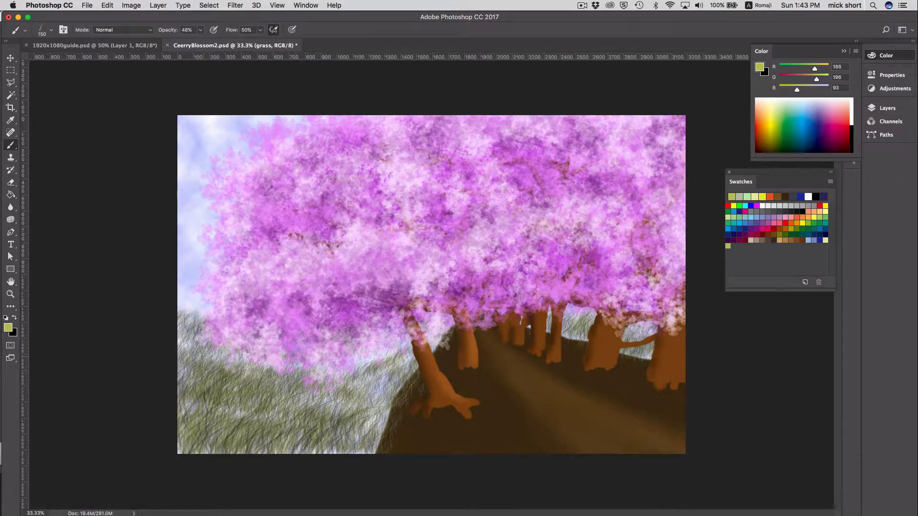
{"action": "mouse_move", "coordinate": [416, 376]}
{"action": "left_mouse_down"}
{"action": "mouse_move", "coordinate": [337, 407]}
{"action": "mouse_move", "coordinate": [368, 411]}
{"action": "mouse_move", "coordinate": [378, 399]}
{"action": "left_mouse_up"}
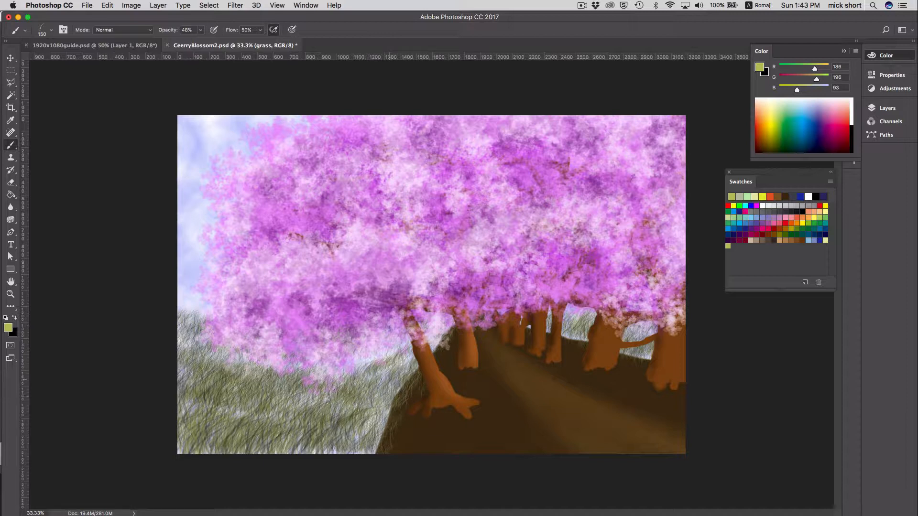
{"action": "key", "text": "["}
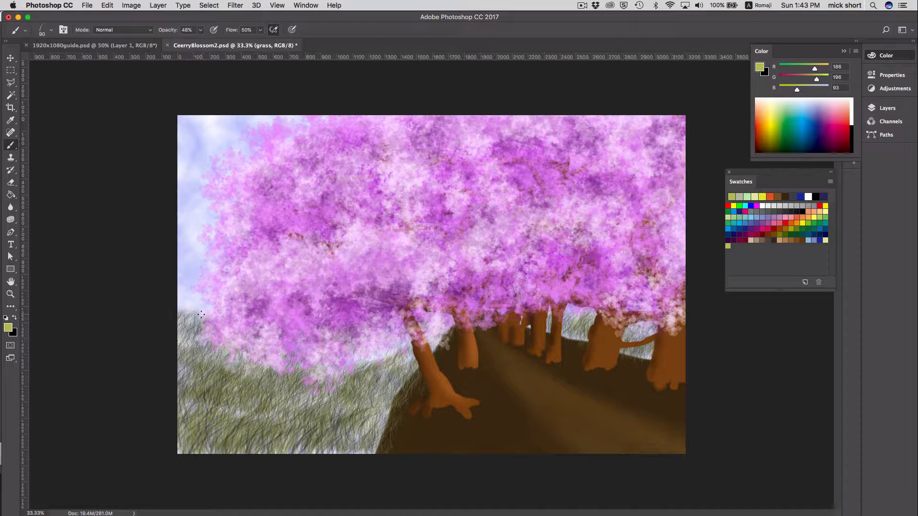
{"action": "mouse_move", "coordinate": [202, 314]}
{"action": "left_mouse_down"}
{"action": "mouse_move", "coordinate": [191, 313]}
{"action": "mouse_move", "coordinate": [184, 328]}
{"action": "left_mouse_up"}
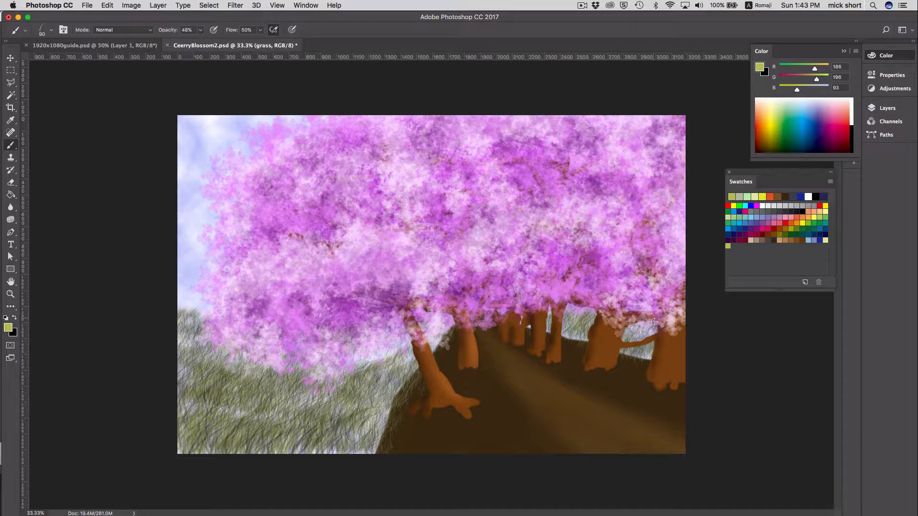
Step: Set the grass brush to 200 px and switch the foreground color to the saved pale yellow swatch
{"action": "key", "text": "bracketright"}
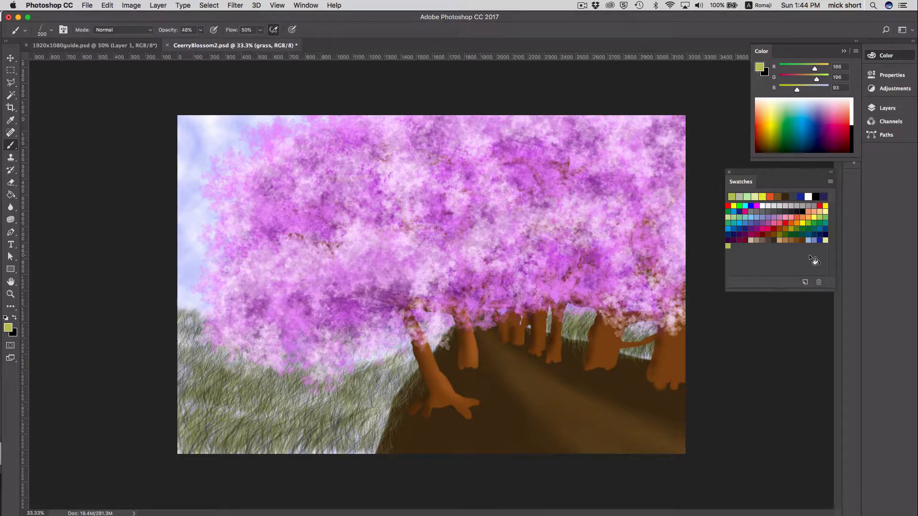
{"action": "left_click", "coordinate": [825, 239]}
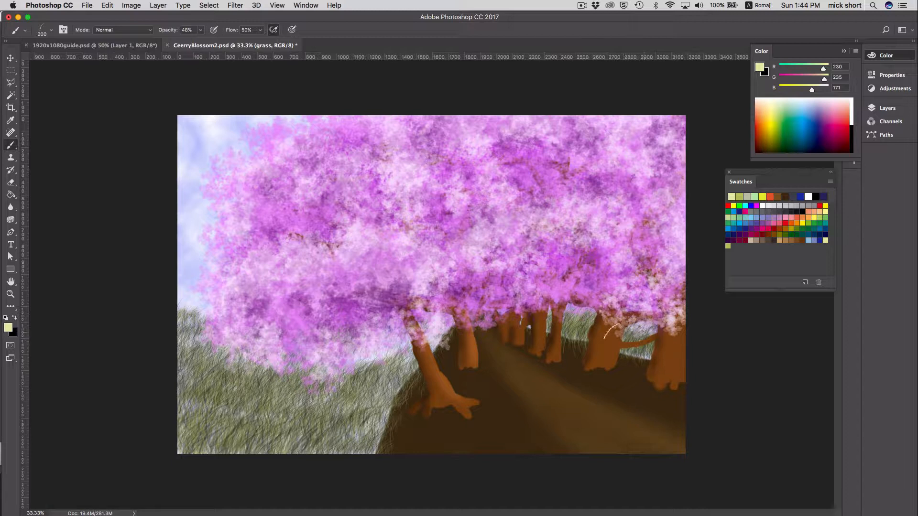
Step: Paint pale yellow grass blades between the trunks on the far right and across the left field
{"action": "left_click_drag", "start_coordinate": [652, 327], "coordinate": [624, 342]}
{"action": "left_click_drag", "start_coordinate": [270, 395], "coordinate": [255, 407]}
Step: Set the brush mode to Multiply and paint darker grass over the left field, along the hill's edge and between the distant trunks
{"action": "left_click", "coordinate": [151, 30]}
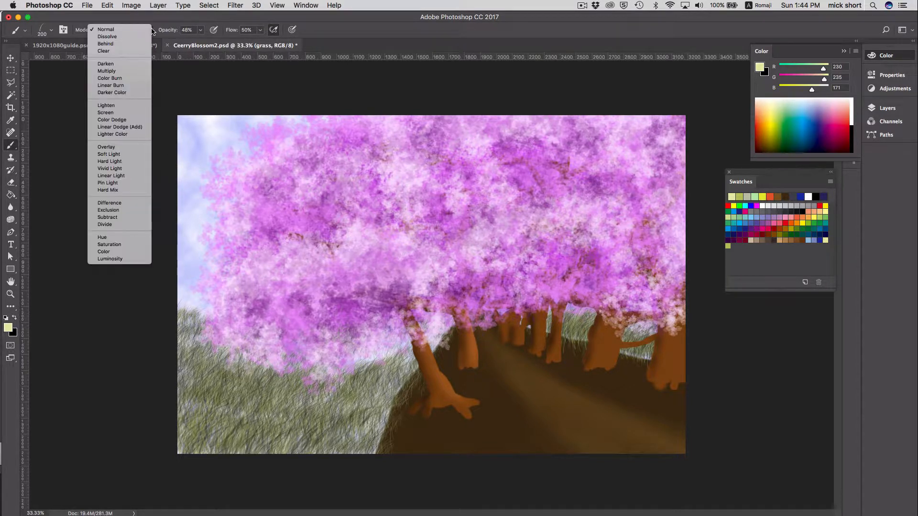
{"action": "scroll", "coordinate": [141, 73], "scroll_direction": "down", "scroll_amount": 1}
{"action": "left_click", "coordinate": [140, 66]}
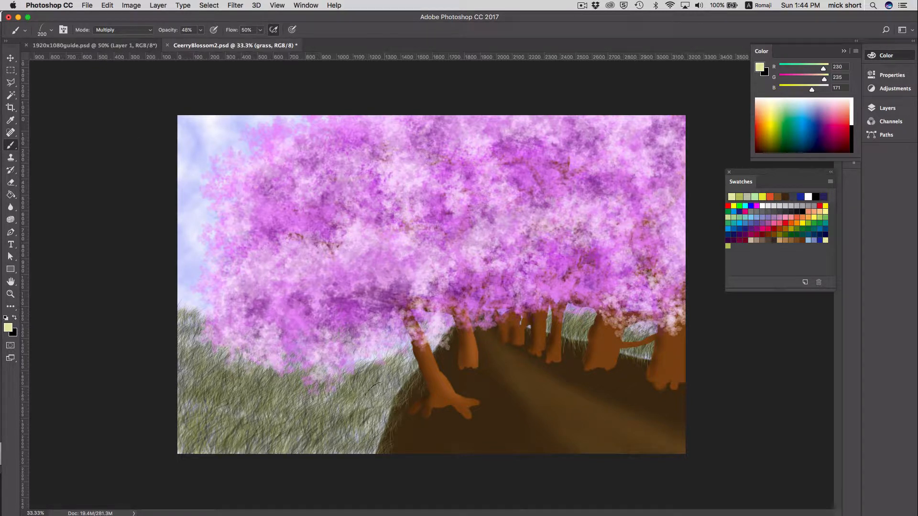
{"action": "mouse_move", "coordinate": [377, 393]}
{"action": "left_mouse_down"}
{"action": "mouse_move", "coordinate": [344, 393]}
{"action": "mouse_move", "coordinate": [413, 364]}
{"action": "mouse_move", "coordinate": [318, 413]}
{"action": "mouse_move", "coordinate": [322, 400]}
{"action": "mouse_move", "coordinate": [262, 383]}
{"action": "mouse_move", "coordinate": [300, 390]}
{"action": "mouse_move", "coordinate": [209, 383]}
{"action": "mouse_move", "coordinate": [239, 379]}
{"action": "mouse_move", "coordinate": [178, 355]}
{"action": "mouse_move", "coordinate": [211, 343]}
{"action": "mouse_move", "coordinate": [172, 332]}
{"action": "left_mouse_up"}
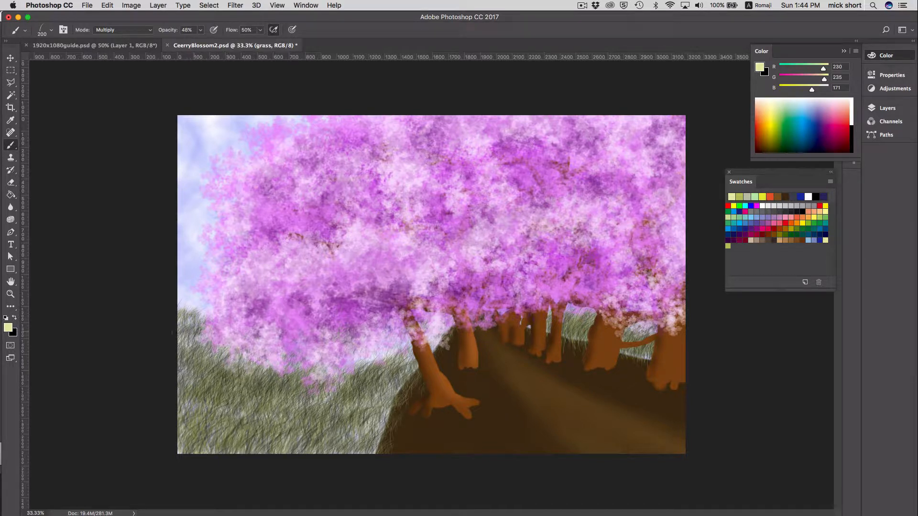
{"action": "mouse_move", "coordinate": [282, 425]}
{"action": "left_mouse_down"}
{"action": "mouse_move", "coordinate": [216, 413]}
{"action": "mouse_move", "coordinate": [220, 431]}
{"action": "mouse_move", "coordinate": [170, 437]}
{"action": "mouse_move", "coordinate": [238, 449]}
{"action": "mouse_move", "coordinate": [352, 447]}
{"action": "mouse_move", "coordinate": [385, 433]}
{"action": "mouse_move", "coordinate": [390, 391]}
{"action": "mouse_move", "coordinate": [371, 450]}
{"action": "mouse_move", "coordinate": [386, 433]}
{"action": "mouse_move", "coordinate": [356, 439]}
{"action": "mouse_move", "coordinate": [420, 360]}
{"action": "left_mouse_up"}
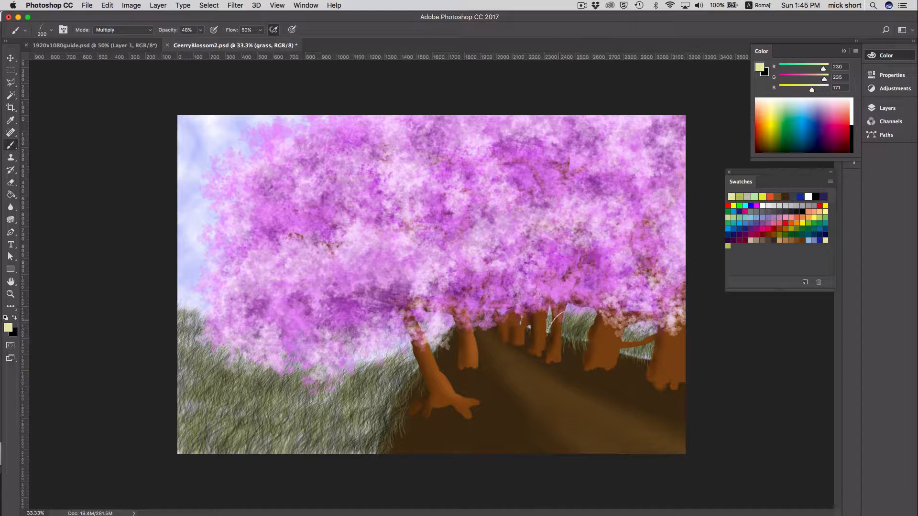
{"action": "mouse_move", "coordinate": [555, 322]}
{"action": "left_mouse_down"}
{"action": "mouse_move", "coordinate": [563, 341]}
{"action": "mouse_move", "coordinate": [548, 322]}
{"action": "left_mouse_up"}
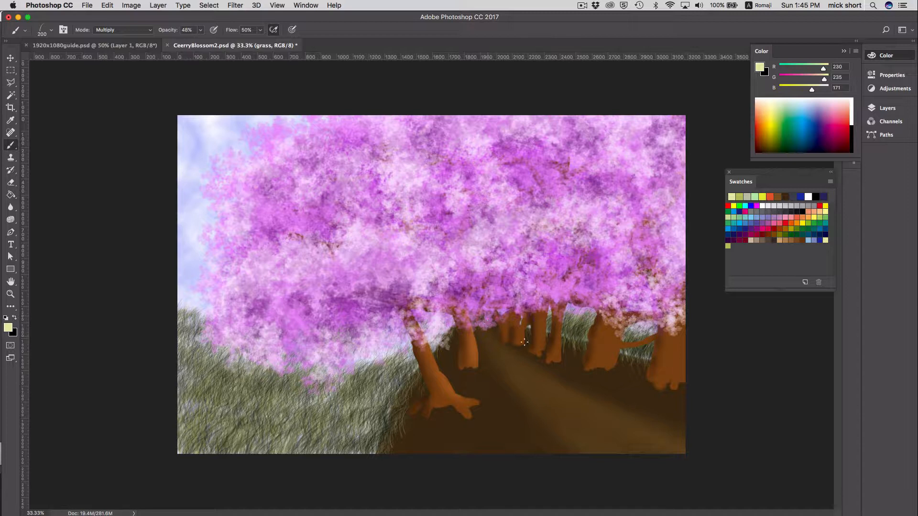
{"action": "mouse_move", "coordinate": [338, 402]}
{"action": "left_mouse_down"}
{"action": "mouse_move", "coordinate": [324, 412]}
{"action": "mouse_move", "coordinate": [359, 433]}
{"action": "mouse_move", "coordinate": [372, 402]}
{"action": "mouse_move", "coordinate": [352, 406]}
{"action": "mouse_move", "coordinate": [348, 382]}
{"action": "mouse_move", "coordinate": [318, 418]}
{"action": "mouse_move", "coordinate": [320, 437]}
{"action": "mouse_move", "coordinate": [253, 406]}
{"action": "mouse_move", "coordinate": [224, 420]}
{"action": "mouse_move", "coordinate": [190, 400]}
{"action": "left_mouse_up"}
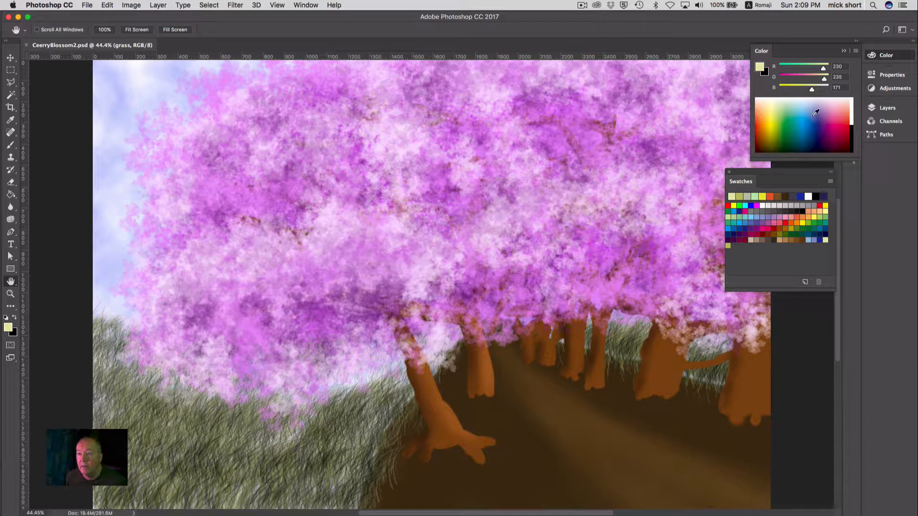
Step: Collapse the Color panel and dock the floating Swatches panel above it
{"action": "left_click", "coordinate": [843, 51]}
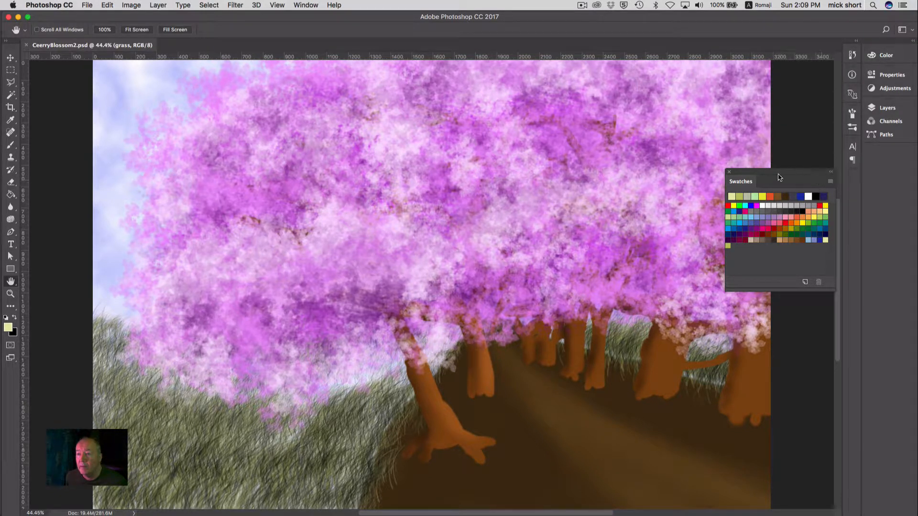
{"action": "left_click_drag", "start_coordinate": [751, 184], "coordinate": [884, 51]}
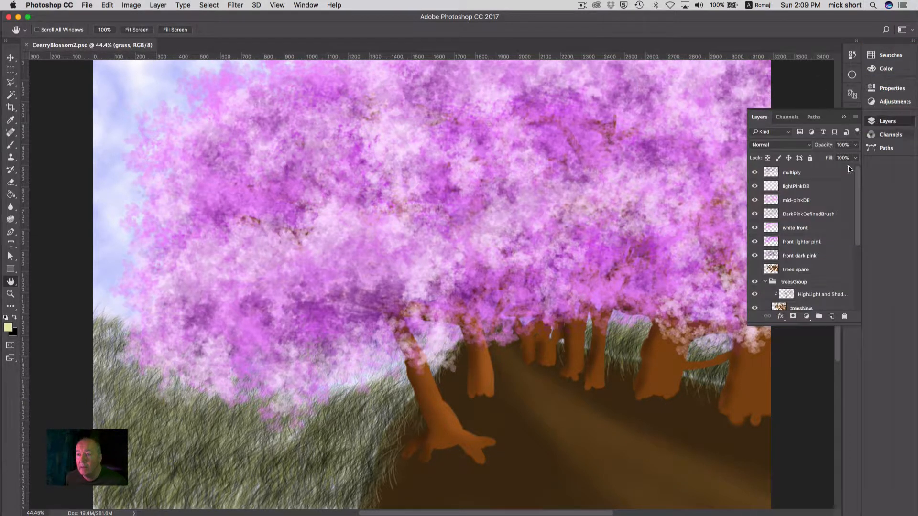
Step: Add a new layer directly above the ground layer and name it airbrush
{"action": "scroll", "coordinate": [844, 267], "scroll_direction": "down", "scroll_amount": 5}
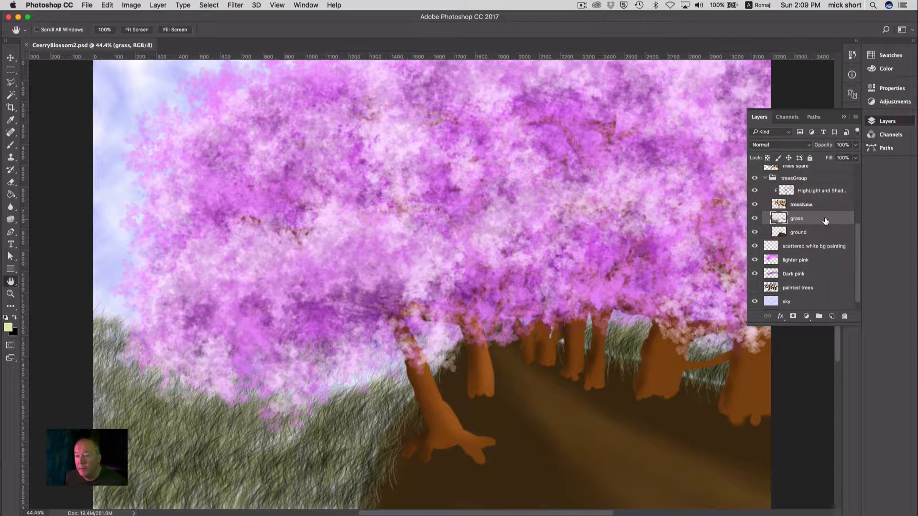
{"action": "left_click", "coordinate": [826, 231]}
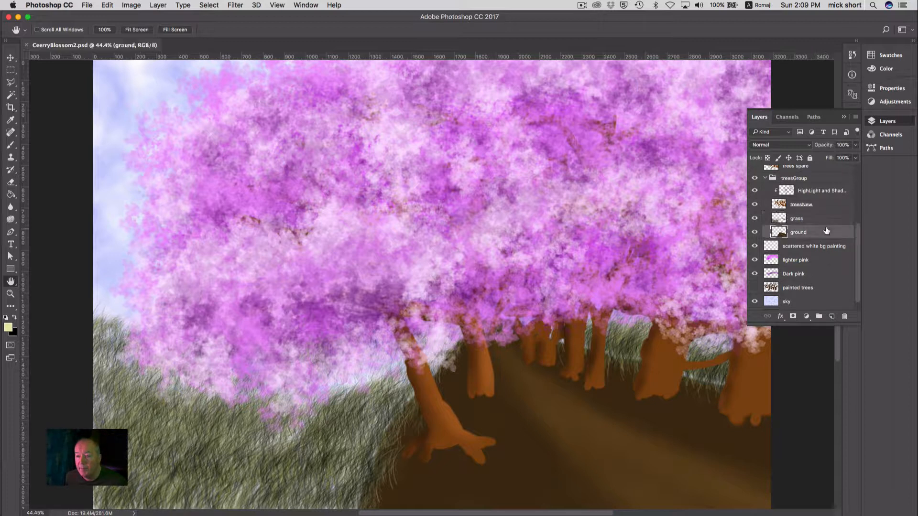
{"action": "left_click", "coordinate": [832, 316]}
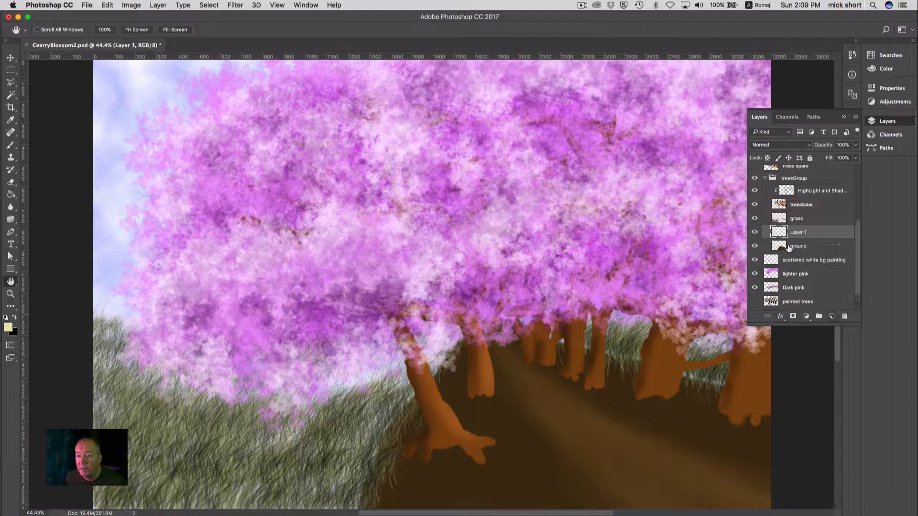
{"action": "double_click", "coordinate": [796, 232]}
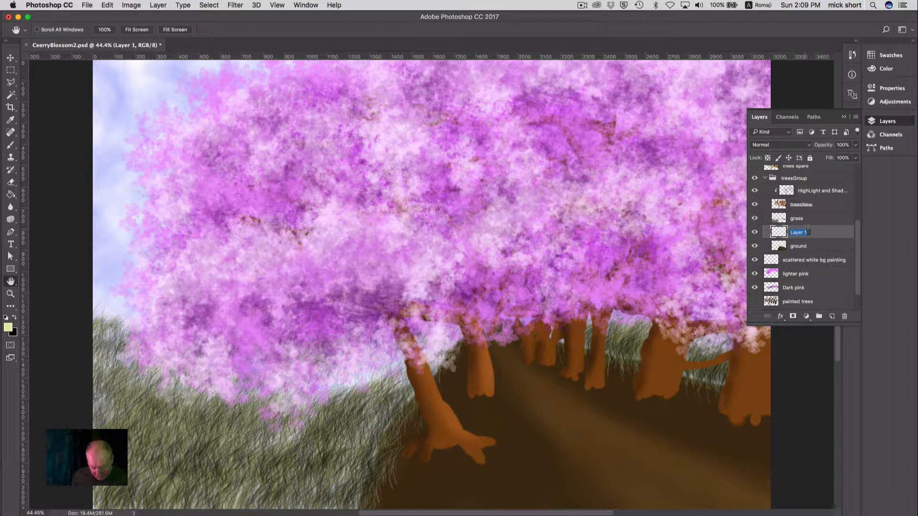
{"action": "type", "text": "airbrush"}
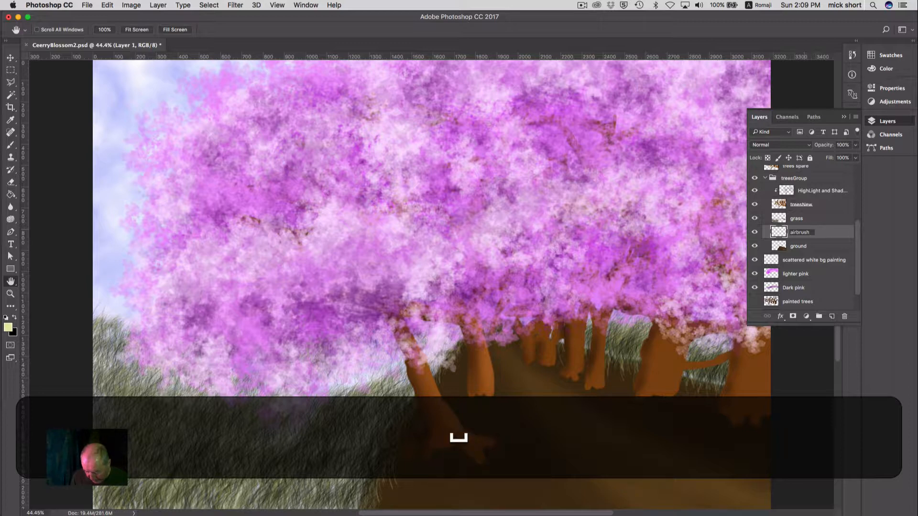
{"action": "key", "text": "Return"}
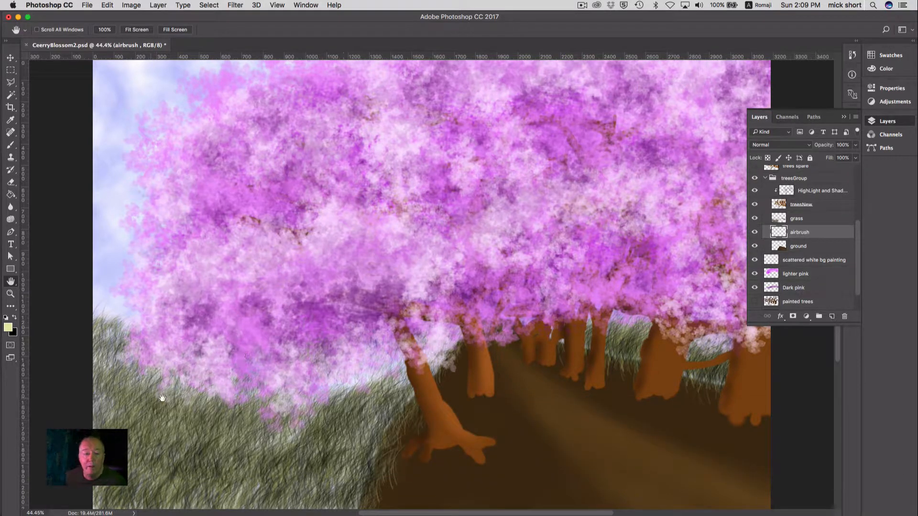
Step: Switch to the Soft Round brush with 22% opacity and 16% flow, and enable airbrush-style build-up
{"action": "left_click", "coordinate": [11, 145]}
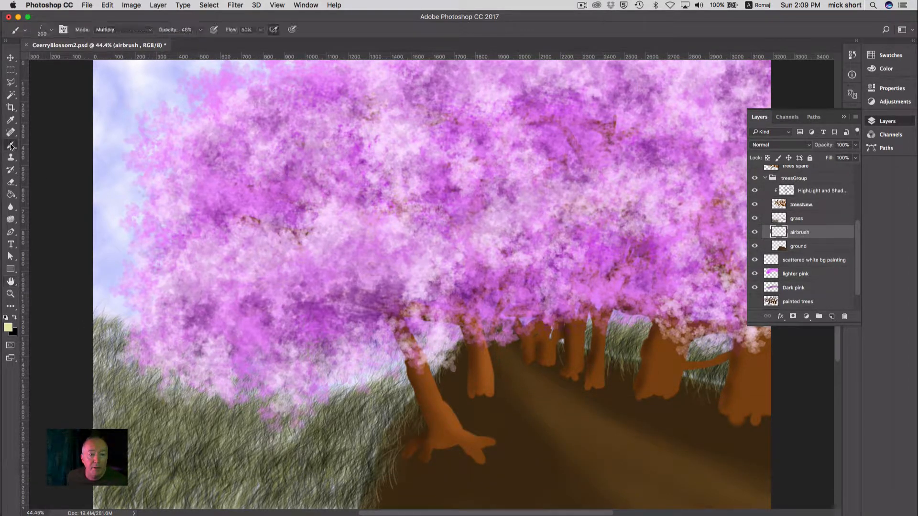
{"action": "left_click", "coordinate": [51, 30]}
{"action": "left_click_drag", "start_coordinate": [117, 138], "coordinate": [117, 117]}
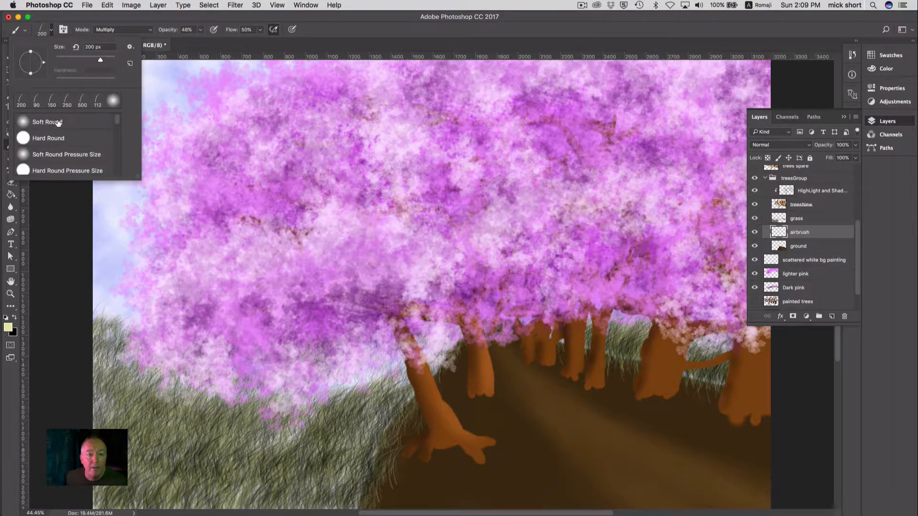
{"action": "left_click", "coordinate": [59, 123]}
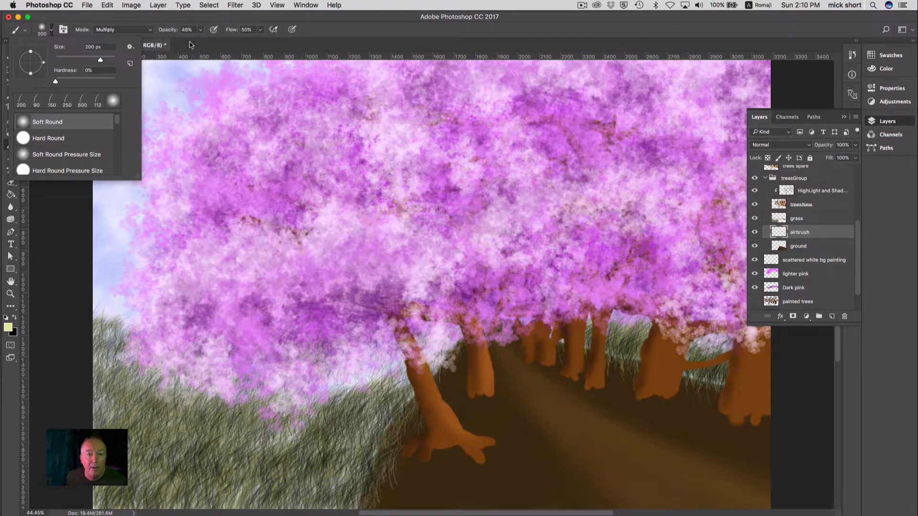
{"action": "left_click", "coordinate": [200, 30]}
{"action": "left_click", "coordinate": [201, 29]}
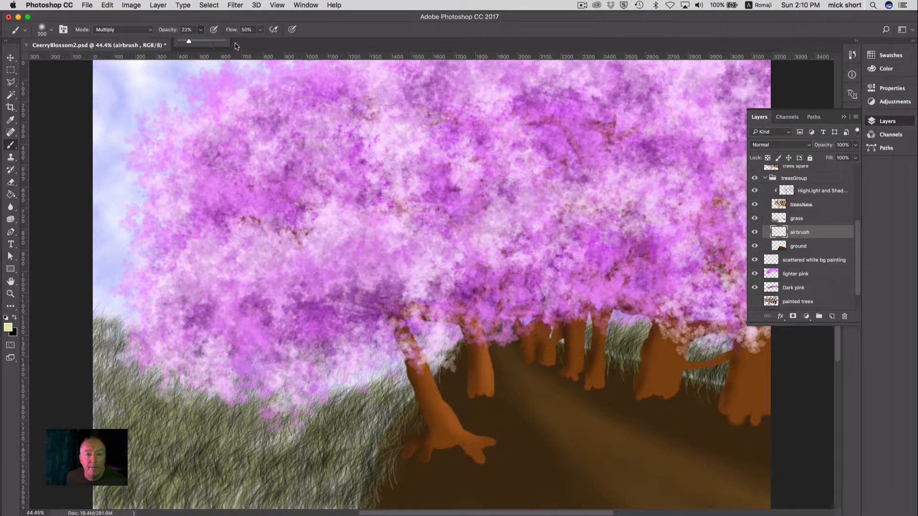
{"action": "left_click", "coordinate": [260, 30]}
{"action": "left_click_drag", "start_coordinate": [260, 41], "coordinate": [245, 41]}
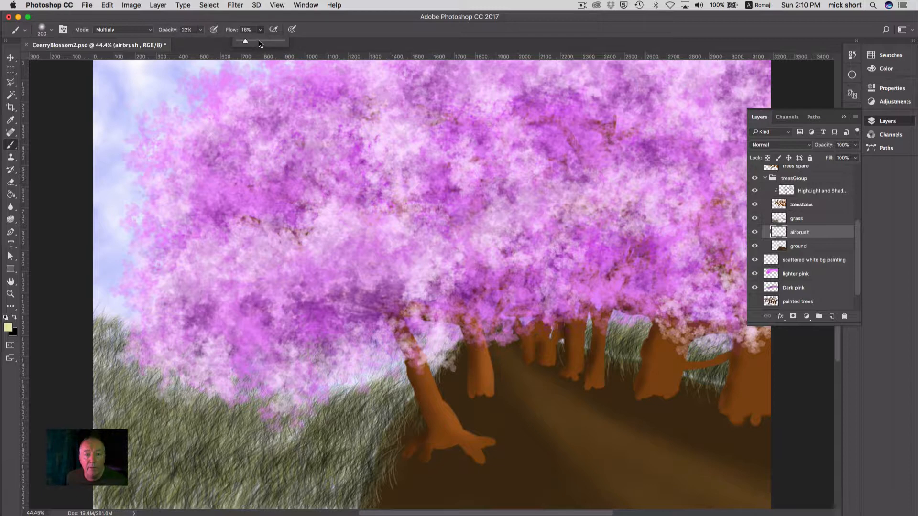
{"action": "left_click", "coordinate": [273, 32]}
{"action": "left_click", "coordinate": [273, 31]}
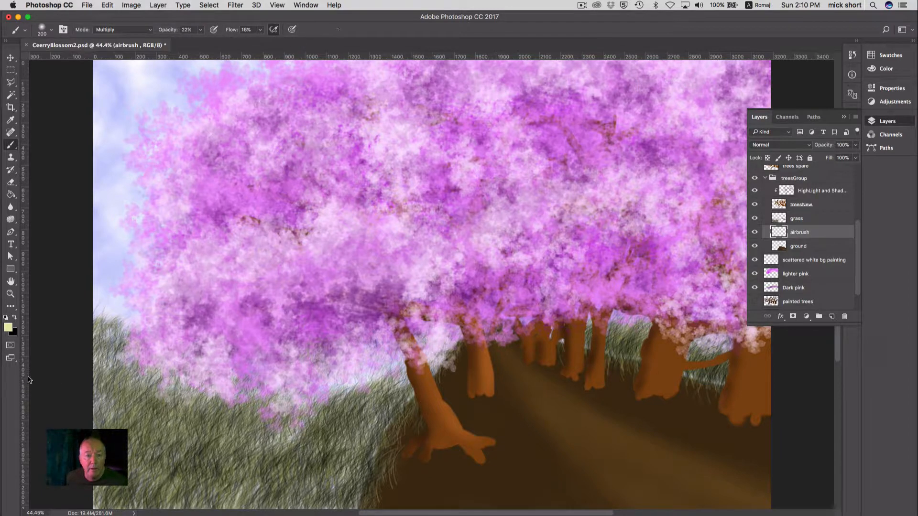
Step: Set the foreground color to a dark muted green with a hue of 93°
{"action": "left_click", "coordinate": [8, 327]}
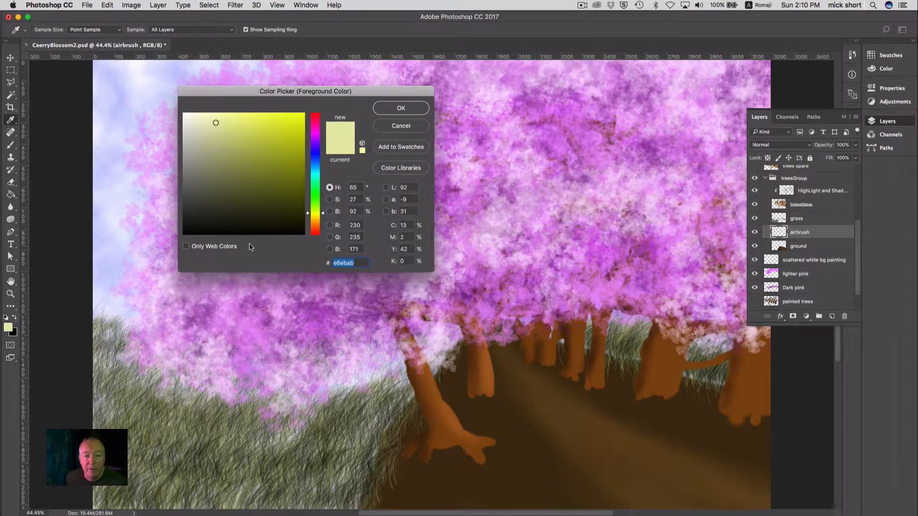
{"action": "left_click_drag", "start_coordinate": [319, 218], "coordinate": [321, 204]}
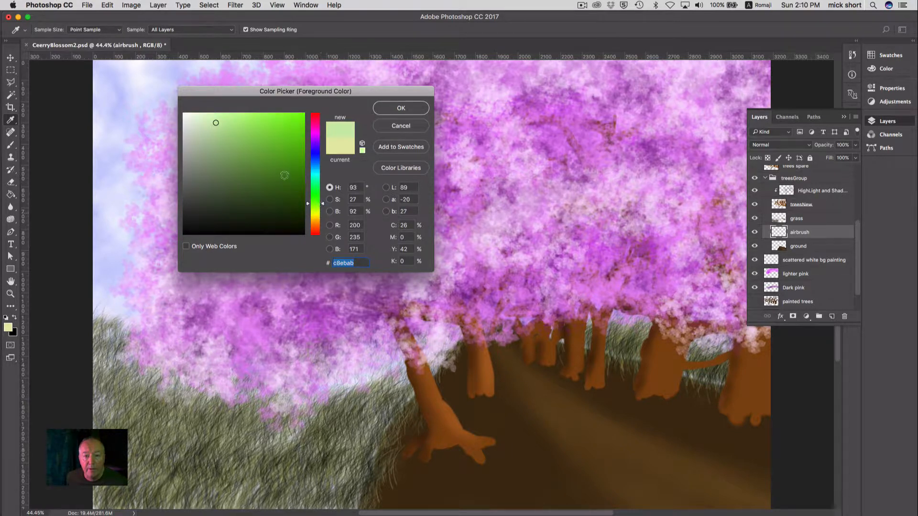
{"action": "left_click", "coordinate": [283, 171]}
{"action": "left_click", "coordinate": [232, 164]}
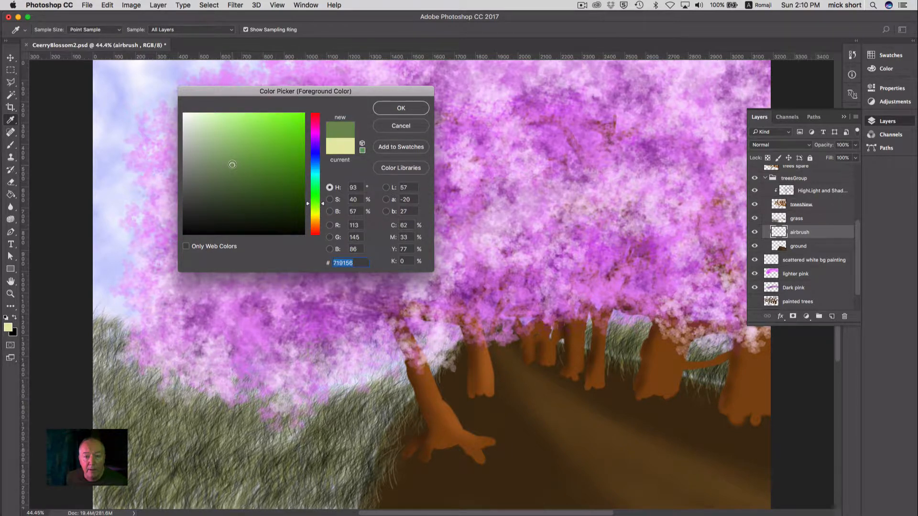
{"action": "left_click", "coordinate": [235, 183]}
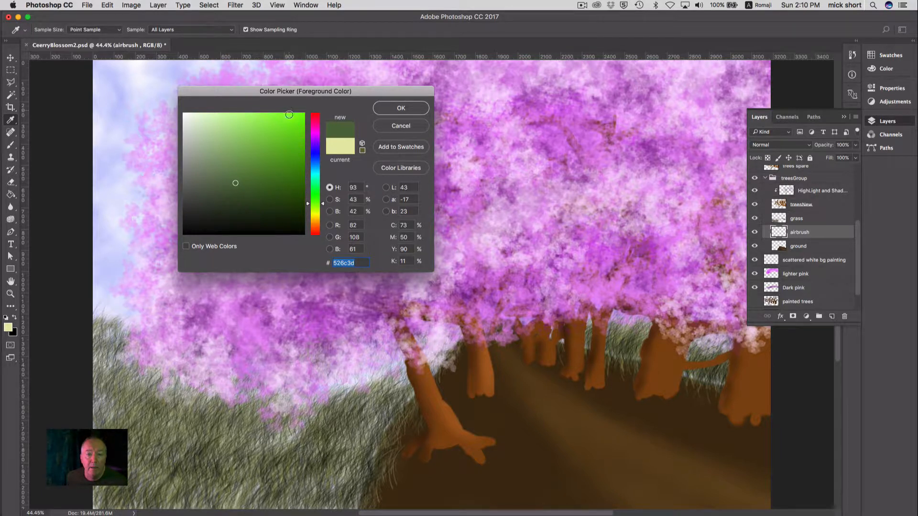
{"action": "left_click", "coordinate": [226, 184]}
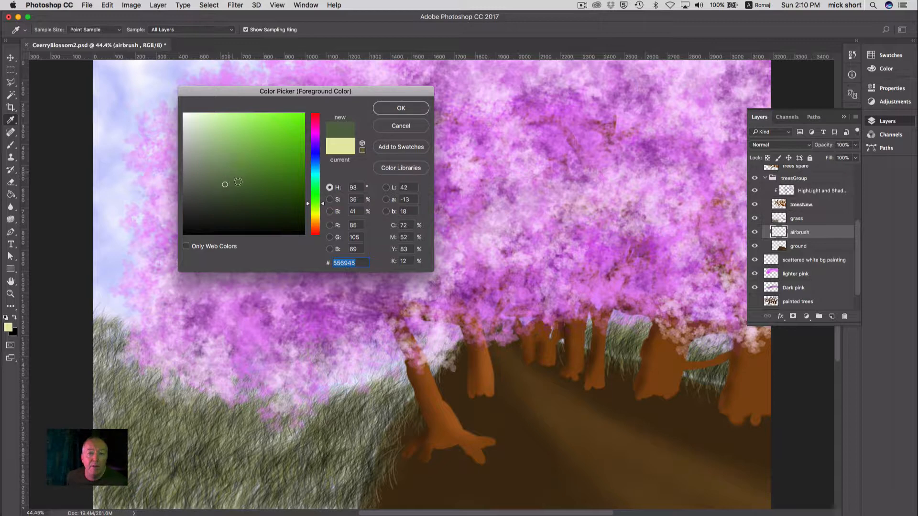
{"action": "left_click", "coordinate": [233, 185]}
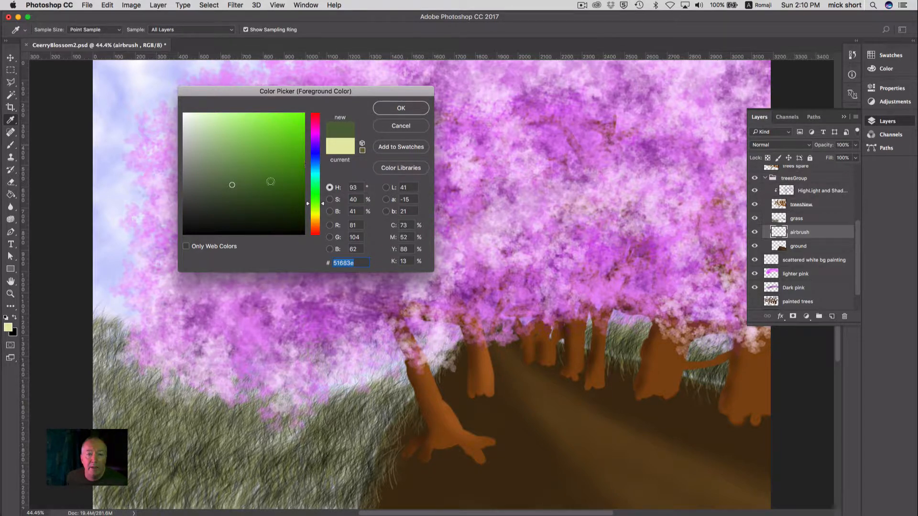
{"action": "left_click", "coordinate": [244, 187]}
{"action": "left_click", "coordinate": [400, 109]}
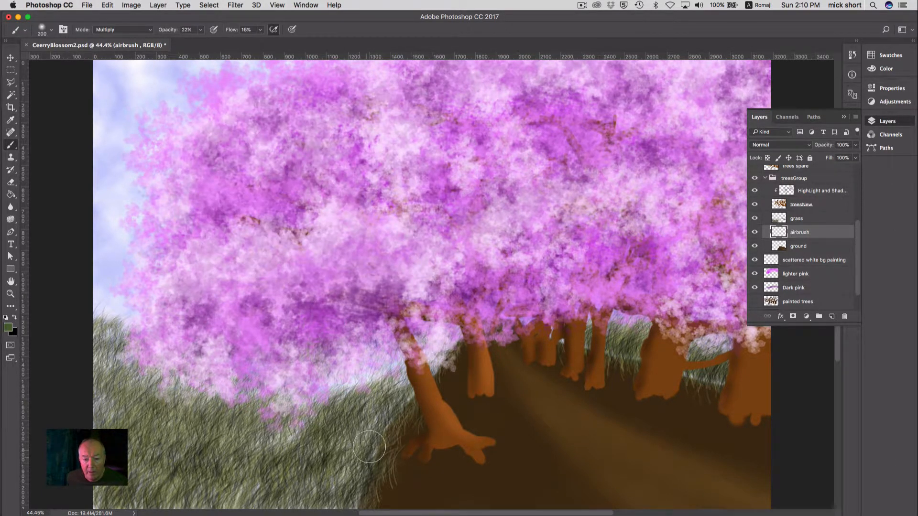
Step: Airbrush a faint green patch beside the hill's edge and raise the brush to 54% opacity and 48% flow
{"action": "mouse_move", "coordinate": [369, 447]}
{"action": "left_mouse_down"}
{"action": "mouse_move", "coordinate": [344, 506]}
{"action": "mouse_move", "coordinate": [374, 435]}
{"action": "mouse_move", "coordinate": [373, 459]}
{"action": "mouse_move", "coordinate": [376, 441]}
{"action": "mouse_move", "coordinate": [368, 456]}
{"action": "mouse_move", "coordinate": [365, 438]}
{"action": "mouse_move", "coordinate": [349, 487]}
{"action": "mouse_move", "coordinate": [360, 461]}
{"action": "left_mouse_up"}
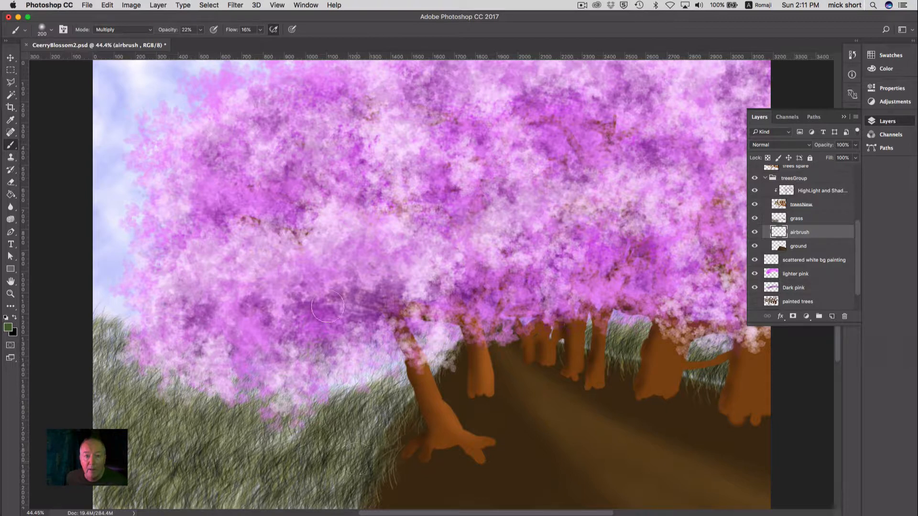
{"action": "left_click", "coordinate": [200, 30]}
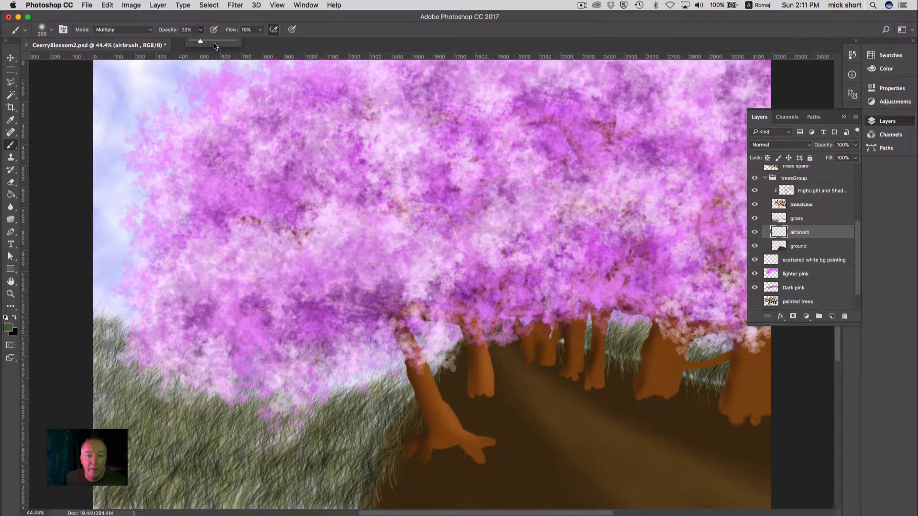
{"action": "left_click", "coordinate": [261, 30]}
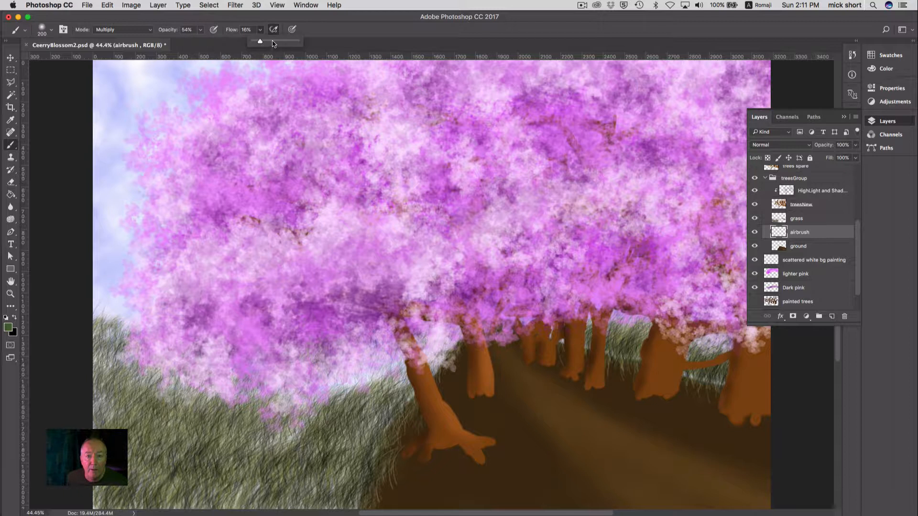
{"action": "left_click", "coordinate": [274, 42]}
{"action": "left_click", "coordinate": [337, 37]}
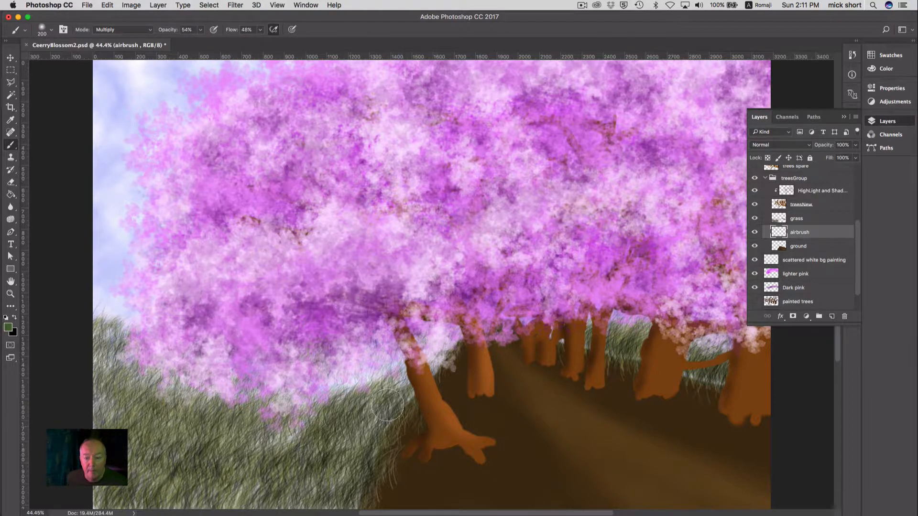
Step: Airbrush dark green shading along the hill's edge, behind the tree trunks on the far side and into the near grass with the 200-pixel brush
{"action": "left_click_drag", "start_coordinate": [385, 404], "coordinate": [364, 438]}
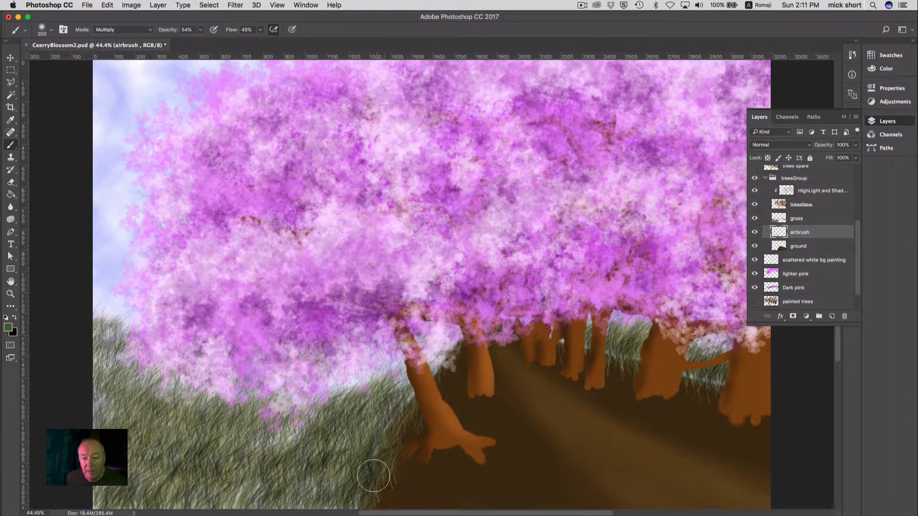
{"action": "mouse_move", "coordinate": [404, 400]}
{"action": "left_mouse_down"}
{"action": "mouse_move", "coordinate": [453, 341]}
{"action": "mouse_move", "coordinate": [427, 377]}
{"action": "left_mouse_up"}
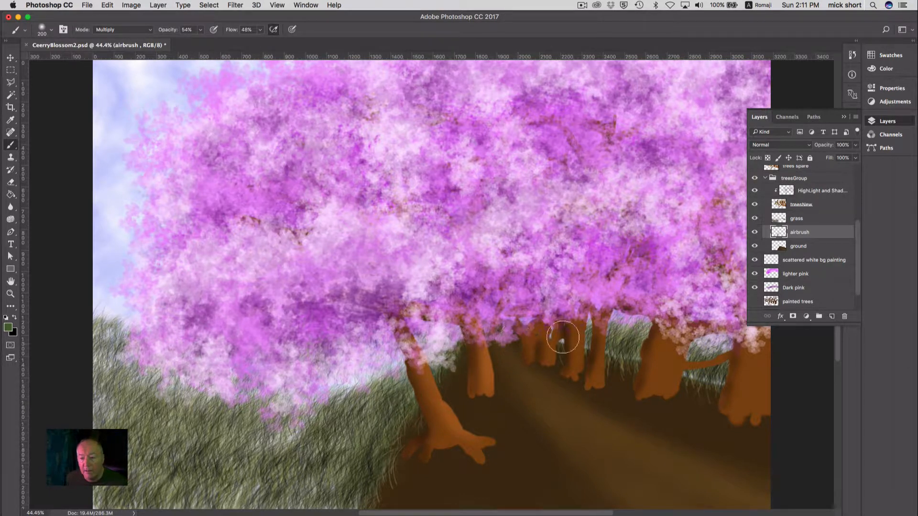
{"action": "mouse_move", "coordinate": [544, 331]}
{"action": "left_mouse_down"}
{"action": "mouse_move", "coordinate": [726, 383]}
{"action": "mouse_move", "coordinate": [626, 350]}
{"action": "mouse_move", "coordinate": [667, 340]}
{"action": "mouse_move", "coordinate": [796, 374]}
{"action": "left_mouse_up"}
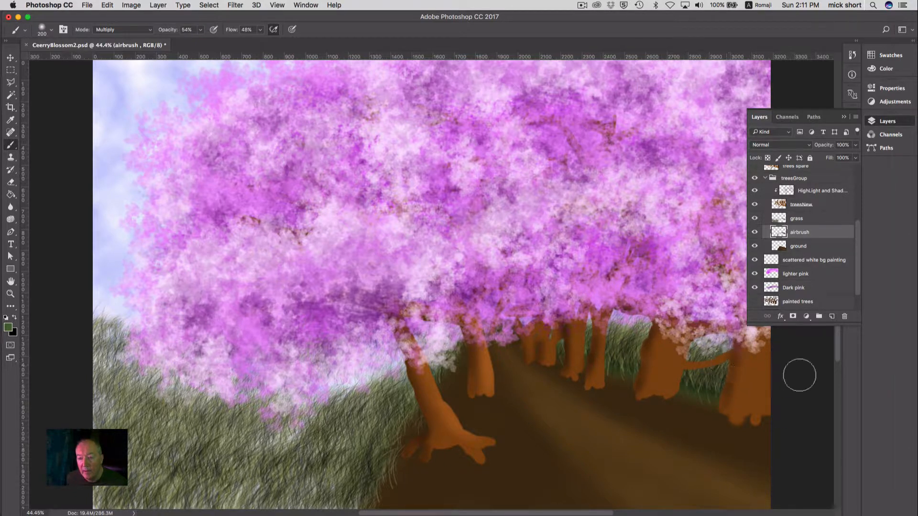
{"action": "mouse_move", "coordinate": [349, 437]}
{"action": "left_mouse_down"}
{"action": "mouse_move", "coordinate": [313, 448]}
{"action": "mouse_move", "coordinate": [352, 430]}
{"action": "mouse_move", "coordinate": [257, 444]}
{"action": "mouse_move", "coordinate": [289, 442]}
{"action": "mouse_move", "coordinate": [181, 440]}
{"action": "mouse_move", "coordinate": [198, 441]}
{"action": "mouse_move", "coordinate": [212, 471]}
{"action": "mouse_move", "coordinate": [303, 477]}
{"action": "mouse_move", "coordinate": [211, 470]}
{"action": "mouse_move", "coordinate": [241, 489]}
{"action": "mouse_move", "coordinate": [326, 491]}
{"action": "left_mouse_up"}
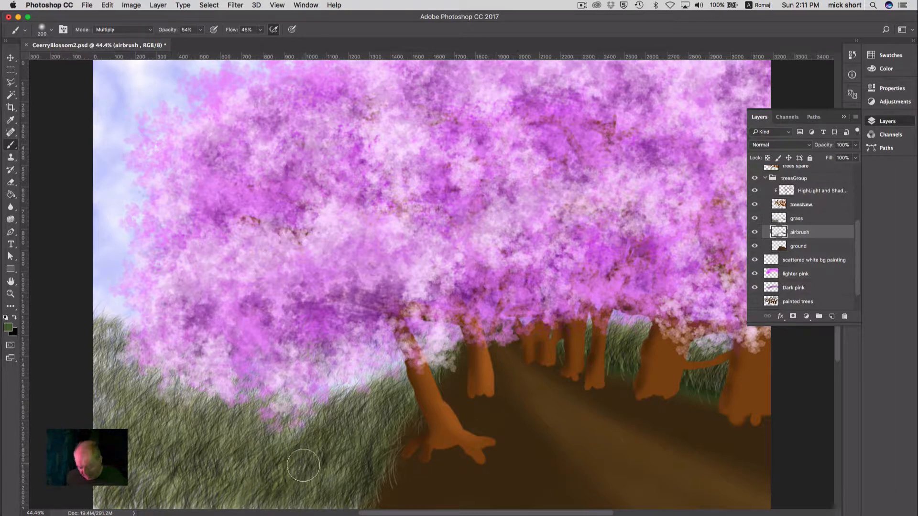
Step: Enlarge the brush to 400 pixels and airbrush dark green across the grassy area beneath the blossoms beside the large leaning trunk
{"action": "key", "text": "bracketright"}
{"action": "key", "text": "bracketright"}
{"action": "key", "text": "bracketright"}
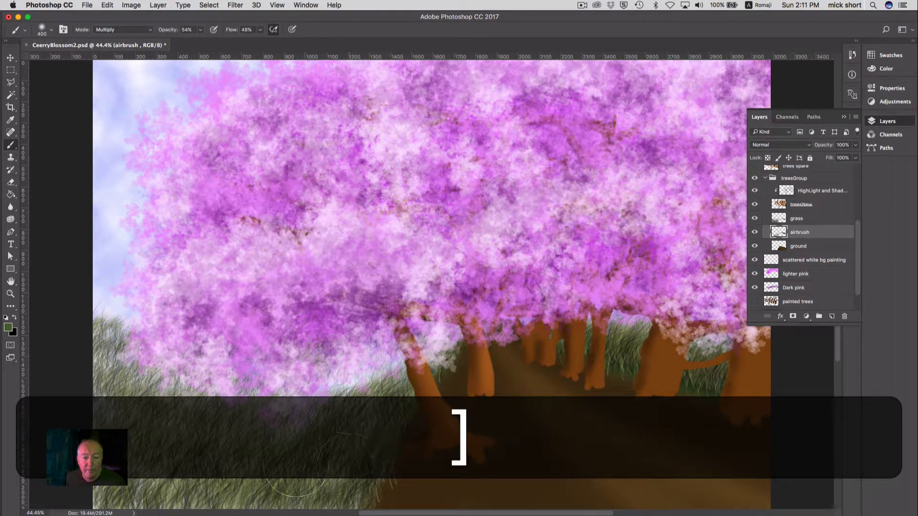
{"action": "mouse_move", "coordinate": [269, 497]}
{"action": "left_mouse_down"}
{"action": "mouse_move", "coordinate": [338, 491]}
{"action": "mouse_move", "coordinate": [118, 493]}
{"action": "mouse_move", "coordinate": [152, 494]}
{"action": "mouse_move", "coordinate": [107, 504]}
{"action": "mouse_move", "coordinate": [108, 469]}
{"action": "mouse_move", "coordinate": [93, 427]}
{"action": "mouse_move", "coordinate": [122, 433]}
{"action": "mouse_move", "coordinate": [92, 379]}
{"action": "mouse_move", "coordinate": [124, 395]}
{"action": "mouse_move", "coordinate": [111, 381]}
{"action": "mouse_move", "coordinate": [124, 368]}
{"action": "mouse_move", "coordinate": [94, 362]}
{"action": "mouse_move", "coordinate": [169, 395]}
{"action": "mouse_move", "coordinate": [154, 390]}
{"action": "mouse_move", "coordinate": [214, 404]}
{"action": "mouse_move", "coordinate": [195, 396]}
{"action": "mouse_move", "coordinate": [296, 404]}
{"action": "mouse_move", "coordinate": [277, 409]}
{"action": "mouse_move", "coordinate": [415, 368]}
{"action": "left_mouse_up"}
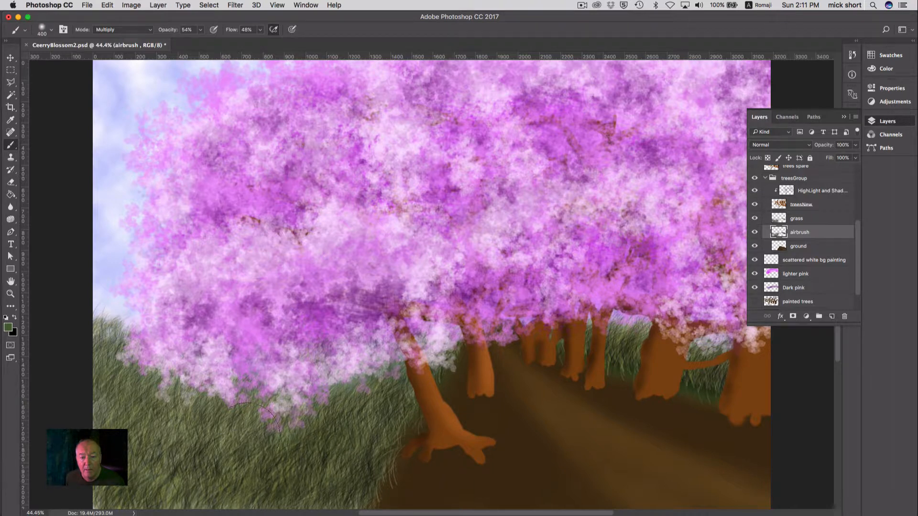
{"action": "left_click_drag", "start_coordinate": [164, 441], "coordinate": [164, 447]}
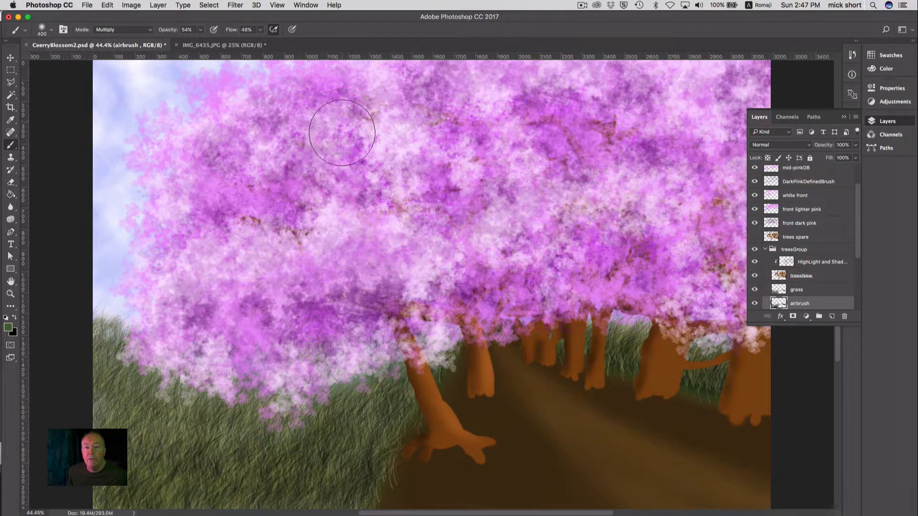
Step: In the IMG_6435.JPG photo, begin a Polygonal Lasso outline around the seated person's shoes, lower leg and hanging jacket
{"action": "left_click", "coordinate": [226, 46]}
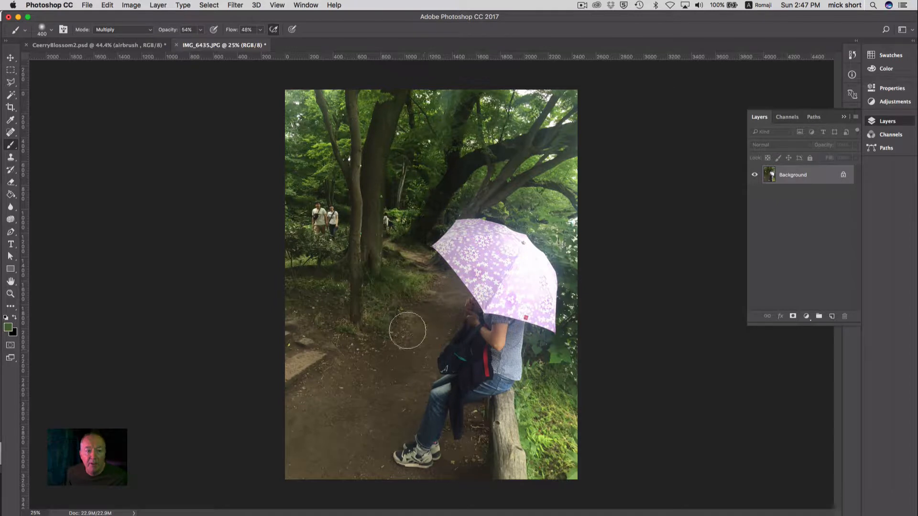
{"action": "left_click", "coordinate": [10, 293]}
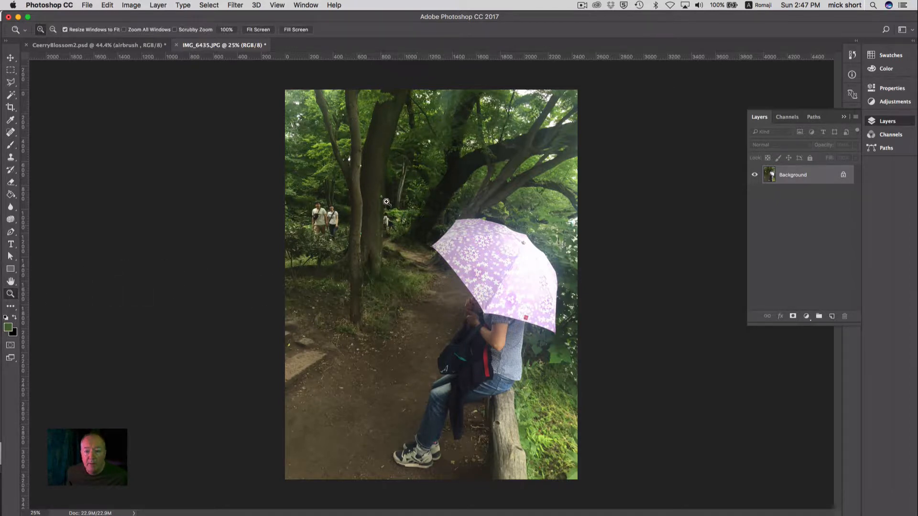
{"action": "left_click_drag", "start_coordinate": [386, 201], "coordinate": [561, 477]}
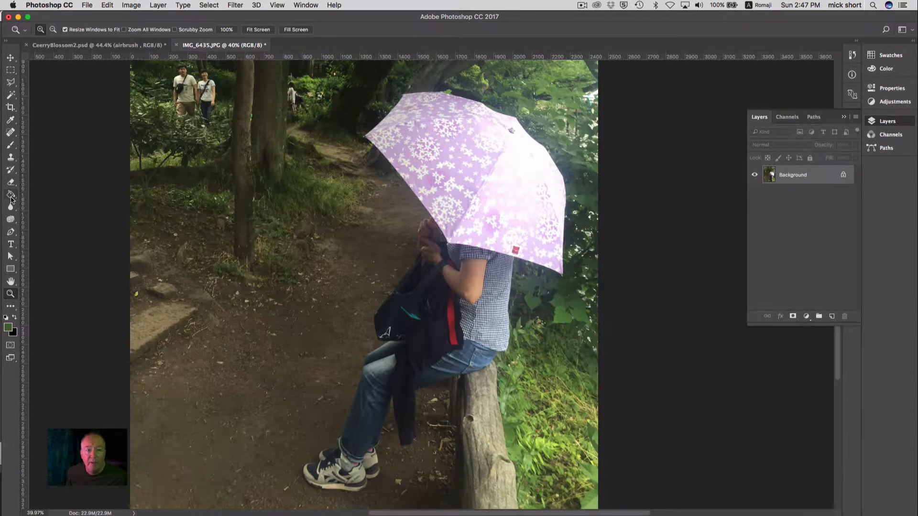
{"action": "left_click", "coordinate": [12, 83]}
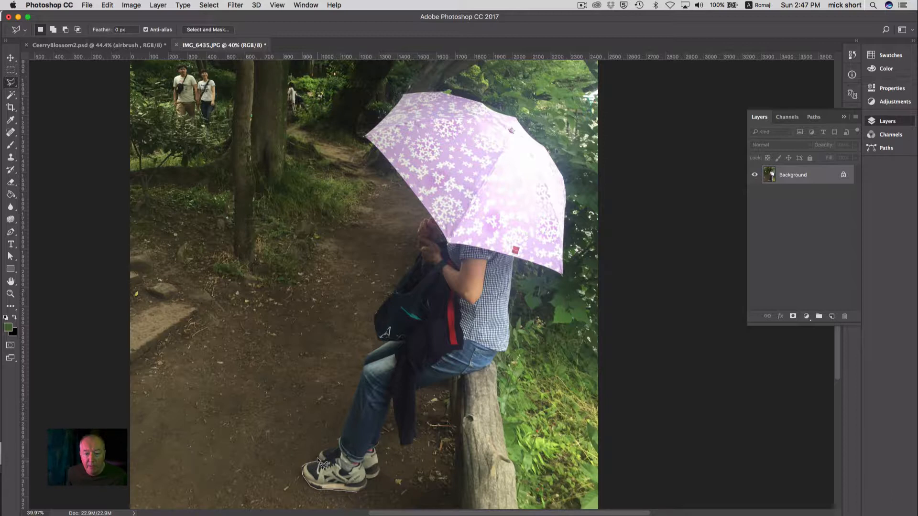
{"action": "key", "text": "Escape"}
{"action": "left_click", "coordinate": [324, 489]}
{"action": "left_click", "coordinate": [367, 484]}
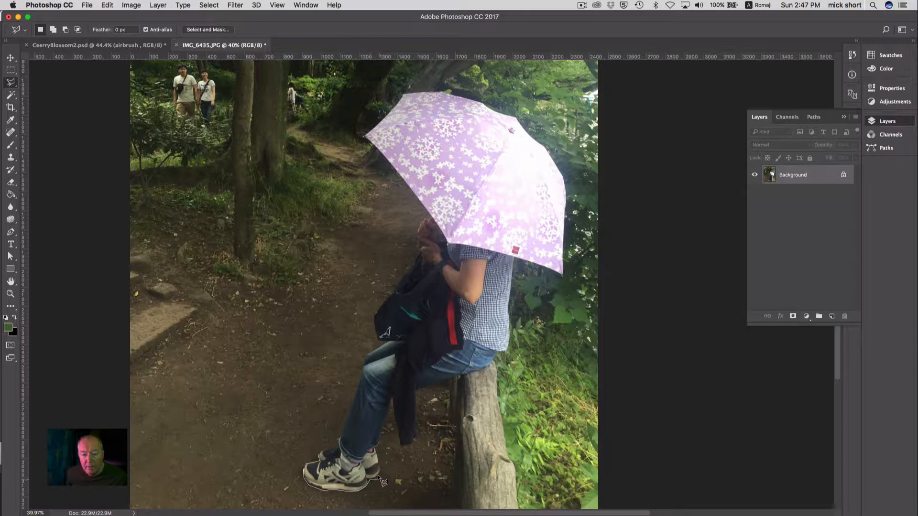
{"action": "left_click", "coordinate": [381, 463]}
{"action": "left_click", "coordinate": [378, 445]}
{"action": "left_click", "coordinate": [390, 397]}
{"action": "left_click", "coordinate": [415, 410]}
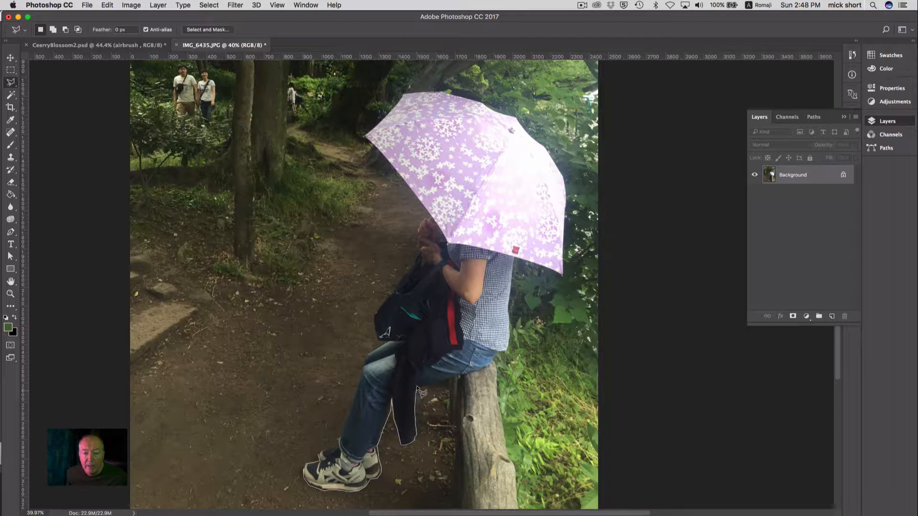
{"action": "left_click", "coordinate": [416, 390]}
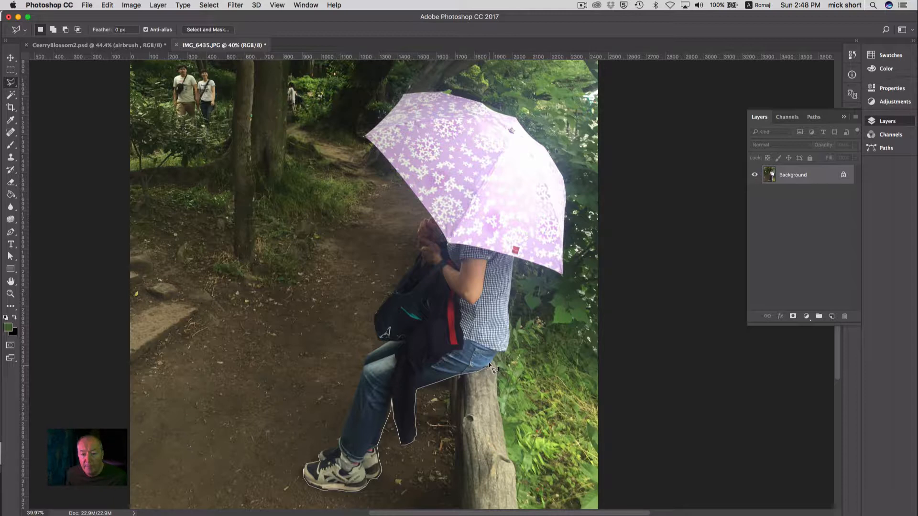
Step: Continue the lasso outline up the person's back, around the umbrella and down the front, closing it at the shoes
{"action": "left_click", "coordinate": [498, 353]}
{"action": "left_click", "coordinate": [506, 349]}
{"action": "left_click", "coordinate": [510, 333]}
{"action": "left_click", "coordinate": [515, 258]}
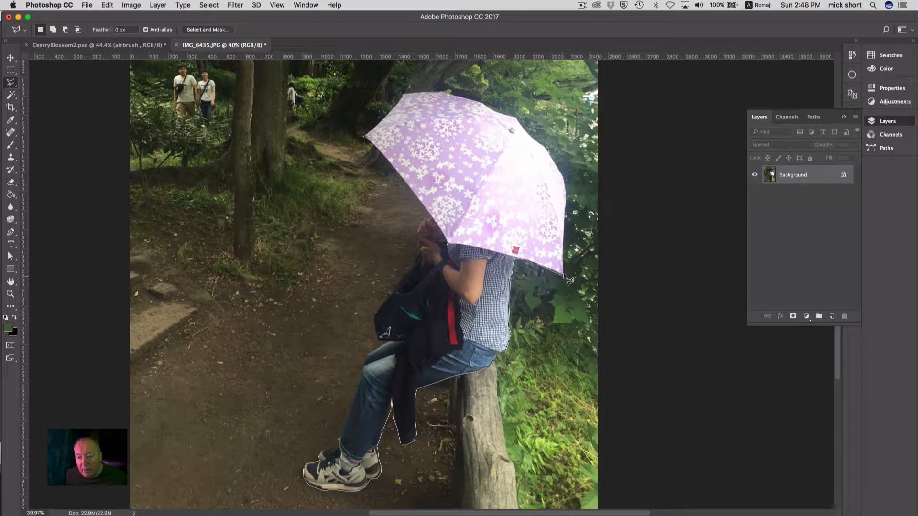
{"action": "left_click", "coordinate": [563, 276]}
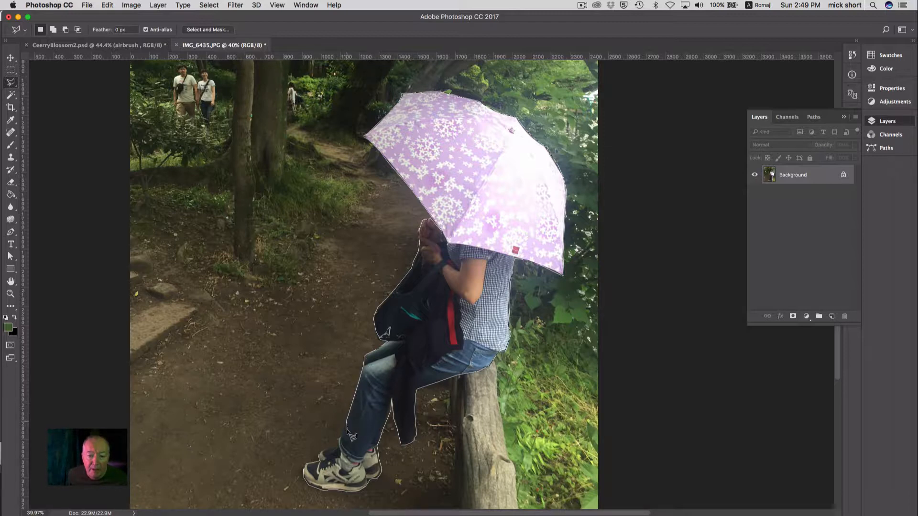
{"action": "left_click", "coordinate": [319, 451]}
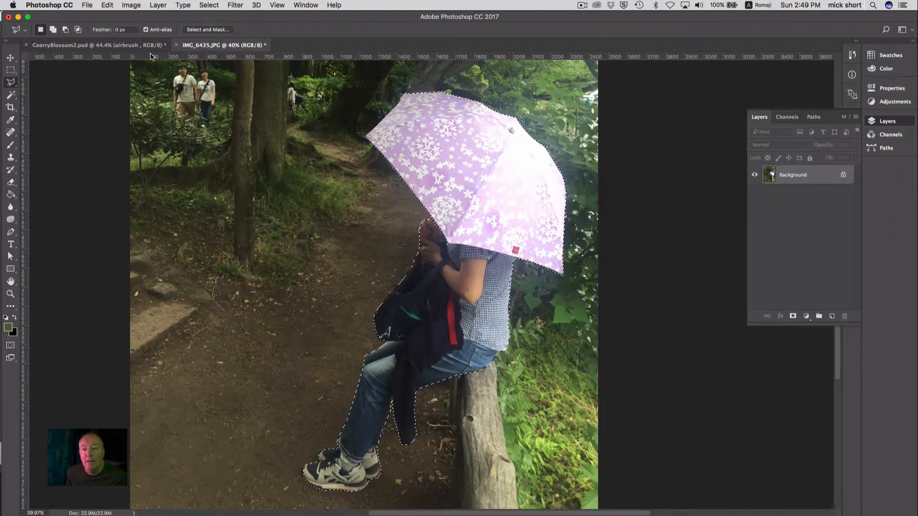
Step: Feather the selection around the person and umbrella by 2 pixels
{"action": "left_click", "coordinate": [208, 5]}
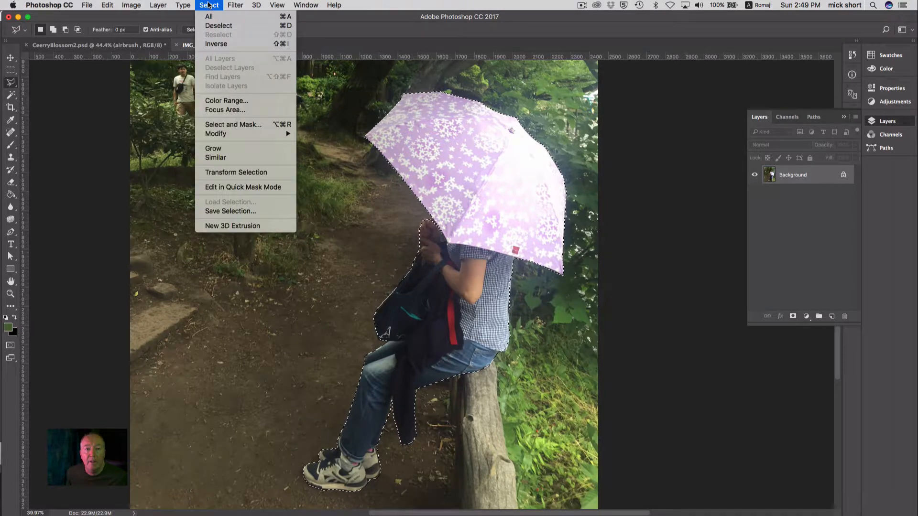
{"action": "mouse_move", "coordinate": [237, 133]}
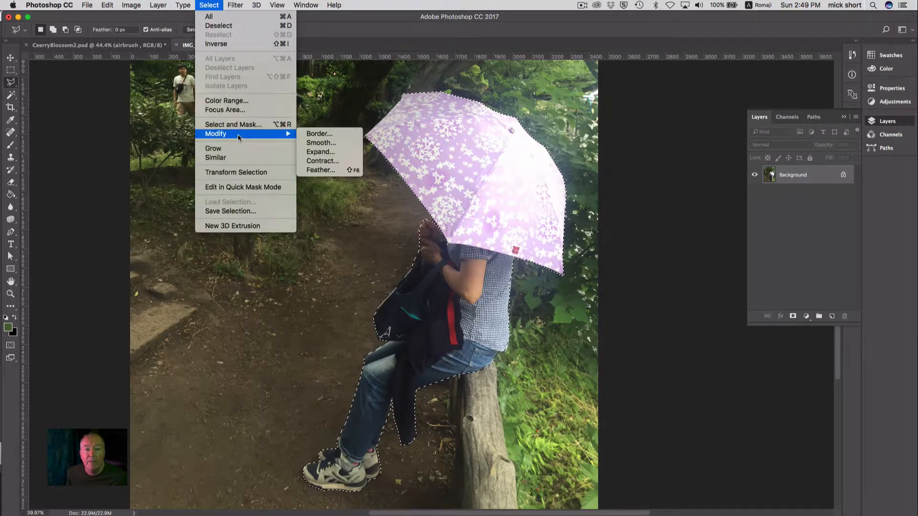
{"action": "left_click", "coordinate": [333, 170]}
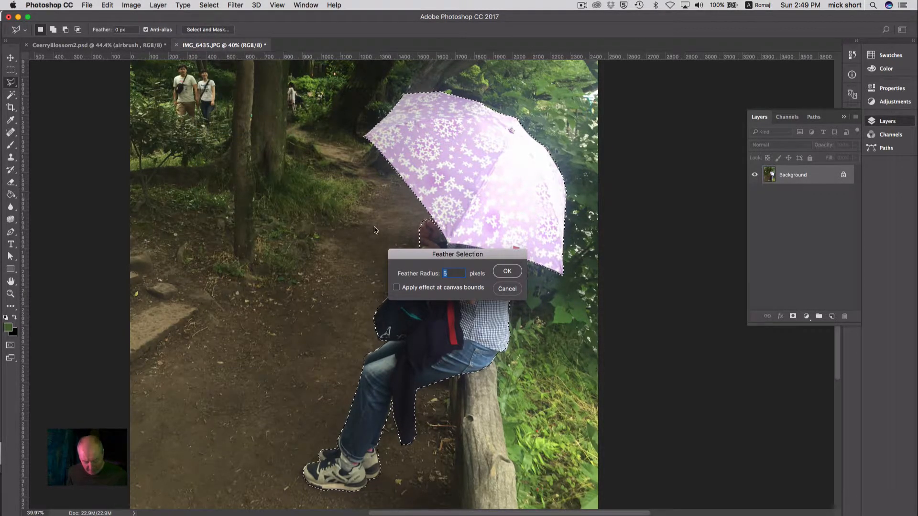
{"action": "type", "text": "2"}
{"action": "left_click", "coordinate": [503, 272]}
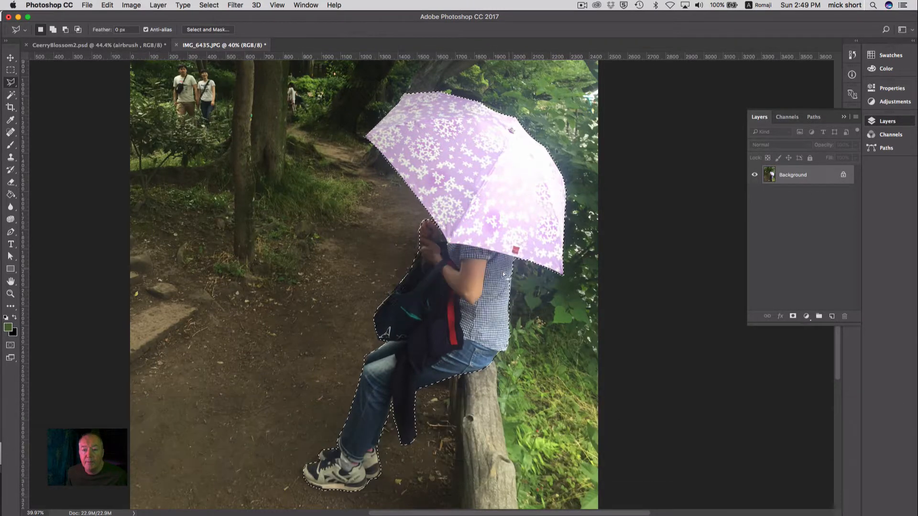
Step: Copy the selected person with the umbrella and paste it into CeerryBlossom2.psd
{"action": "left_click", "coordinate": [87, 4]}
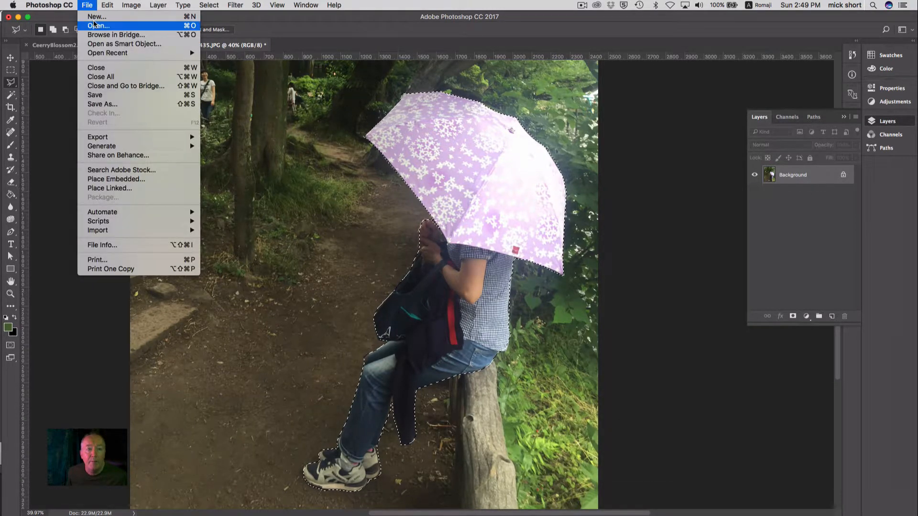
{"action": "mouse_move", "coordinate": [107, 5]}
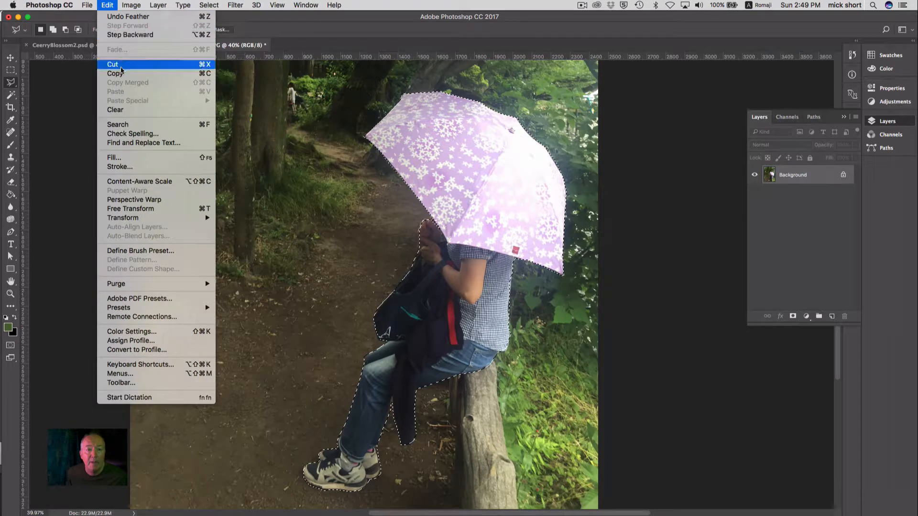
{"action": "left_click", "coordinate": [117, 73]}
{"action": "left_click", "coordinate": [133, 47]}
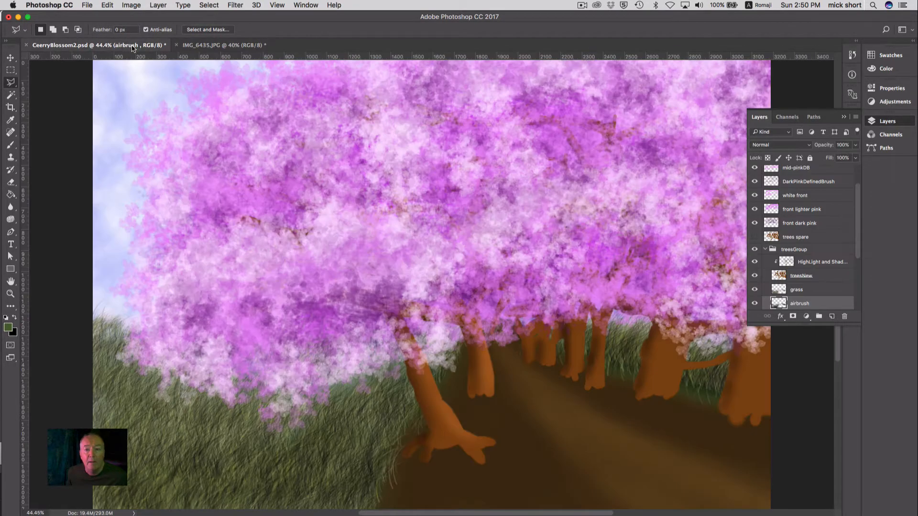
{"action": "left_click", "coordinate": [106, 6]}
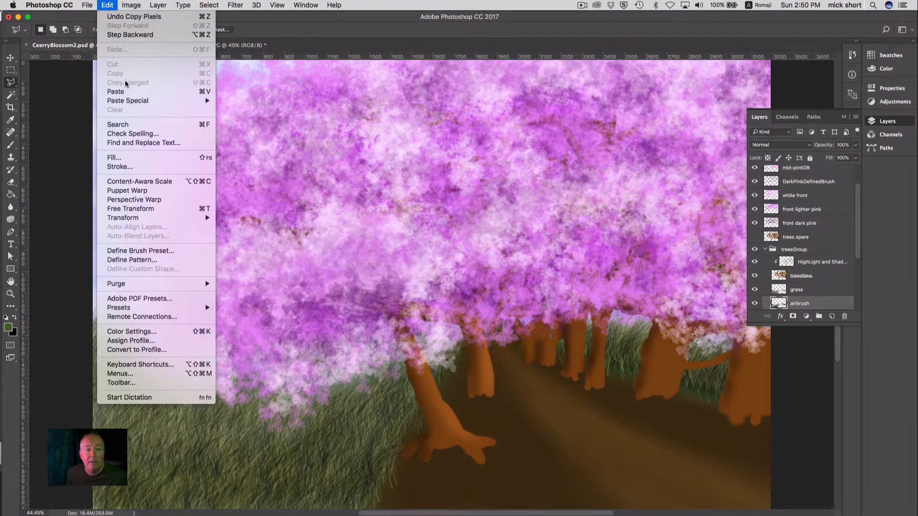
{"action": "left_click", "coordinate": [124, 92]}
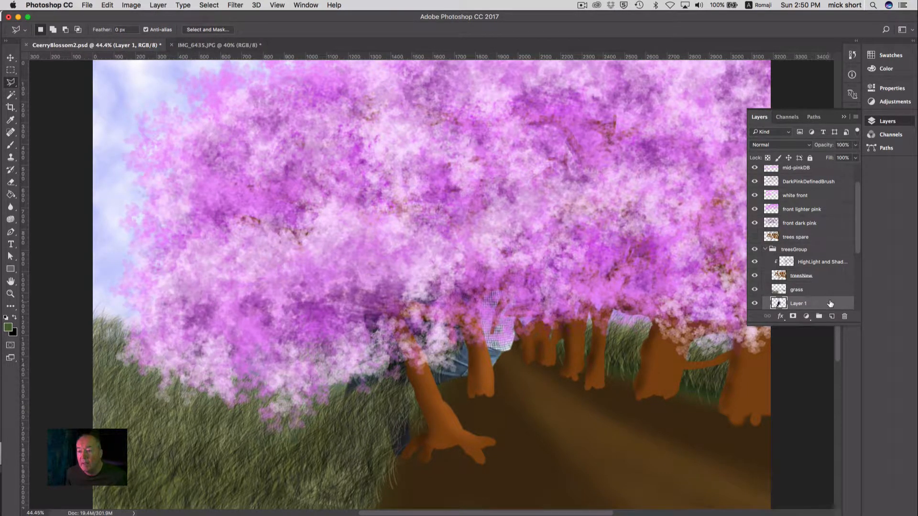
Step: Move the pasted figure's layer out of treesGroup to the top of the layer stack, above the multiply layer
{"action": "left_click_drag", "start_coordinate": [860, 326], "coordinate": [863, 403]}
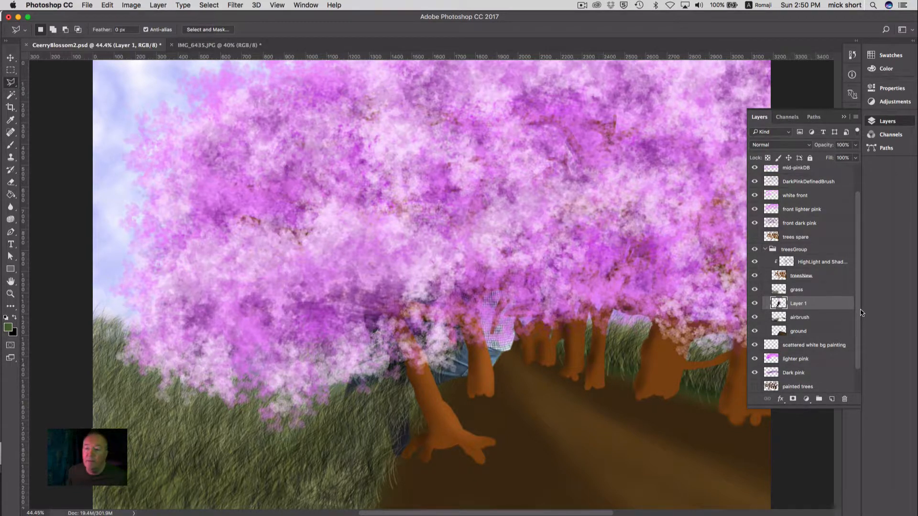
{"action": "scroll", "coordinate": [860, 306], "scroll_direction": "up", "scroll_amount": 3}
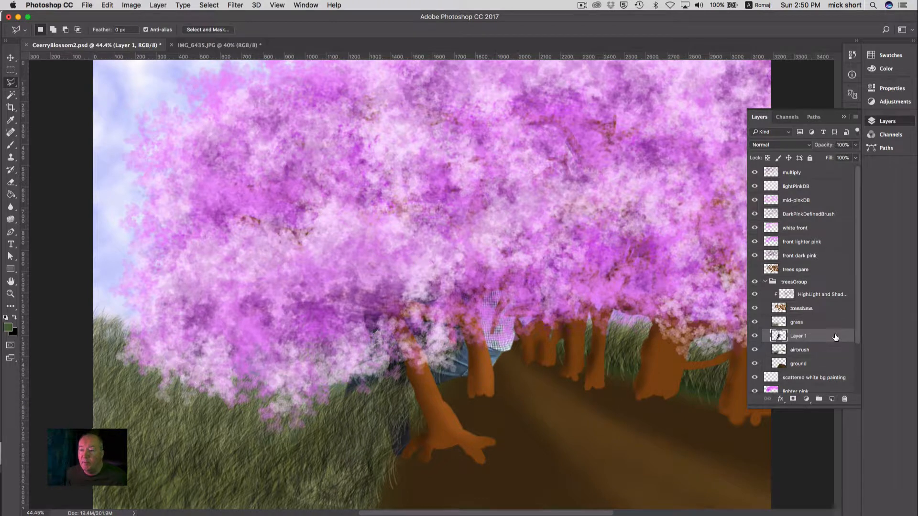
{"action": "left_click_drag", "start_coordinate": [835, 337], "coordinate": [821, 171]}
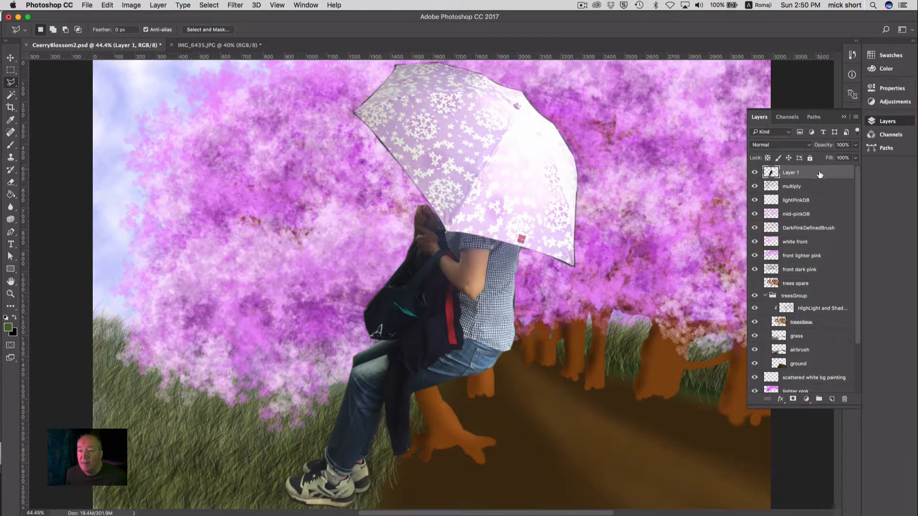
Step: Hide the transform controls and move the pasted figure down over the brown path in front of the trees
{"action": "left_click", "coordinate": [10, 58]}
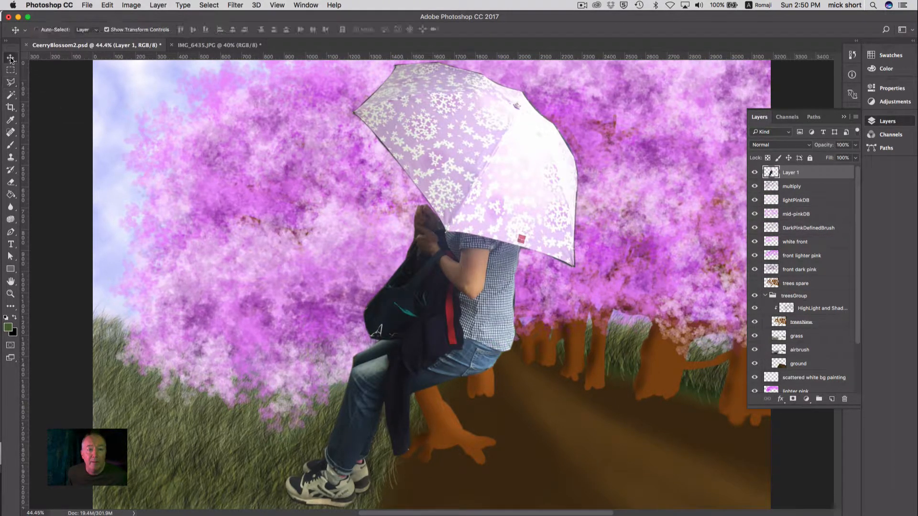
{"action": "left_click", "coordinate": [108, 30]}
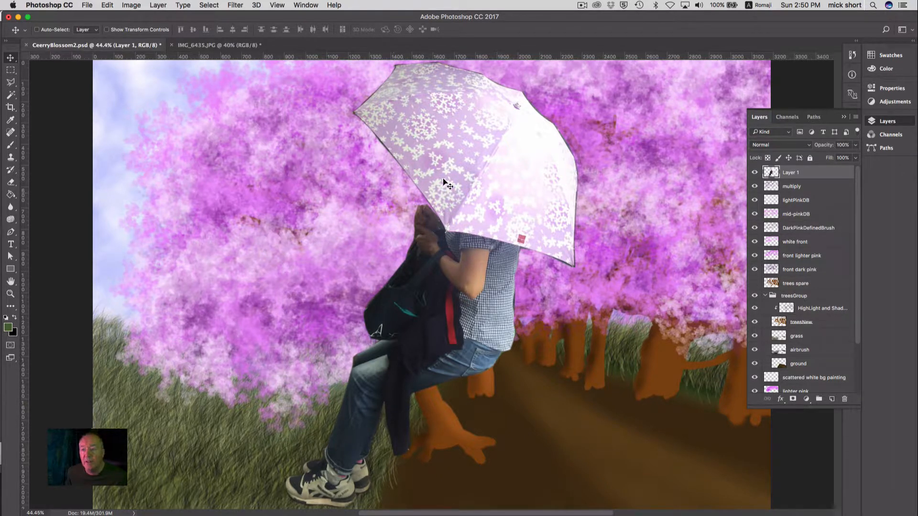
{"action": "left_click_drag", "start_coordinate": [472, 229], "coordinate": [541, 344]}
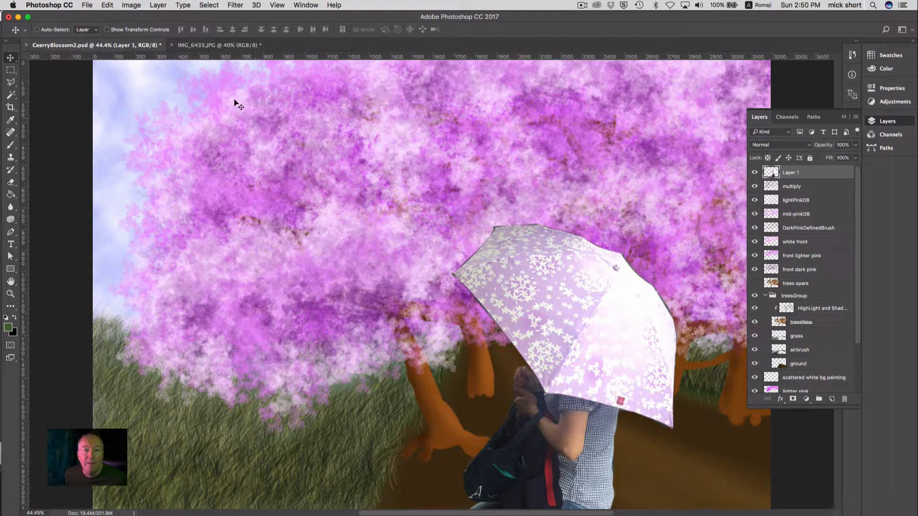
Step: Show the transform controls and scale the figure up proportionally to about 112%
{"action": "left_click", "coordinate": [112, 31]}
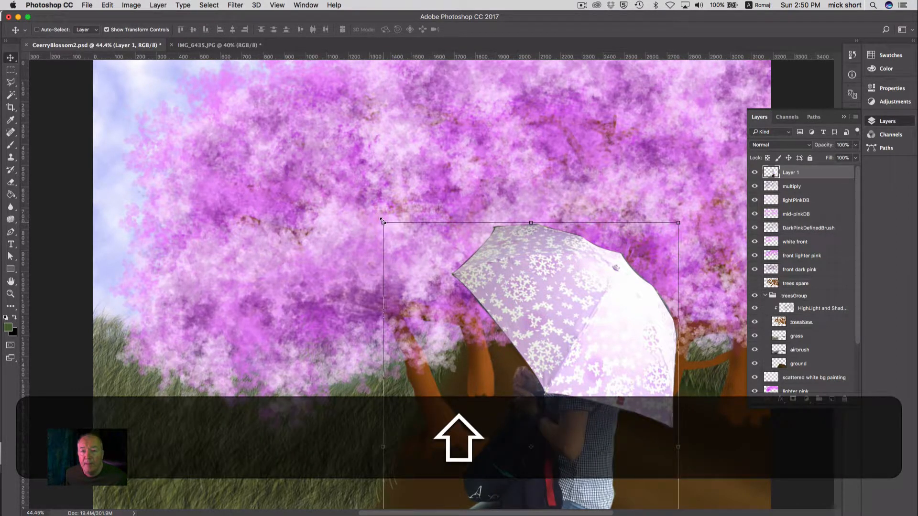
{"action": "left_click_drag", "start_coordinate": [380, 218], "coordinate": [337, 177]}
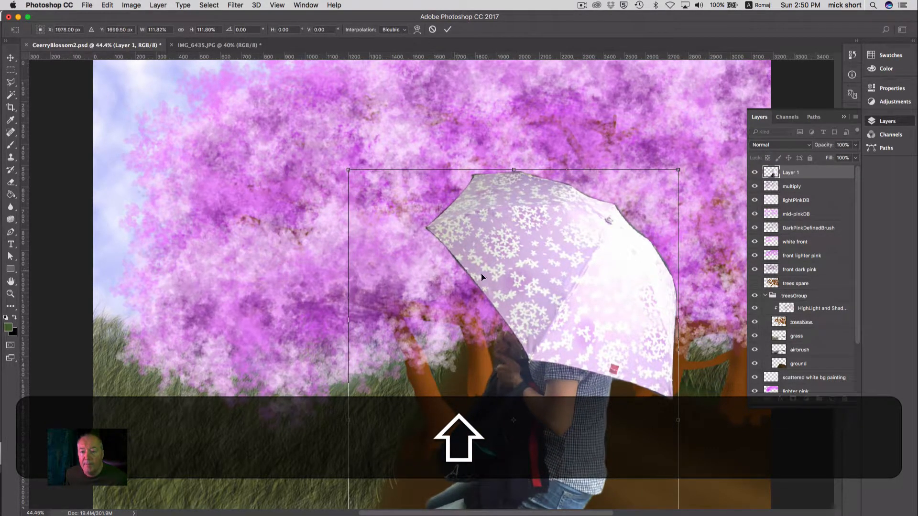
{"action": "double_click", "coordinate": [521, 275]}
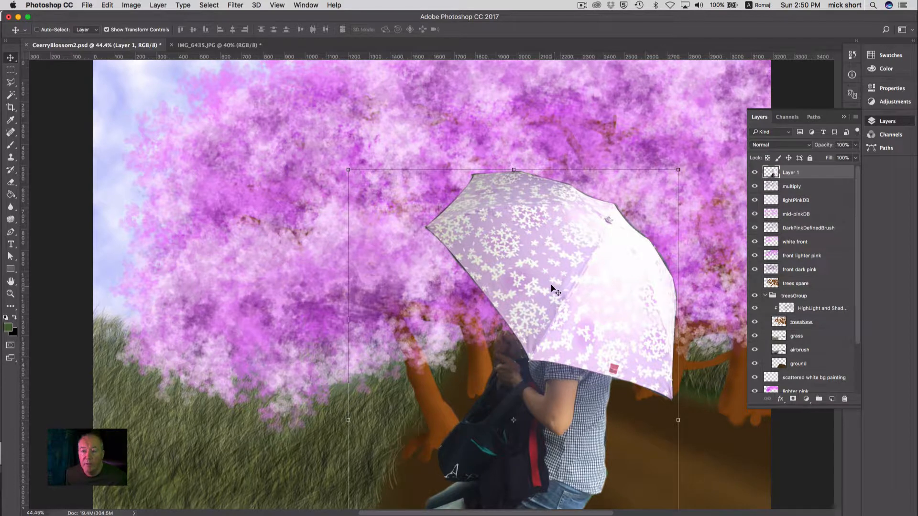
Step: Hide the transform controls, move the figure with the umbrella toward the lower right of the scene, and save the document
{"action": "left_click", "coordinate": [107, 30]}
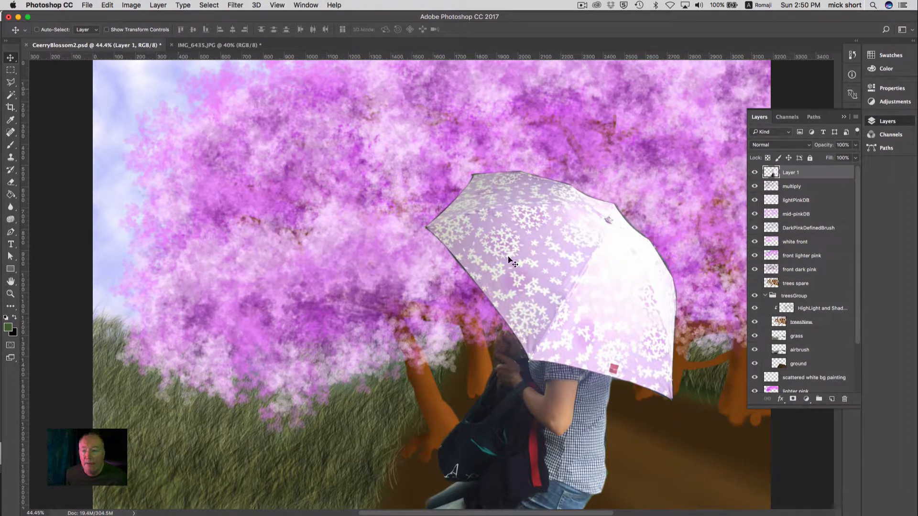
{"action": "left_click_drag", "start_coordinate": [532, 273], "coordinate": [584, 328]}
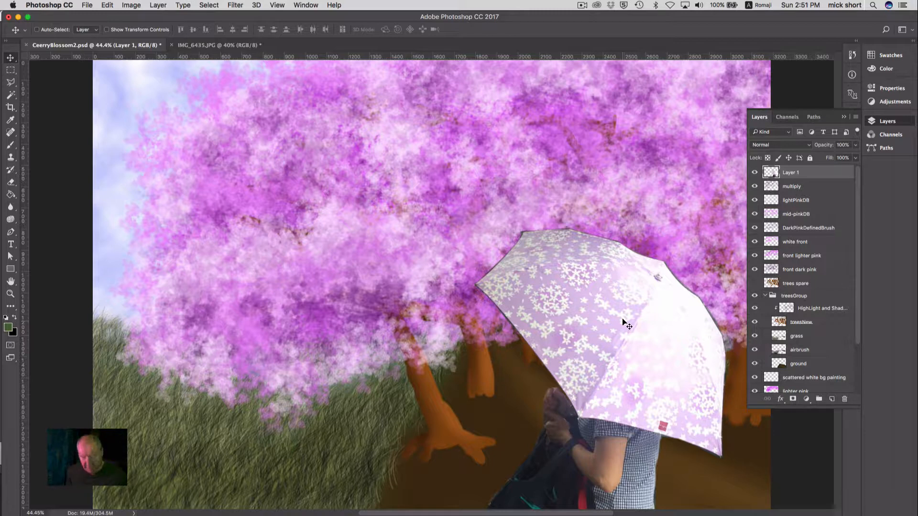
{"action": "key", "text": "super+s"}
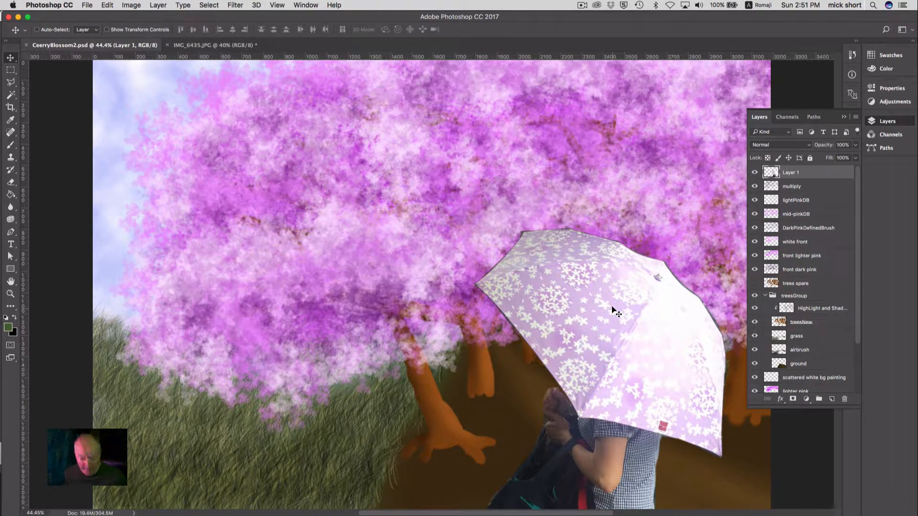
{"action": "key", "text": "shift+super"}
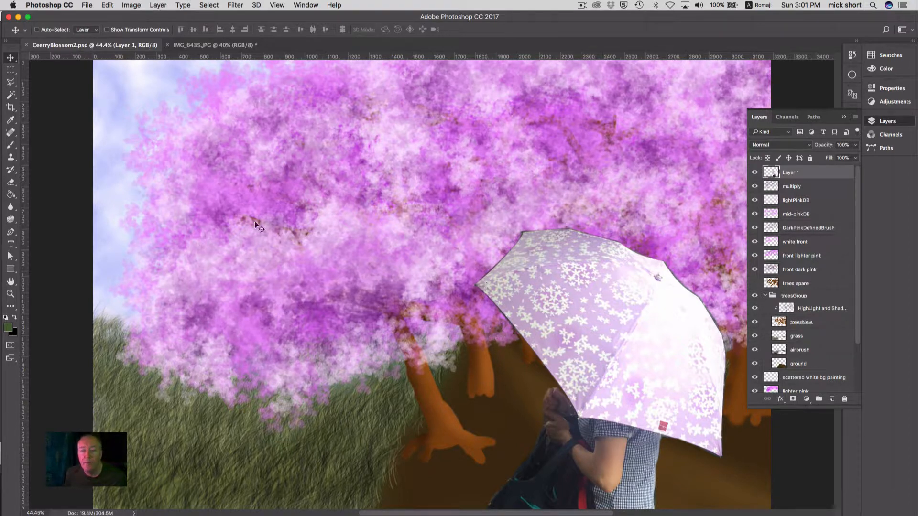
Step: Select the whole umbrella by tracing its outer edge with the Polygonal Lasso tool
{"action": "left_click", "coordinate": [11, 83]}
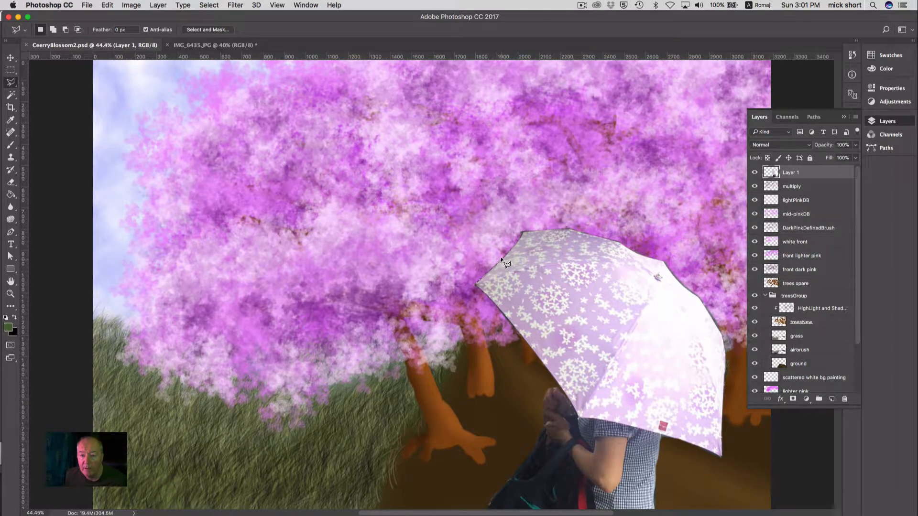
{"action": "left_click", "coordinate": [522, 231]}
{"action": "left_click", "coordinate": [568, 228]}
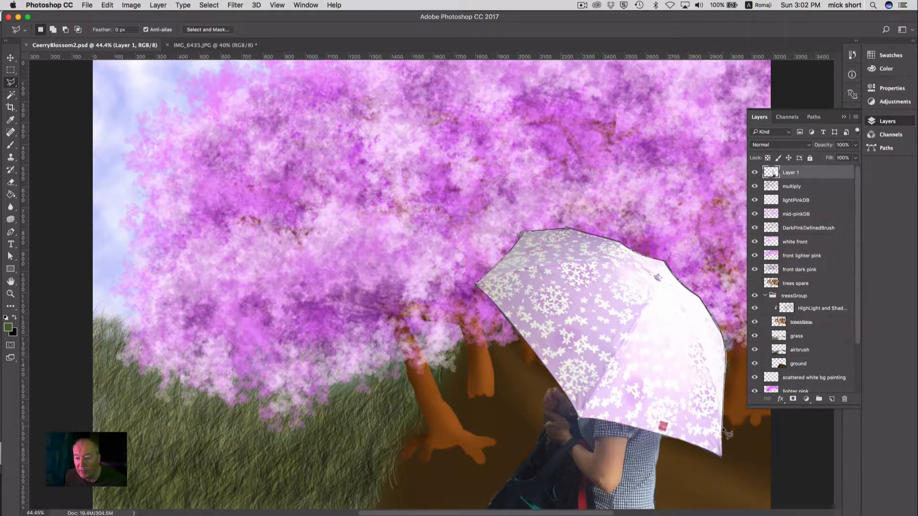
{"action": "left_click", "coordinate": [720, 456]}
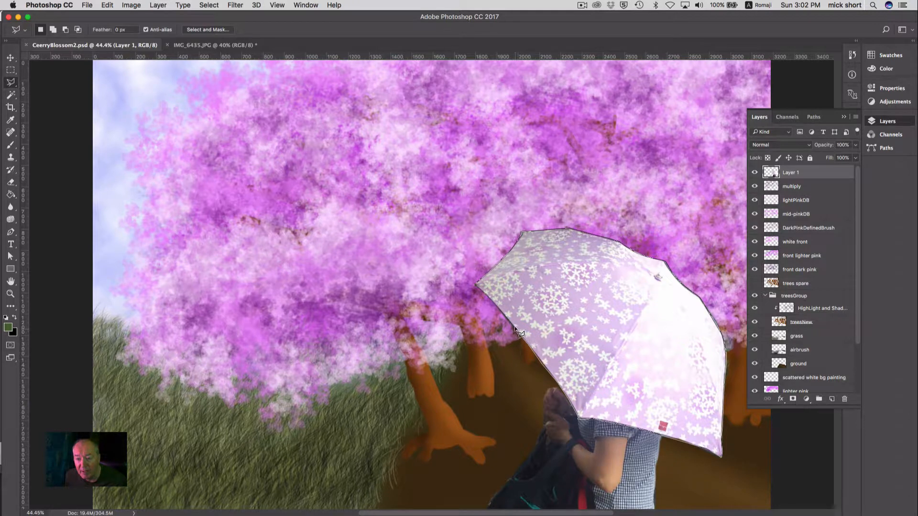
{"action": "left_click", "coordinate": [475, 284]}
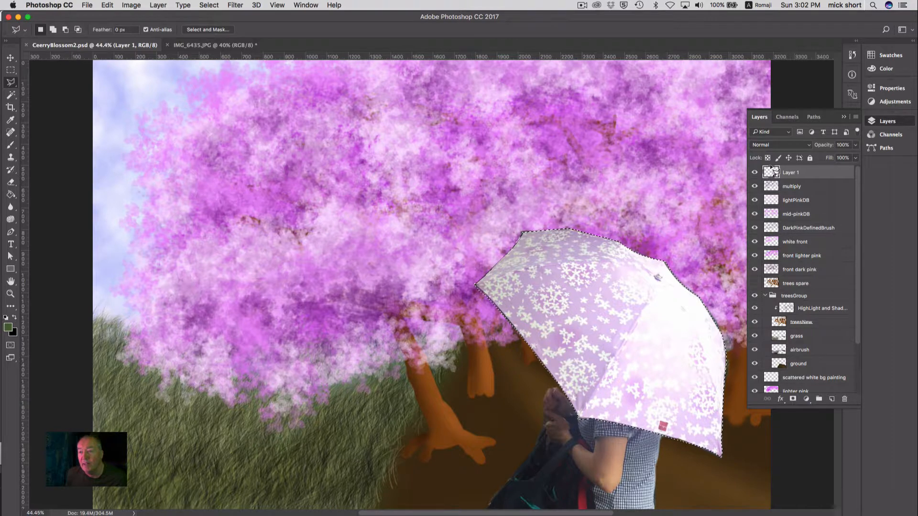
Step: Save the umbrella selection as a new alpha channel and preview that channel before returning to the RGB composite
{"action": "left_click", "coordinate": [786, 118]}
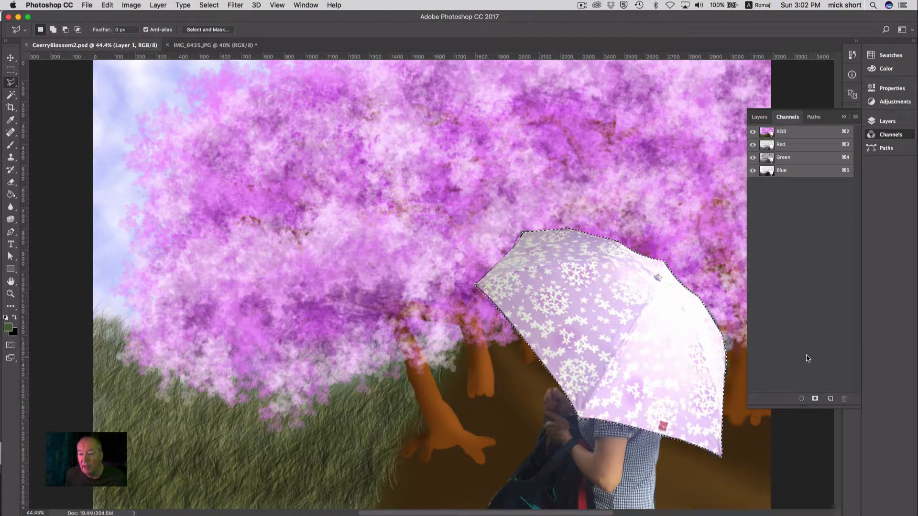
{"action": "left_click", "coordinate": [815, 399]}
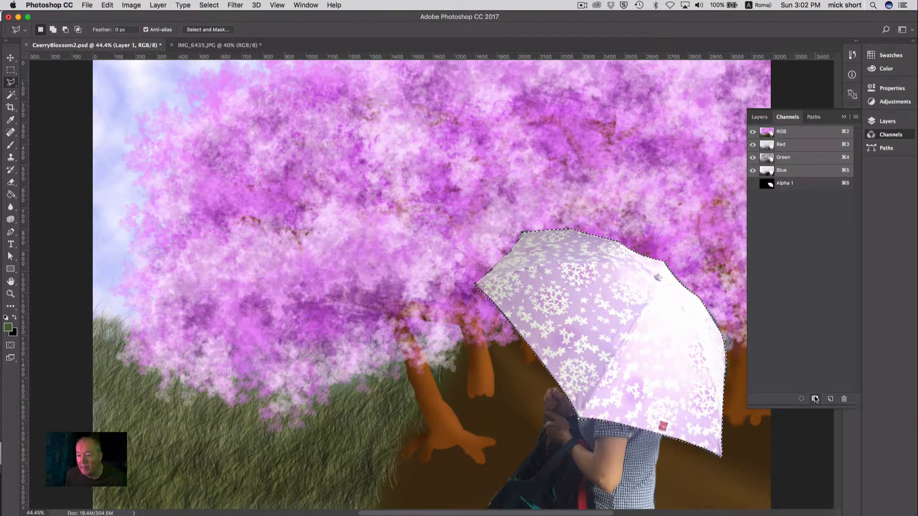
{"action": "left_click", "coordinate": [798, 185]}
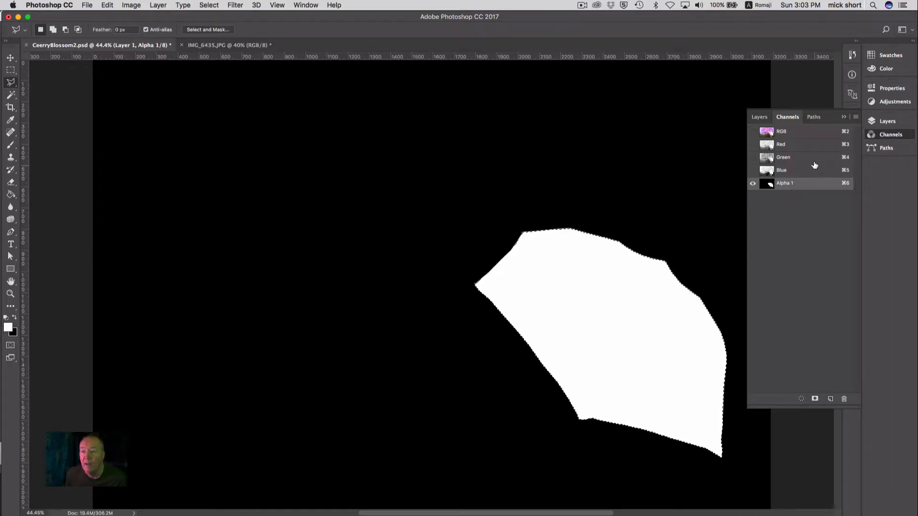
{"action": "left_click", "coordinate": [798, 133]}
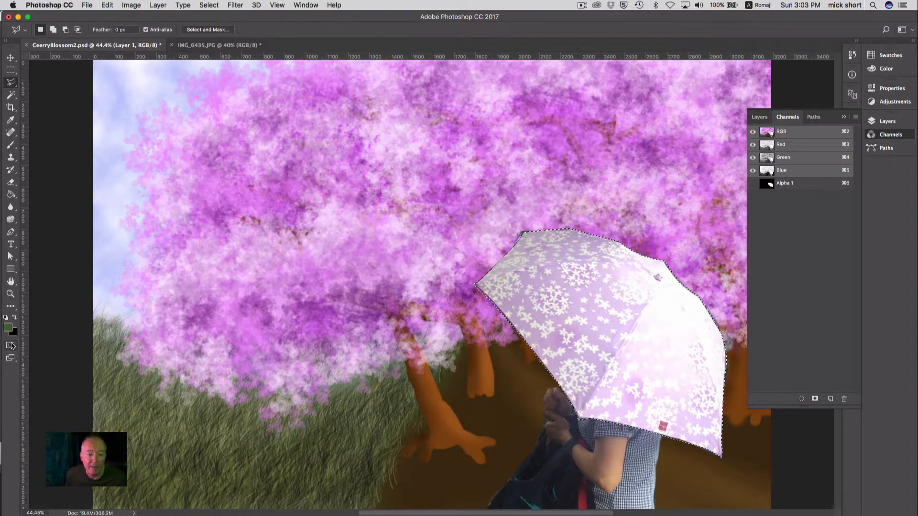
Step: Preview the umbrella selection in Quick Mask mode and examine the Masked Areas and Selected Areas options without keeping any change
{"action": "left_click", "coordinate": [10, 345]}
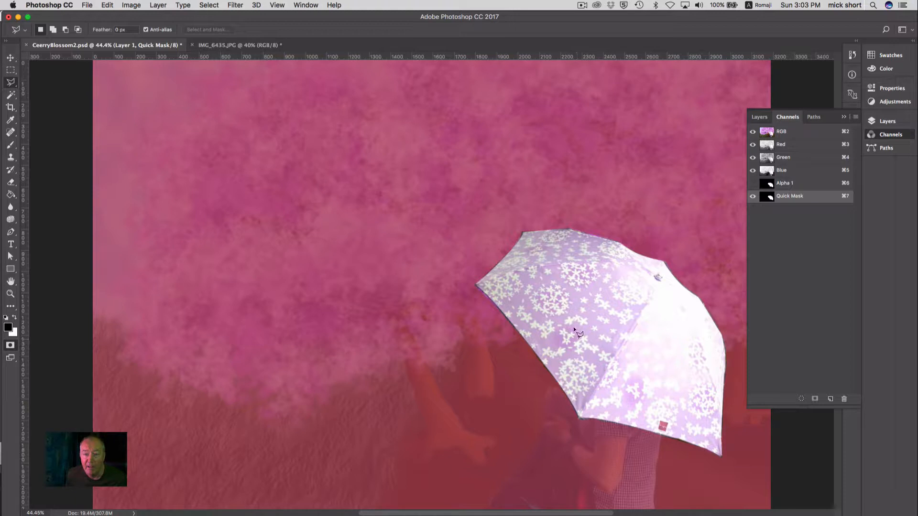
{"action": "left_click", "coordinate": [10, 345]}
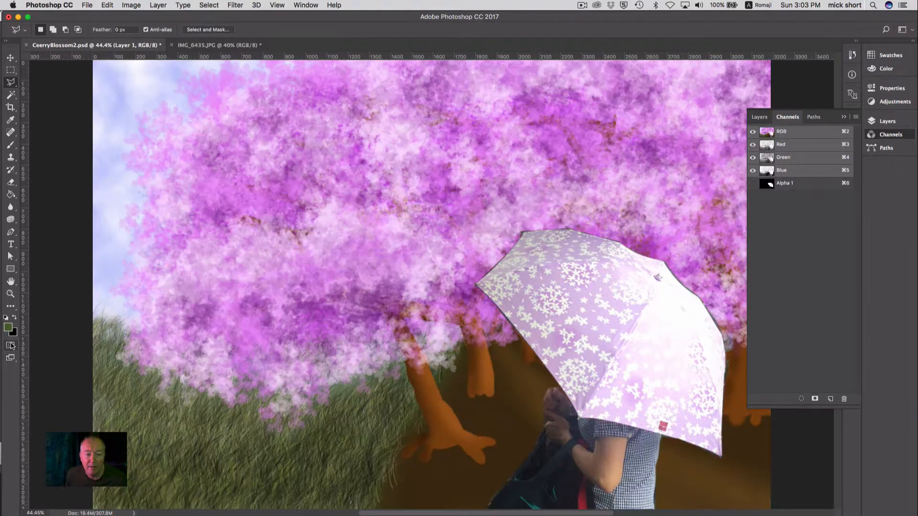
{"action": "double_click", "coordinate": [11, 345]}
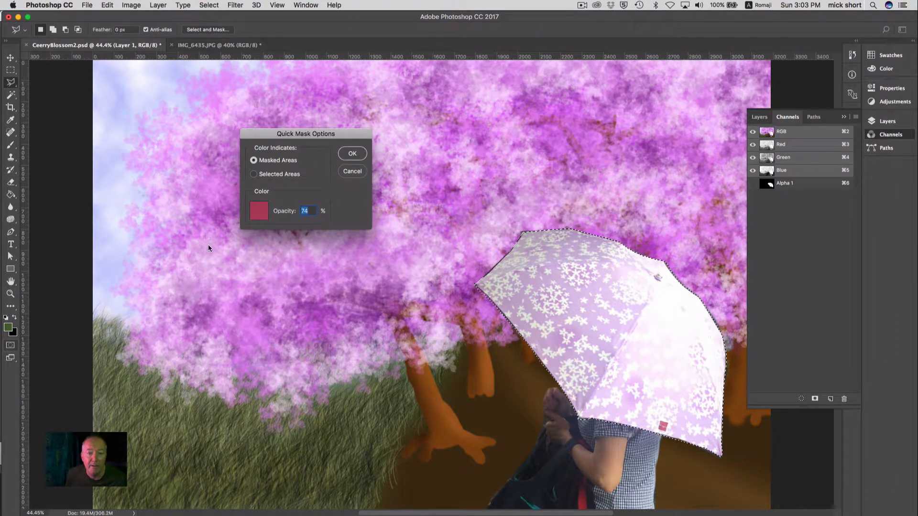
{"action": "left_click", "coordinate": [254, 174]}
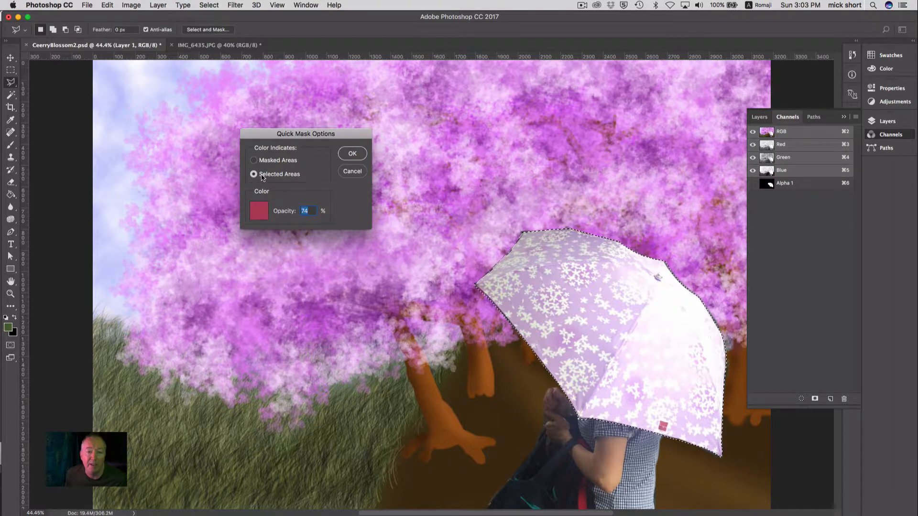
{"action": "left_click", "coordinate": [255, 160]}
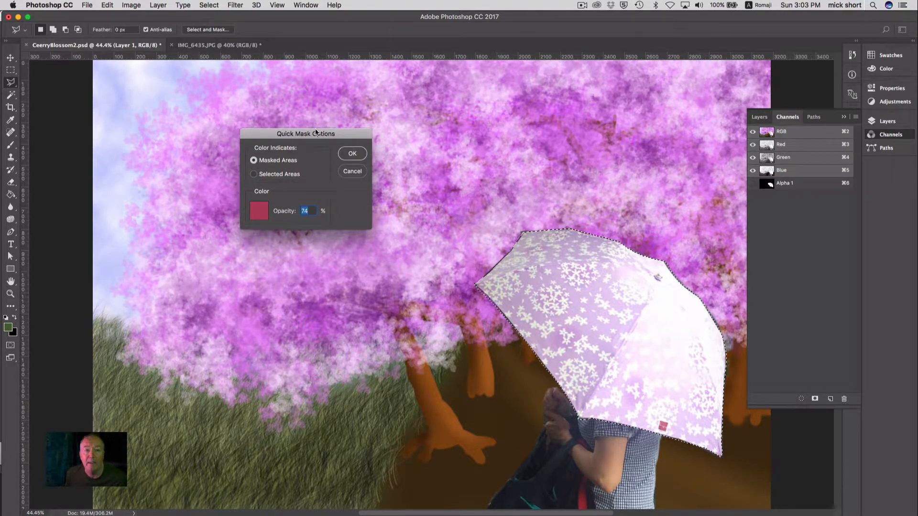
{"action": "left_click", "coordinate": [351, 173]}
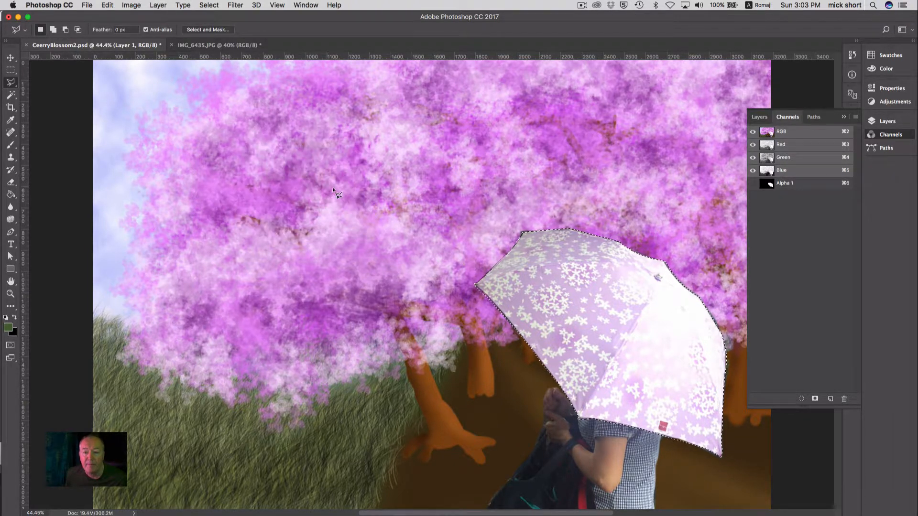
Step: View the saved Alpha 1 channel, return to Layer 1 in the full-colour composite, and clear the umbrella selection
{"action": "left_click", "coordinate": [797, 187]}
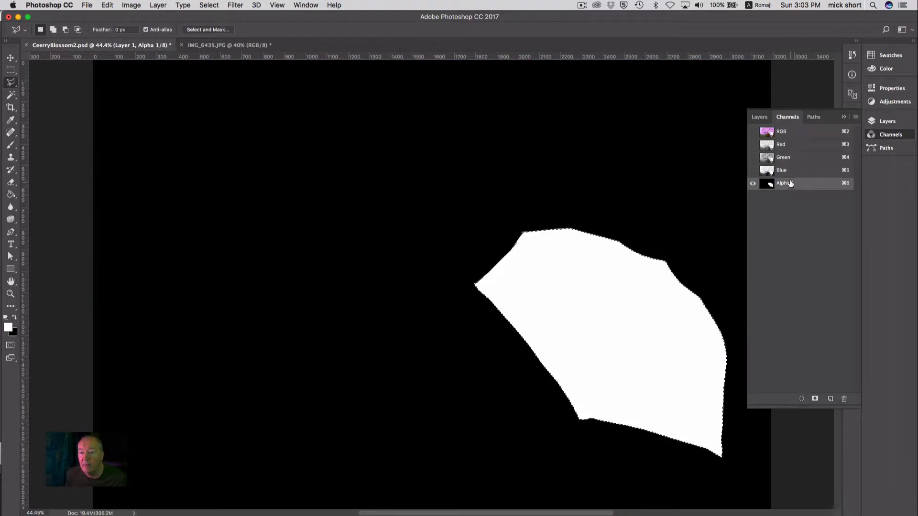
{"action": "left_click", "coordinate": [759, 117]}
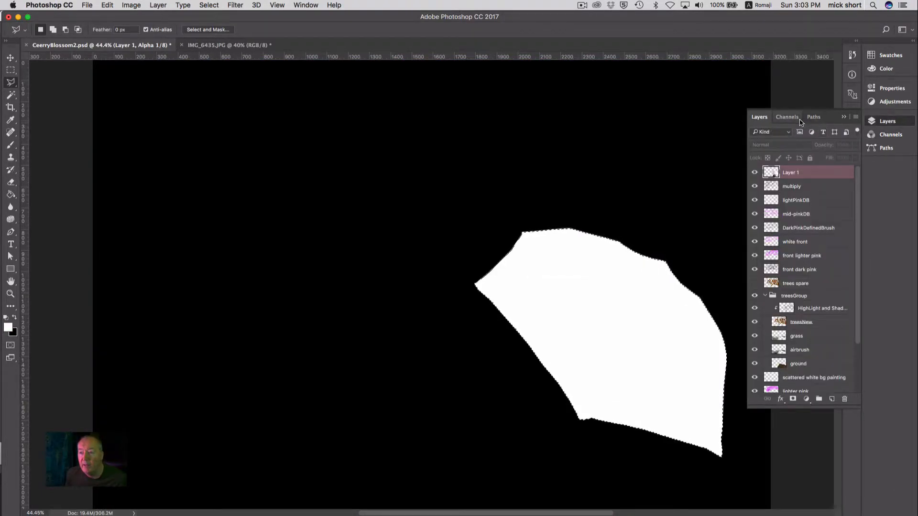
{"action": "left_click", "coordinate": [787, 117]}
{"action": "left_click", "coordinate": [774, 131]}
{"action": "left_click", "coordinate": [758, 117]}
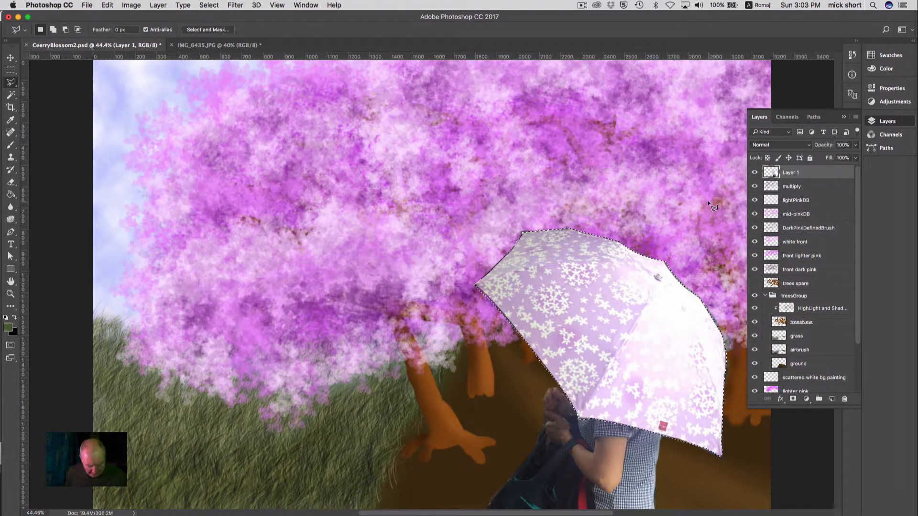
{"action": "key", "text": "super+d"}
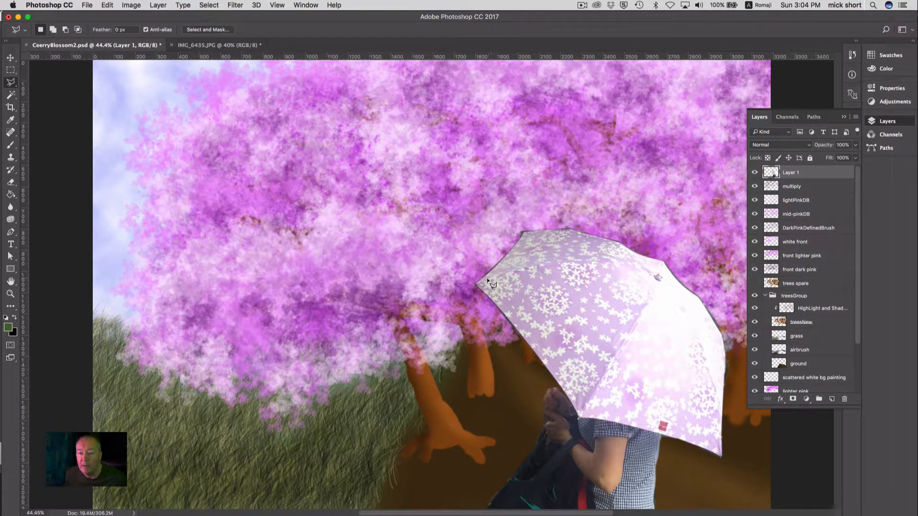
Step: Select the umbrella's uppermost panel with the Polygonal Lasso, following its seam from the tip to the far corner and its outer edge
{"action": "left_click", "coordinate": [10, 293]}
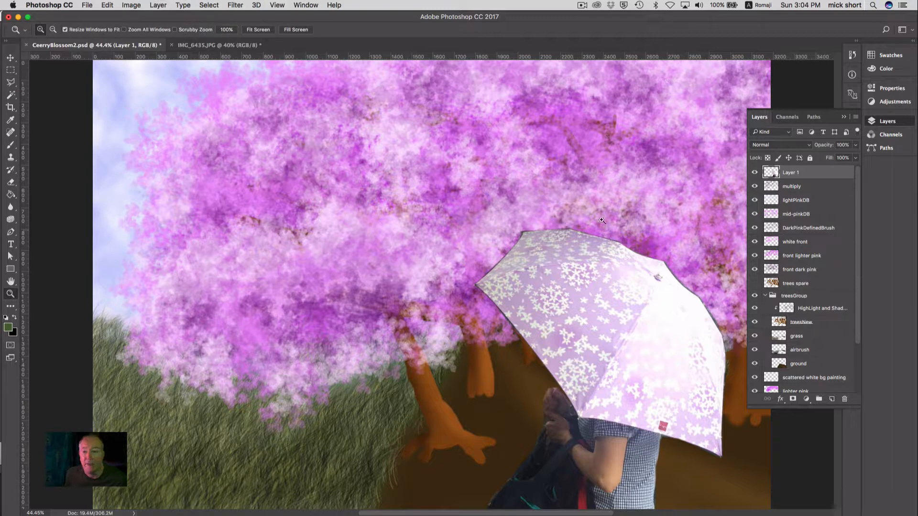
{"action": "left_click_drag", "start_coordinate": [468, 206], "coordinate": [747, 474]}
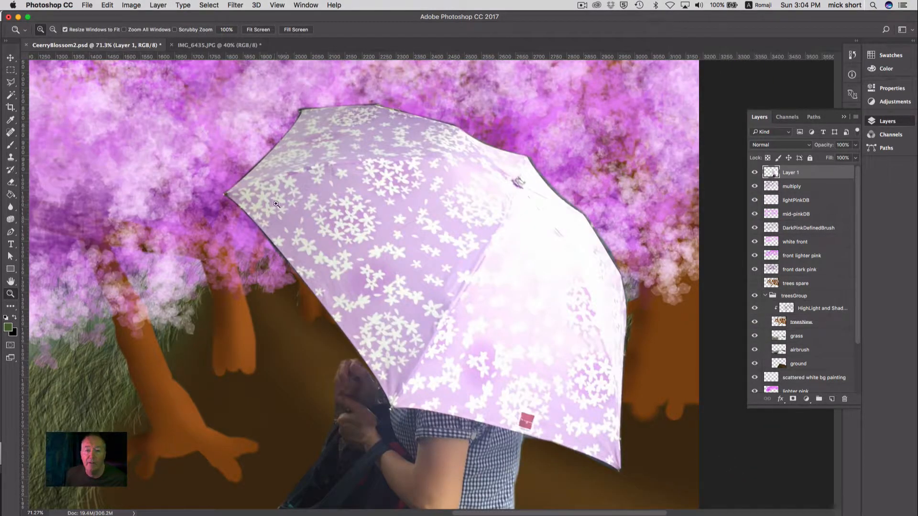
{"action": "key", "text": "shift+l"}
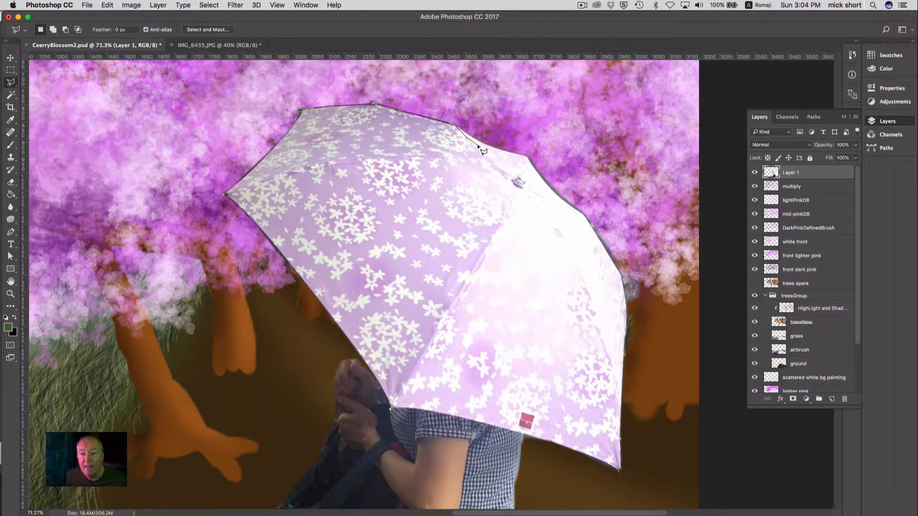
{"action": "left_click", "coordinate": [517, 181]}
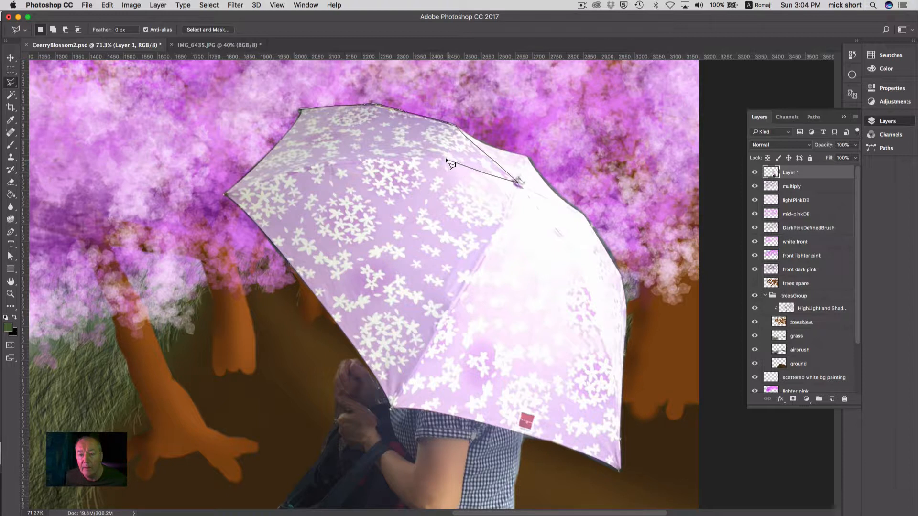
{"action": "left_click", "coordinate": [409, 157]}
{"action": "left_click", "coordinate": [332, 163]}
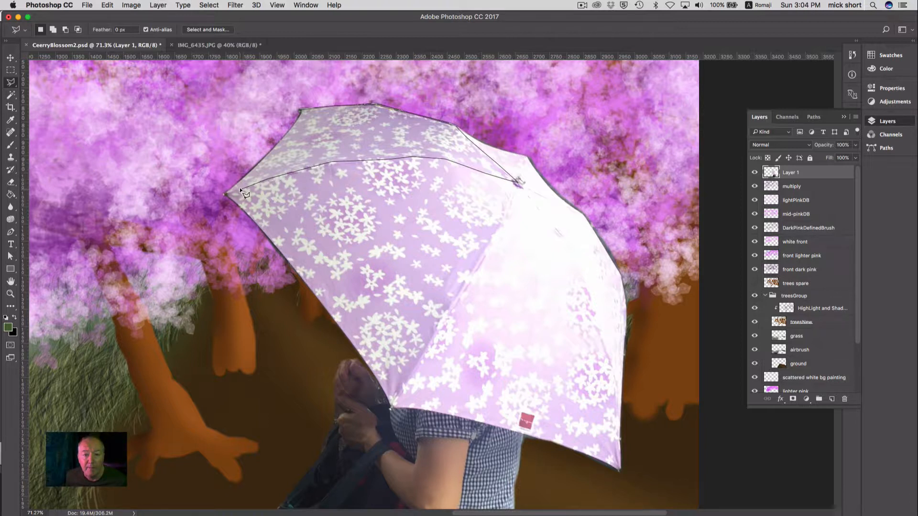
{"action": "left_click", "coordinate": [224, 192]}
{"action": "left_click", "coordinate": [298, 109]}
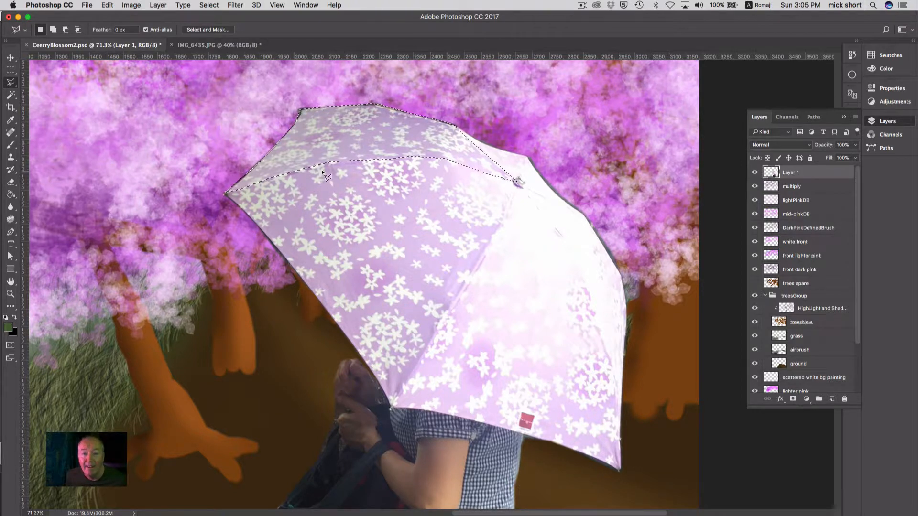
Step: Save the panel selection as a new alpha channel and rename the whole-umbrella channel, Alpha 1, to "all parasol"
{"action": "left_click", "coordinate": [791, 117]}
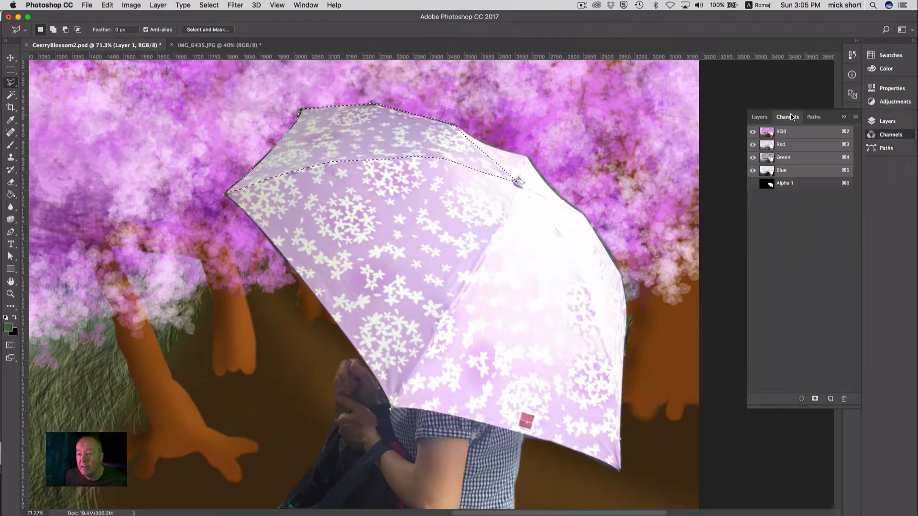
{"action": "left_click", "coordinate": [815, 398]}
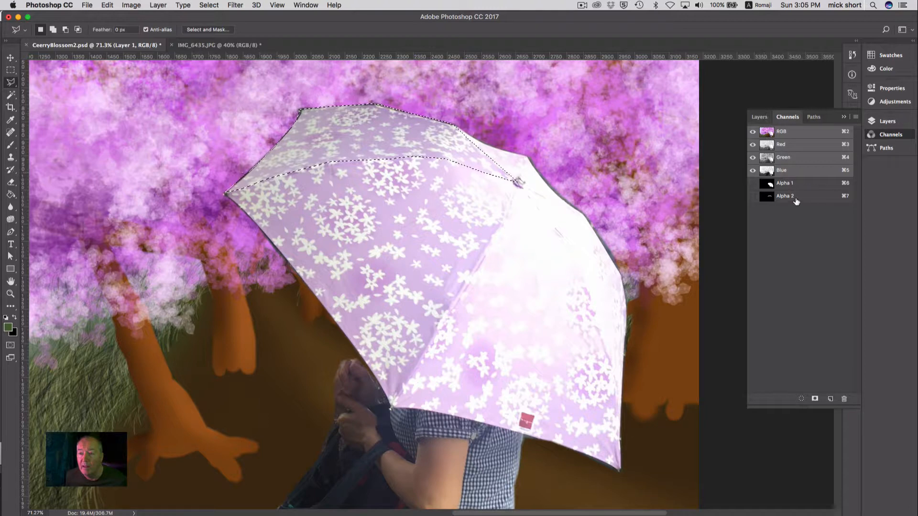
{"action": "left_click", "coordinate": [788, 184]}
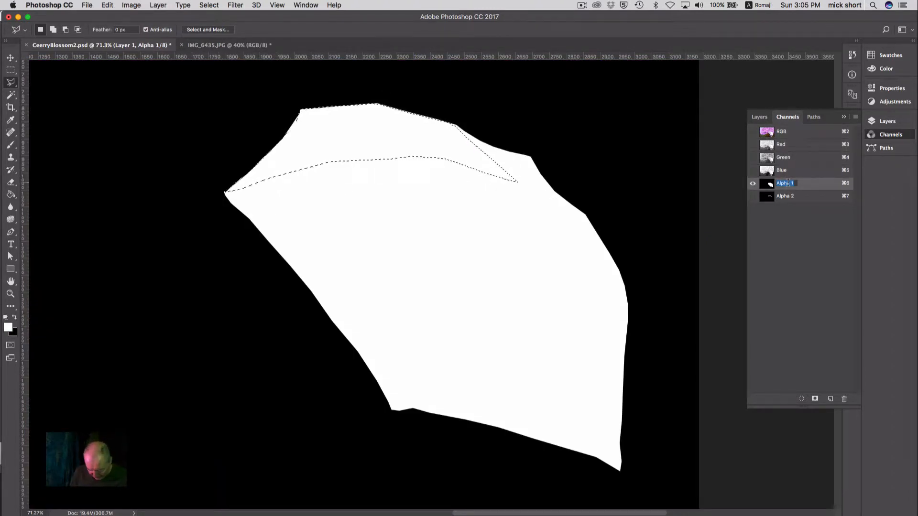
{"action": "type", "text": "all par"}
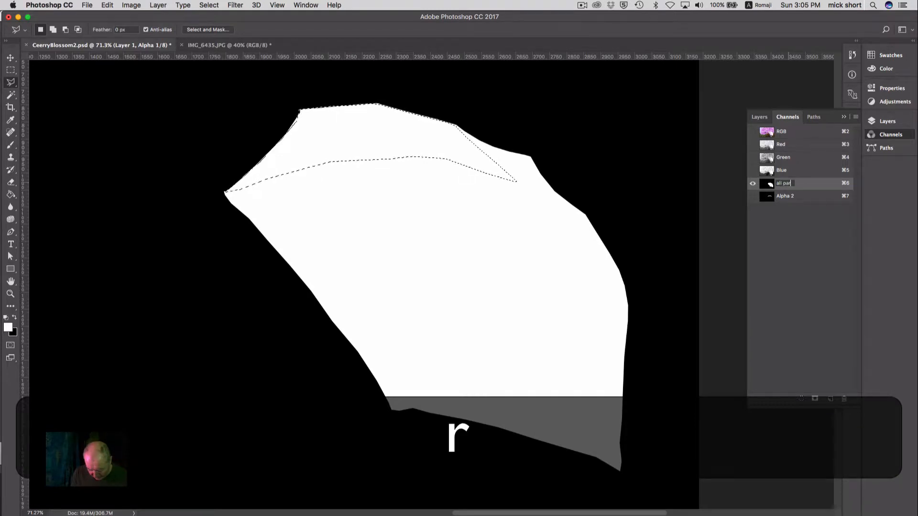
{"action": "type", "text": "asol"}
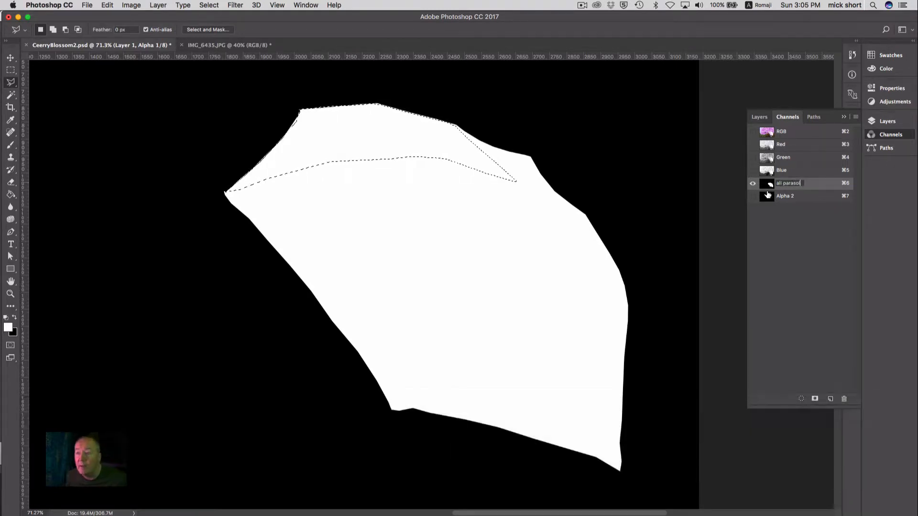
{"action": "key", "text": "Return"}
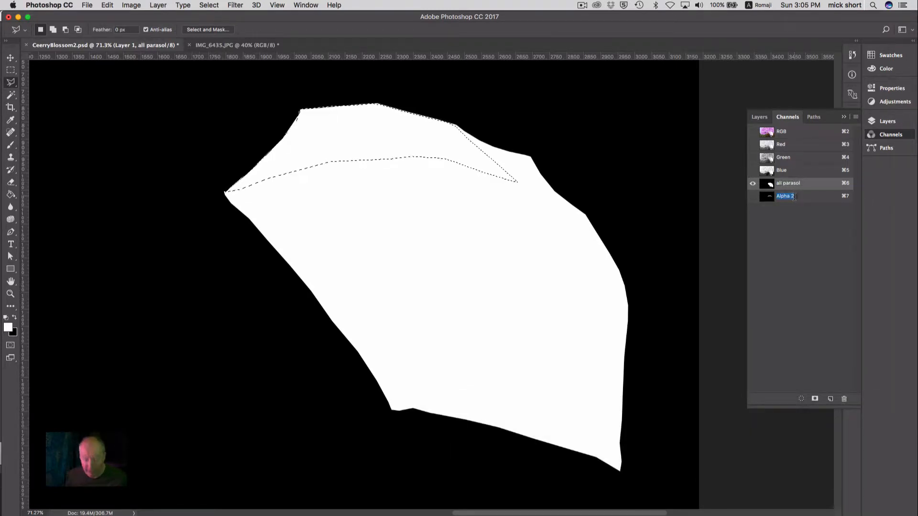
Step: Rename the uppermost panel's alpha channel, Alpha 2, to "segment1"
{"action": "type", "text": "se"}
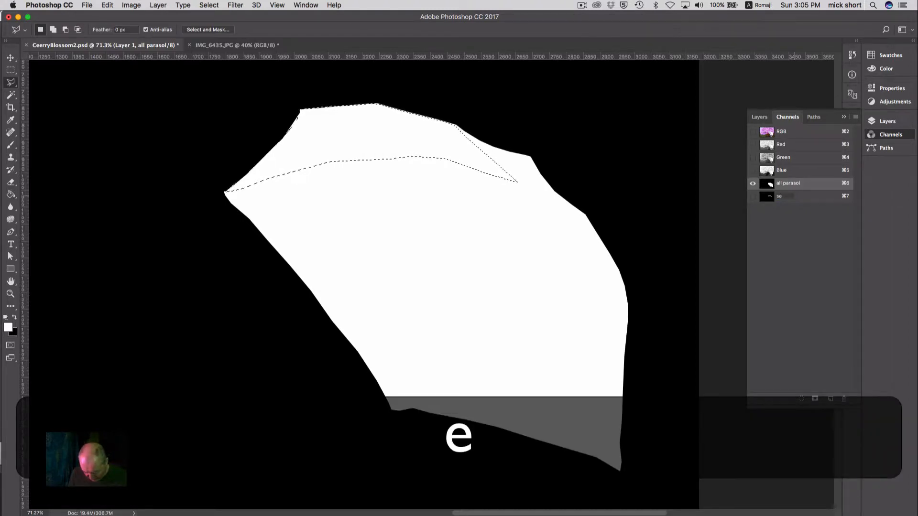
{"action": "type", "text": "gment1"}
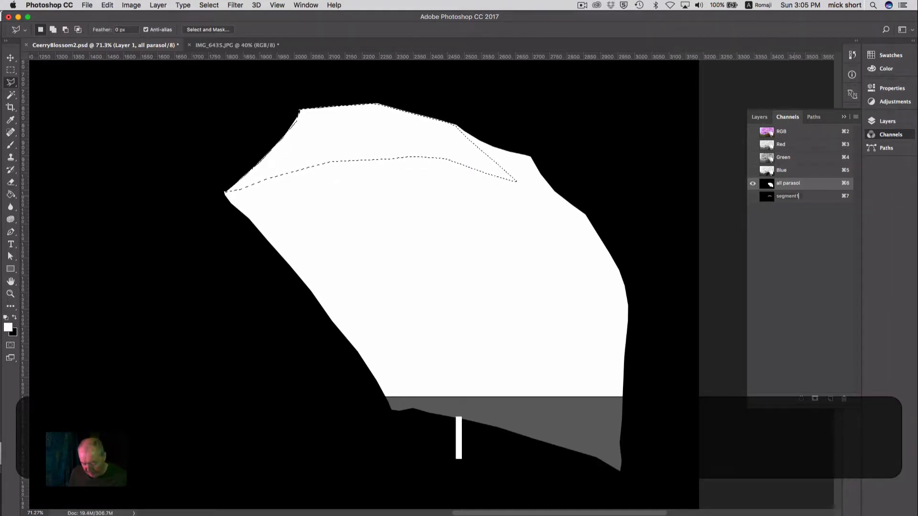
{"action": "key", "text": "Tab"}
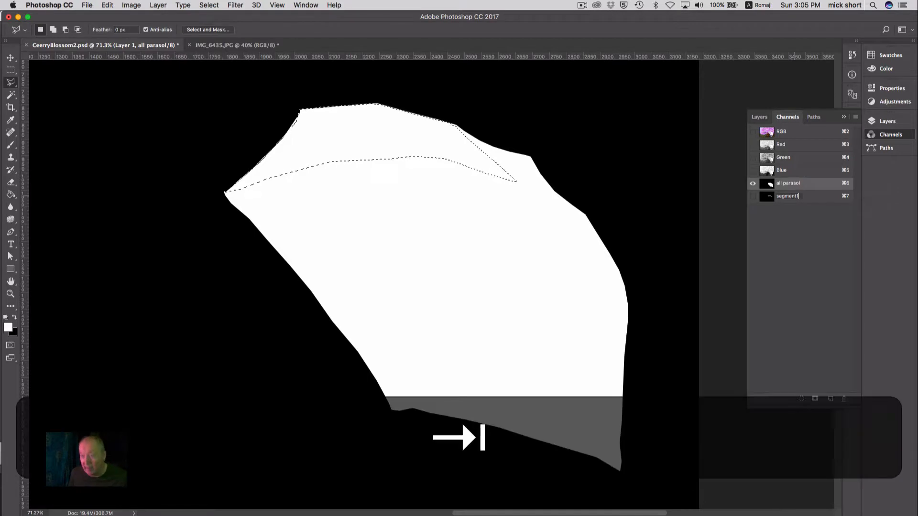
{"action": "key", "text": "Return"}
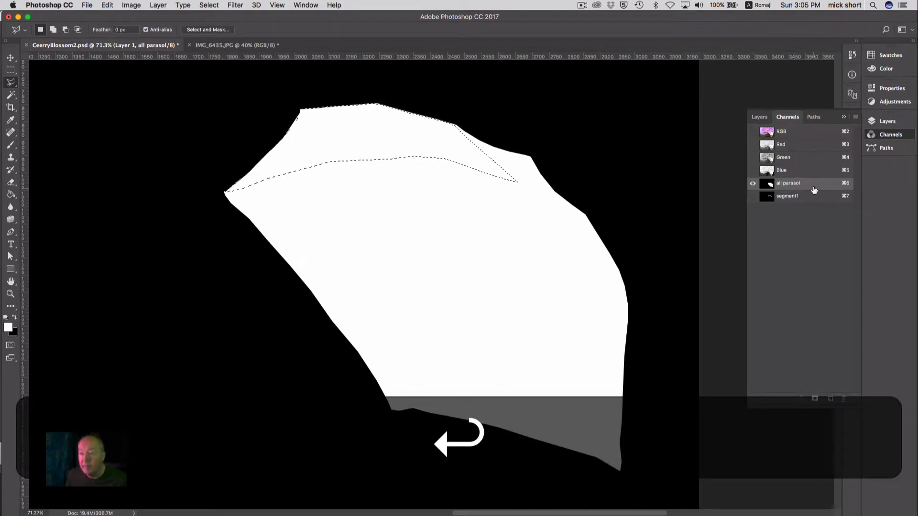
Step: Return to Layer 1 in the full-colour composite, briefly hiding and restoring the Red channel, and clear the uppermost panel's selection
{"action": "left_click", "coordinate": [758, 118]}
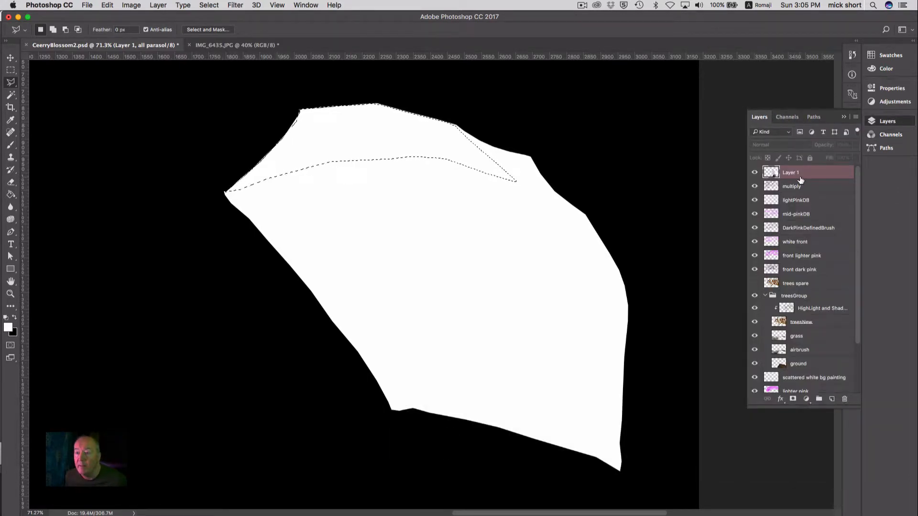
{"action": "left_click", "coordinate": [787, 118]}
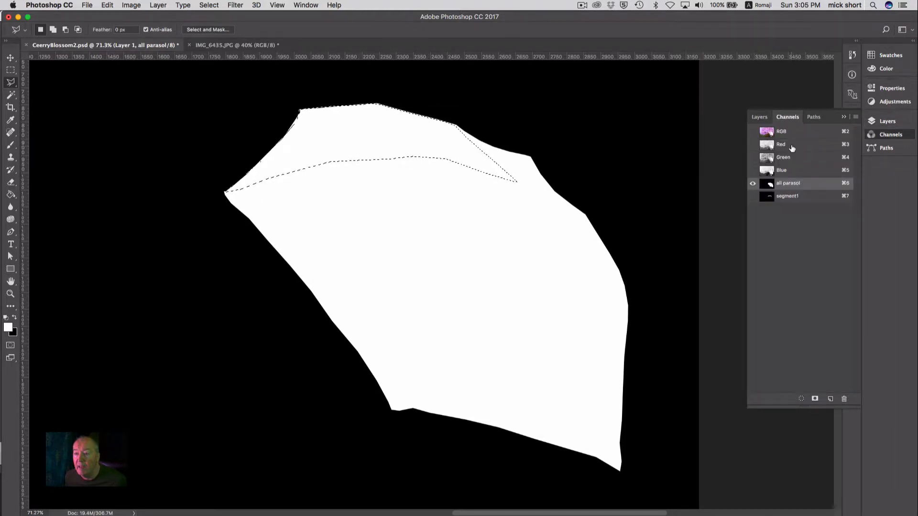
{"action": "left_click", "coordinate": [766, 134]}
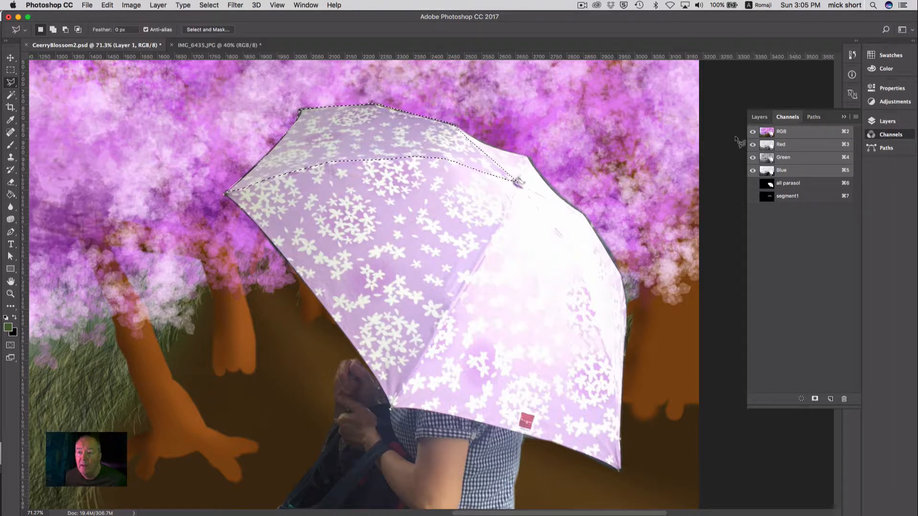
{"action": "left_click", "coordinate": [753, 145]}
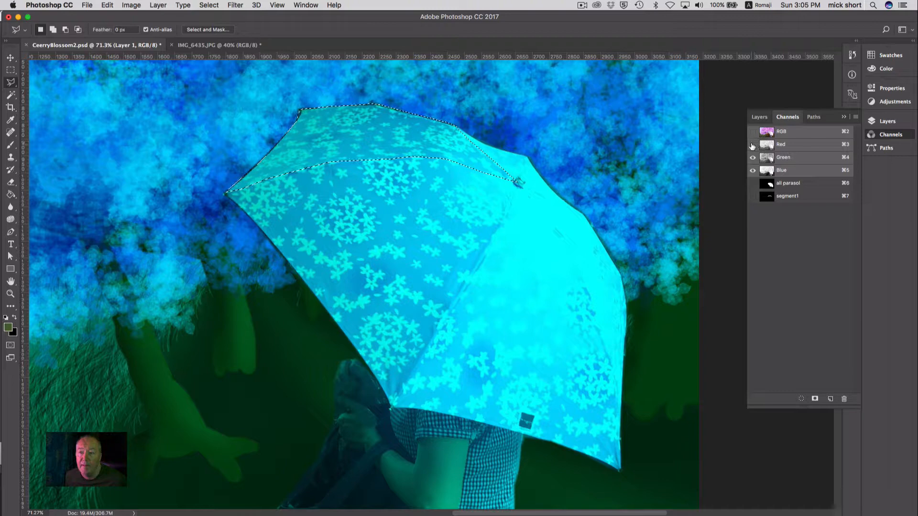
{"action": "left_click", "coordinate": [752, 144]}
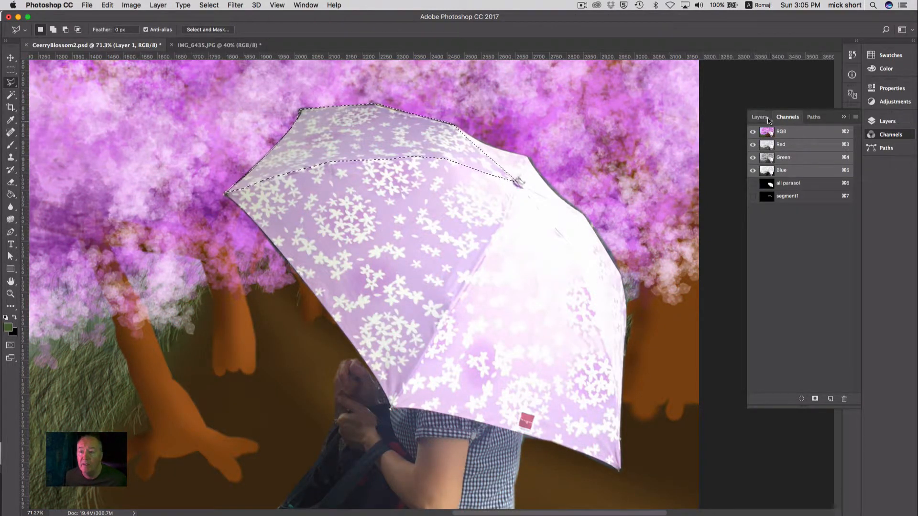
{"action": "left_click", "coordinate": [759, 117]}
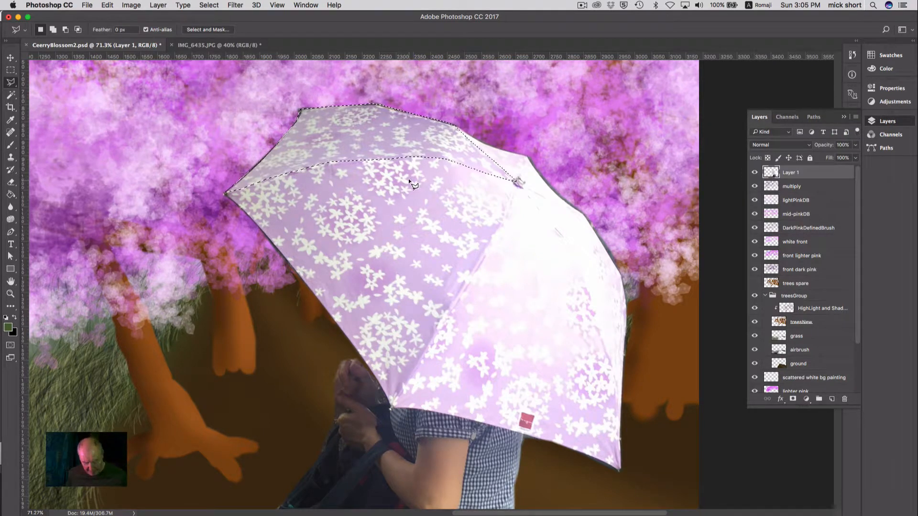
{"action": "key", "text": "super+d"}
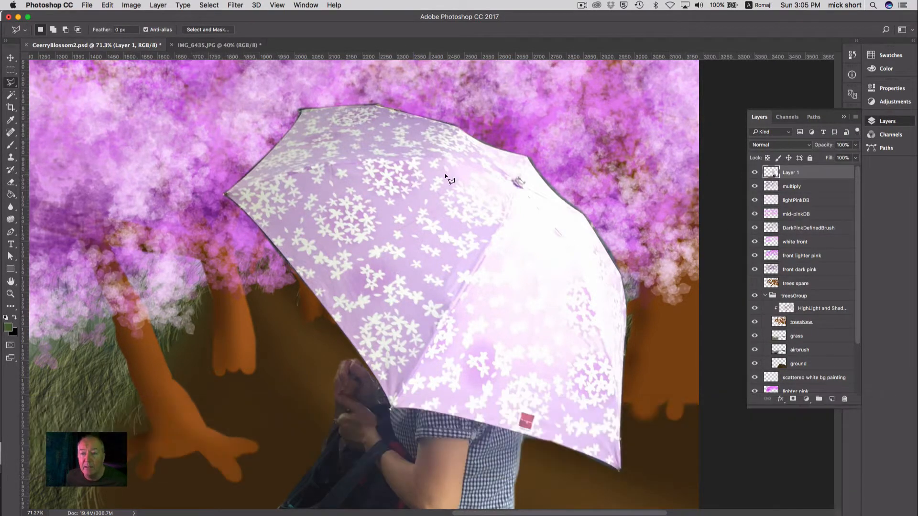
Step: Select the umbrella's large left panel with the Polygonal Lasso, following both seams to the tip and the outer edge between its corners
{"action": "left_click", "coordinate": [224, 193]}
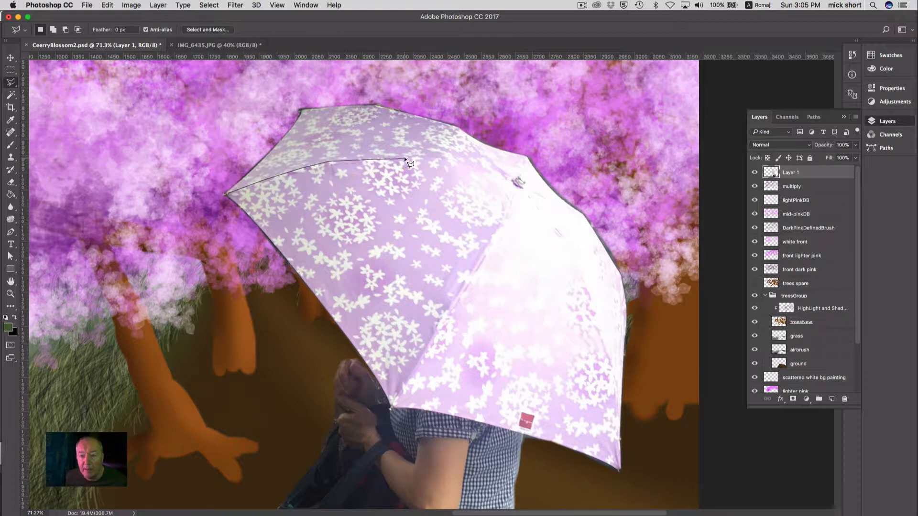
{"action": "left_click", "coordinate": [444, 157]}
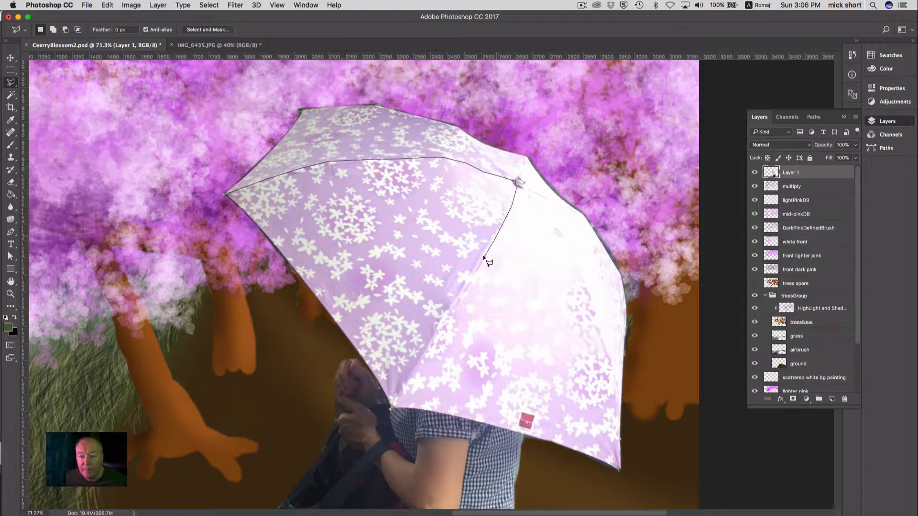
{"action": "mouse_move", "coordinate": [481, 264]}
{"action": "left_mouse_down"}
{"action": "mouse_move", "coordinate": [396, 406]}
{"action": "mouse_move", "coordinate": [333, 309]}
{"action": "mouse_move", "coordinate": [320, 311]}
{"action": "mouse_move", "coordinate": [269, 234]}
{"action": "left_mouse_up"}
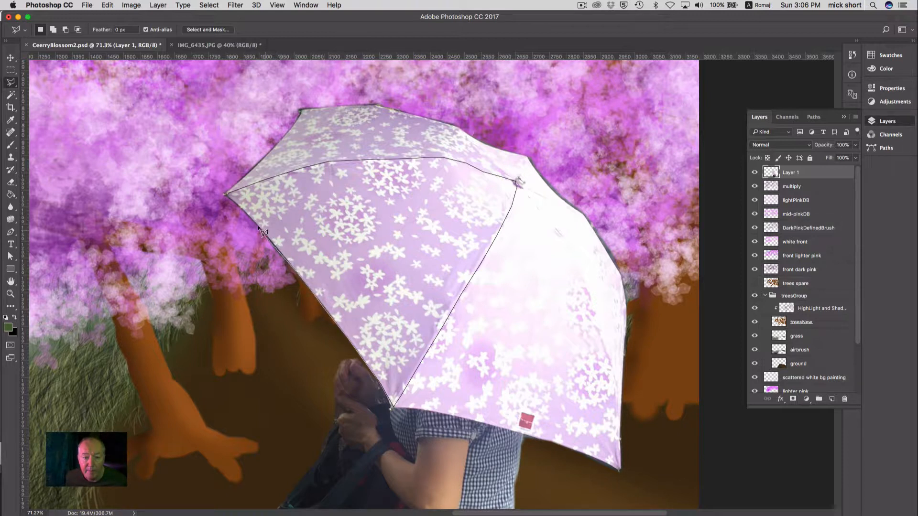
{"action": "left_click_drag", "start_coordinate": [241, 205], "coordinate": [237, 206]}
{"action": "left_click", "coordinate": [223, 193]}
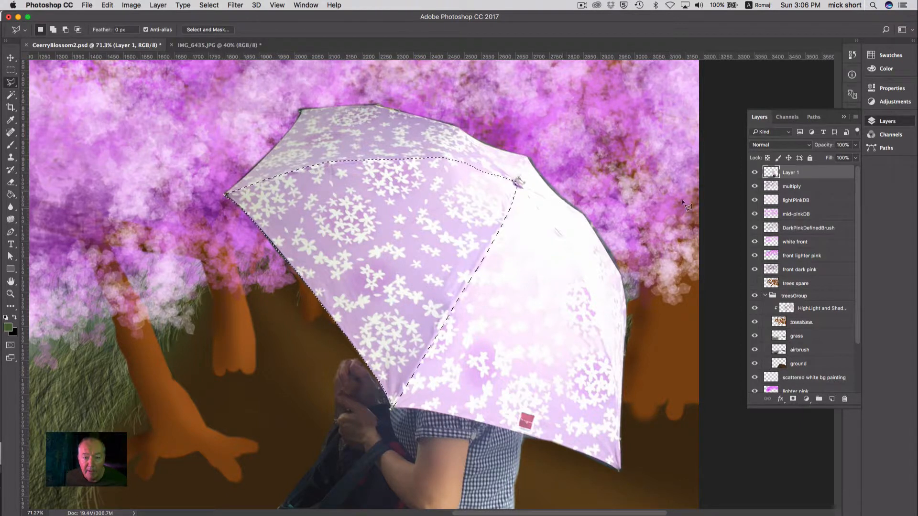
Step: Save the left panel selection as a new alpha channel and rename it "segment2"
{"action": "left_click", "coordinate": [791, 117]}
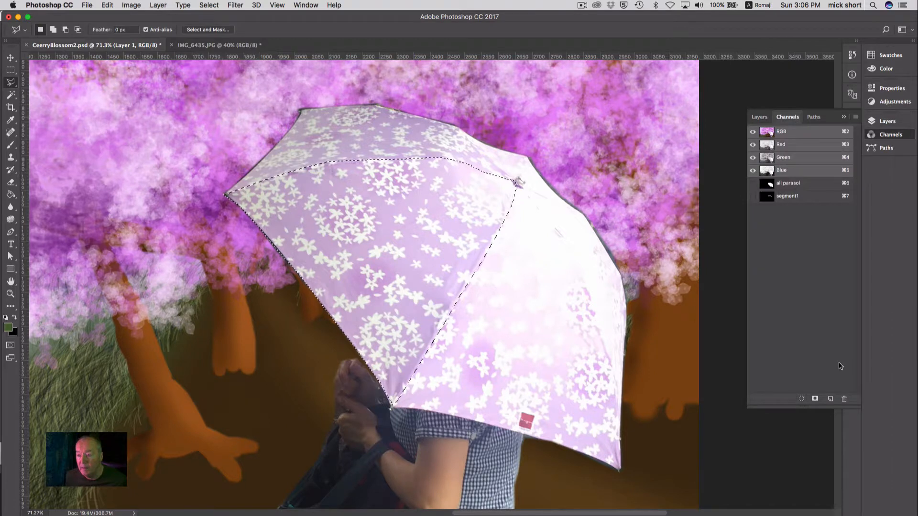
{"action": "left_click", "coordinate": [815, 398]}
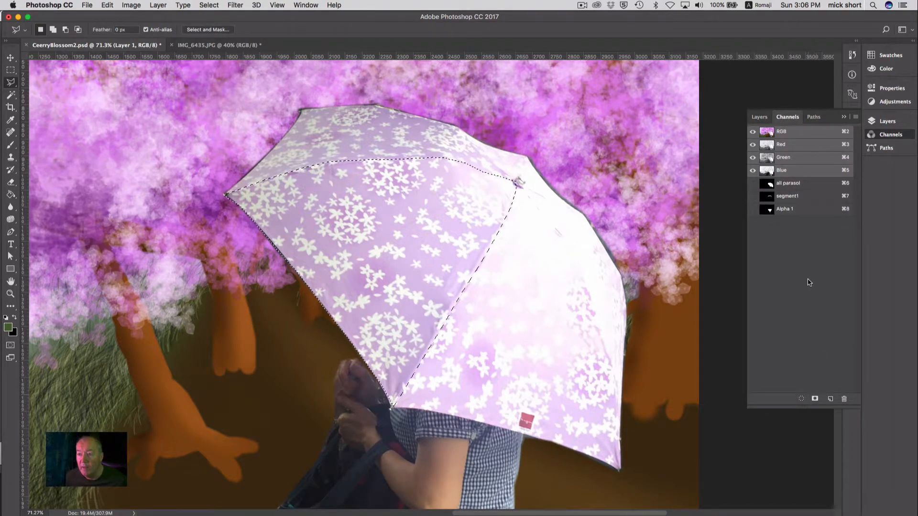
{"action": "left_click", "coordinate": [787, 210]}
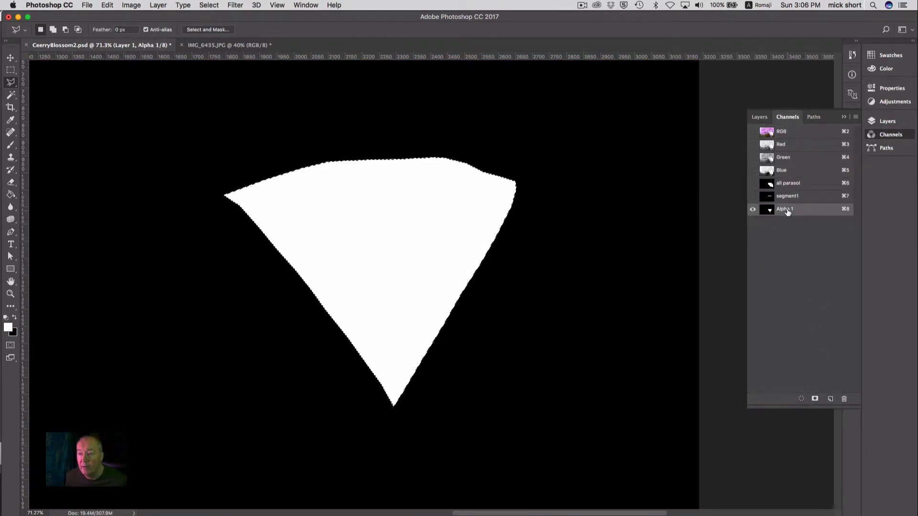
{"action": "double_click", "coordinate": [786, 209]}
{"action": "type", "text": "s"}
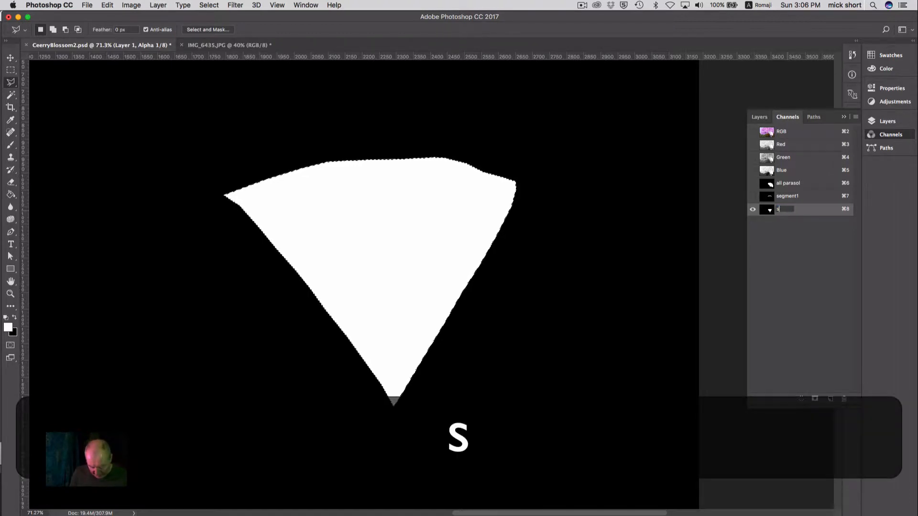
{"action": "type", "text": "egment2"}
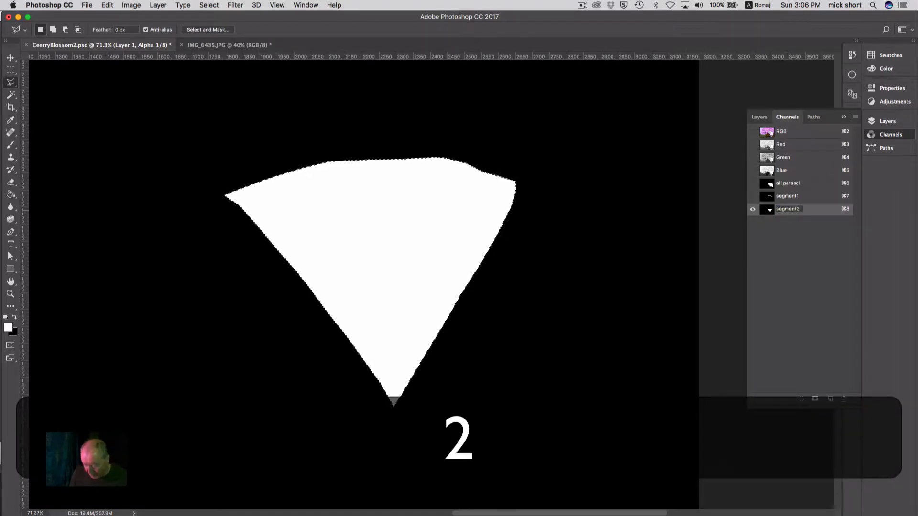
{"action": "key", "text": "Return"}
Step: Switch back to Layer 1 in the full-colour composite and clear the left panel's selection
{"action": "left_click", "coordinate": [800, 132]}
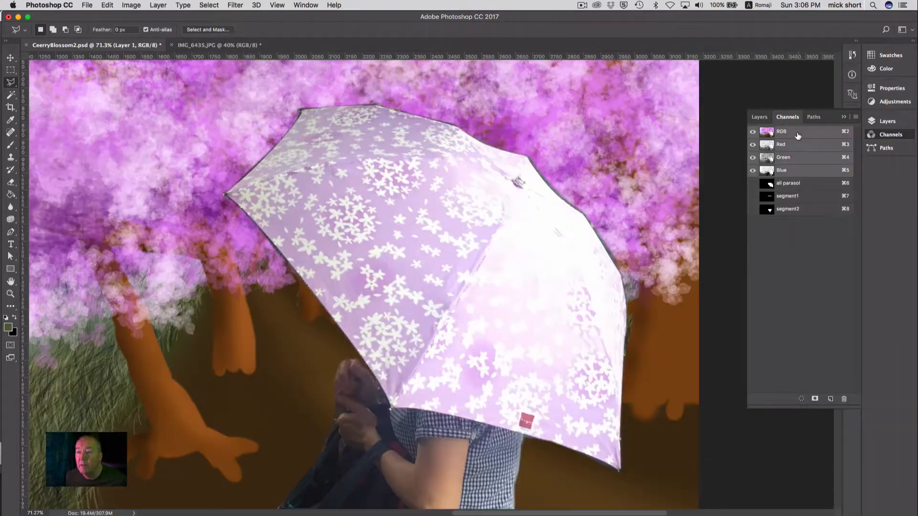
{"action": "left_click", "coordinate": [759, 117]}
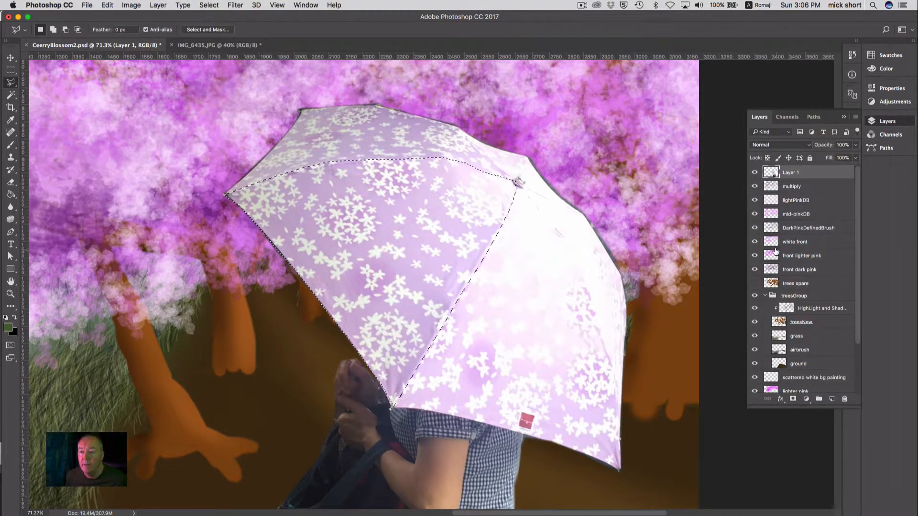
{"action": "key", "text": "super"}
{"action": "key", "text": "super+d"}
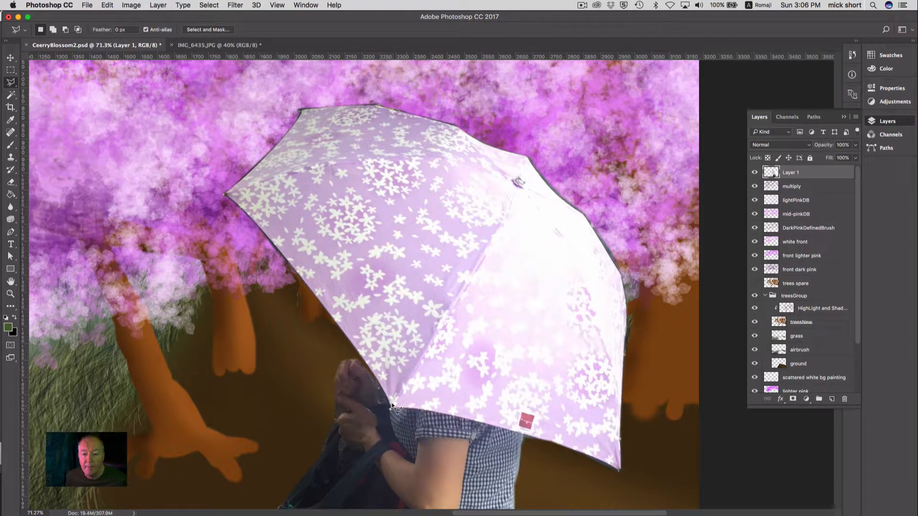
Step: Select the umbrella's lower panel with the red label using the Polygonal Lasso, following both seams from the tip and the bottom edge
{"action": "left_click", "coordinate": [391, 405]}
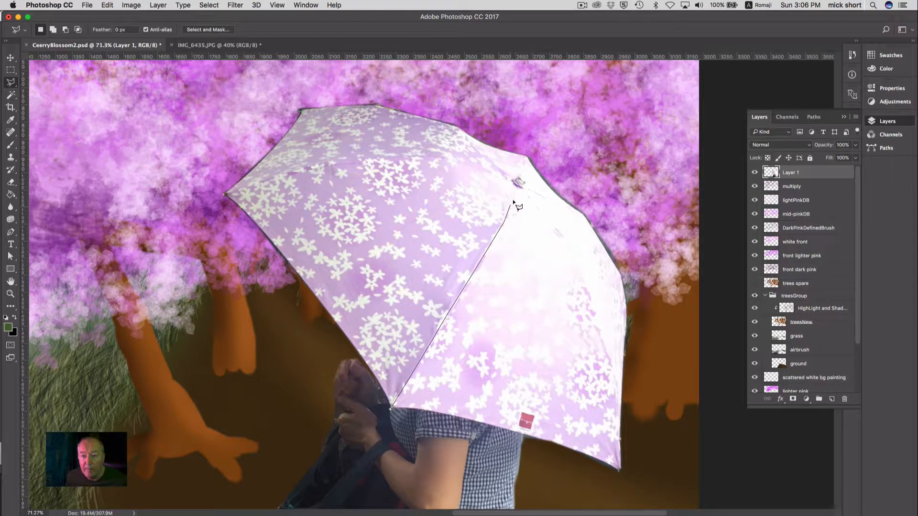
{"action": "left_click", "coordinate": [519, 184]}
{"action": "left_click", "coordinate": [574, 253]}
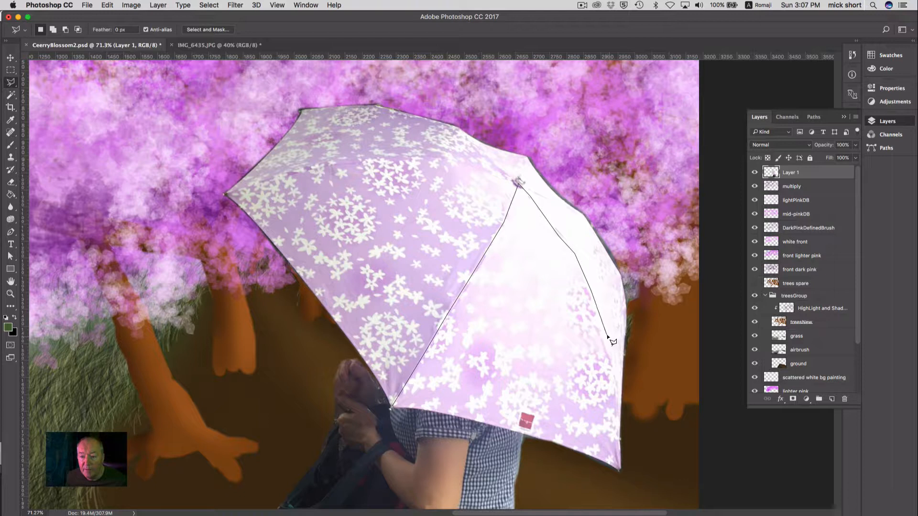
{"action": "left_click", "coordinate": [616, 389]}
{"action": "left_click", "coordinate": [617, 418]}
{"action": "left_click", "coordinate": [618, 438]}
{"action": "left_click", "coordinate": [618, 466]}
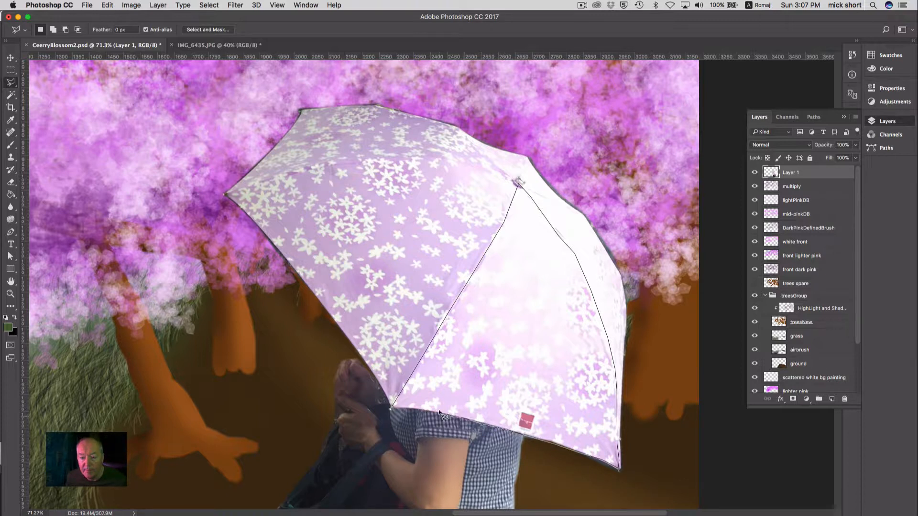
{"action": "left_click", "coordinate": [394, 406]}
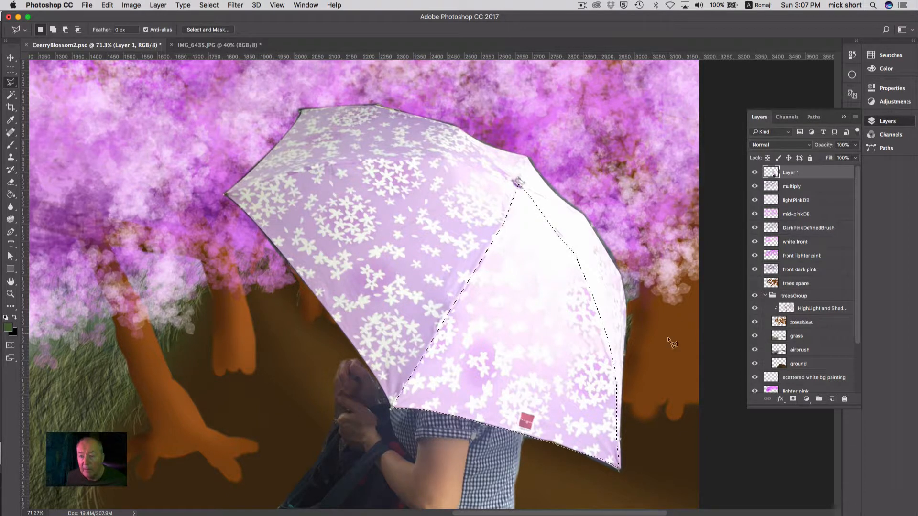
Step: Save the lower panel selection as a new alpha channel and rename it "segment3"
{"action": "left_click", "coordinate": [788, 118]}
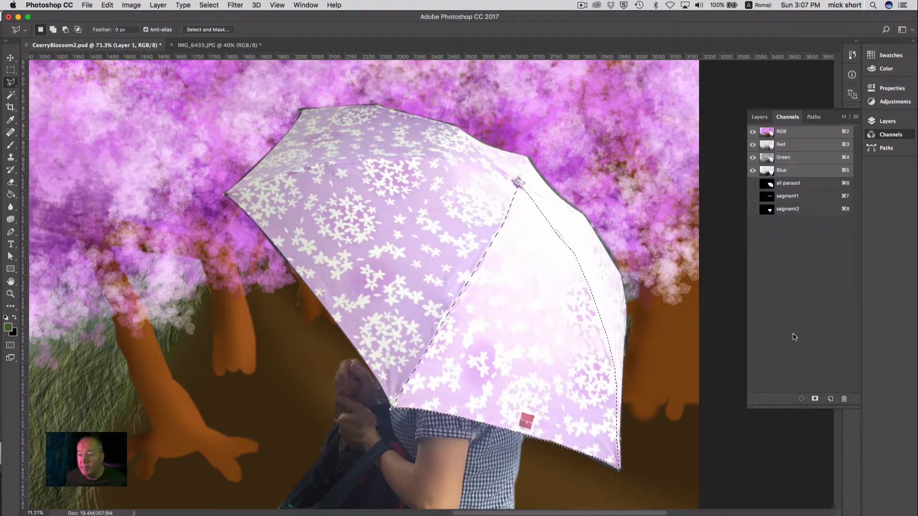
{"action": "left_click", "coordinate": [816, 398]}
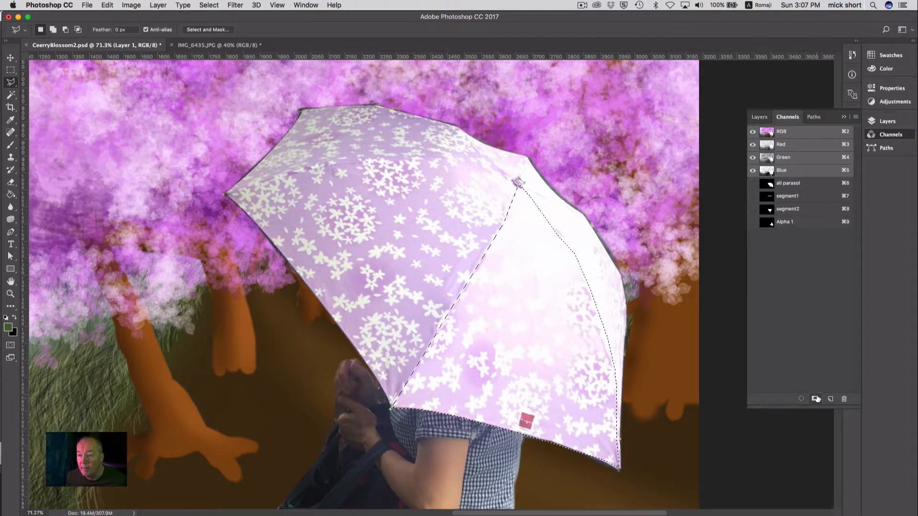
{"action": "double_click", "coordinate": [785, 222]}
{"action": "type", "text": "segme"}
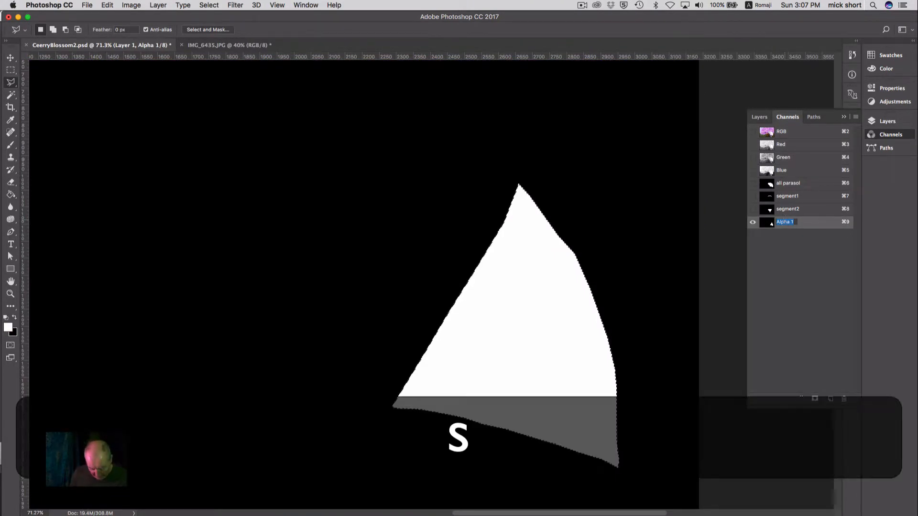
{"action": "type", "text": "nt3"}
{"action": "key", "text": "Return"}
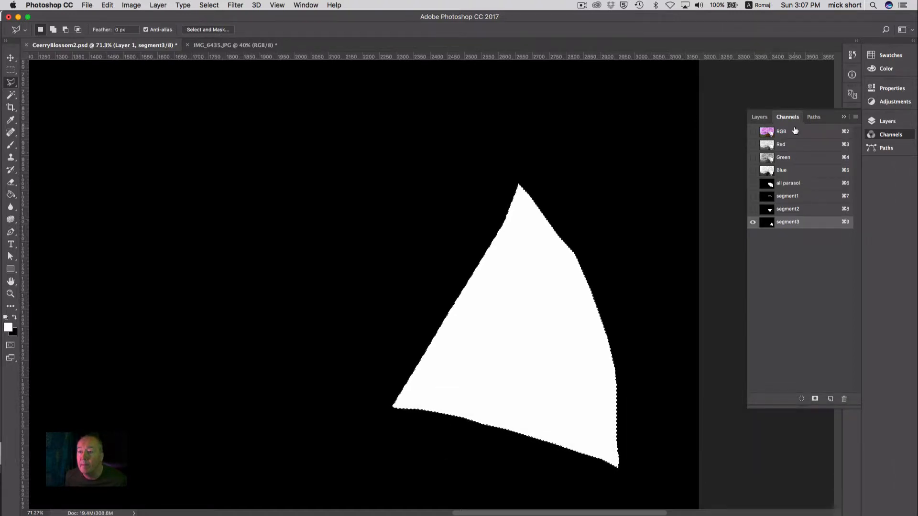
Step: Restore the full-colour composite, go back to Layer 1, and clear the lower panel's selection
{"action": "key", "text": "super+2"}
{"action": "left_click", "coordinate": [760, 117]}
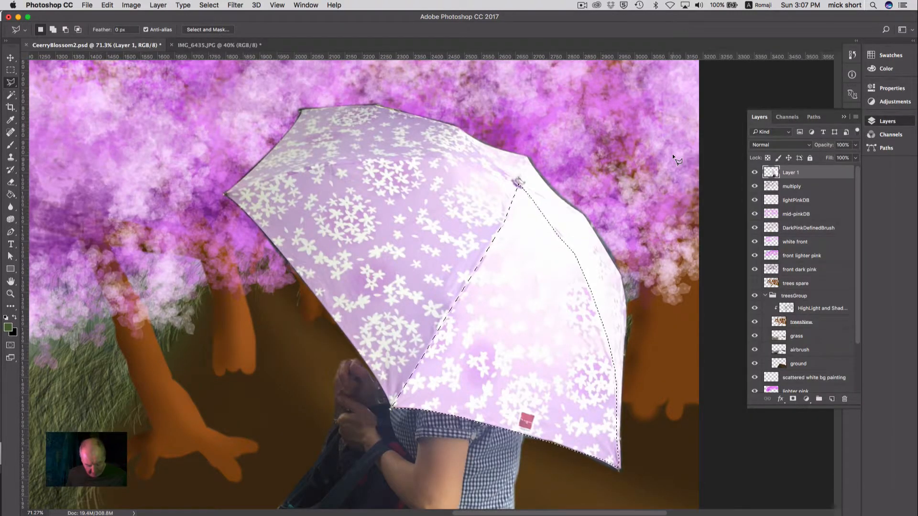
{"action": "key", "text": "super+d"}
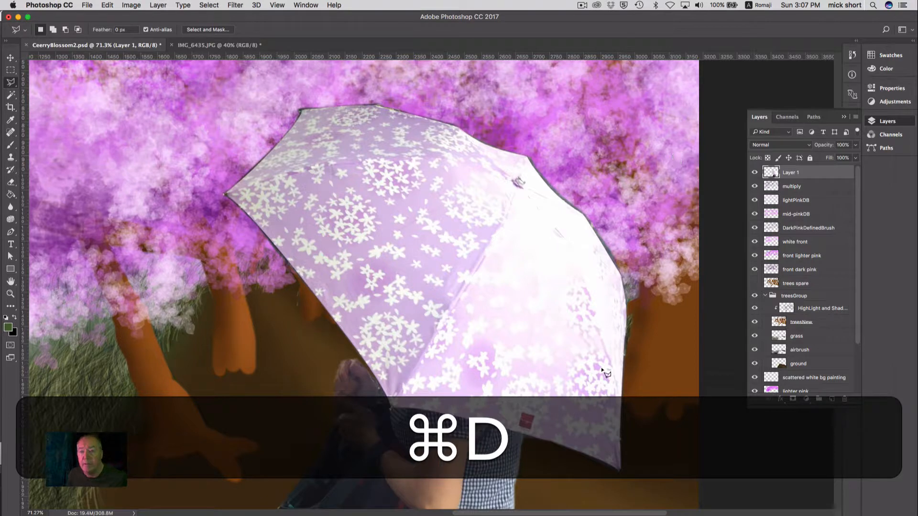
Step: Select the umbrella's long narrow right-hand panel with the Polygonal Lasso, following the seam from the lowest corner to the tip and the outer edge
{"action": "left_click", "coordinate": [619, 468]}
{"action": "left_click", "coordinate": [616, 433]}
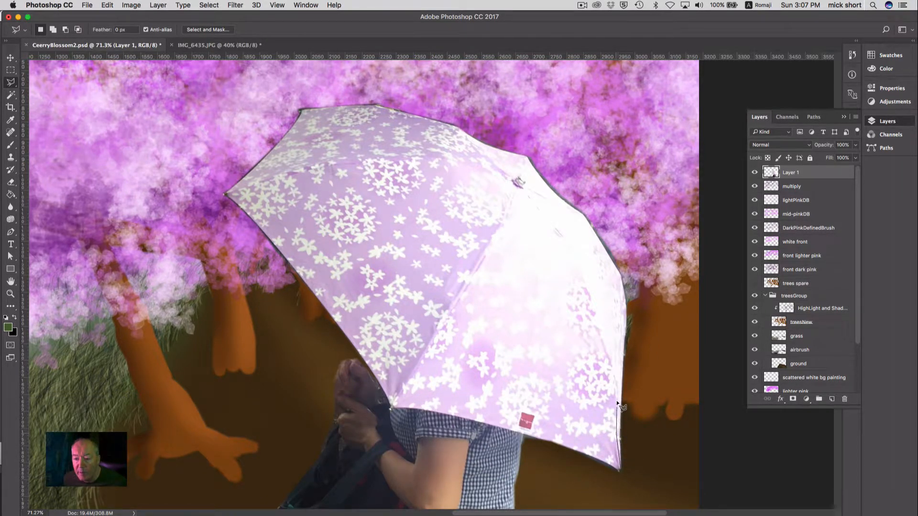
{"action": "left_click", "coordinate": [616, 397]}
{"action": "left_click", "coordinate": [615, 376]}
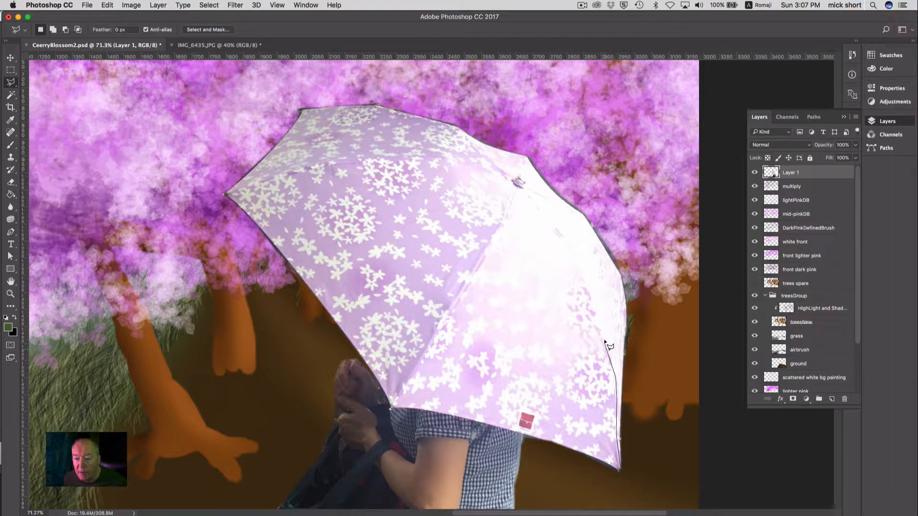
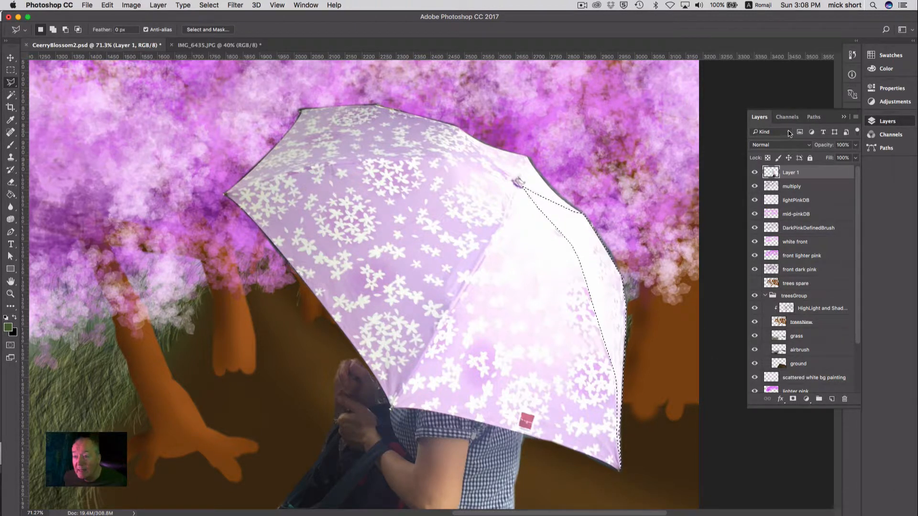
Step: Save the right-hand panel selection as a new alpha channel and rename it "segment4"
{"action": "left_click", "coordinate": [786, 116]}
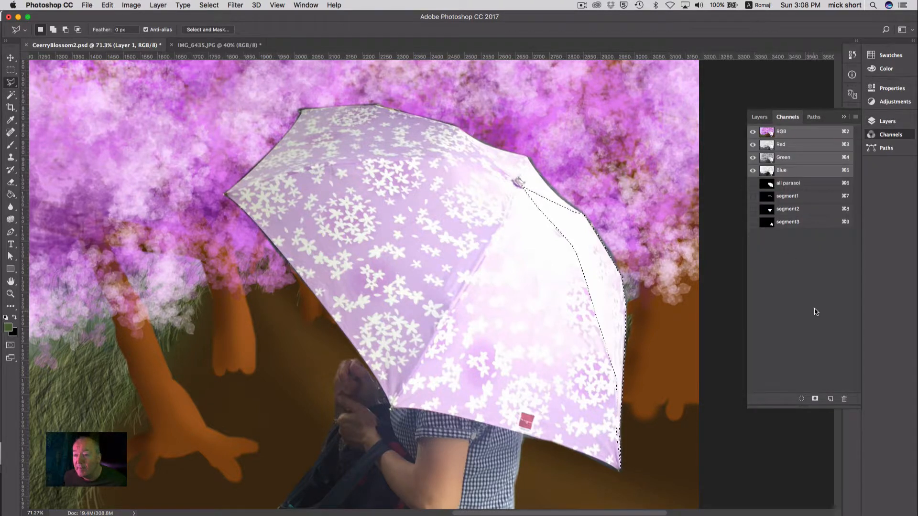
{"action": "left_click", "coordinate": [815, 399]}
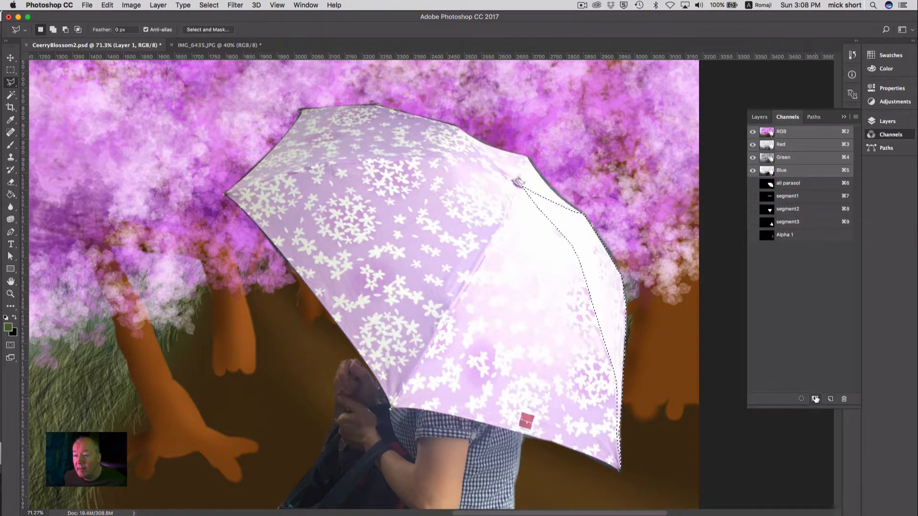
{"action": "double_click", "coordinate": [785, 235]}
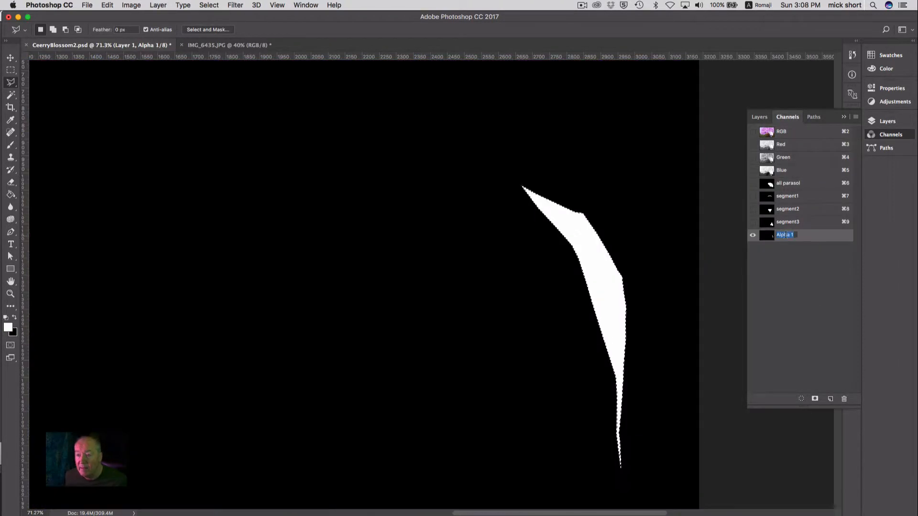
{"action": "type", "text": "seg"}
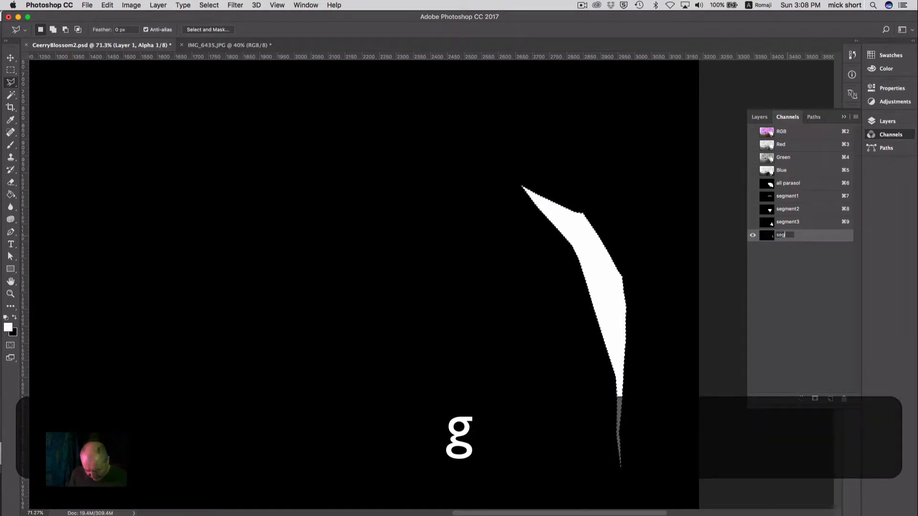
{"action": "type", "text": "ment4"}
{"action": "key", "text": "Return"}
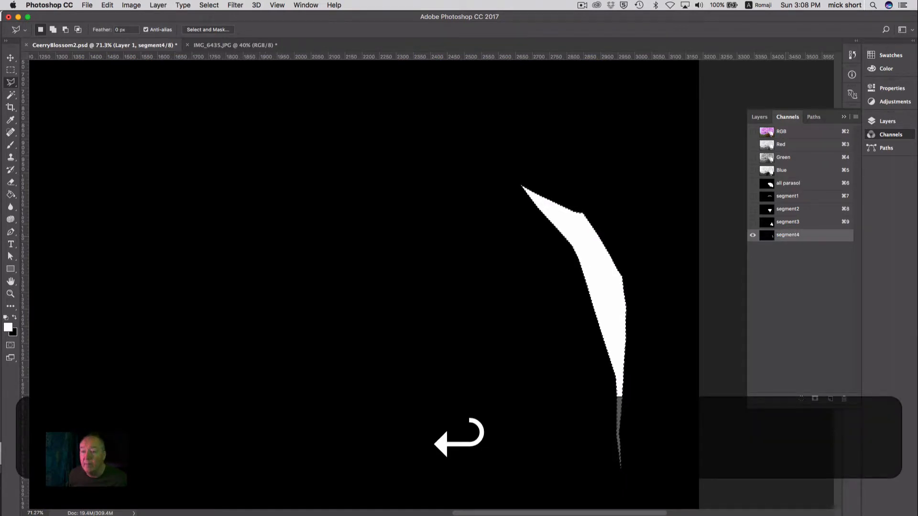
Step: Restore the full-colour composite, return to Layer 1, and clear the right-hand panel's selection
{"action": "left_click", "coordinate": [784, 132]}
{"action": "left_click", "coordinate": [759, 118]}
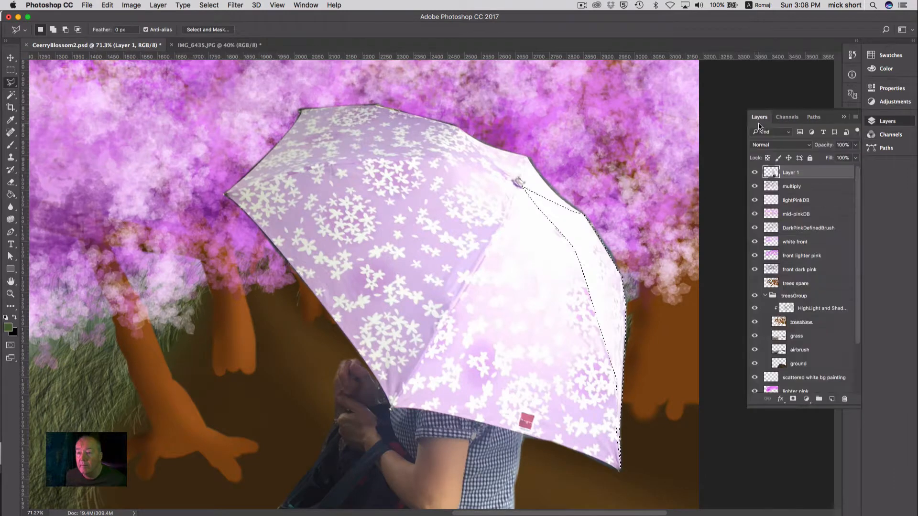
{"action": "key", "text": "super+d"}
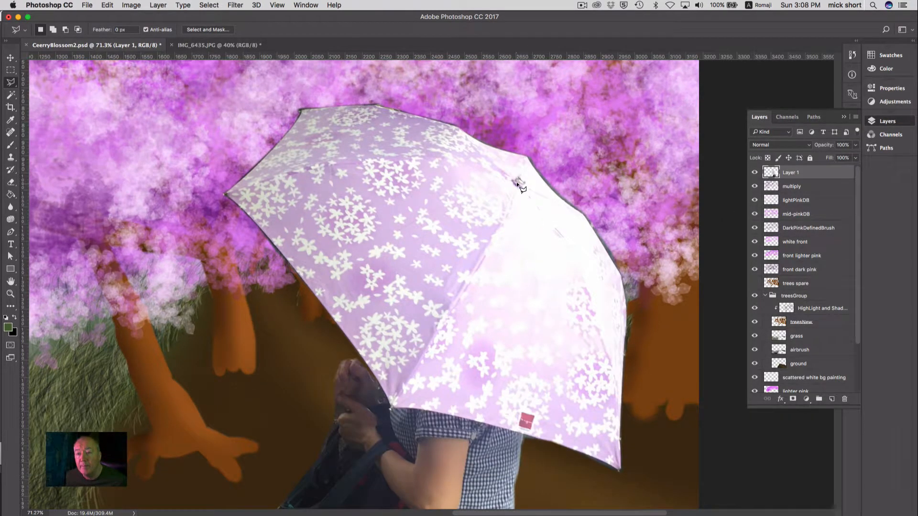
Step: Select the small panel just right of the umbrella's tip with the Polygonal Lasso, following its two seams and the outer edge
{"action": "left_click", "coordinate": [517, 183]}
{"action": "left_click", "coordinate": [526, 156]}
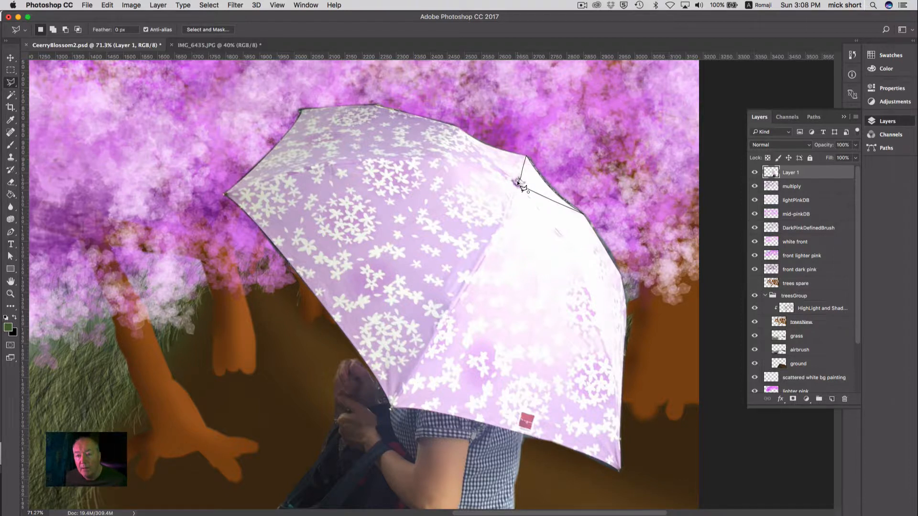
{"action": "left_click", "coordinate": [519, 183]}
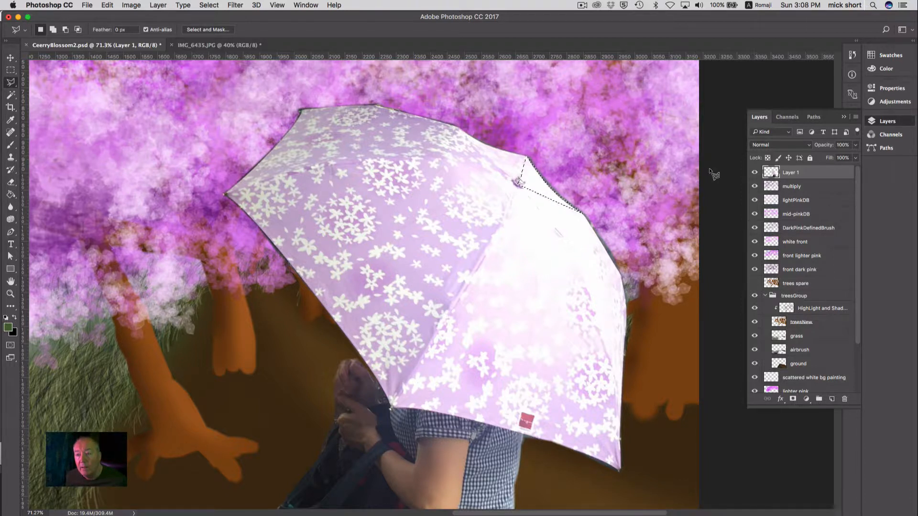
Step: Save the small panel selection beside the tip as a new alpha channel and rename it "segment5"
{"action": "left_click", "coordinate": [787, 118]}
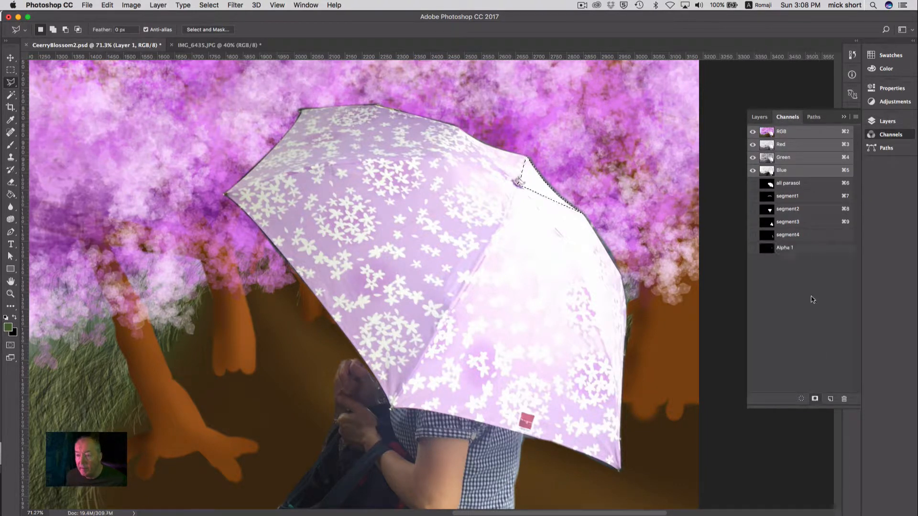
{"action": "double_click", "coordinate": [786, 248]}
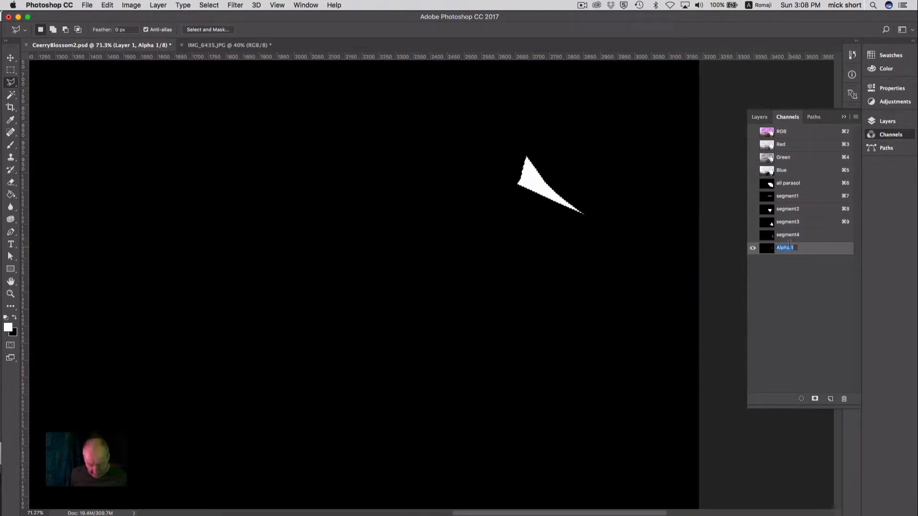
{"action": "type", "text": "segme"}
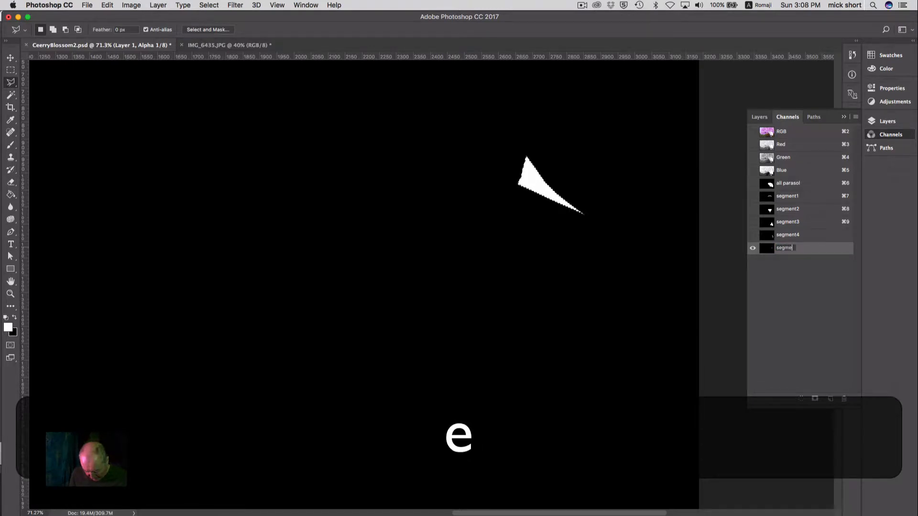
{"action": "type", "text": "nt5"}
{"action": "key", "text": "Return"}
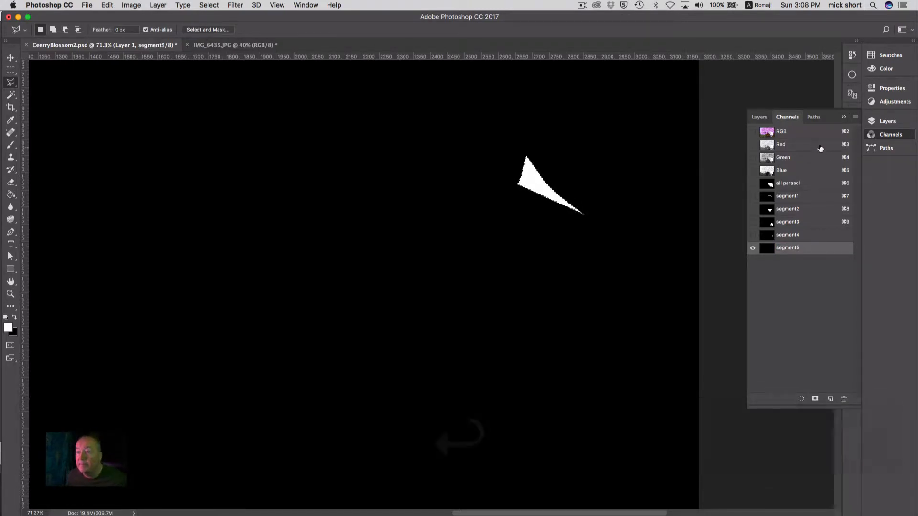
Step: Switch back to the full-colour composite on Layer 1 and deselect the small panel right of the tip
{"action": "left_click", "coordinate": [807, 133]}
{"action": "left_click", "coordinate": [759, 116]}
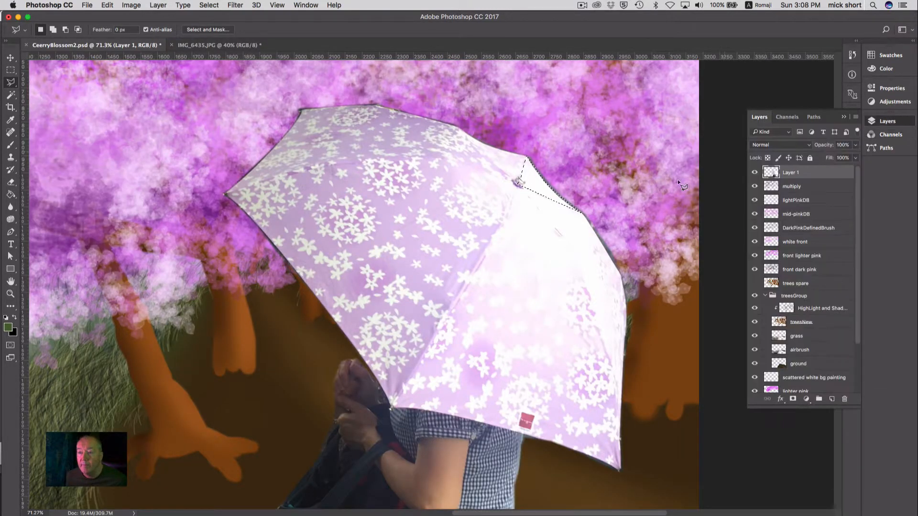
{"action": "key", "text": "super+d"}
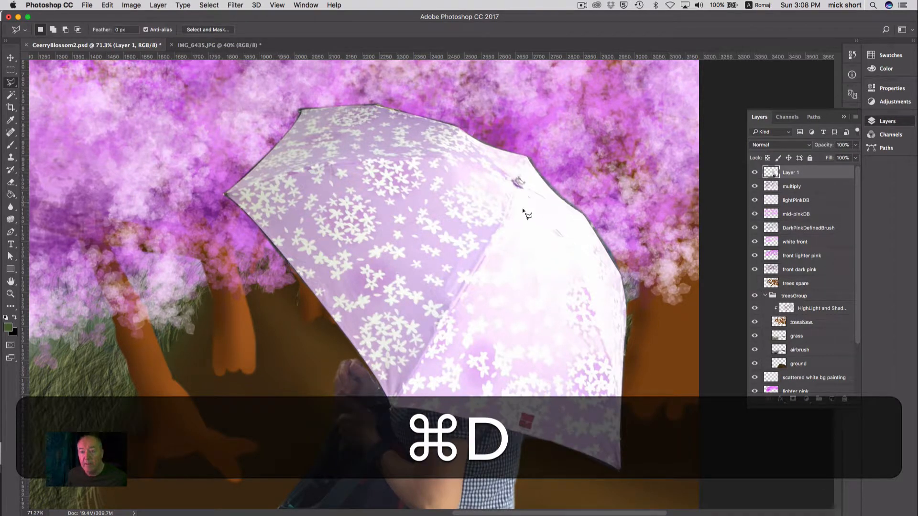
Step: Select the thin panel above and left of the umbrella's tip with the Polygonal Lasso and save it as an alpha channel named "segment6"
{"action": "left_click", "coordinate": [518, 182]}
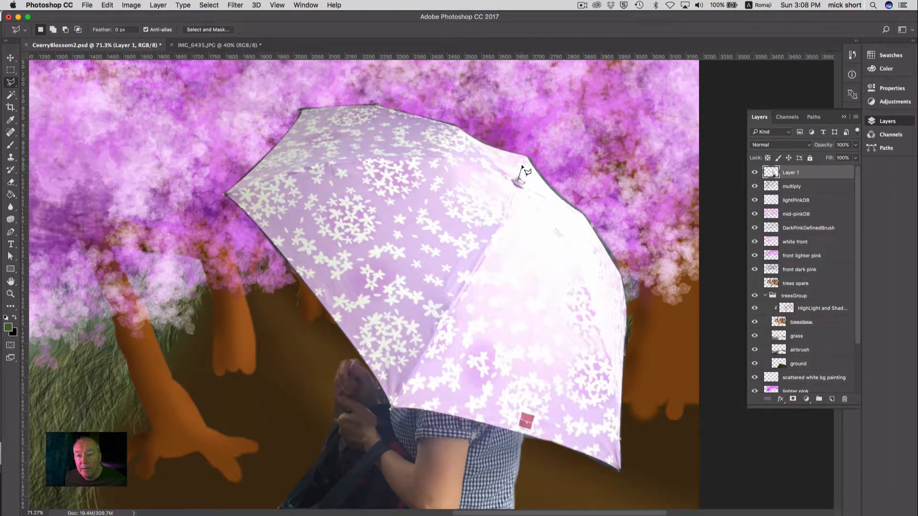
{"action": "left_click", "coordinate": [524, 155]}
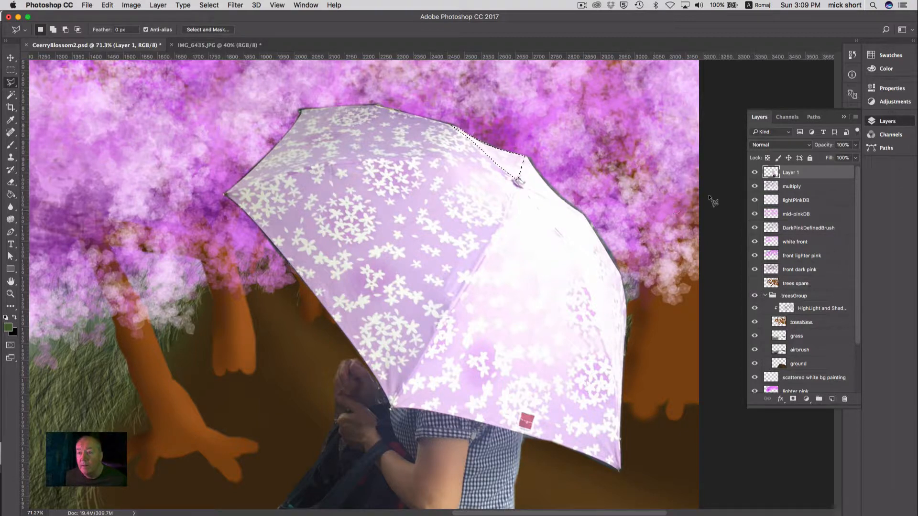
{"action": "left_click", "coordinate": [787, 117]}
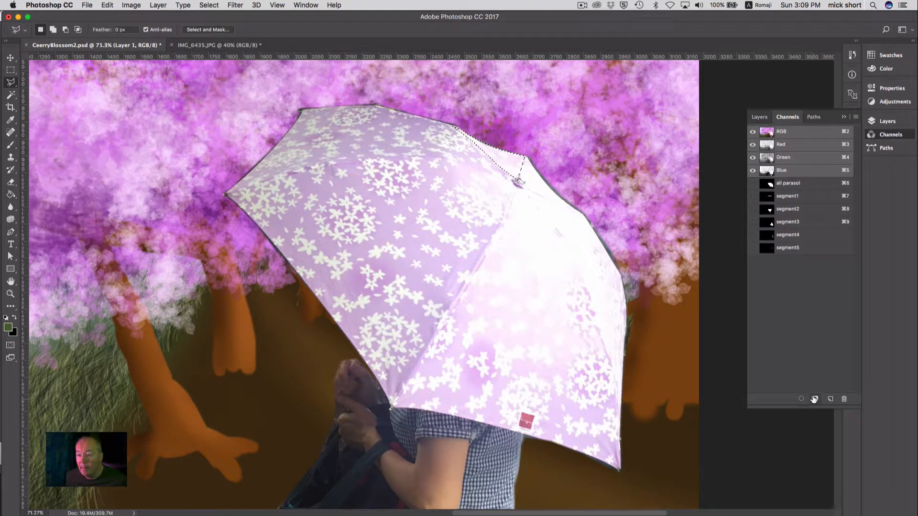
{"action": "left_click", "coordinate": [813, 399]}
{"action": "double_click", "coordinate": [784, 262]}
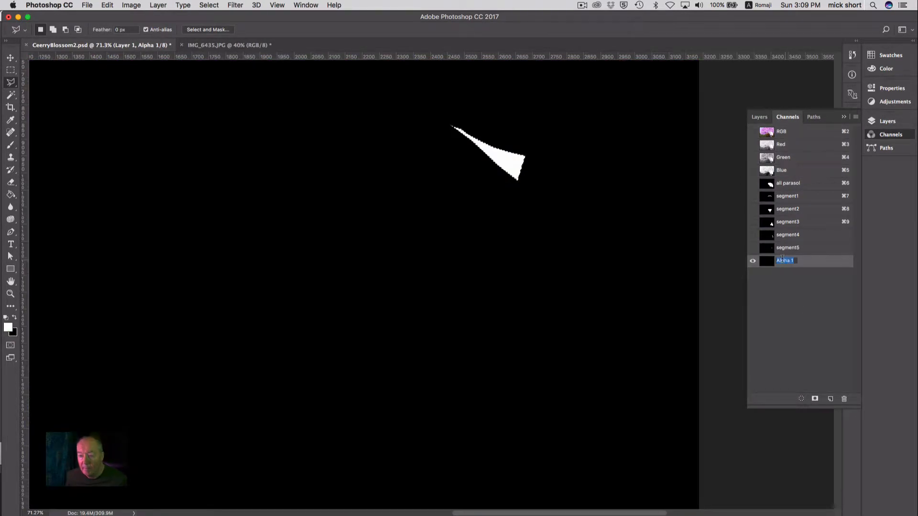
{"action": "type", "text": "segment6"}
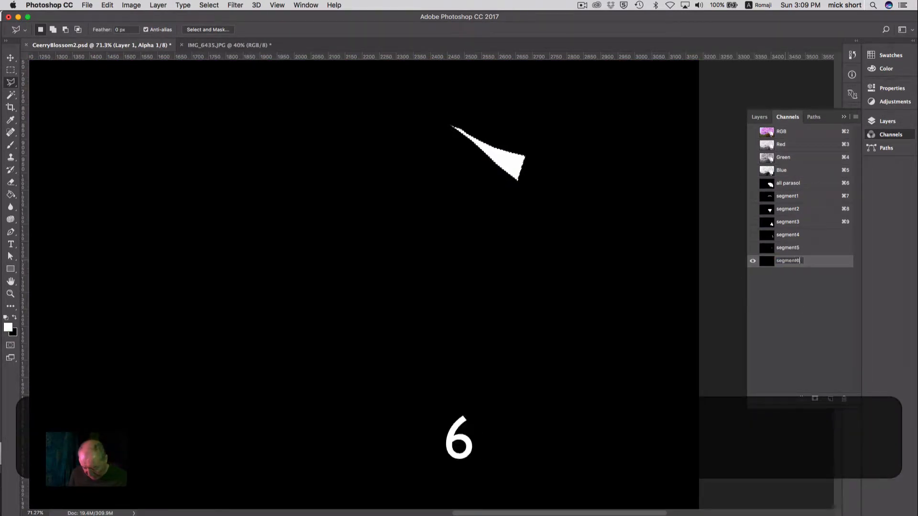
{"action": "key", "text": "Return"}
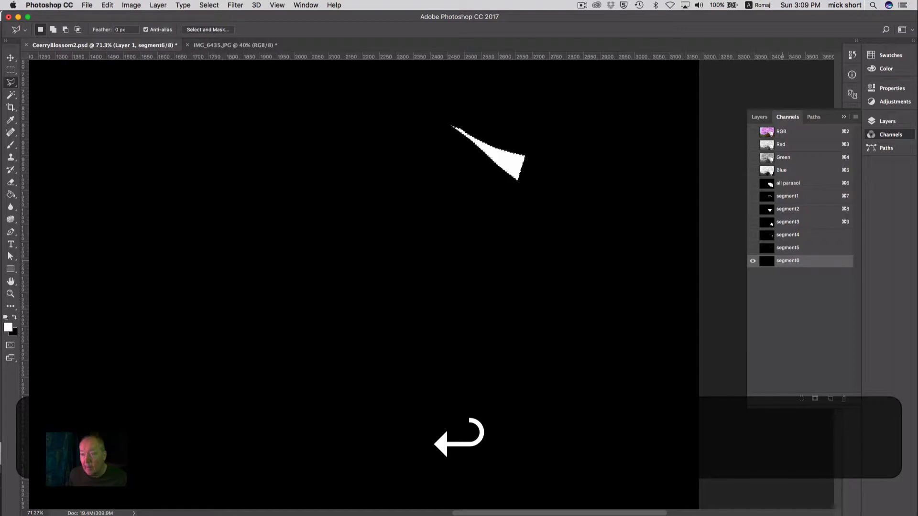
Step: Restore the full-colour composite, go back to Layer 1, and clear the thin upper panel's selection
{"action": "left_click", "coordinate": [811, 132]}
{"action": "left_click", "coordinate": [762, 119]}
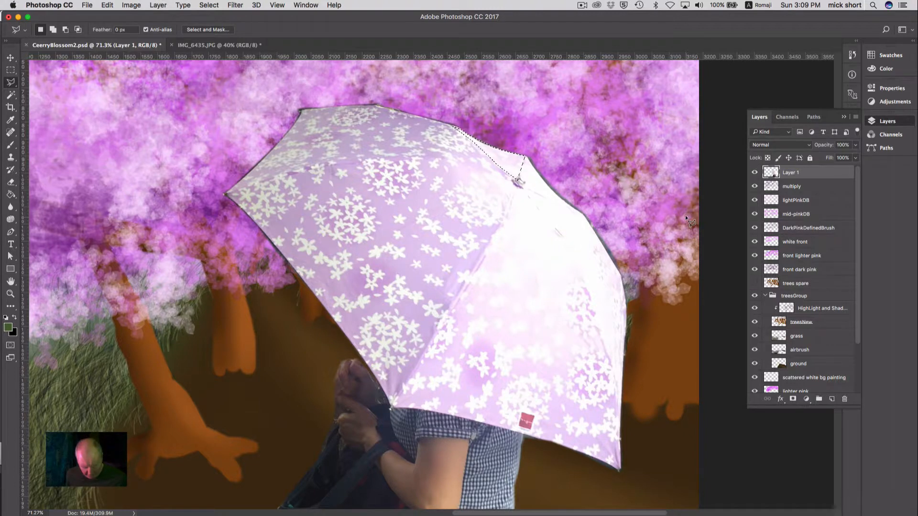
{"action": "key", "text": "super+d"}
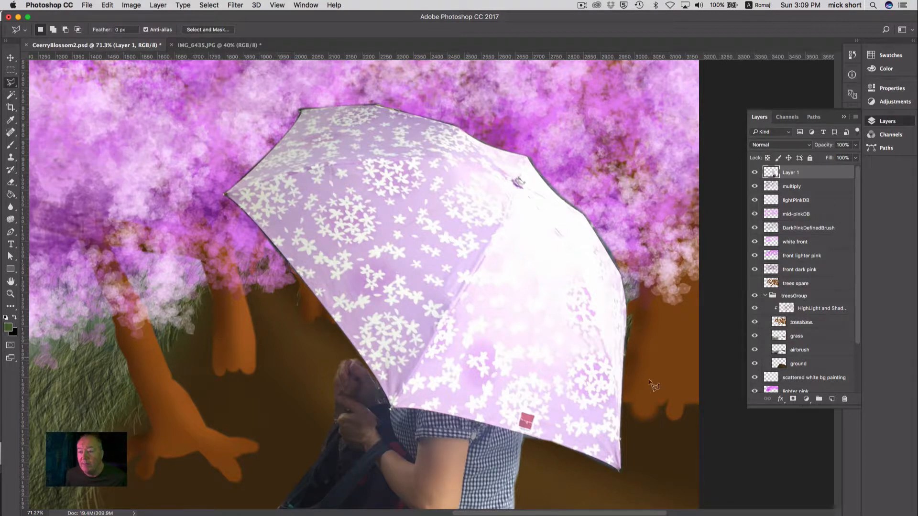
Step: Add a new layer named "parasol1" above Layer 1 and collapse the treesGroup folder
{"action": "left_click", "coordinate": [832, 398]}
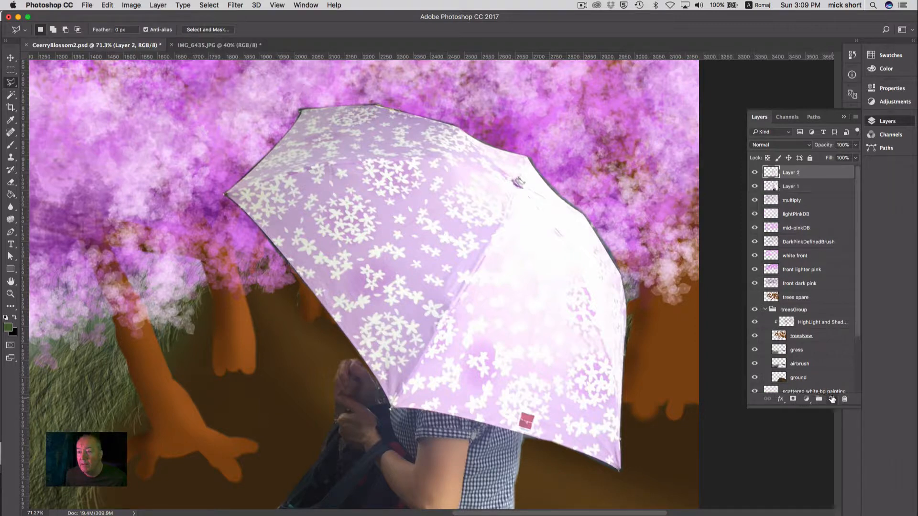
{"action": "double_click", "coordinate": [791, 172]}
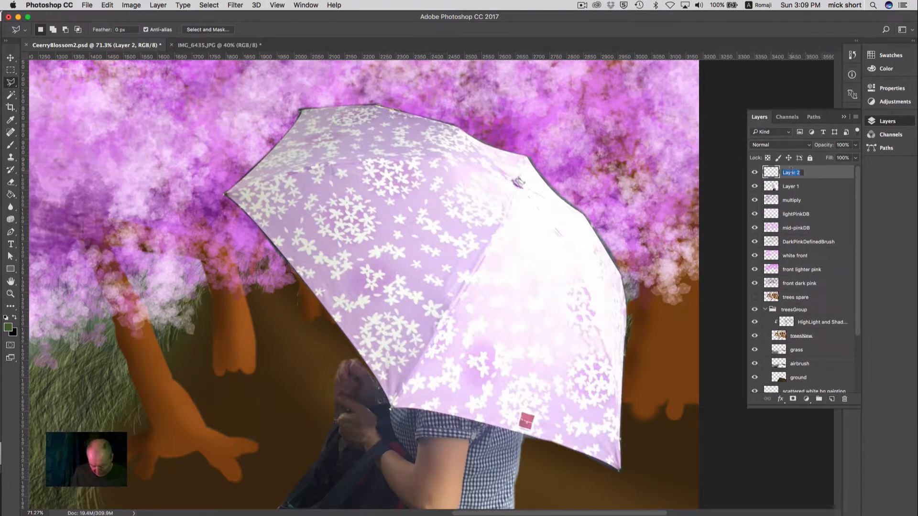
{"action": "type", "text": "paras"}
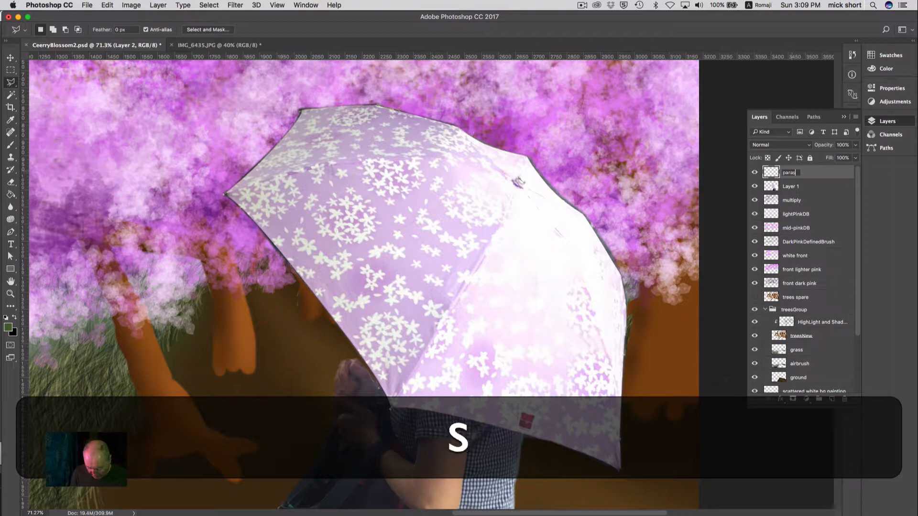
{"action": "type", "text": "ol1"}
{"action": "key", "text": "Return"}
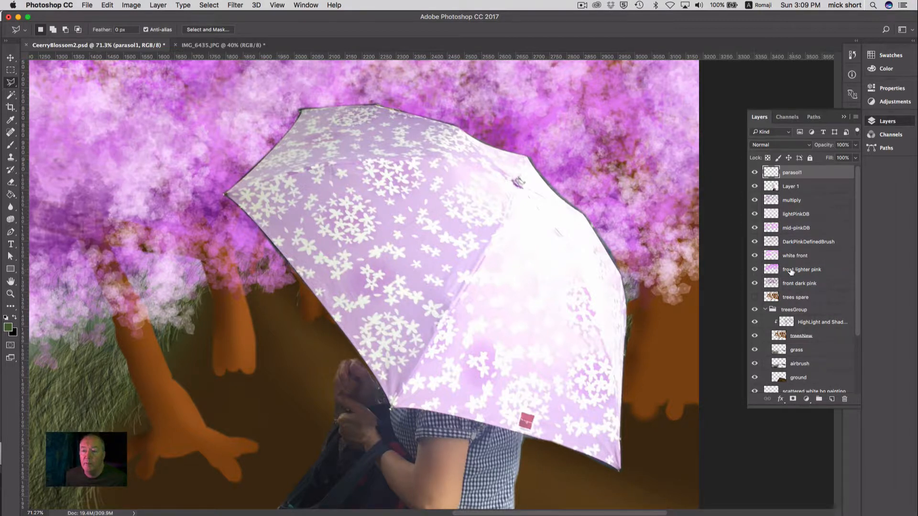
{"action": "left_click", "coordinate": [765, 309]}
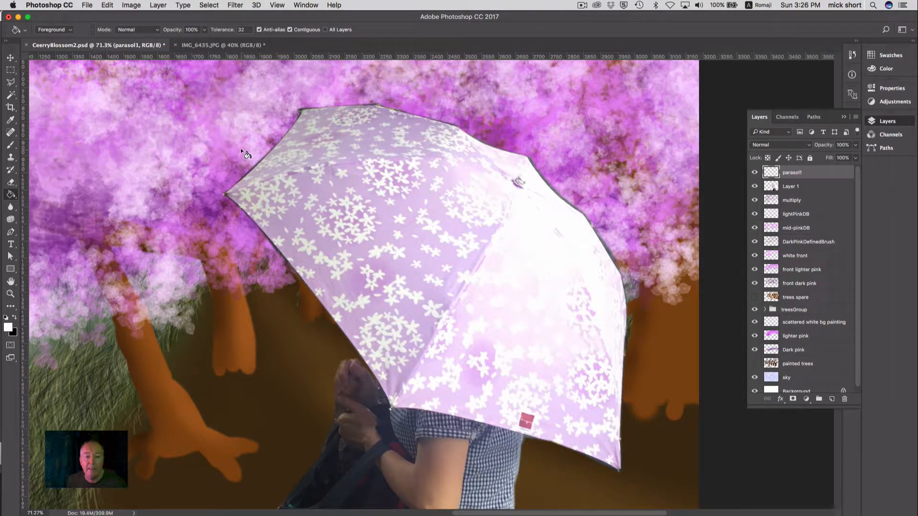
Step: Load the saved "all parasol" selection, fill it with white on the parasol1 layer, and deselect it
{"action": "left_click", "coordinate": [15, 317]}
{"action": "left_click", "coordinate": [15, 317]}
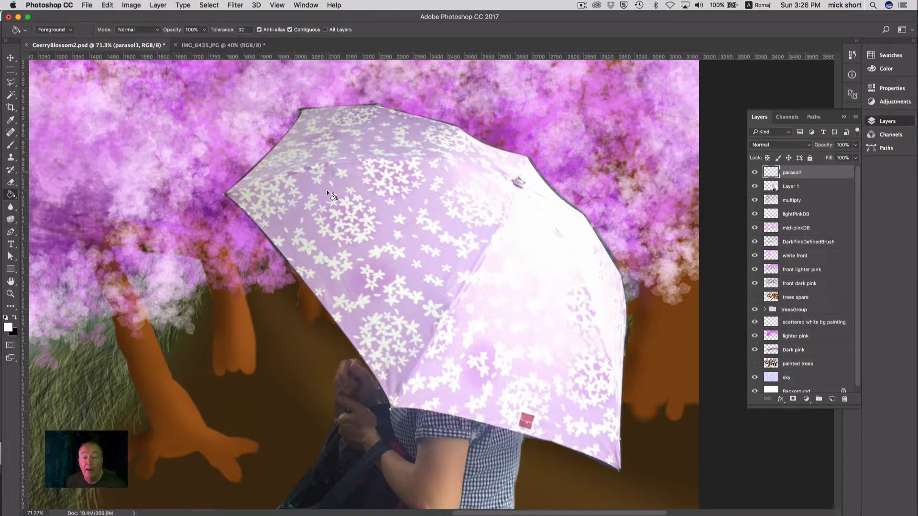
{"action": "left_click", "coordinate": [216, 6]}
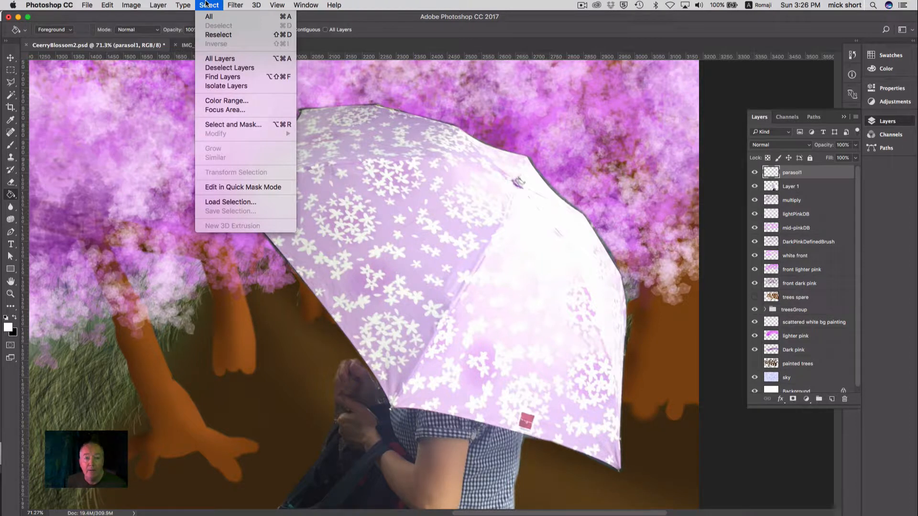
{"action": "left_click", "coordinate": [248, 203]}
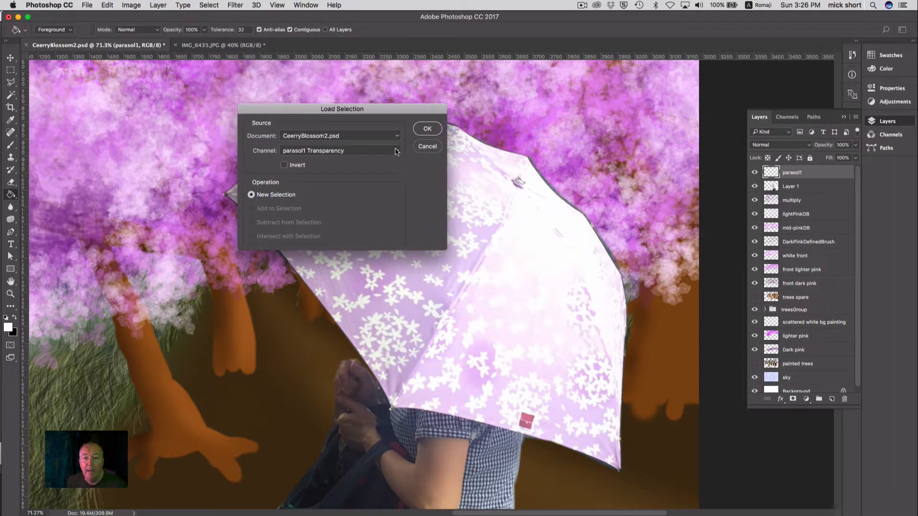
{"action": "left_click", "coordinate": [395, 151]}
{"action": "left_click", "coordinate": [384, 163]}
{"action": "left_click", "coordinate": [422, 129]}
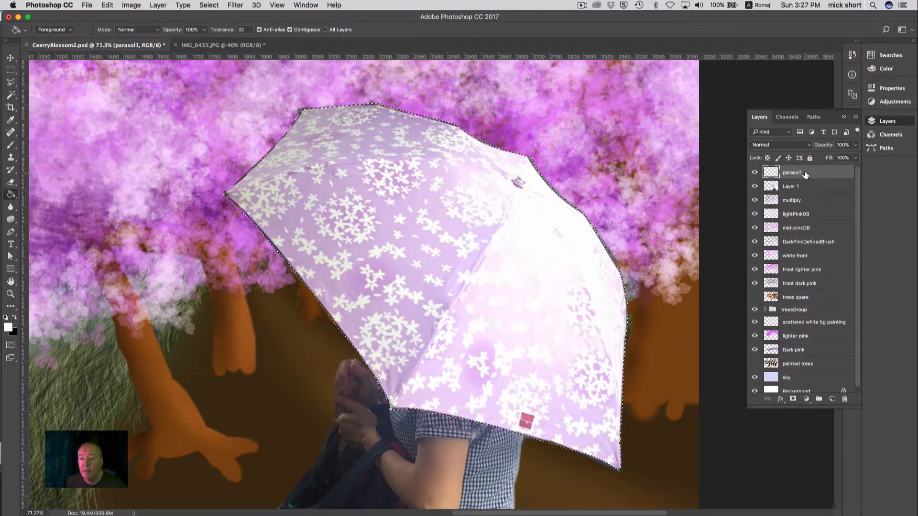
{"action": "left_click", "coordinate": [432, 176]}
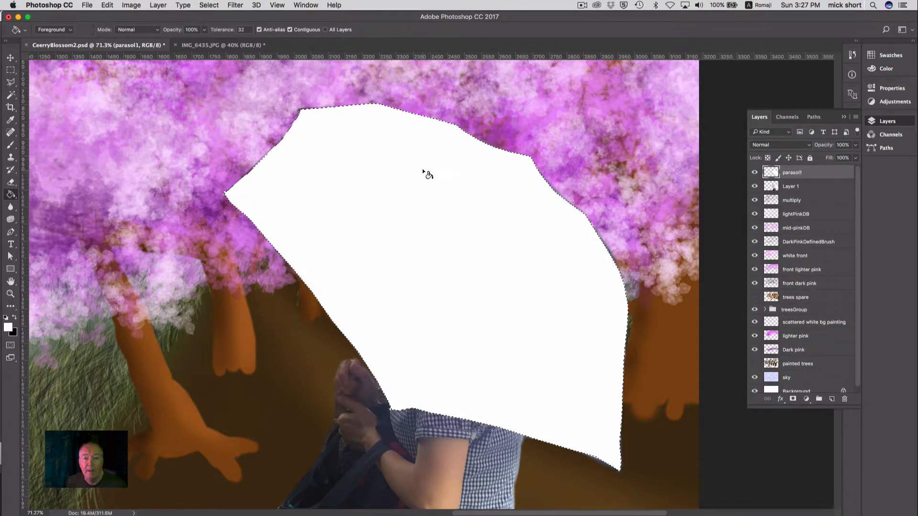
{"action": "key", "text": "super+d"}
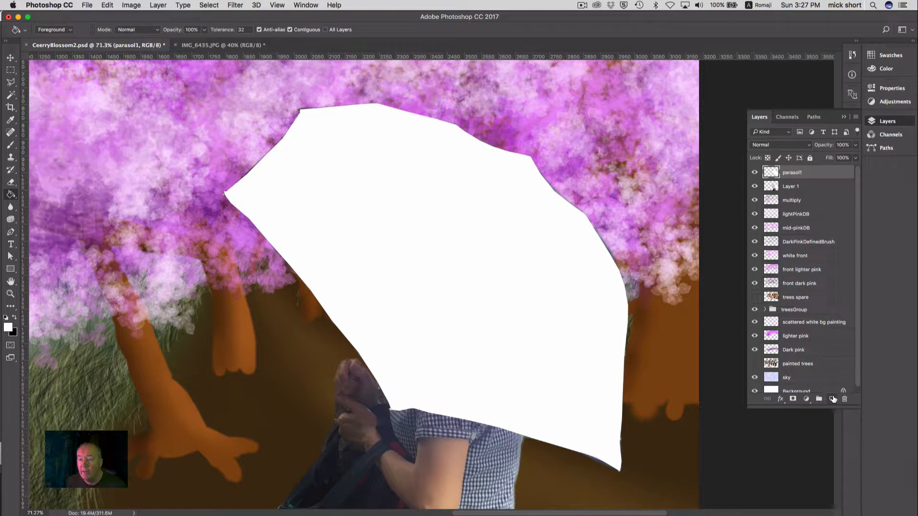
Step: Add a new layer above parasol1 and name it "underpainting"
{"action": "left_click", "coordinate": [832, 399]}
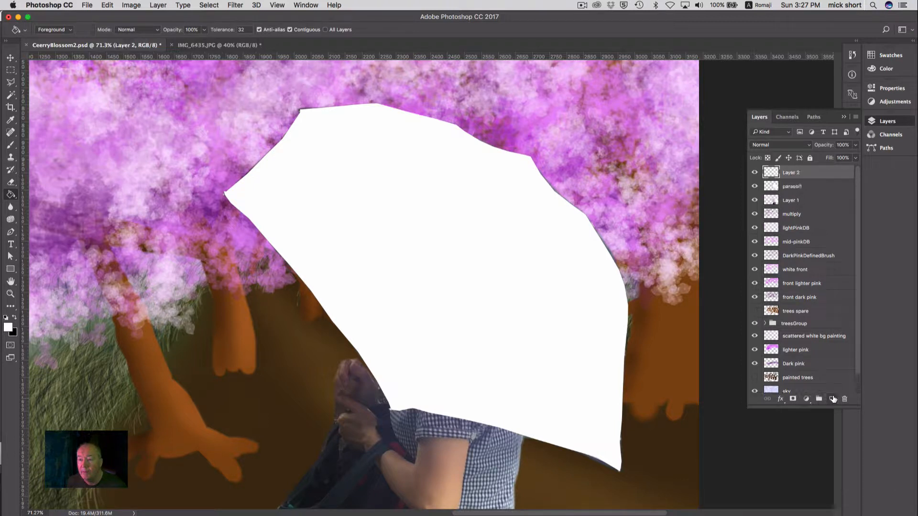
{"action": "double_click", "coordinate": [791, 173]}
{"action": "type", "text": "u"}
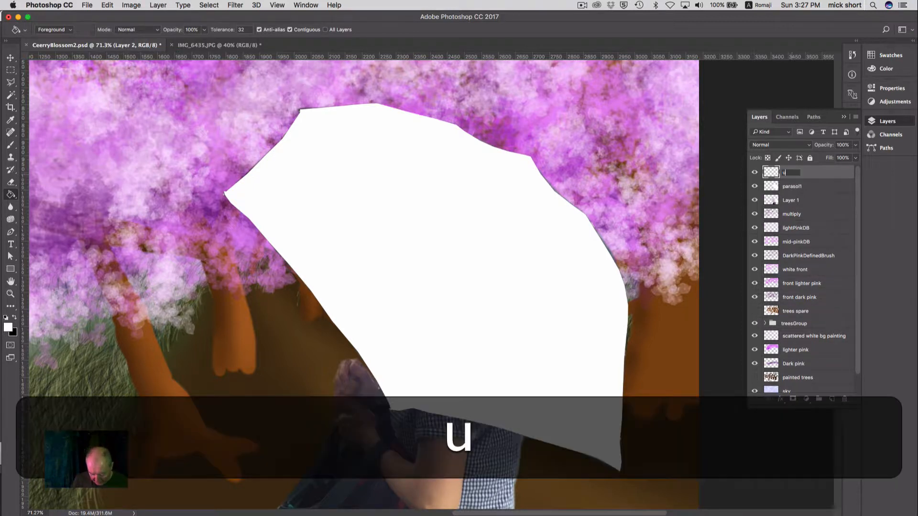
{"action": "type", "text": "nderpain"}
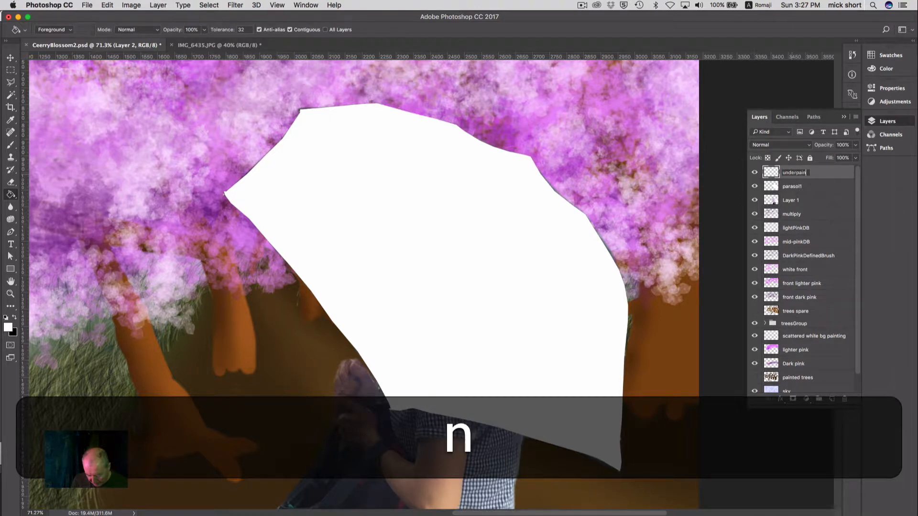
{"action": "type", "text": "ting"}
{"action": "key", "text": "Return"}
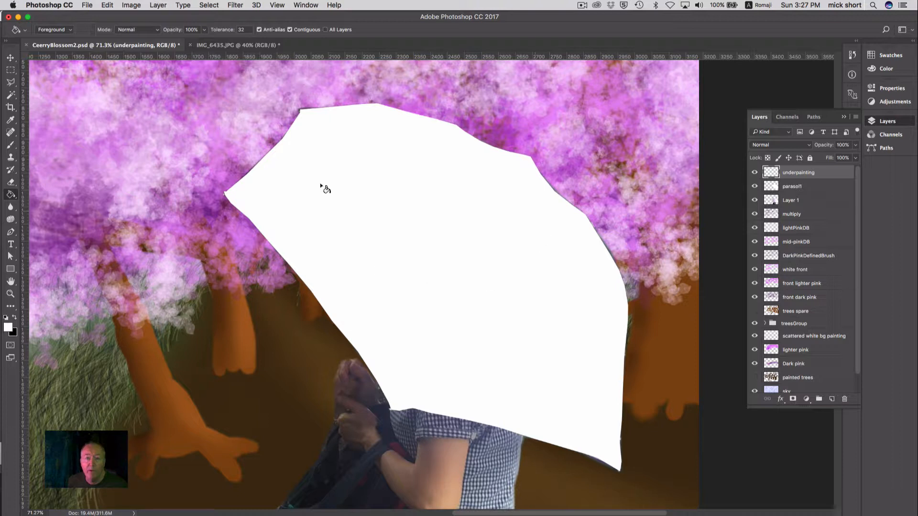
Step: Load the saved segment1 channel as a new selection on the underpainting layer
{"action": "left_click", "coordinate": [204, 4]}
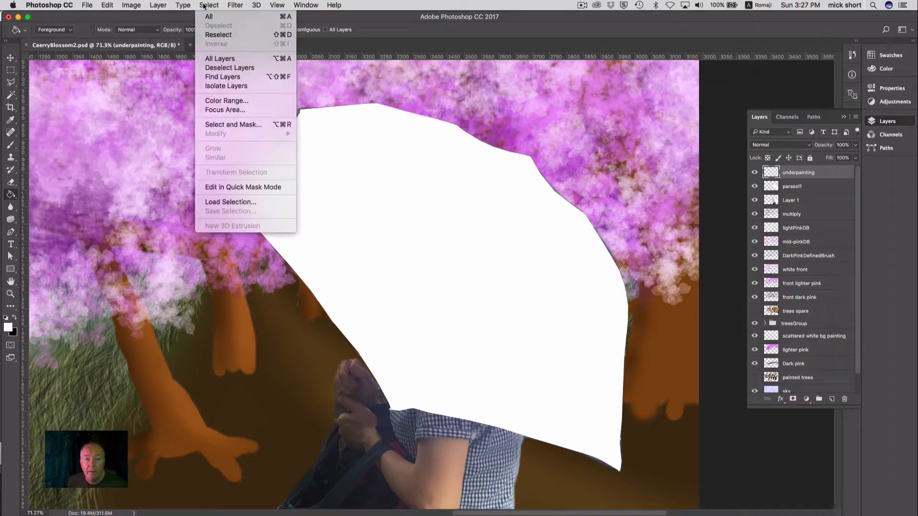
{"action": "left_click", "coordinate": [245, 201]}
{"action": "left_click", "coordinate": [397, 151]}
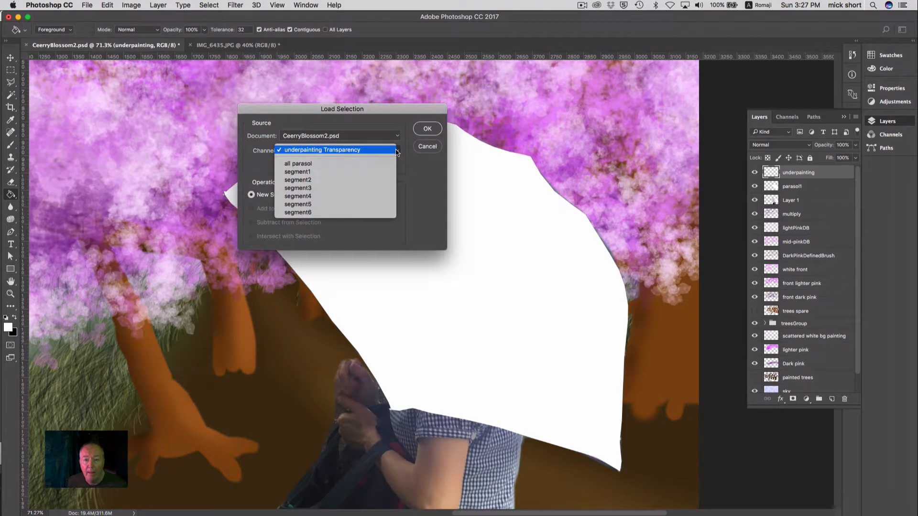
{"action": "left_click", "coordinate": [389, 171]}
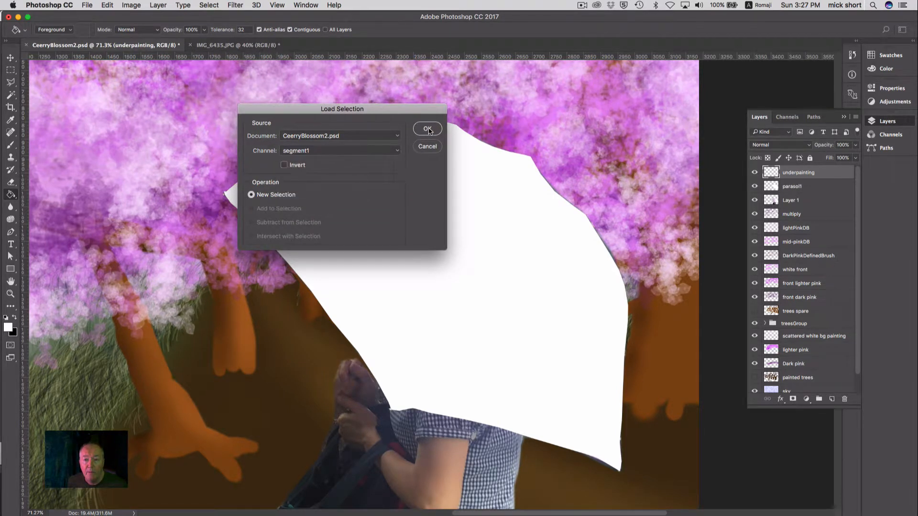
{"action": "left_click", "coordinate": [428, 127]}
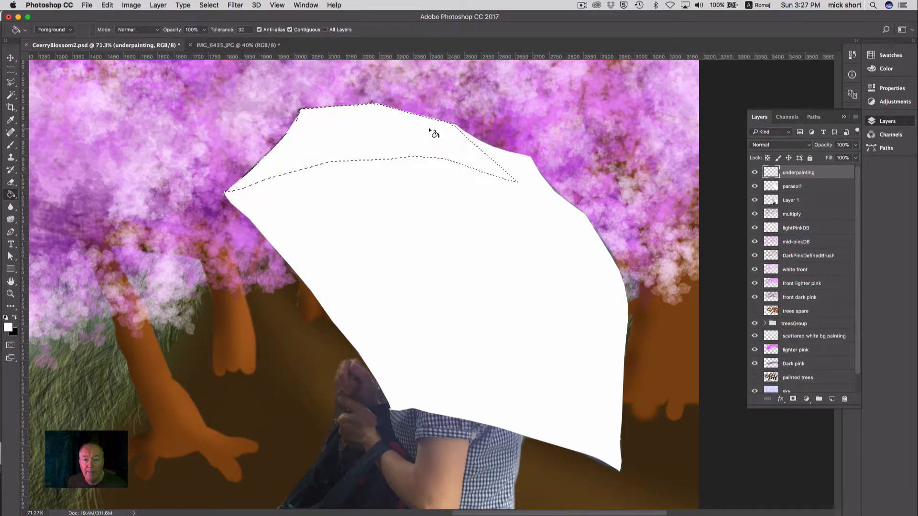
Step: Set up the Brush with black as the foreground colour, Normal mode, 37% opacity and 27% flow
{"action": "left_click", "coordinate": [15, 318]}
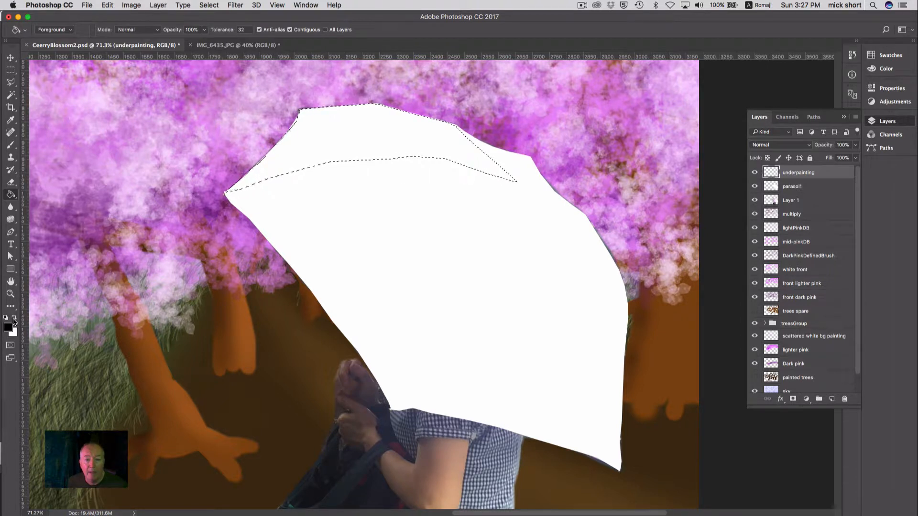
{"action": "left_click", "coordinate": [11, 146]}
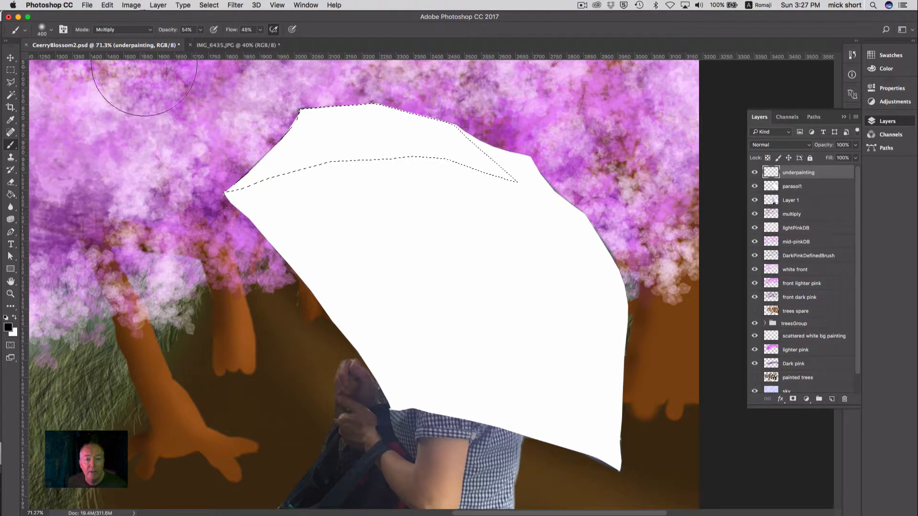
{"action": "left_click", "coordinate": [151, 31]}
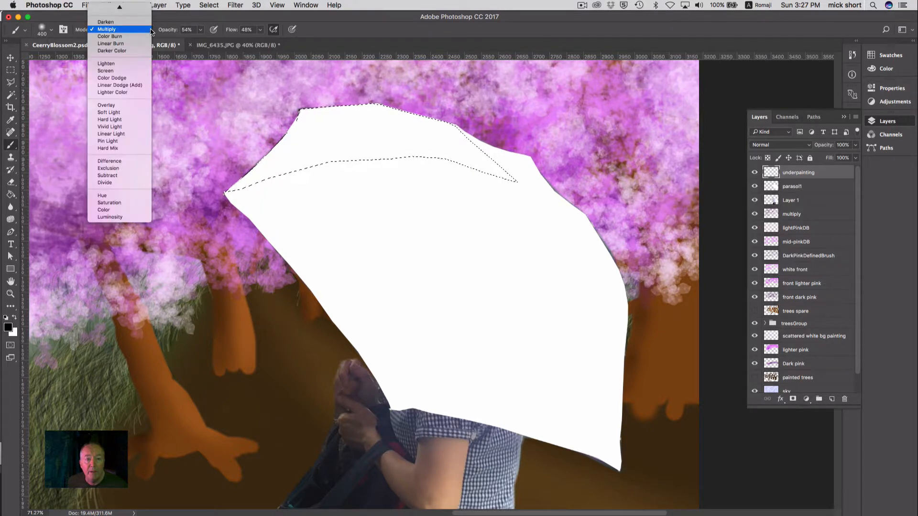
{"action": "left_click", "coordinate": [138, 9]}
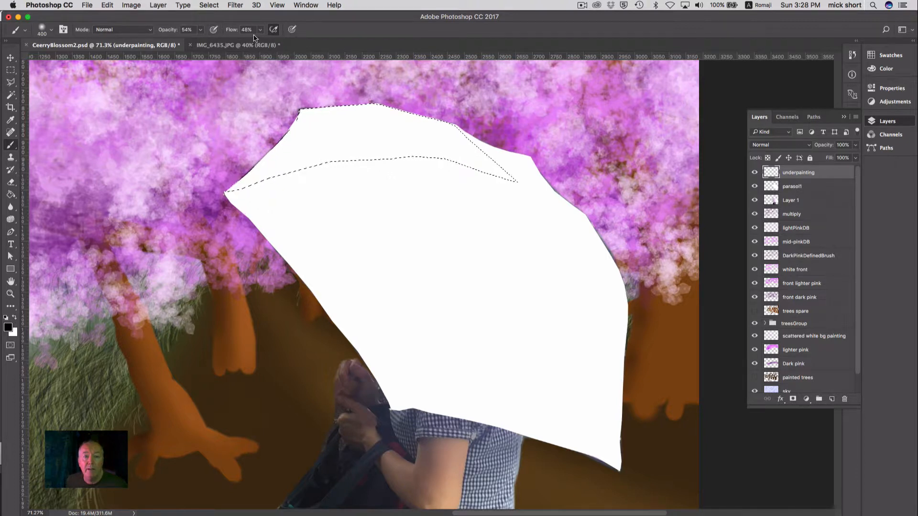
{"action": "left_click", "coordinate": [200, 29]}
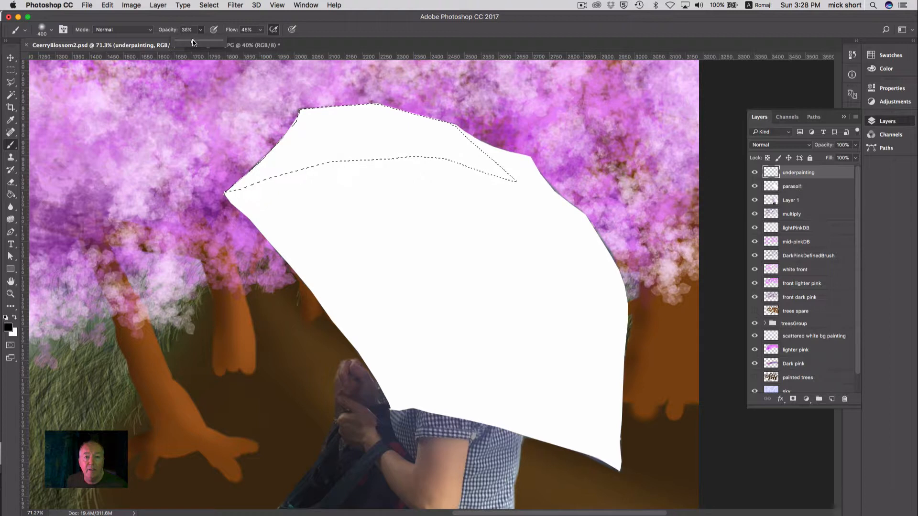
{"action": "left_click_drag", "start_coordinate": [193, 42], "coordinate": [192, 42]}
{"action": "left_click", "coordinate": [260, 30]}
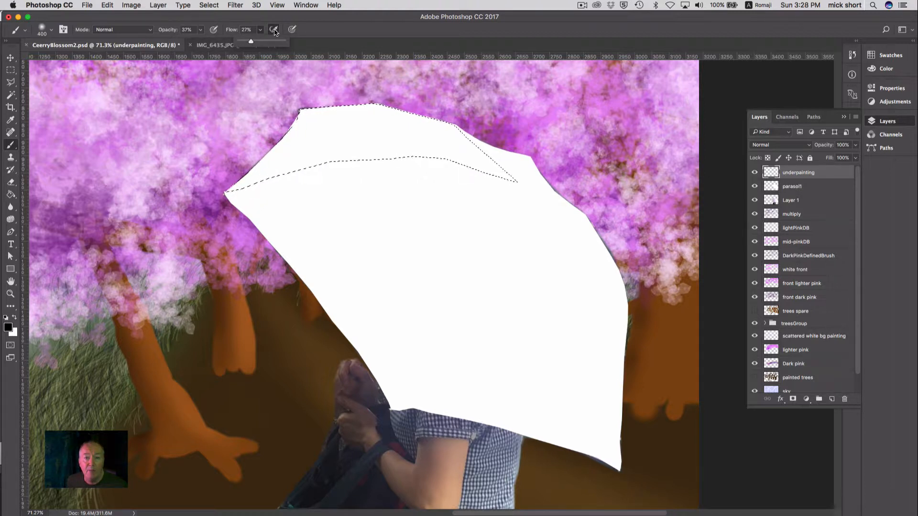
{"action": "left_click", "coordinate": [316, 34]}
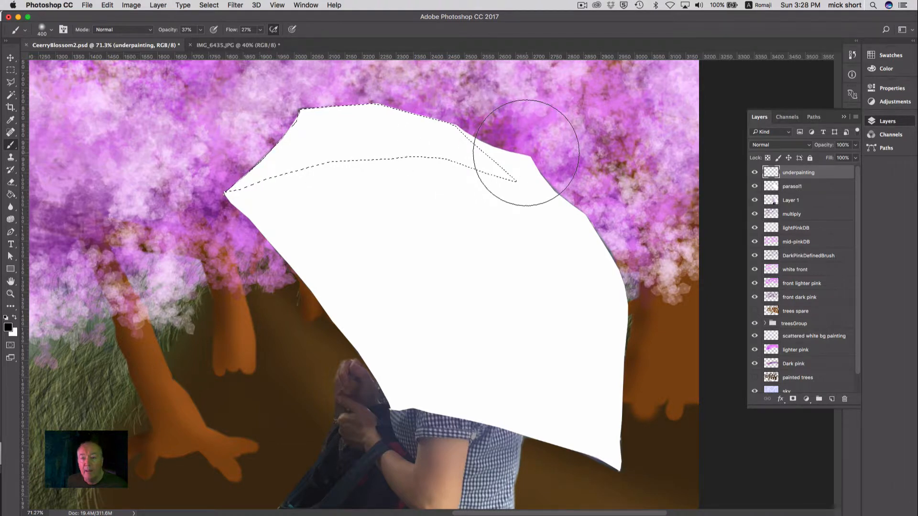
Step: Shade the pointed right end of the parasol's upper segment, reducing the brush to 16% opacity and 10% flow between strokes
{"action": "left_click_drag", "start_coordinate": [511, 164], "coordinate": [502, 158]}
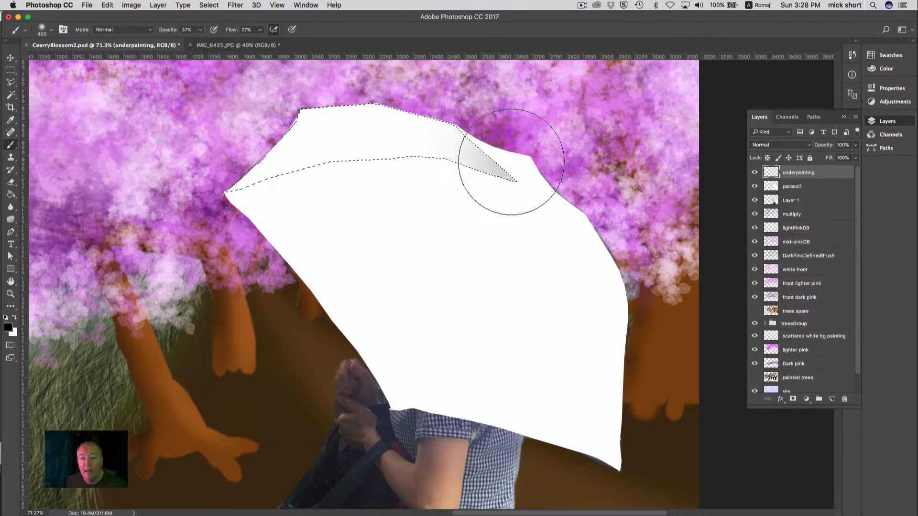
{"action": "left_click", "coordinate": [201, 30]}
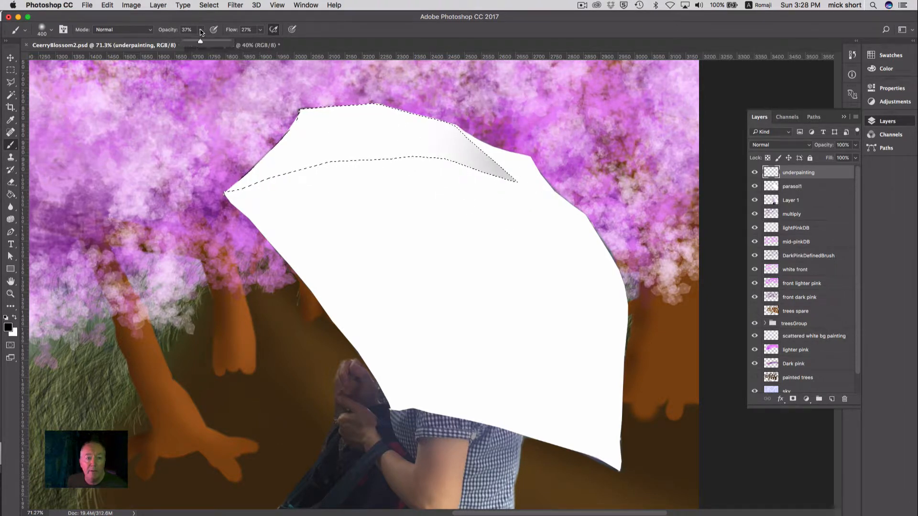
{"action": "left_click", "coordinate": [260, 30]}
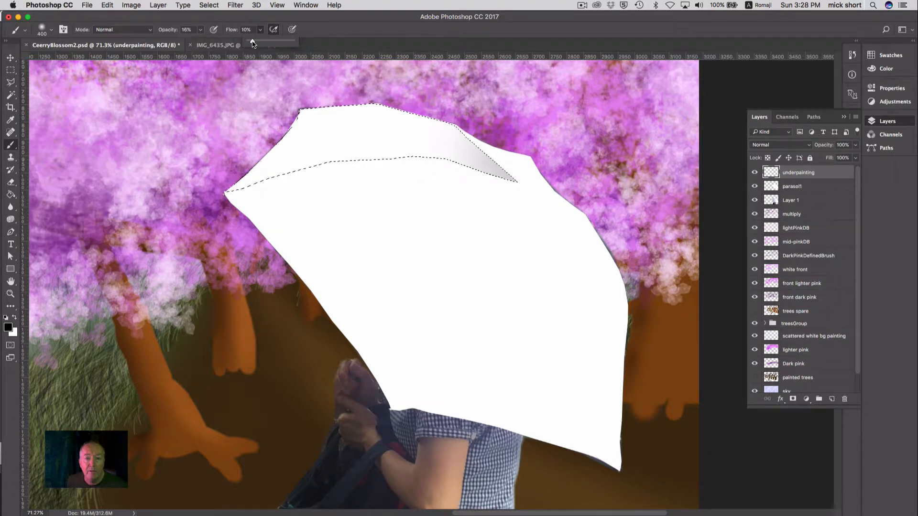
{"action": "left_click", "coordinate": [322, 34]}
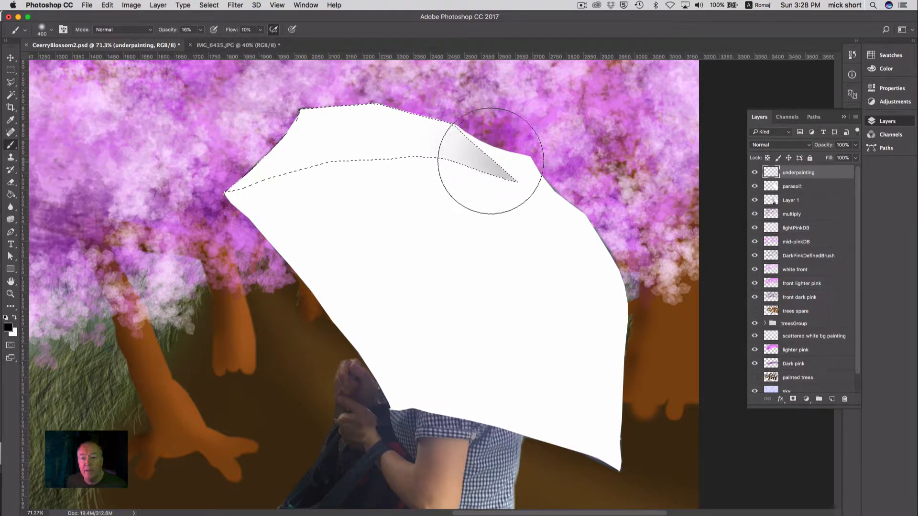
{"action": "mouse_move", "coordinate": [427, 133]}
{"action": "left_mouse_down"}
{"action": "mouse_move", "coordinate": [410, 144]}
{"action": "mouse_move", "coordinate": [424, 134]}
{"action": "left_mouse_up"}
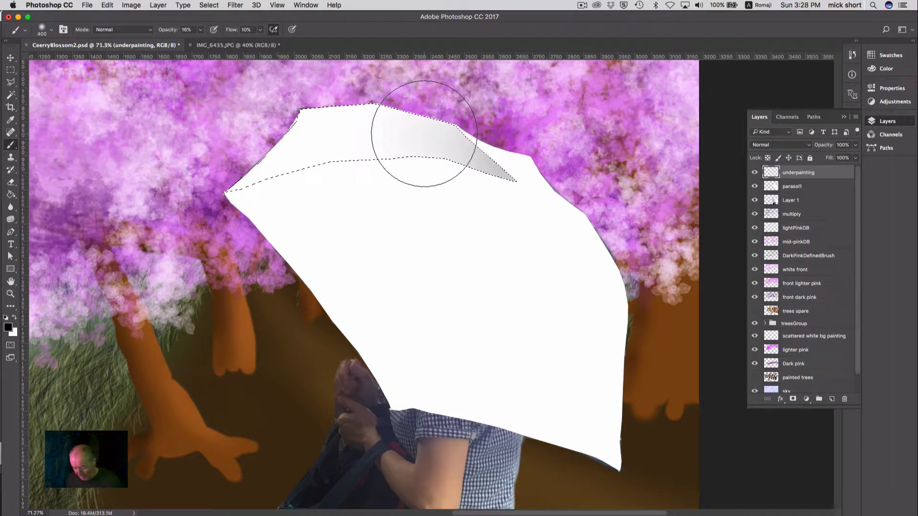
Step: Deepen the grey shading along the upper segment's edges with a brush reduced to 125 px, and deselect it
{"action": "key", "text": "bracketleft"}
{"action": "key", "text": "bracketleft"}
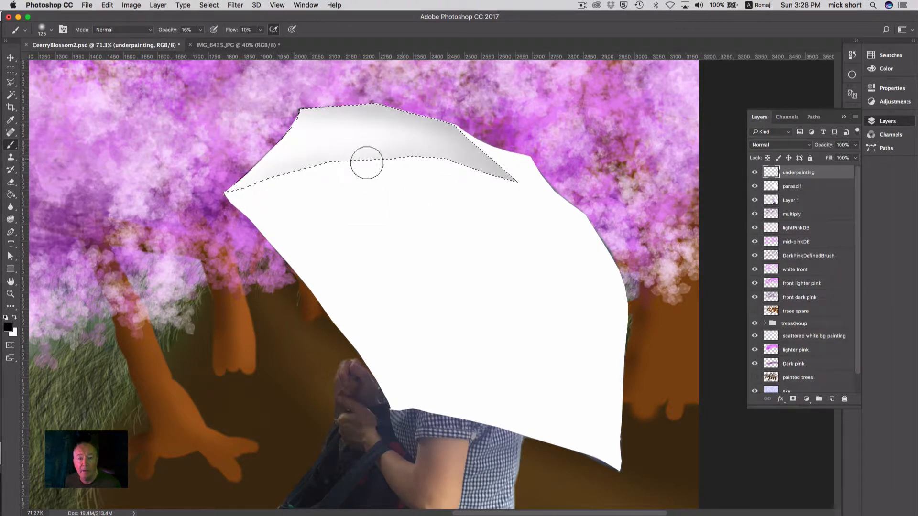
{"action": "mouse_move", "coordinate": [379, 171]}
{"action": "left_mouse_down"}
{"action": "mouse_move", "coordinate": [352, 159]}
{"action": "mouse_move", "coordinate": [205, 189]}
{"action": "mouse_move", "coordinate": [352, 165]}
{"action": "left_mouse_up"}
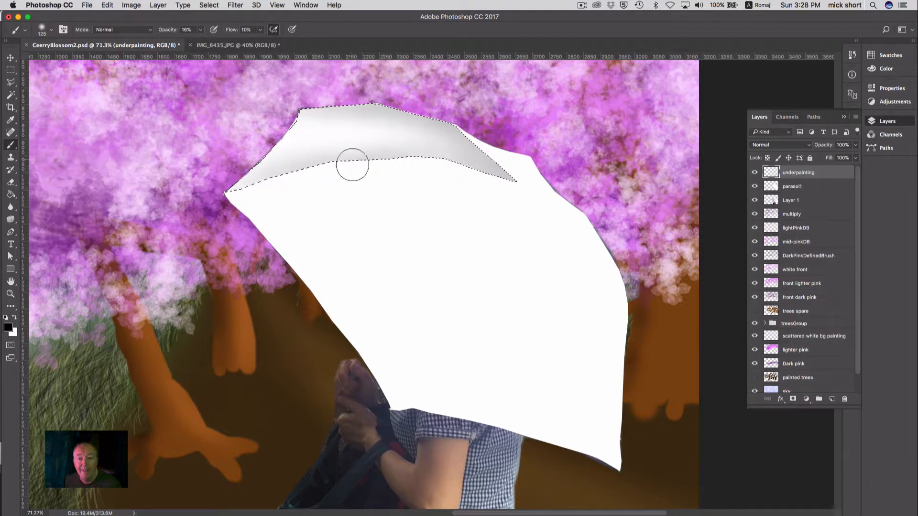
{"action": "left_click_drag", "start_coordinate": [229, 187], "coordinate": [412, 158]}
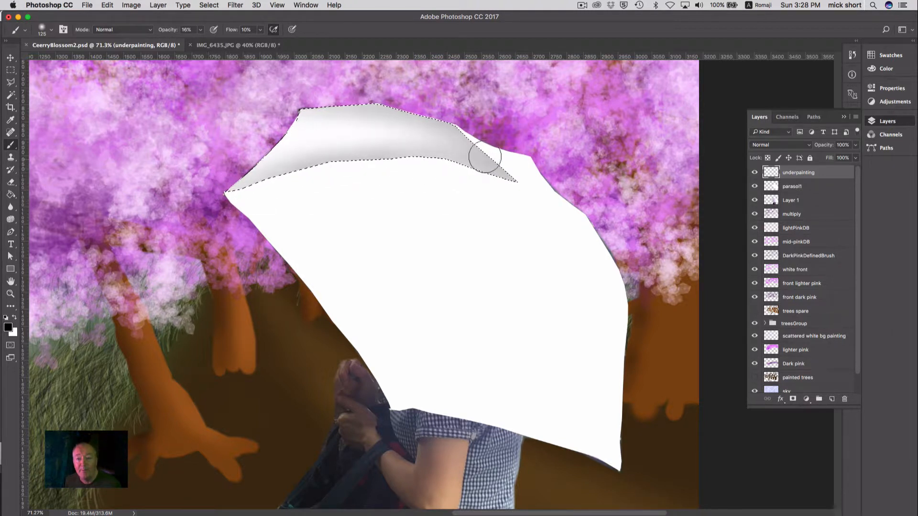
{"action": "left_click_drag", "start_coordinate": [484, 157], "coordinate": [503, 166]}
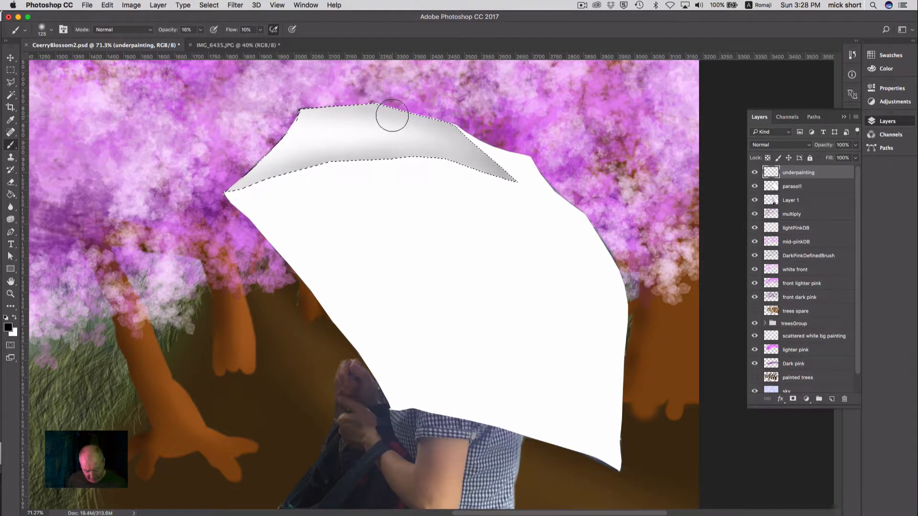
{"action": "key", "text": "super+d"}
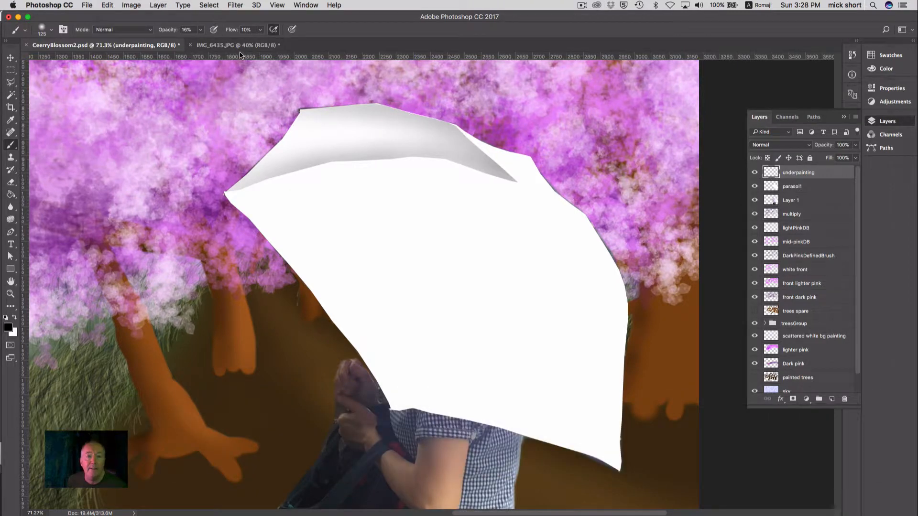
Step: Load the saved segment2 channel as a new selection
{"action": "left_click", "coordinate": [215, 5]}
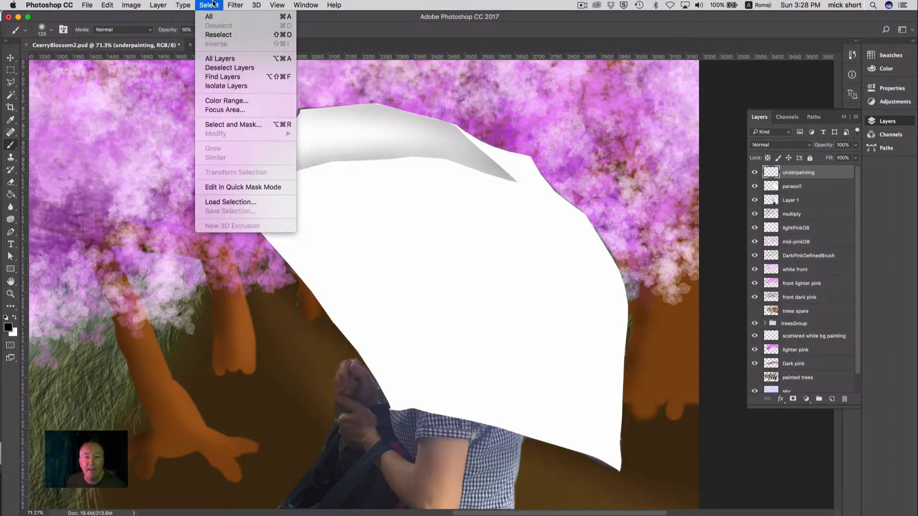
{"action": "left_click", "coordinate": [258, 202]}
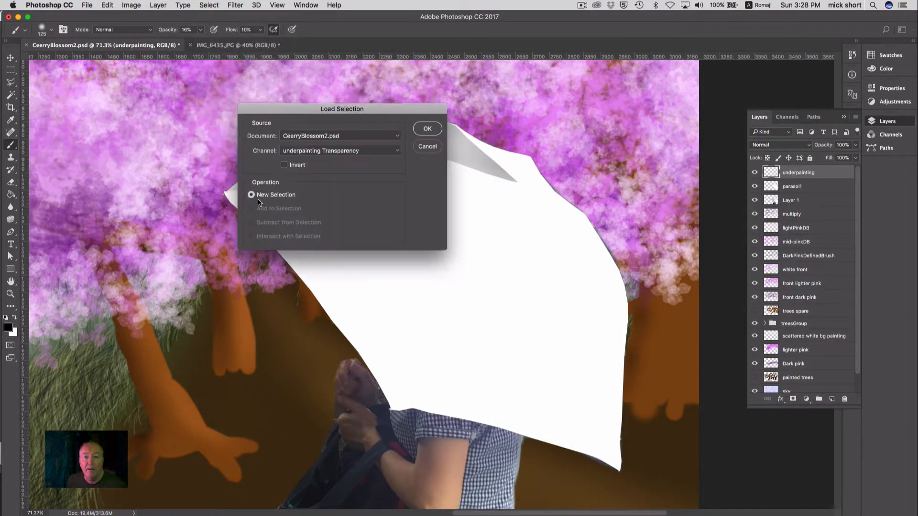
{"action": "left_click", "coordinate": [395, 151]}
{"action": "left_click", "coordinate": [389, 176]}
{"action": "left_click", "coordinate": [426, 128]}
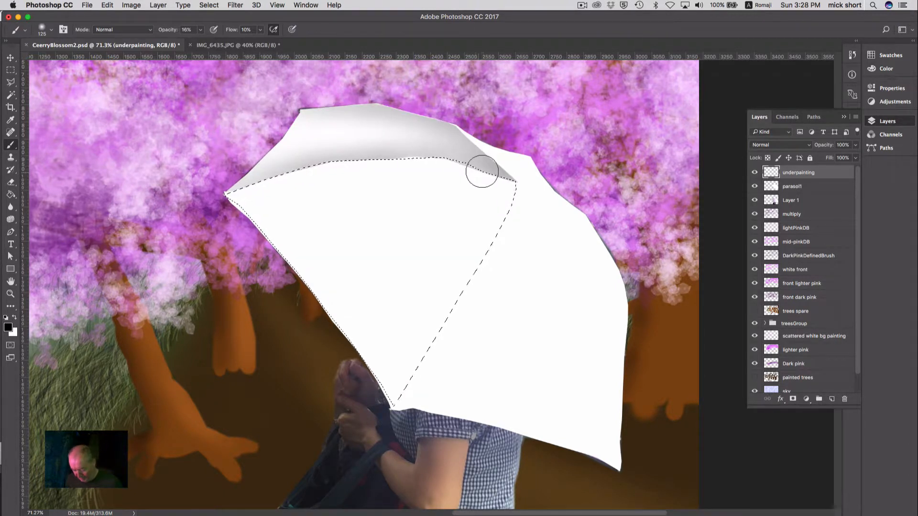
Step: Shade the upper right end of the parasol's segment2 selection grey with the brush enlarged to 250 px
{"action": "key", "text": "bracketright"}
{"action": "key", "text": "bracketright"}
{"action": "key", "text": "bracketright"}
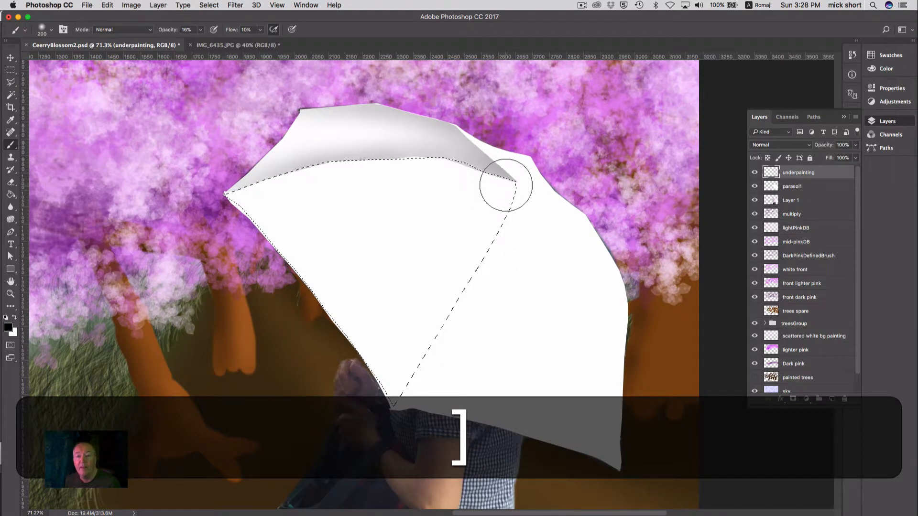
{"action": "key", "text": "bracketright"}
{"action": "key", "text": "bracketright"}
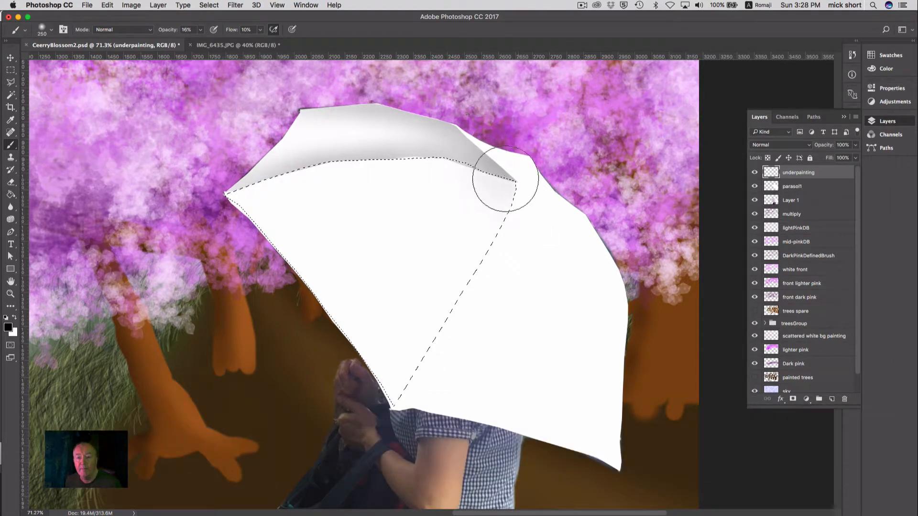
{"action": "mouse_move", "coordinate": [474, 159]}
{"action": "left_mouse_down"}
{"action": "mouse_move", "coordinate": [552, 221]}
{"action": "mouse_move", "coordinate": [452, 166]}
{"action": "mouse_move", "coordinate": [499, 228]}
{"action": "mouse_move", "coordinate": [448, 167]}
{"action": "mouse_move", "coordinate": [496, 248]}
{"action": "mouse_move", "coordinate": [463, 229]}
{"action": "mouse_move", "coordinate": [435, 184]}
{"action": "mouse_move", "coordinate": [433, 218]}
{"action": "mouse_move", "coordinate": [482, 289]}
{"action": "mouse_move", "coordinate": [499, 167]}
{"action": "left_mouse_up"}
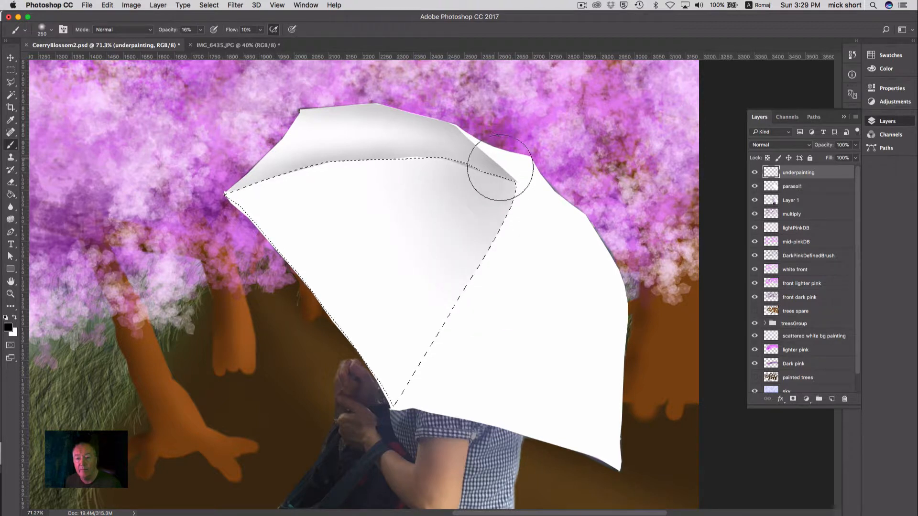
{"action": "mouse_move", "coordinate": [494, 210]}
{"action": "left_mouse_down"}
{"action": "mouse_move", "coordinate": [448, 241]}
{"action": "mouse_move", "coordinate": [406, 173]}
{"action": "mouse_move", "coordinate": [454, 289]}
{"action": "mouse_move", "coordinate": [395, 234]}
{"action": "left_mouse_up"}
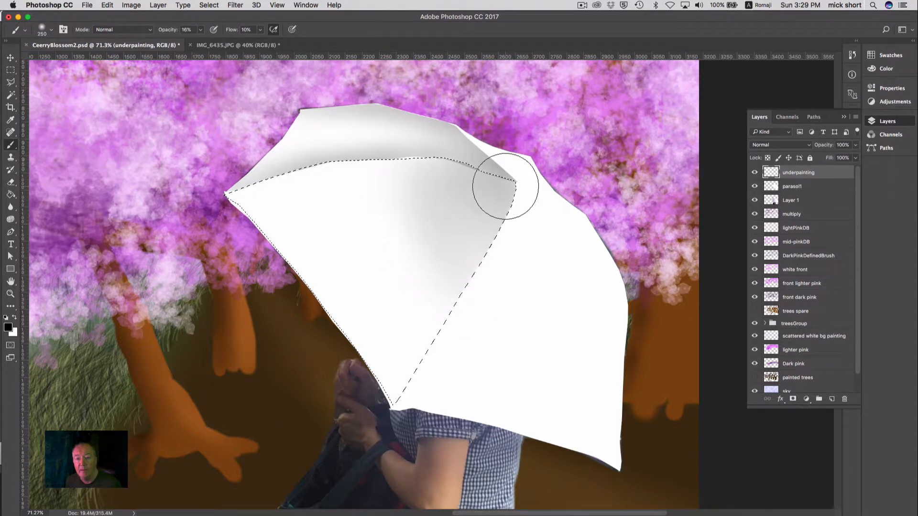
Step: Deepen the grey shading along segment2's upper and right edges with the brush reduced to 125 px
{"action": "key", "text": "bracketleft"}
{"action": "key", "text": "bracketleft"}
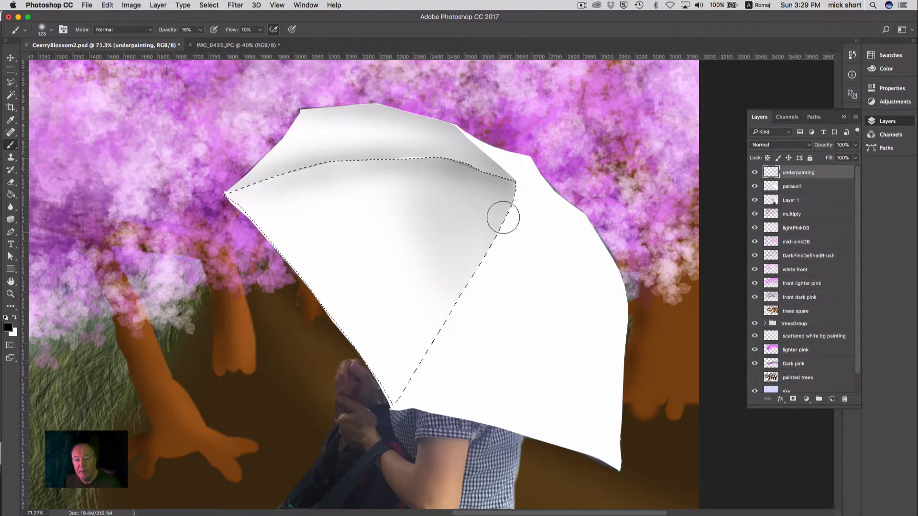
{"action": "left_click_drag", "start_coordinate": [439, 320], "coordinate": [406, 379]}
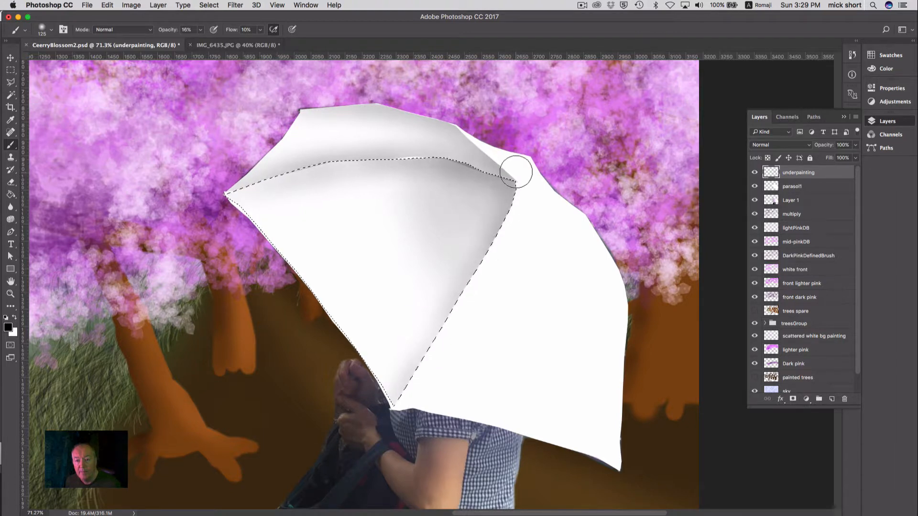
Step: Enlarge the brush to 200 px and deselect segment2
{"action": "key", "text": "bracketleft"}
{"action": "key", "text": "bracketright"}
{"action": "key", "text": "bracketright"}
{"action": "key", "text": "bracketright"}
{"action": "key", "text": "bracketright"}
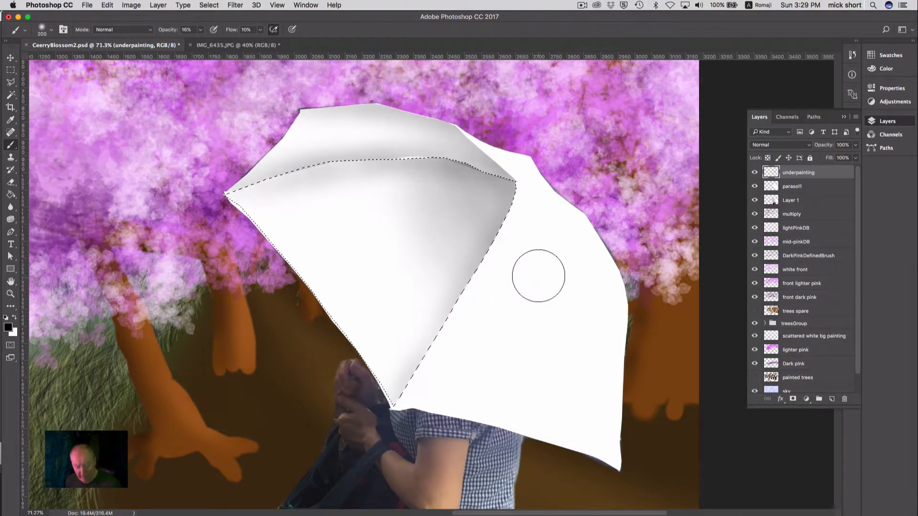
{"action": "key", "text": "super+d"}
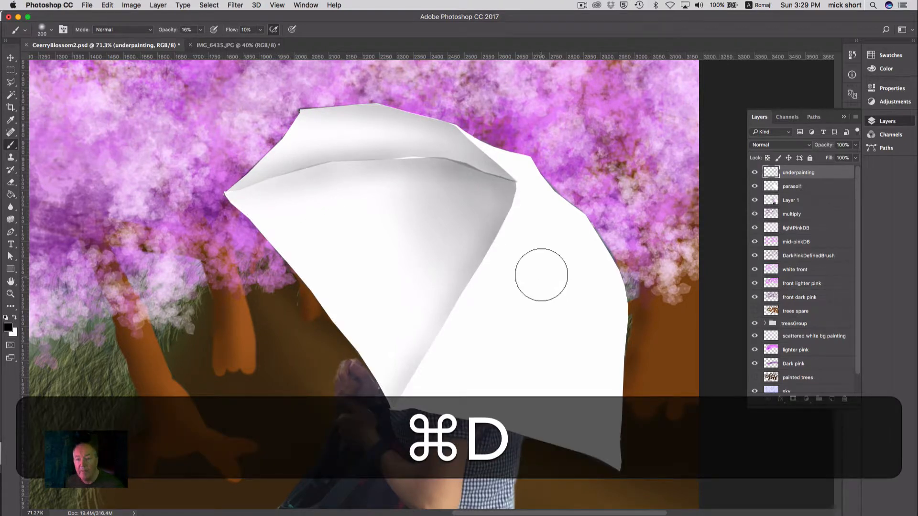
Step: Load the saved segment3 channel as a new selection and shade its pointed top and edges grey before deselecting it
{"action": "left_click", "coordinate": [215, 4]}
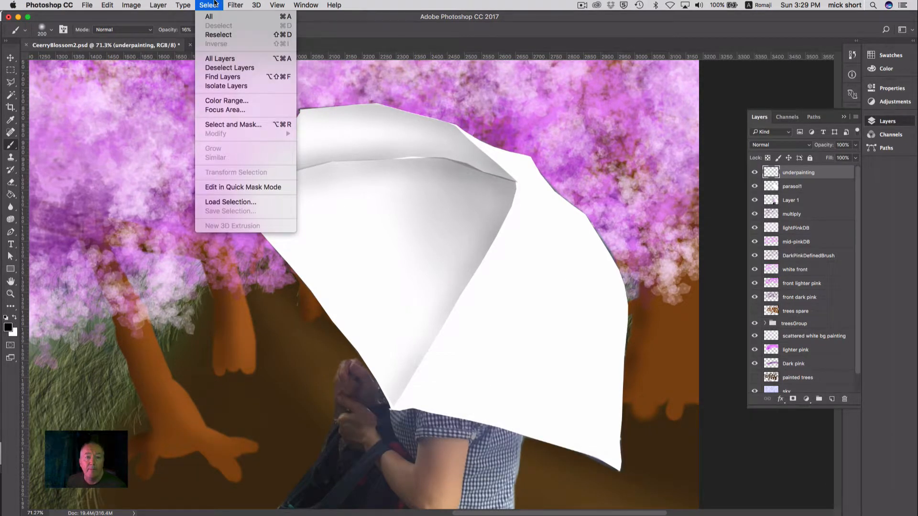
{"action": "left_click", "coordinate": [251, 202]}
{"action": "left_click", "coordinate": [396, 151]}
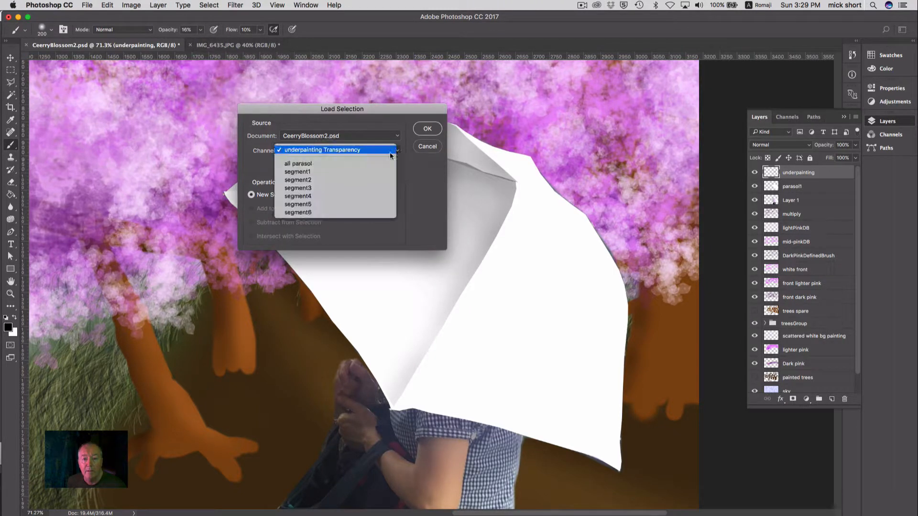
{"action": "left_click", "coordinate": [352, 188]}
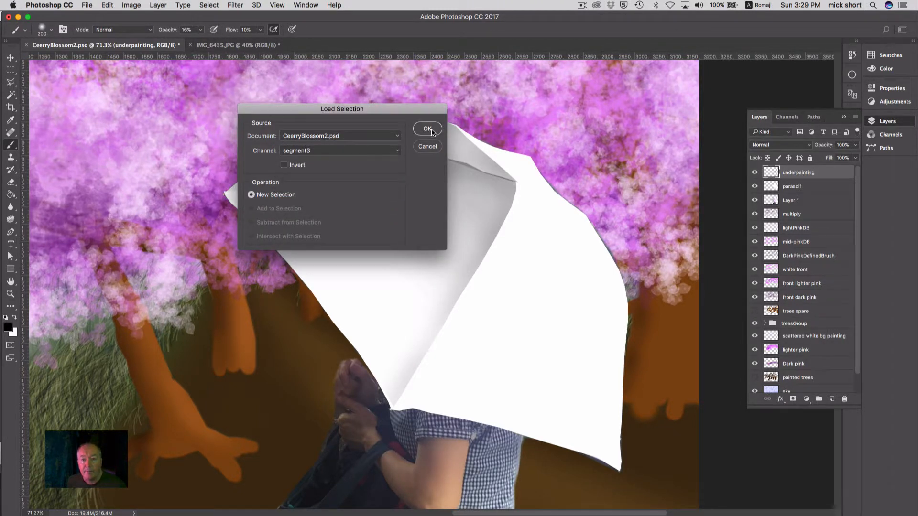
{"action": "left_click", "coordinate": [426, 130]}
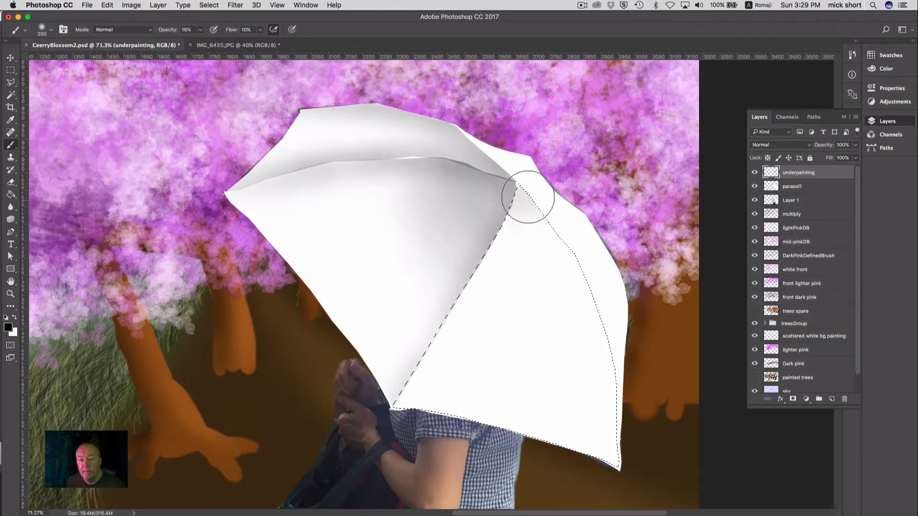
{"action": "mouse_move", "coordinate": [500, 247]}
{"action": "left_mouse_down"}
{"action": "mouse_move", "coordinate": [473, 269]}
{"action": "mouse_move", "coordinate": [499, 239]}
{"action": "mouse_move", "coordinate": [428, 355]}
{"action": "mouse_move", "coordinate": [429, 318]}
{"action": "mouse_move", "coordinate": [411, 384]}
{"action": "mouse_move", "coordinate": [514, 194]}
{"action": "mouse_move", "coordinate": [560, 257]}
{"action": "mouse_move", "coordinate": [548, 228]}
{"action": "mouse_move", "coordinate": [545, 241]}
{"action": "mouse_move", "coordinate": [622, 361]}
{"action": "mouse_move", "coordinate": [579, 285]}
{"action": "mouse_move", "coordinate": [630, 411]}
{"action": "mouse_move", "coordinate": [607, 346]}
{"action": "mouse_move", "coordinate": [626, 479]}
{"action": "mouse_move", "coordinate": [613, 405]}
{"action": "mouse_move", "coordinate": [538, 303]}
{"action": "mouse_move", "coordinate": [512, 225]}
{"action": "mouse_move", "coordinate": [520, 207]}
{"action": "mouse_move", "coordinate": [504, 225]}
{"action": "mouse_move", "coordinate": [596, 233]}
{"action": "mouse_move", "coordinate": [521, 252]}
{"action": "mouse_move", "coordinate": [501, 273]}
{"action": "mouse_move", "coordinate": [596, 273]}
{"action": "mouse_move", "coordinate": [483, 277]}
{"action": "mouse_move", "coordinate": [483, 286]}
{"action": "mouse_move", "coordinate": [617, 299]}
{"action": "mouse_move", "coordinate": [546, 307]}
{"action": "mouse_move", "coordinate": [481, 293]}
{"action": "mouse_move", "coordinate": [615, 326]}
{"action": "mouse_move", "coordinate": [494, 323]}
{"action": "mouse_move", "coordinate": [641, 350]}
{"action": "mouse_move", "coordinate": [522, 363]}
{"action": "mouse_move", "coordinate": [476, 349]}
{"action": "mouse_move", "coordinate": [572, 337]}
{"action": "mouse_move", "coordinate": [604, 310]}
{"action": "left_mouse_up"}
{"action": "key", "text": "super+d"}
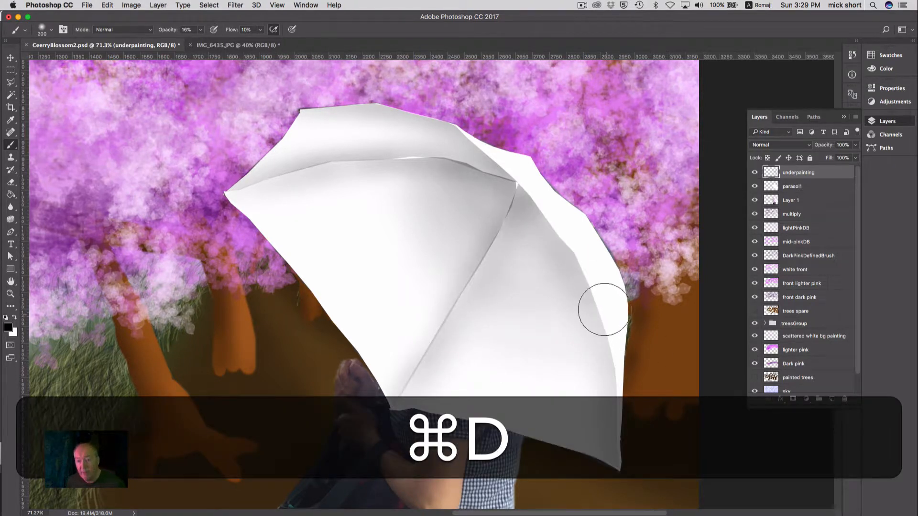
Step: Load the saved channel of the long narrow segment on the parasol's right side as a new selection
{"action": "left_click", "coordinate": [209, 4]}
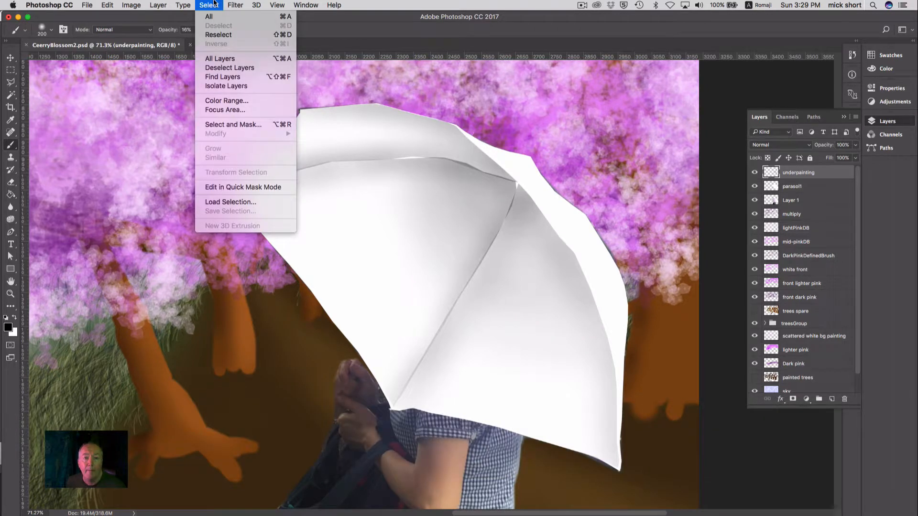
{"action": "left_click", "coordinate": [248, 203]}
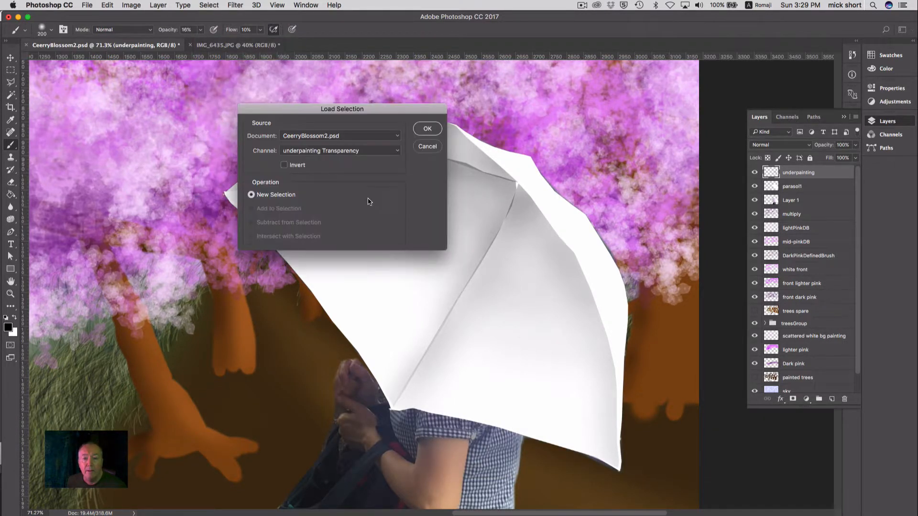
{"action": "left_click", "coordinate": [396, 151]}
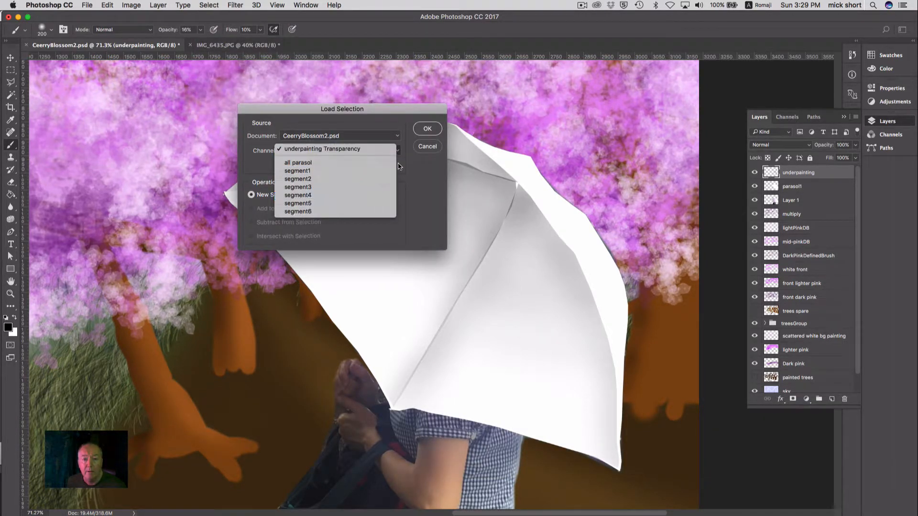
{"action": "left_click", "coordinate": [378, 205]}
{"action": "key", "text": "Return"}
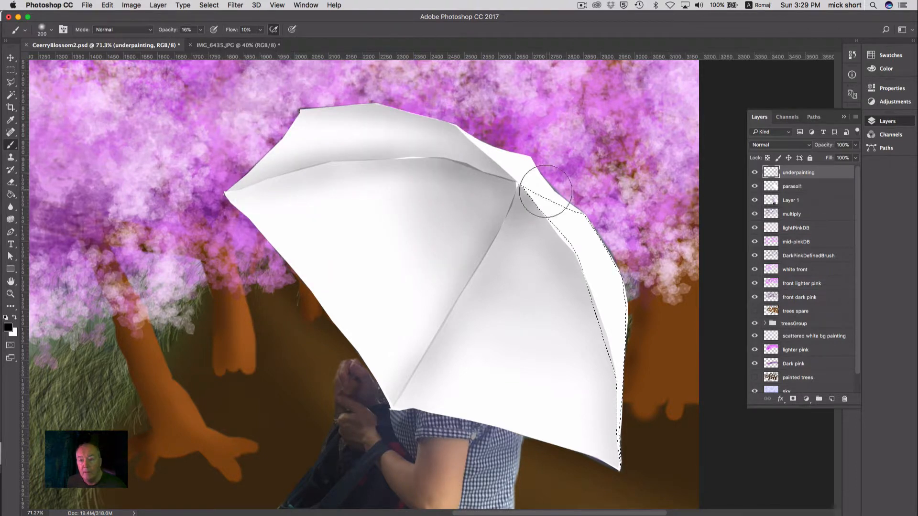
Step: Shade the long narrow right-hand segment grey along its length with the 200 px brush, and deselect it
{"action": "mouse_move", "coordinate": [511, 180]}
{"action": "left_mouse_down"}
{"action": "mouse_move", "coordinate": [553, 215]}
{"action": "mouse_move", "coordinate": [569, 246]}
{"action": "mouse_move", "coordinate": [554, 215]}
{"action": "mouse_move", "coordinate": [591, 219]}
{"action": "mouse_move", "coordinate": [609, 328]}
{"action": "mouse_move", "coordinate": [608, 424]}
{"action": "mouse_move", "coordinate": [616, 408]}
{"action": "left_mouse_up"}
{"action": "mouse_move", "coordinate": [531, 221]}
{"action": "left_mouse_down"}
{"action": "mouse_move", "coordinate": [569, 225]}
{"action": "mouse_move", "coordinate": [560, 213]}
{"action": "mouse_move", "coordinate": [585, 193]}
{"action": "mouse_move", "coordinate": [566, 196]}
{"action": "mouse_move", "coordinate": [622, 253]}
{"action": "mouse_move", "coordinate": [575, 198]}
{"action": "mouse_move", "coordinate": [634, 250]}
{"action": "mouse_move", "coordinate": [608, 253]}
{"action": "mouse_move", "coordinate": [578, 236]}
{"action": "mouse_move", "coordinate": [634, 387]}
{"action": "mouse_move", "coordinate": [594, 216]}
{"action": "left_mouse_up"}
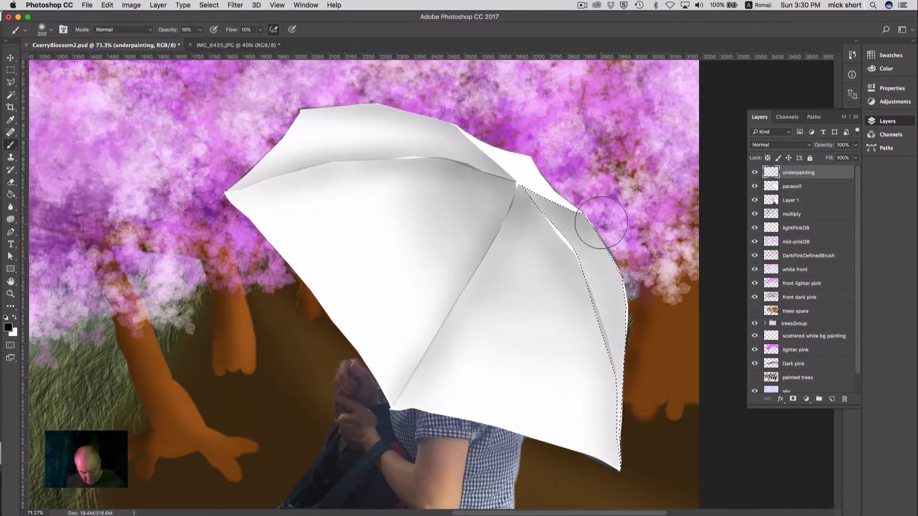
{"action": "key", "text": "super+d"}
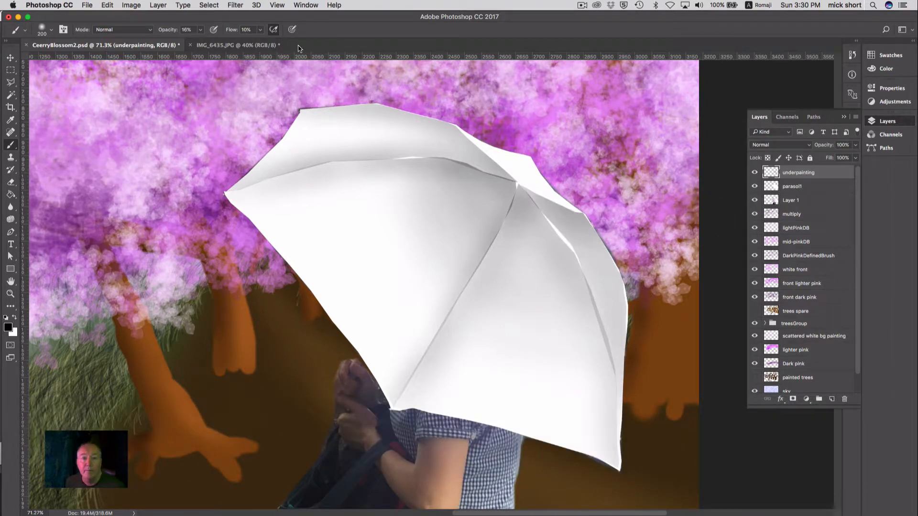
Step: Load the saved channel of the small triangular segment just right of the parasol's tip as a new selection
{"action": "left_click", "coordinate": [209, 5]}
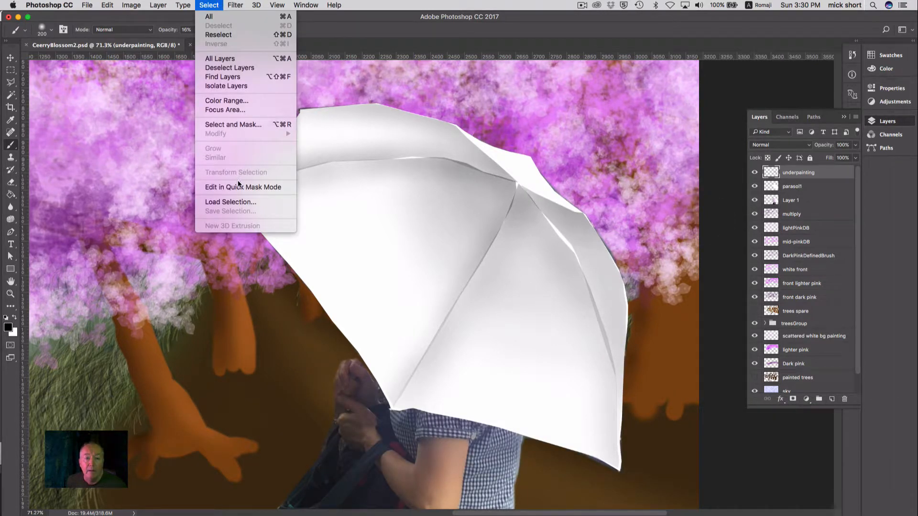
{"action": "left_click", "coordinate": [239, 201]}
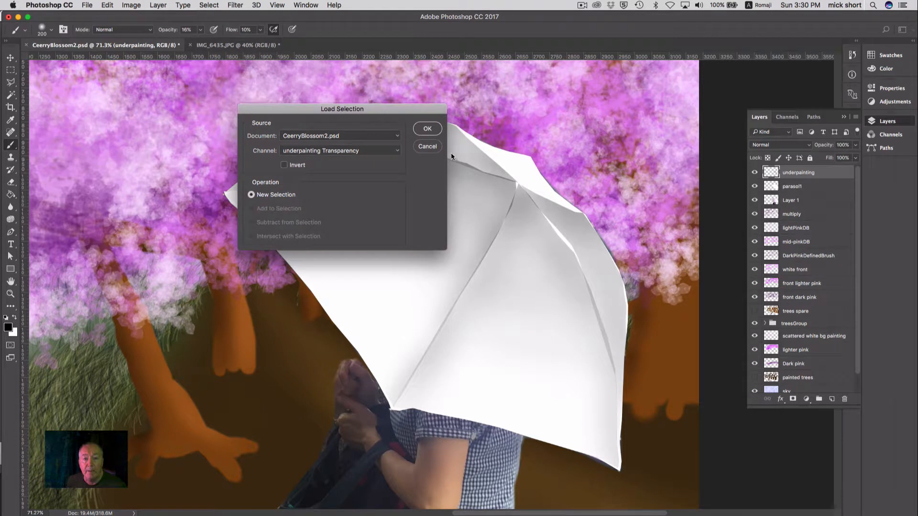
{"action": "left_click", "coordinate": [389, 151]}
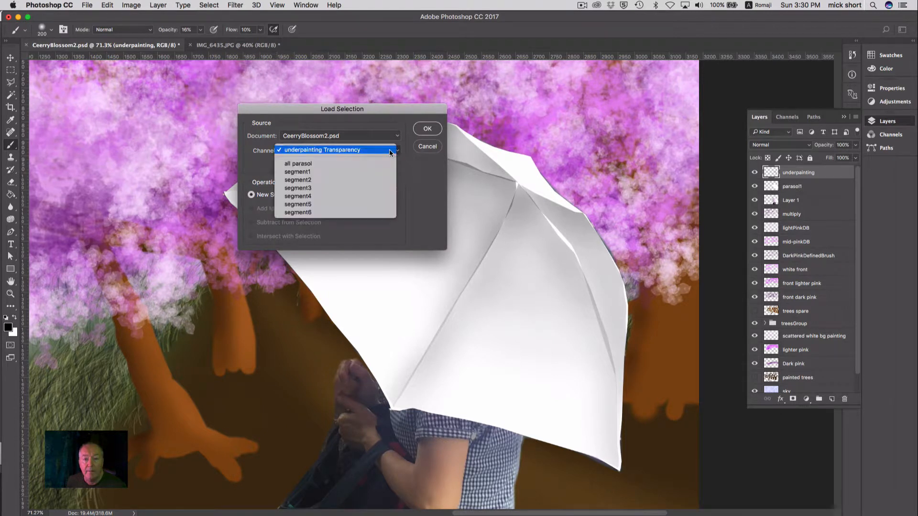
{"action": "left_click", "coordinate": [428, 128]}
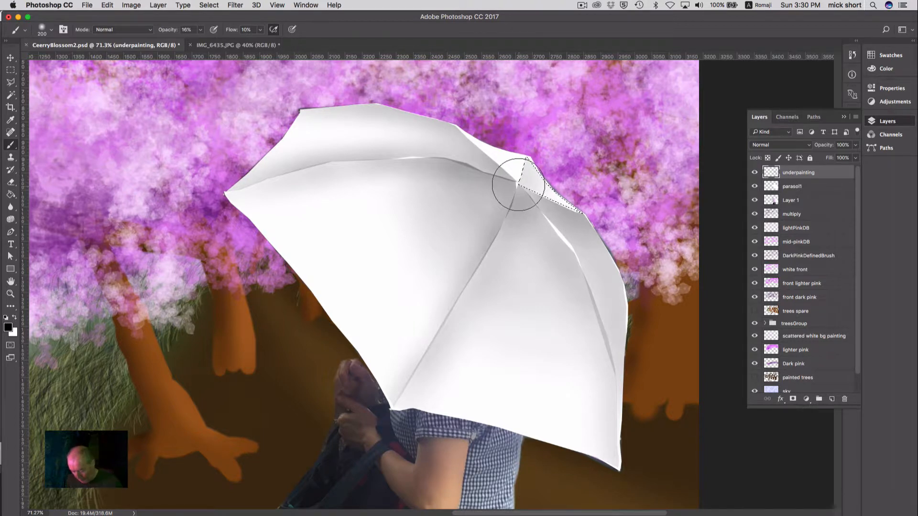
Step: Shade the small triangular segment grey, reducing the brush to 125 px and 100 px, and deselect it
{"action": "key", "text": "bracketleft"}
{"action": "key", "text": "bracketleft"}
{"action": "key", "text": "bracketleft"}
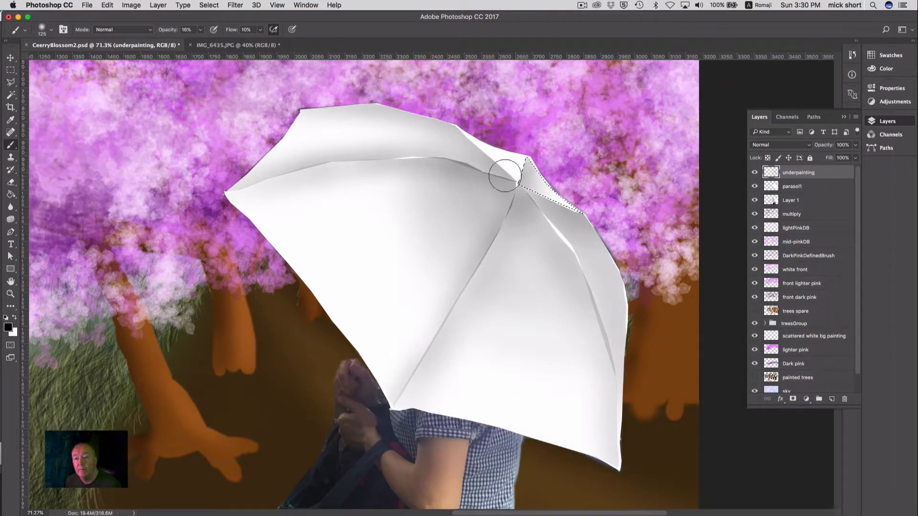
{"action": "key", "text": "bracketleft"}
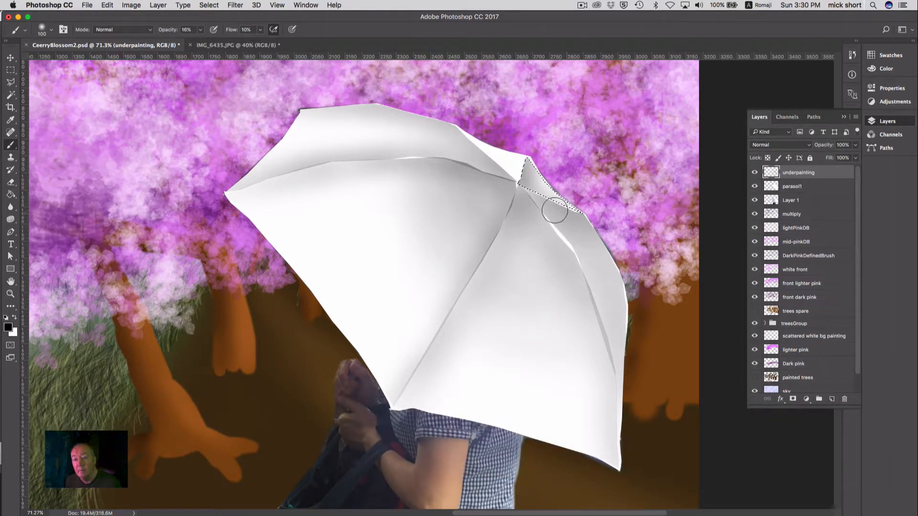
{"action": "key", "text": "super+d"}
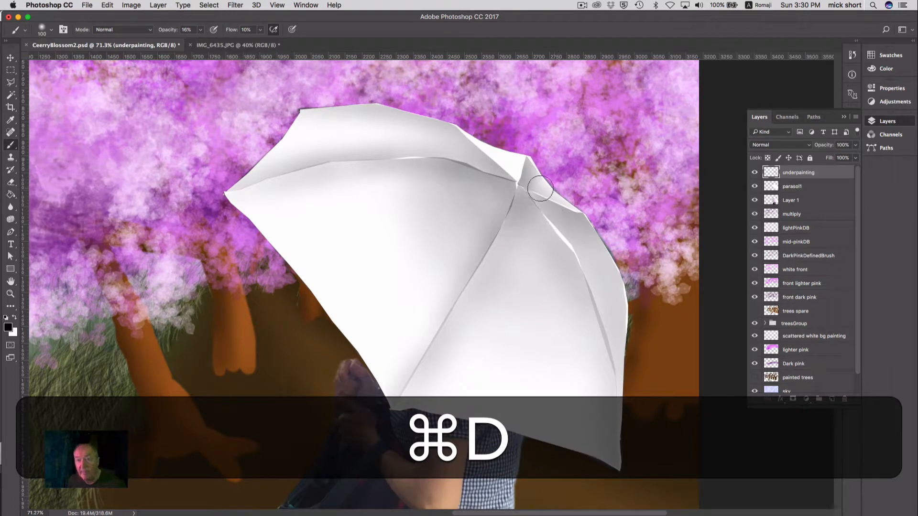
Step: Load the saved segment6 channel as a new selection
{"action": "left_click", "coordinate": [208, 4]}
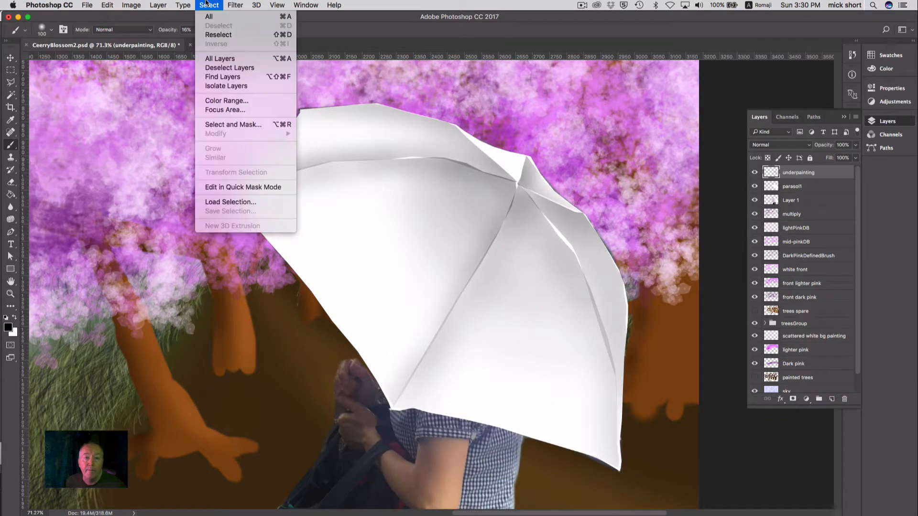
{"action": "left_click", "coordinate": [241, 202]}
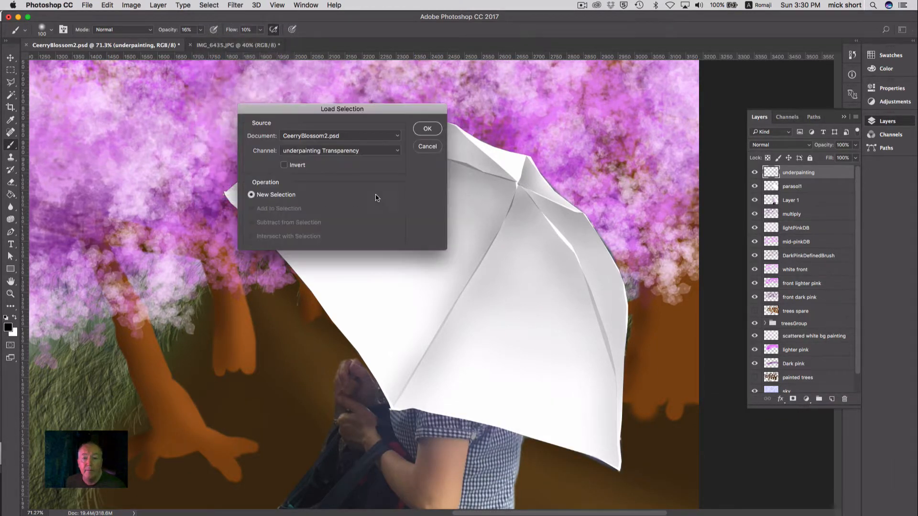
{"action": "left_click", "coordinate": [399, 154]}
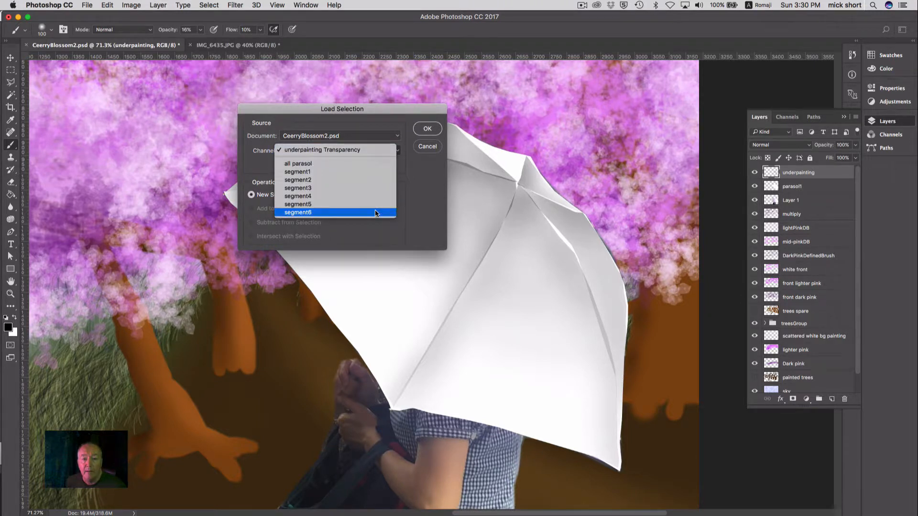
{"action": "left_click", "coordinate": [335, 215]}
{"action": "left_click", "coordinate": [427, 130]}
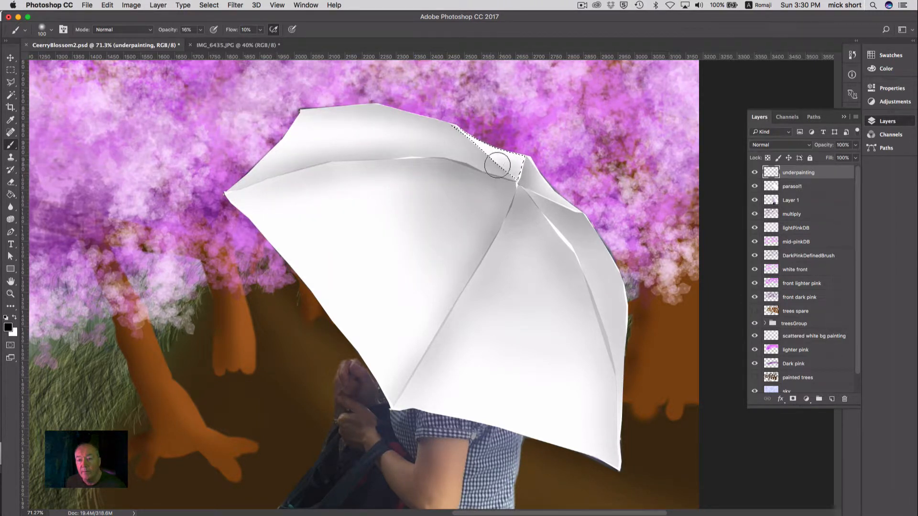
Step: Shade the small segment6 area behind the parasol's tip grey with the 100 px brush, and deselect it
{"action": "left_click_drag", "start_coordinate": [496, 162], "coordinate": [464, 135]}
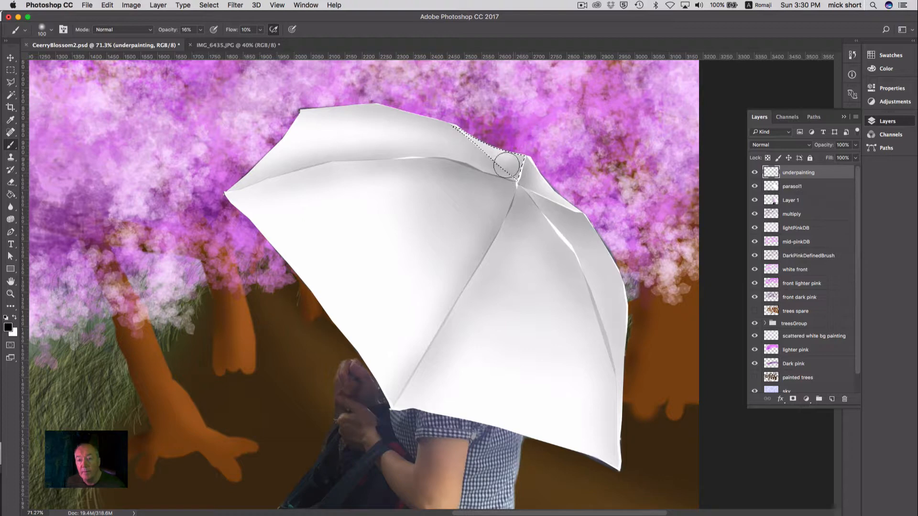
{"action": "left_click_drag", "start_coordinate": [473, 148], "coordinate": [501, 164]}
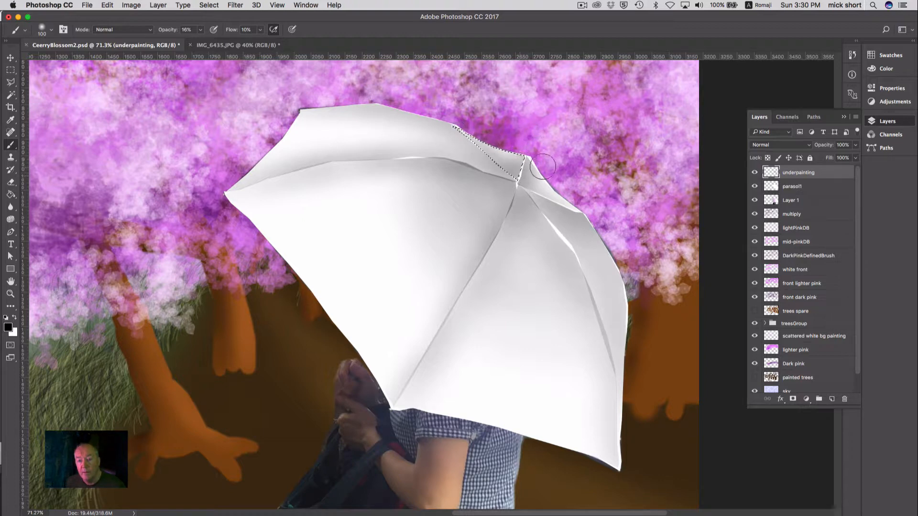
{"action": "key", "text": "super+d"}
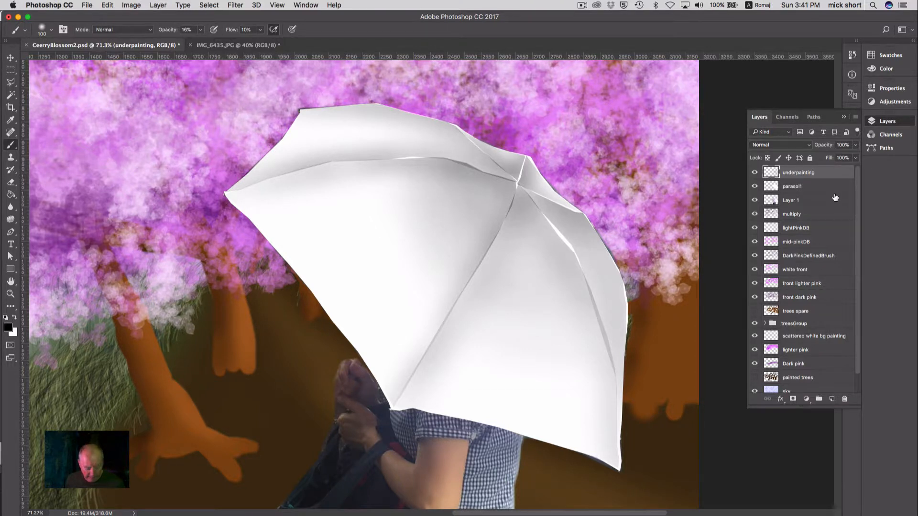
{"action": "key", "text": "super+Tab"}
{"action": "key", "text": "super+Tab"}
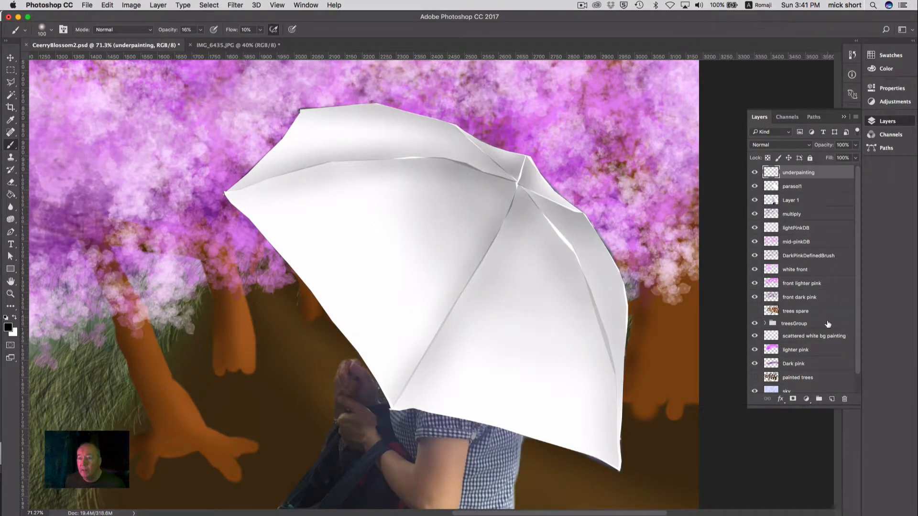
Step: Create a new layer group above the underpainting layer
{"action": "left_click", "coordinate": [819, 399]}
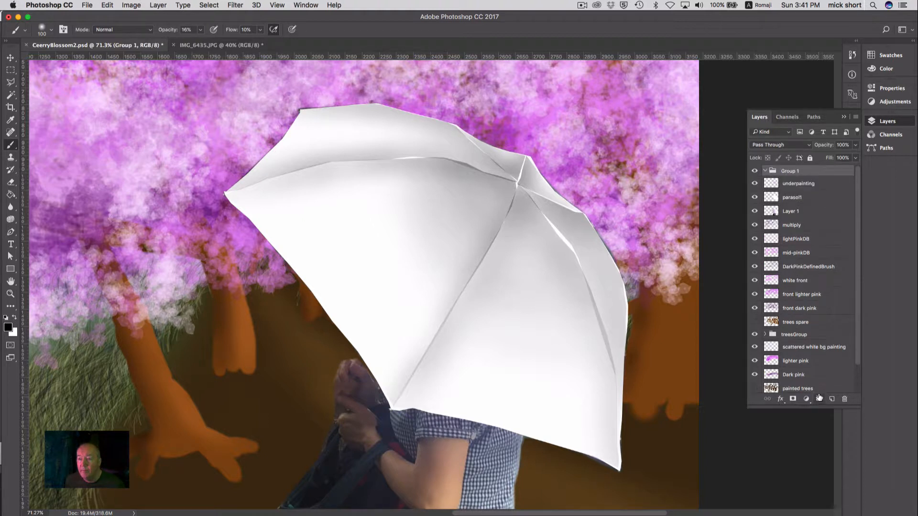
Step: Rename the new group parasol and move the underpainting and parasol1 layers into it, keeping underpainting above parasol1
{"action": "double_click", "coordinate": [792, 172]}
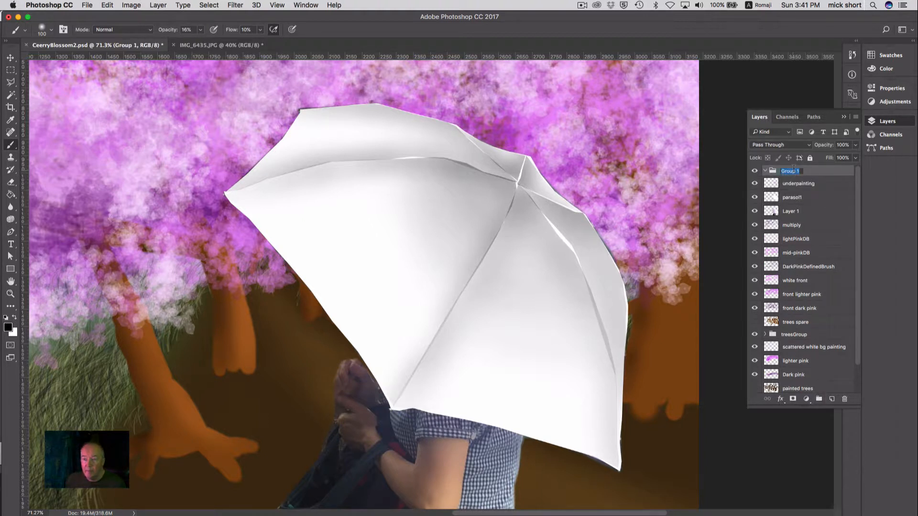
{"action": "type", "text": "parasol"}
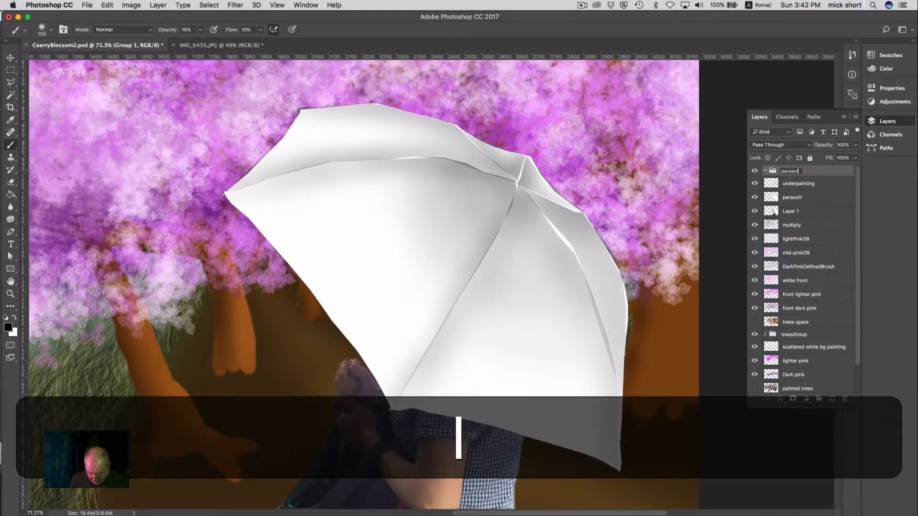
{"action": "key", "text": "Return"}
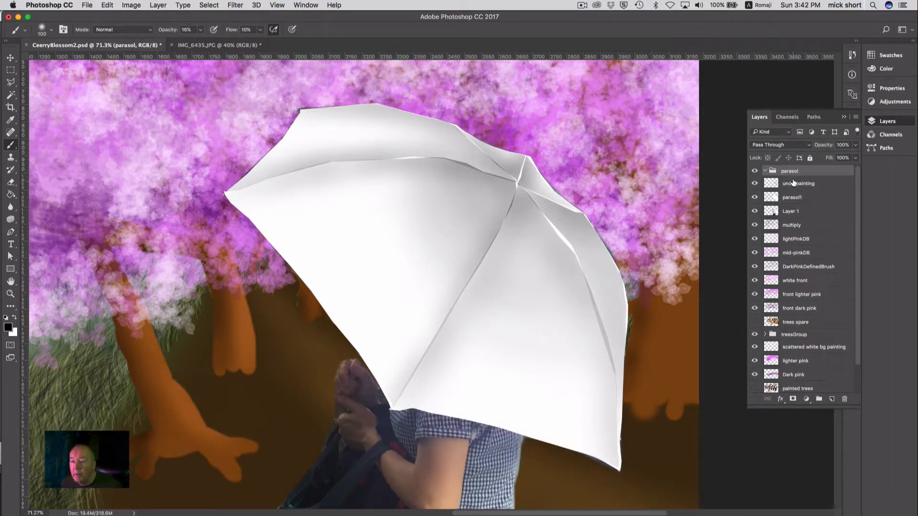
{"action": "mouse_move", "coordinate": [793, 182]}
{"action": "left_mouse_down"}
{"action": "mouse_move", "coordinate": [793, 172]}
{"action": "mouse_move", "coordinate": [794, 190]}
{"action": "mouse_move", "coordinate": [796, 168]}
{"action": "left_mouse_up"}
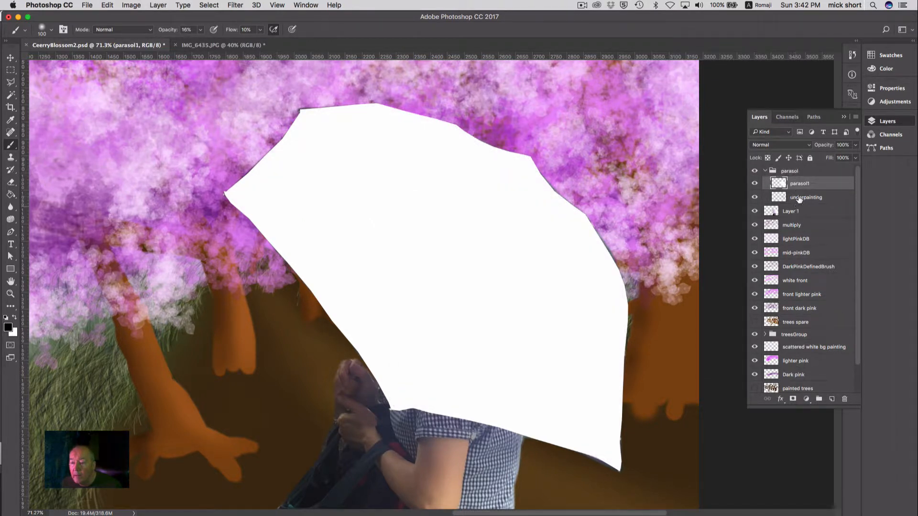
{"action": "left_click_drag", "start_coordinate": [799, 197], "coordinate": [801, 175]}
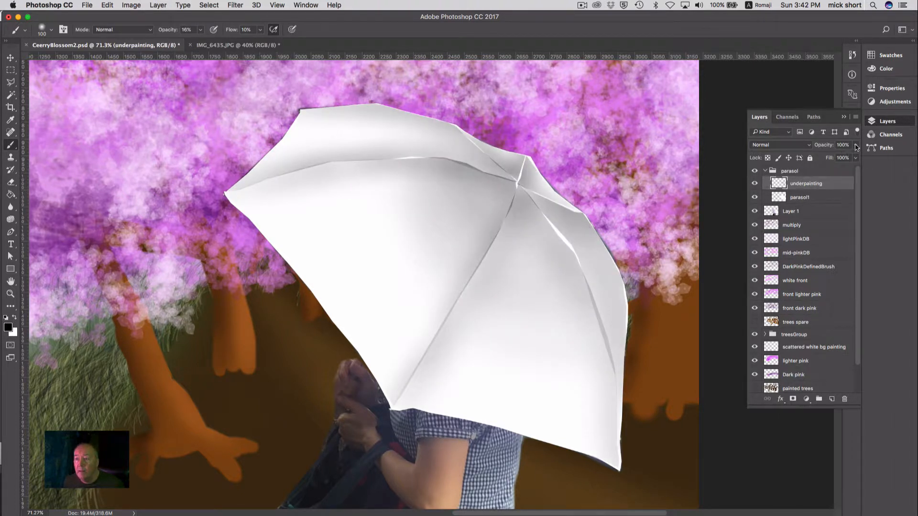
Step: Lower the underpainting layer's opacity to 73% and add a new layer named lightblue above it in the parasol group
{"action": "left_click_drag", "start_coordinate": [856, 147], "coordinate": [842, 154]}
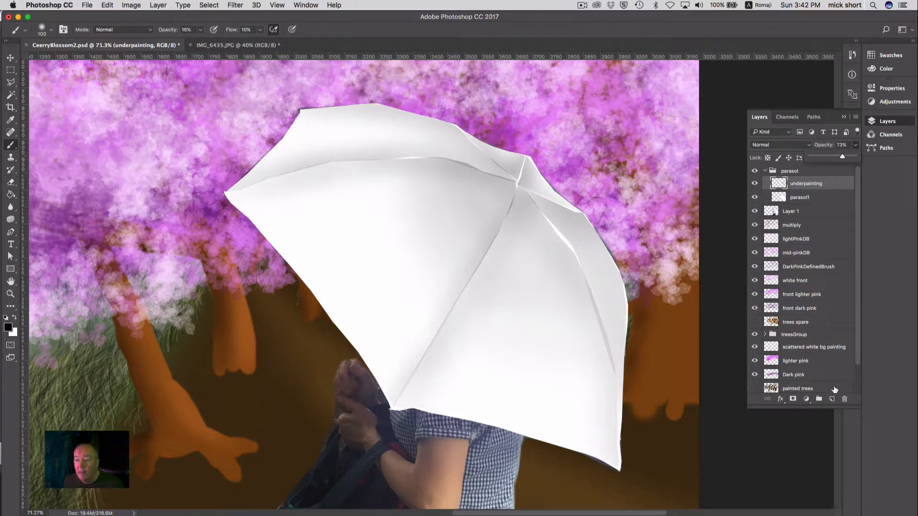
{"action": "left_click", "coordinate": [831, 399]}
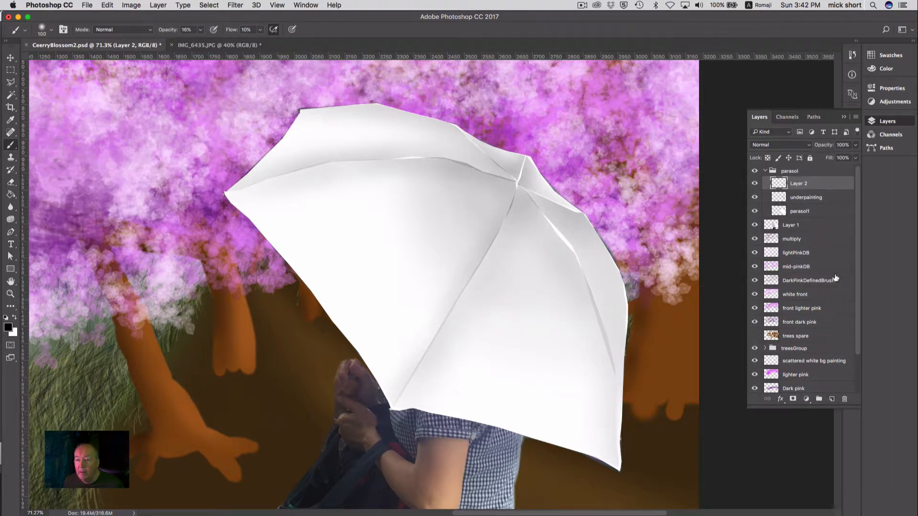
{"action": "double_click", "coordinate": [801, 184]}
{"action": "type", "text": "l"}
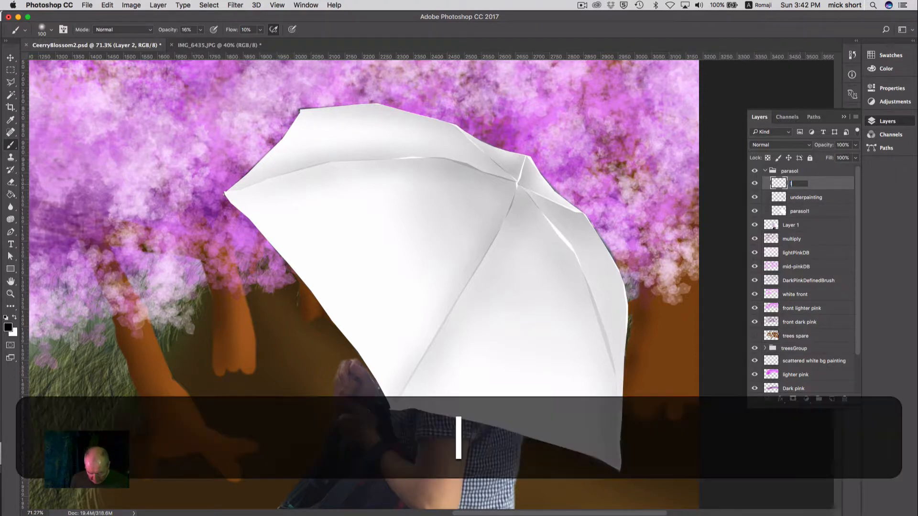
{"action": "type", "text": "ightblue"}
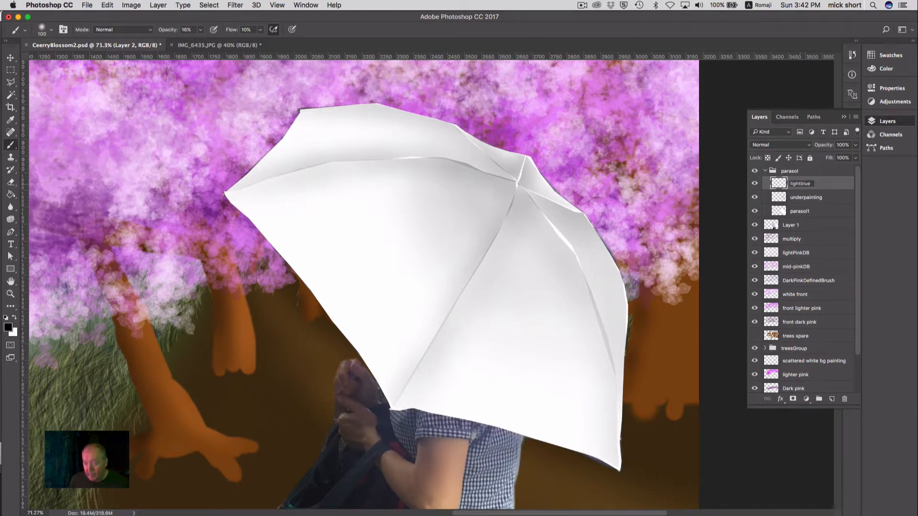
{"action": "key", "text": "Return"}
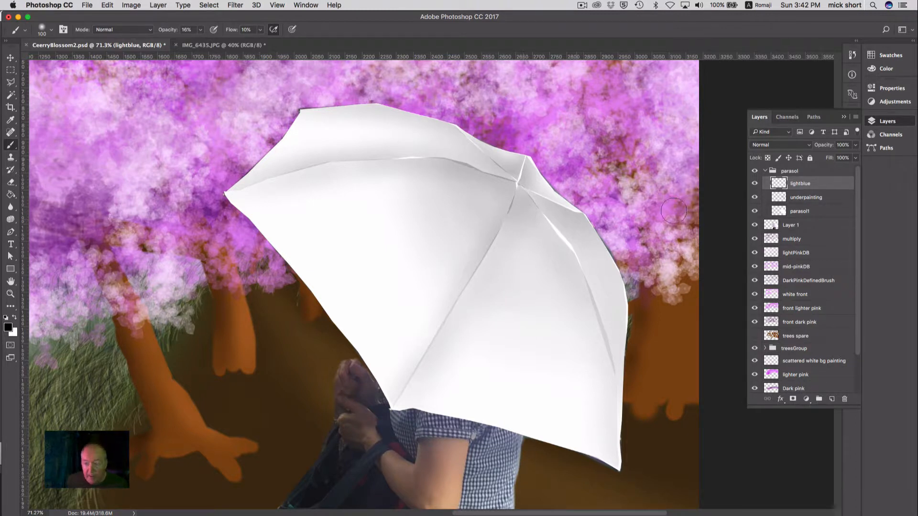
Step: Set the foreground colour to a light blue with RGB values 150, 193, 219
{"action": "left_click", "coordinate": [885, 69]}
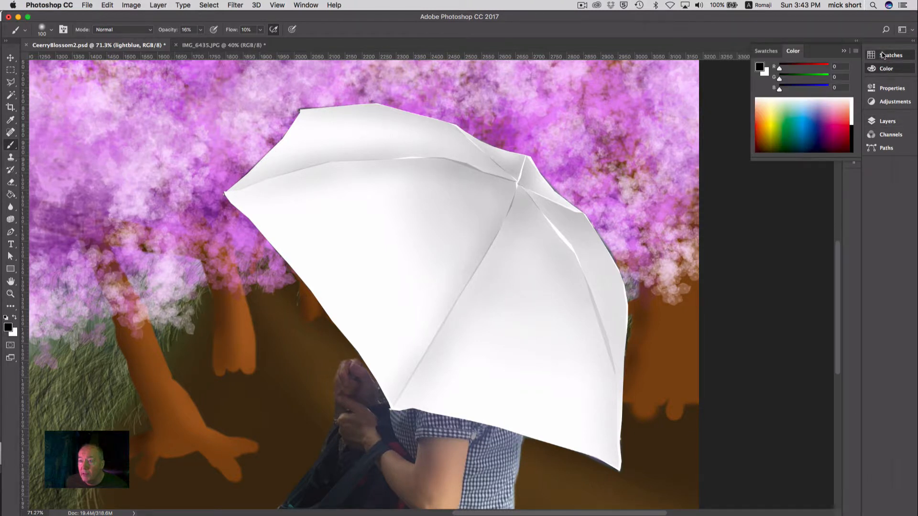
{"action": "left_click", "coordinate": [883, 55]}
{"action": "left_click", "coordinate": [885, 70]}
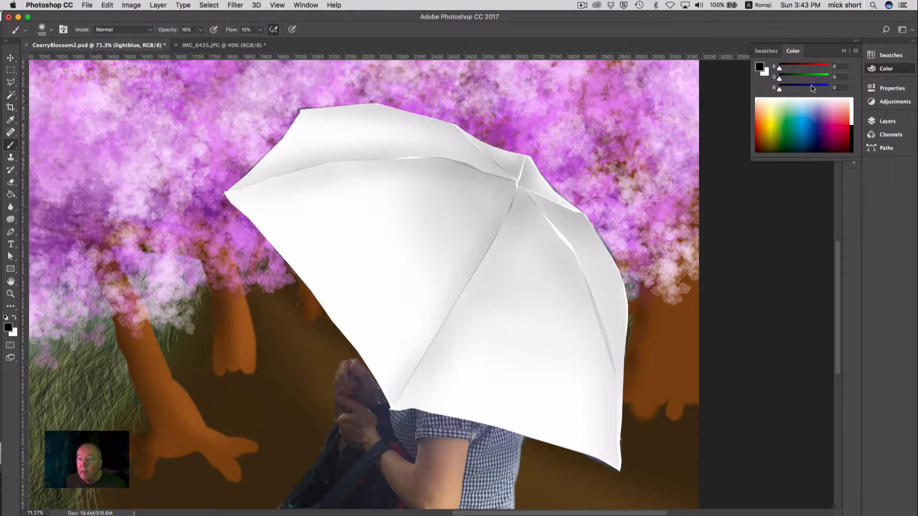
{"action": "left_click", "coordinate": [833, 66]}
{"action": "type", "text": "150"}
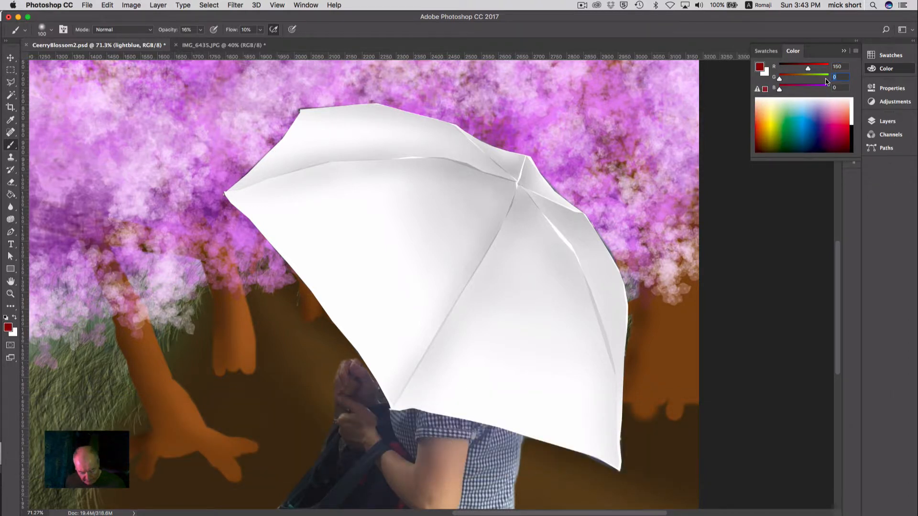
{"action": "type", "text": "143"}
{"action": "key", "text": "Tab"}
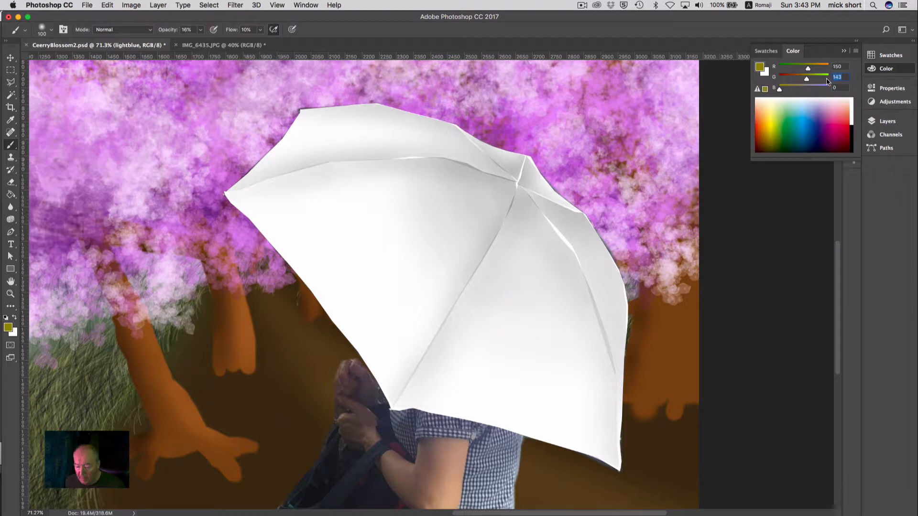
{"action": "type", "text": "19"}
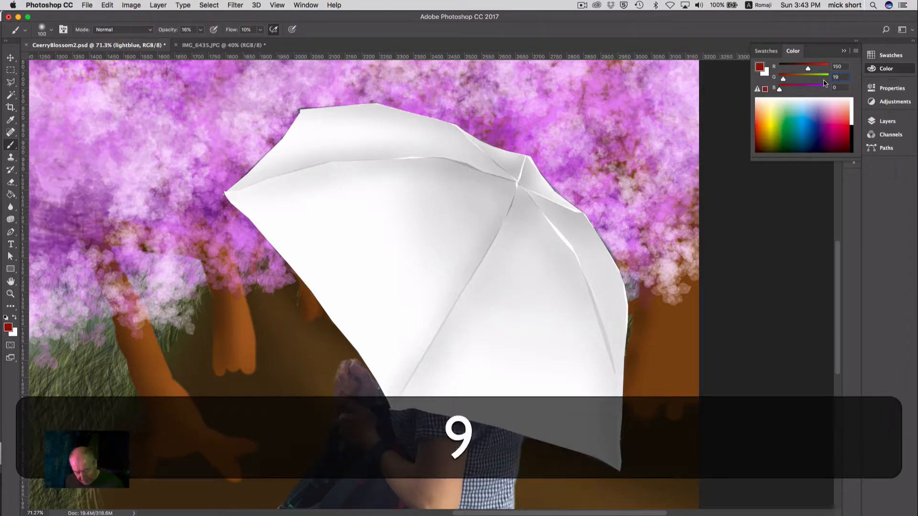
{"action": "type", "text": "3"}
{"action": "key", "text": "Tab"}
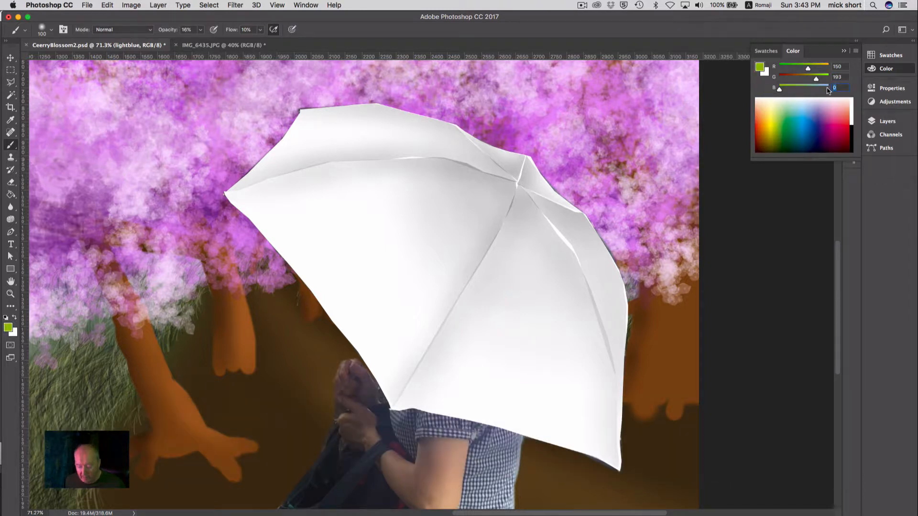
{"action": "type", "text": "21"}
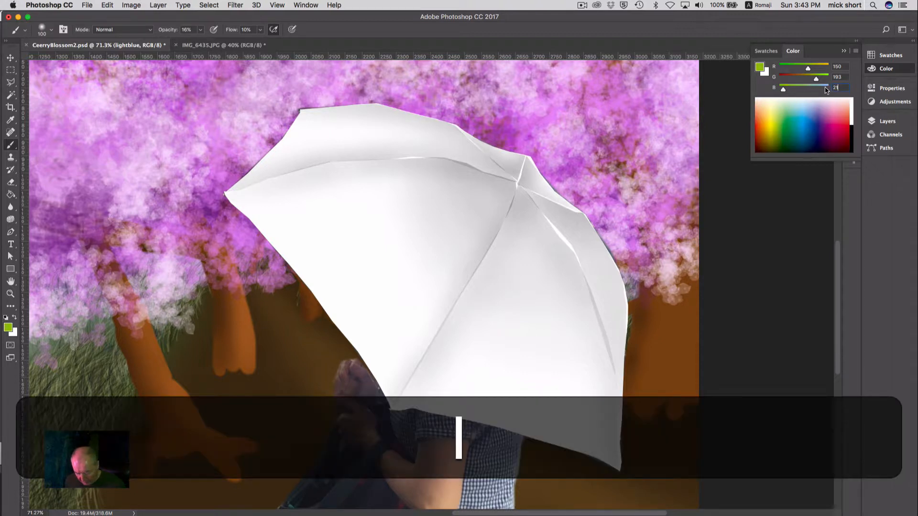
{"action": "type", "text": "9"}
{"action": "key", "text": "Tab"}
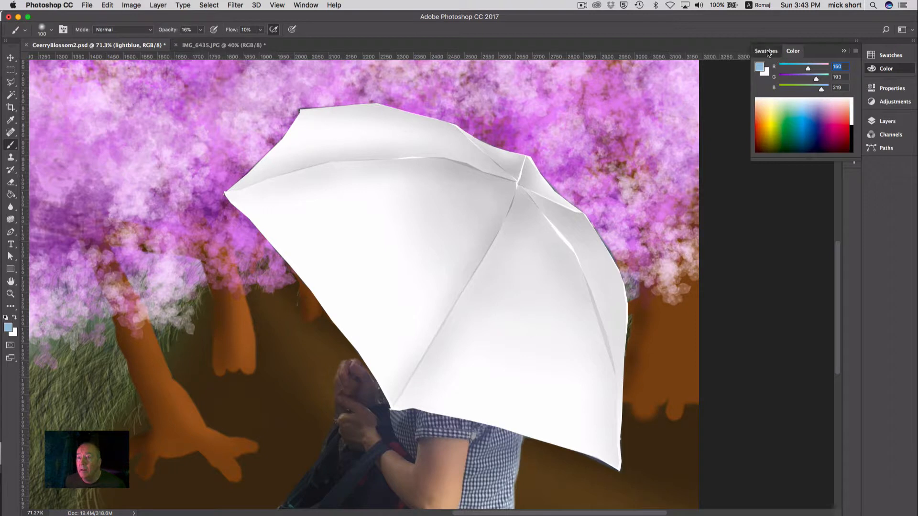
Step: Detach the Swatches panel and save the foreground colour as a new swatch named mediumBlue
{"action": "left_click_drag", "start_coordinate": [768, 52], "coordinate": [757, 192]}
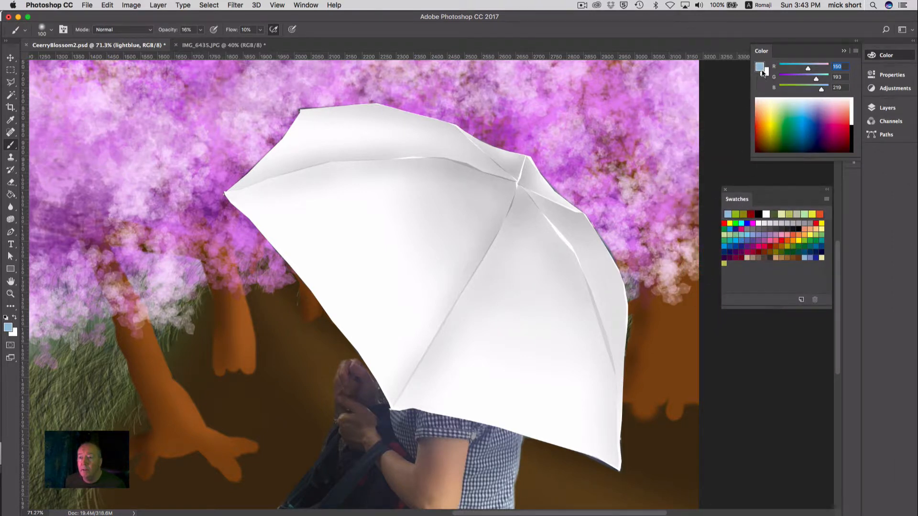
{"action": "left_click", "coordinate": [733, 260]}
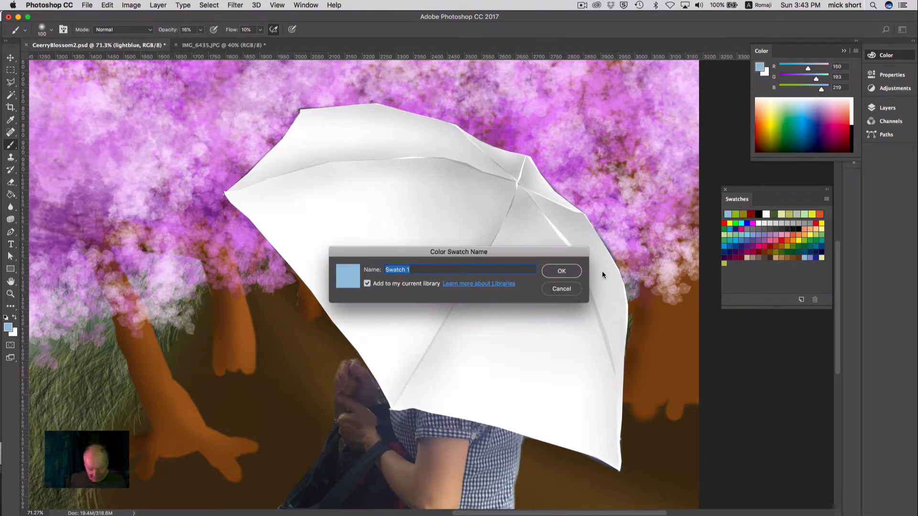
{"action": "type", "text": "medium"}
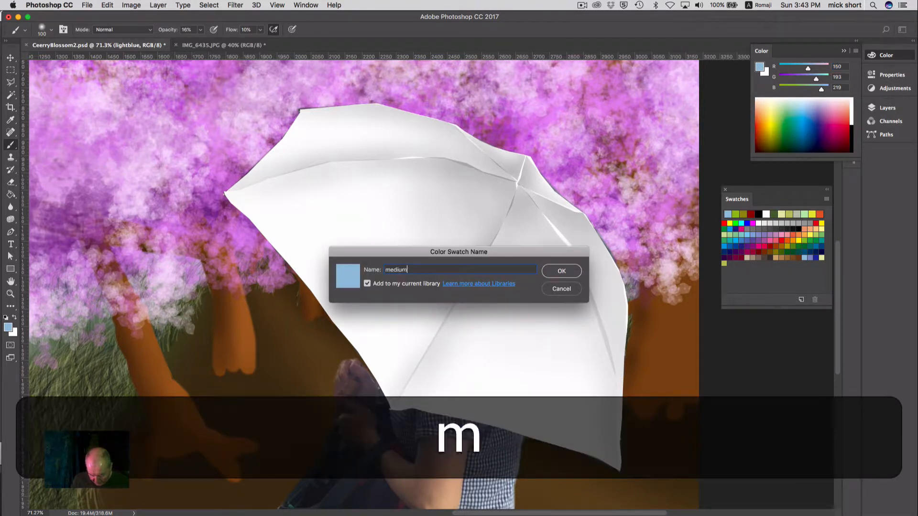
{"action": "type", "text": "Blue"}
{"action": "key", "text": "Return"}
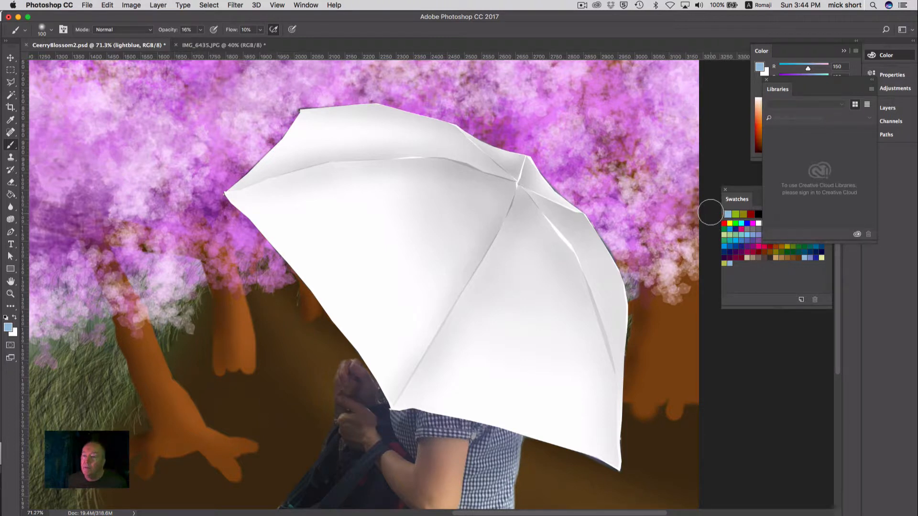
Step: Move the Libraries panel out of the way, dock Swatches back beside Color, and collapse that panel group
{"action": "left_click", "coordinate": [875, 80]}
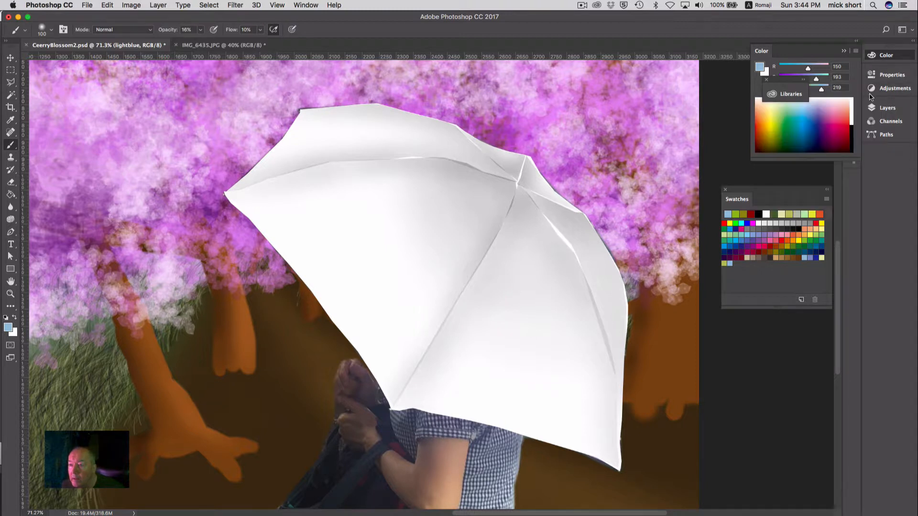
{"action": "left_click", "coordinate": [805, 87]}
{"action": "left_click_drag", "start_coordinate": [794, 89], "coordinate": [881, 180]}
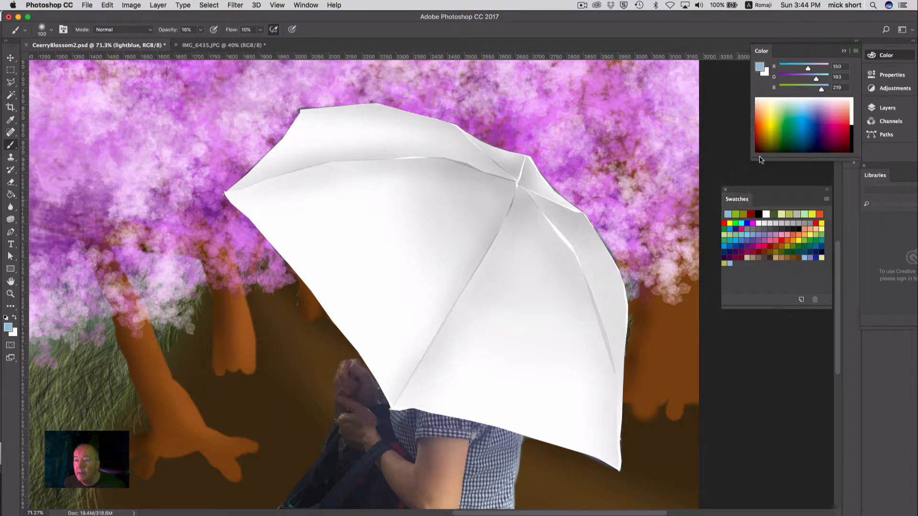
{"action": "left_click_drag", "start_coordinate": [738, 200], "coordinate": [846, 57]}
{"action": "left_click", "coordinate": [844, 51]}
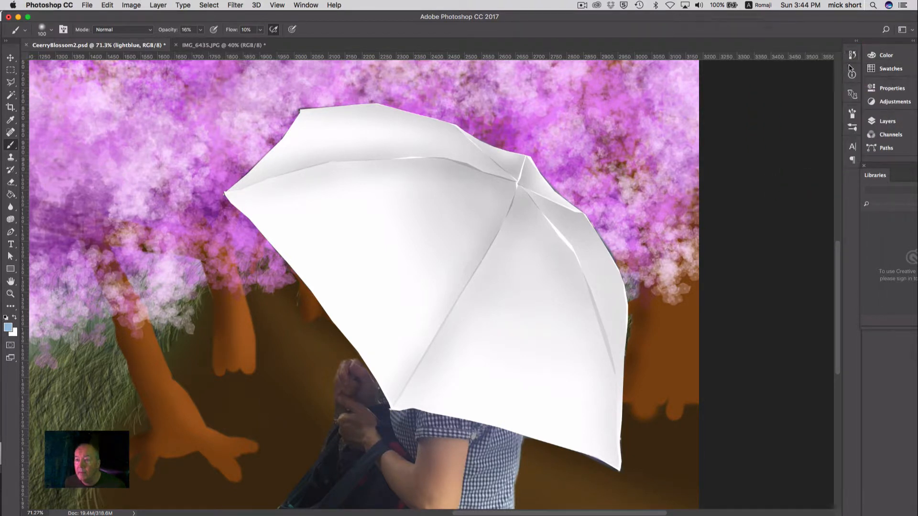
Step: Append the Wet Media Brushes set to the current brush presets
{"action": "left_click", "coordinate": [852, 114]}
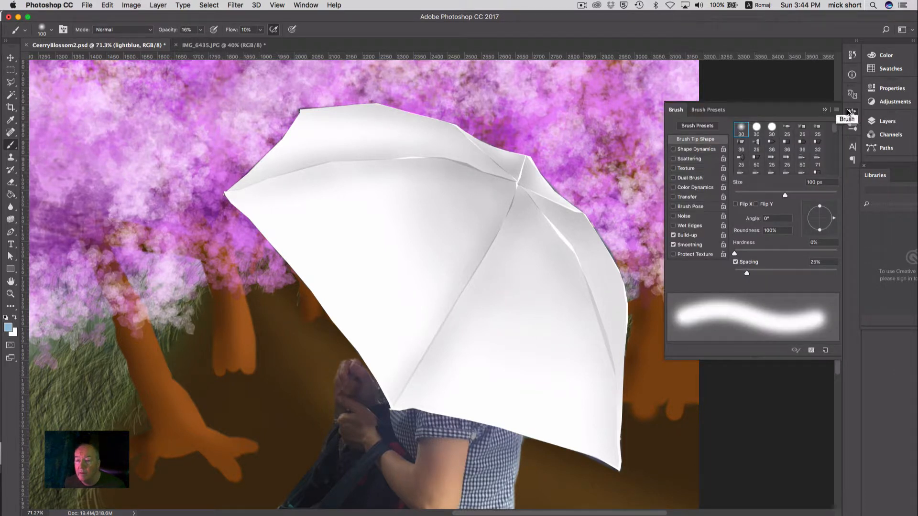
{"action": "left_click", "coordinate": [712, 110]}
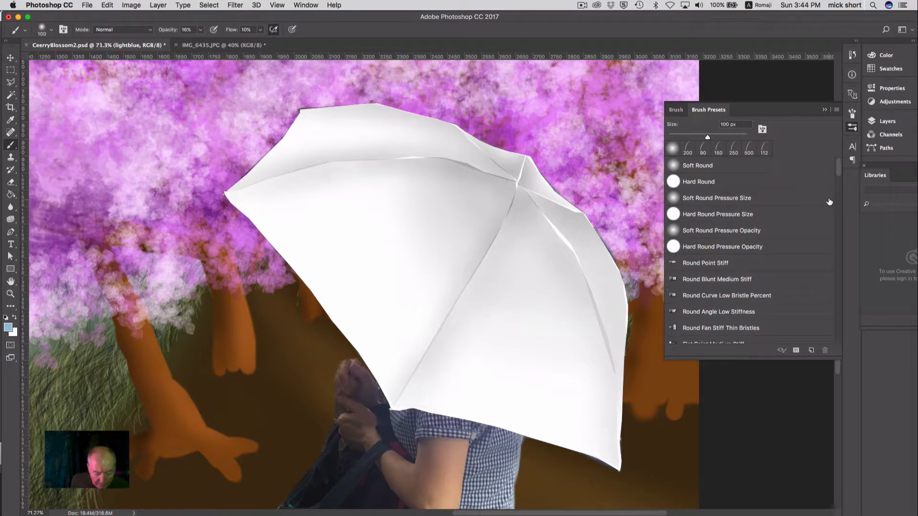
{"action": "mouse_move", "coordinate": [840, 175]}
{"action": "left_mouse_down"}
{"action": "mouse_move", "coordinate": [837, 340]}
{"action": "mouse_move", "coordinate": [850, 152]}
{"action": "left_mouse_up"}
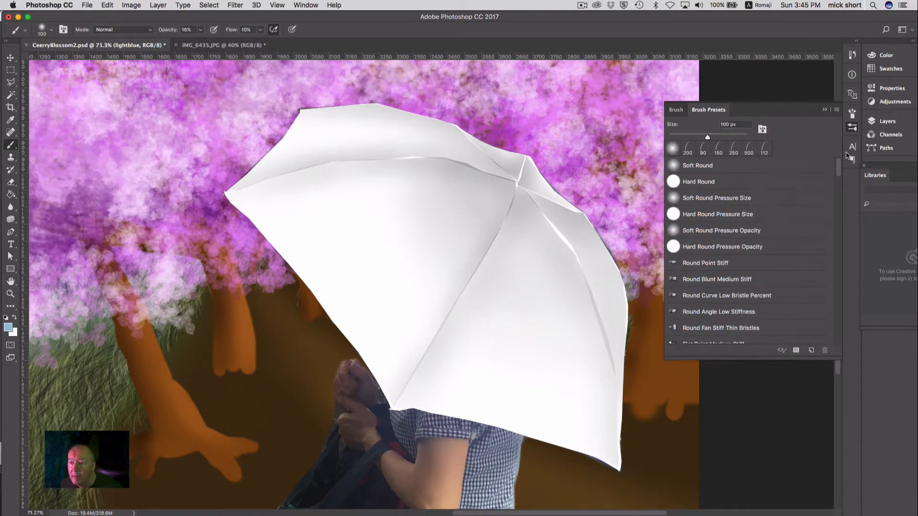
{"action": "left_click", "coordinate": [835, 110]}
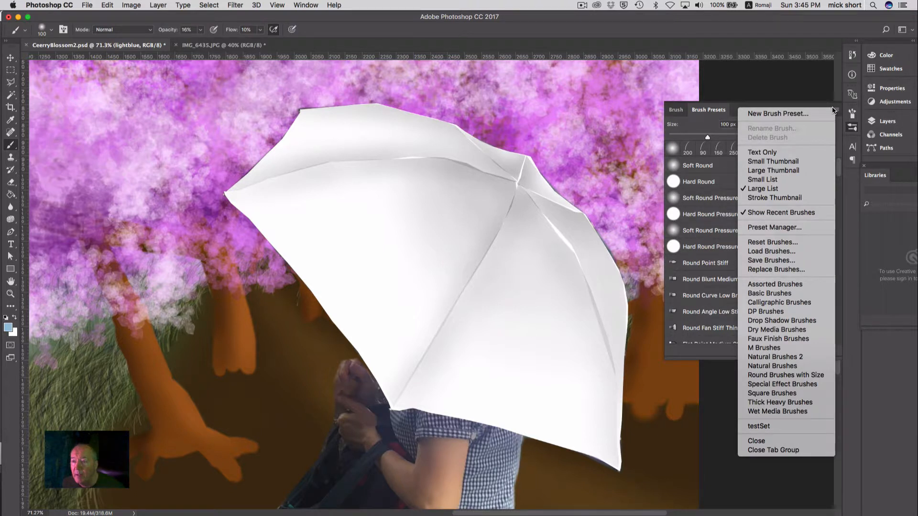
{"action": "left_click", "coordinate": [802, 411]}
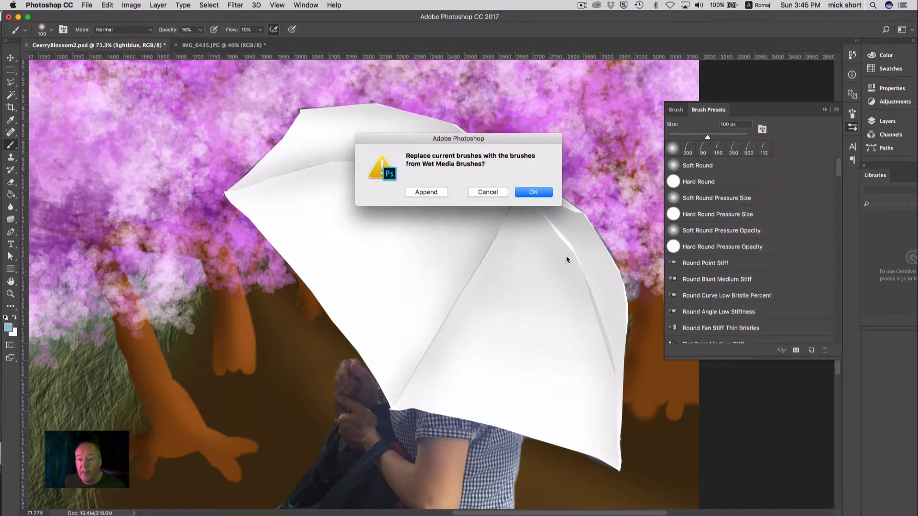
{"action": "left_click", "coordinate": [427, 193]}
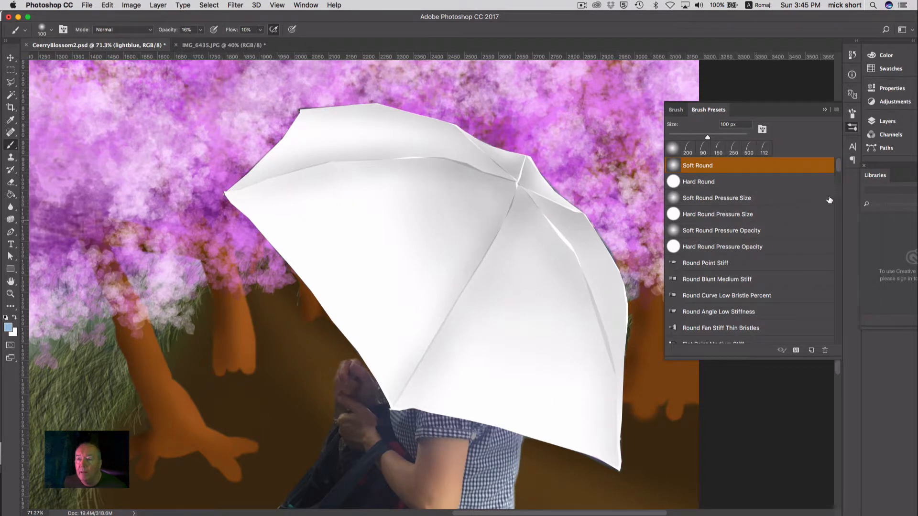
Step: Choose the 42 px Watercolor Light Opacity brush preset and show its brush tip settings
{"action": "left_click_drag", "start_coordinate": [844, 166], "coordinate": [850, 351]}
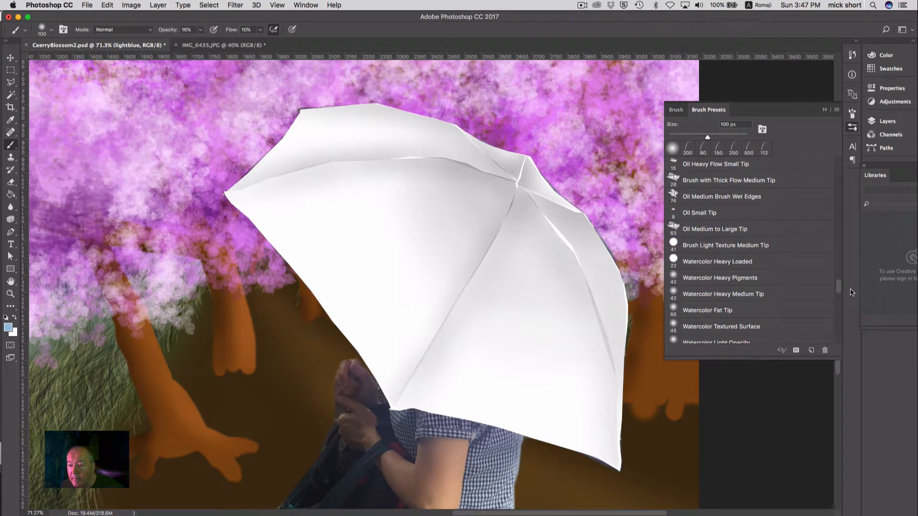
{"action": "scroll", "coordinate": [851, 293], "scroll_direction": "down", "scroll_amount": 5}
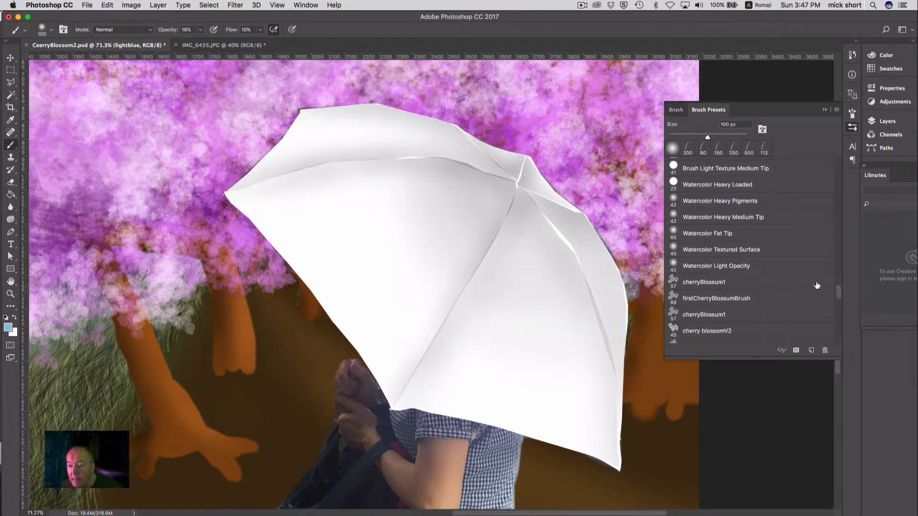
{"action": "left_click", "coordinate": [774, 265]}
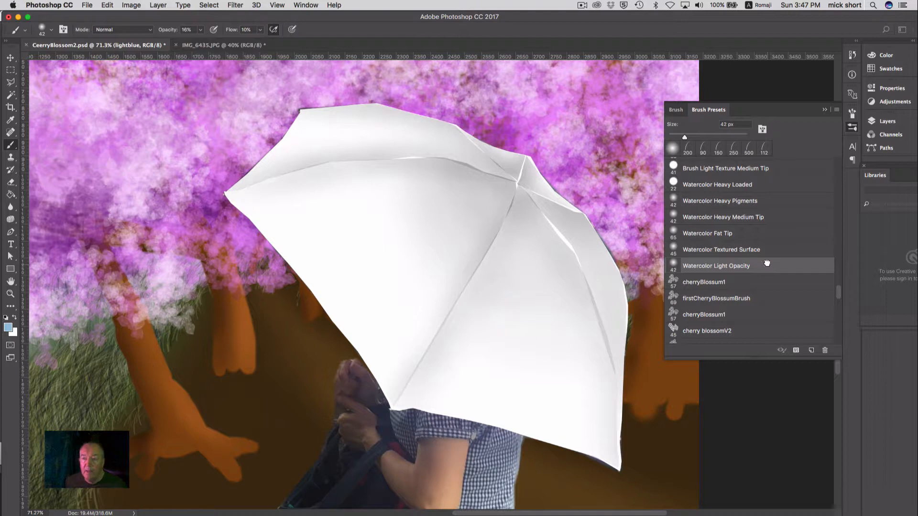
{"action": "left_click", "coordinate": [761, 129]}
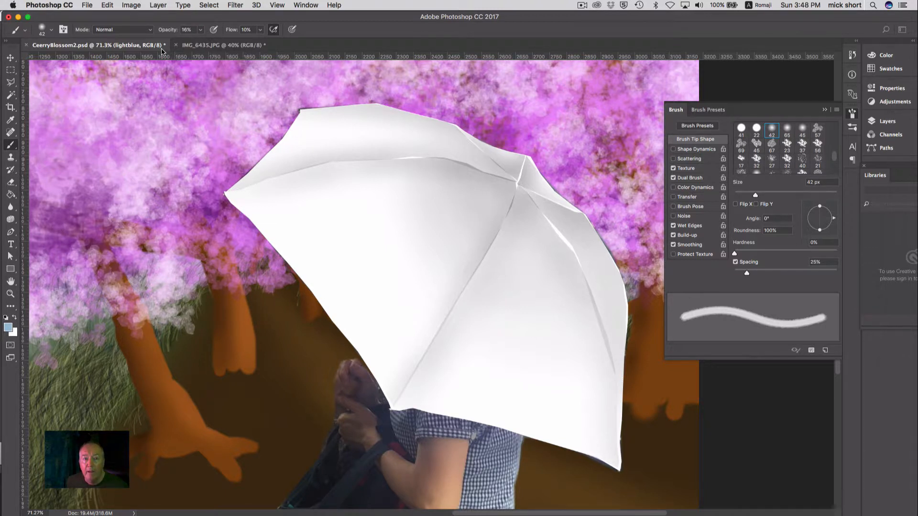
Step: Load the saved segment1 channel as a new selection around the parasol's upper segment
{"action": "left_click", "coordinate": [208, 5]}
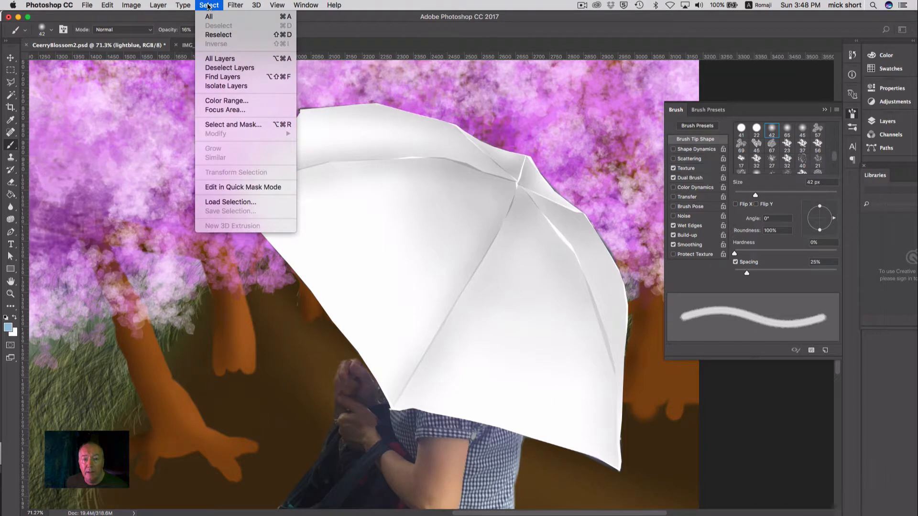
{"action": "left_click", "coordinate": [243, 201]}
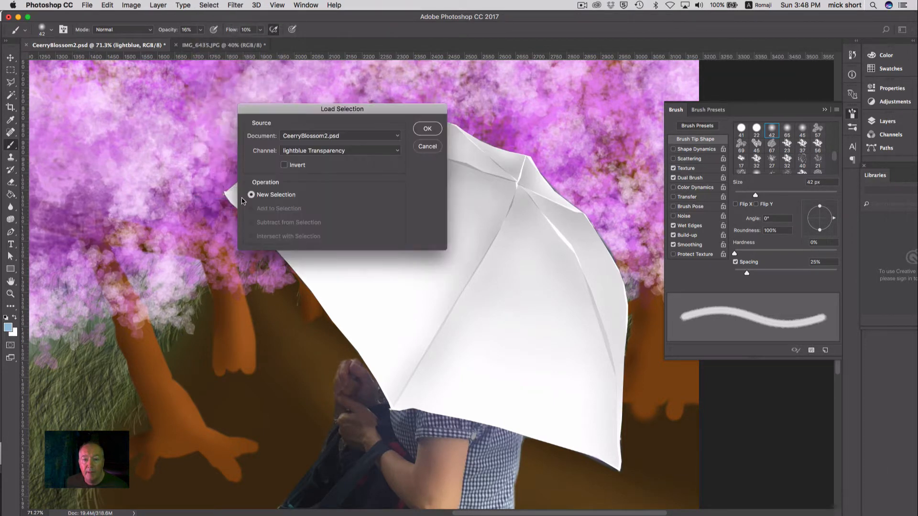
{"action": "left_click", "coordinate": [396, 151]}
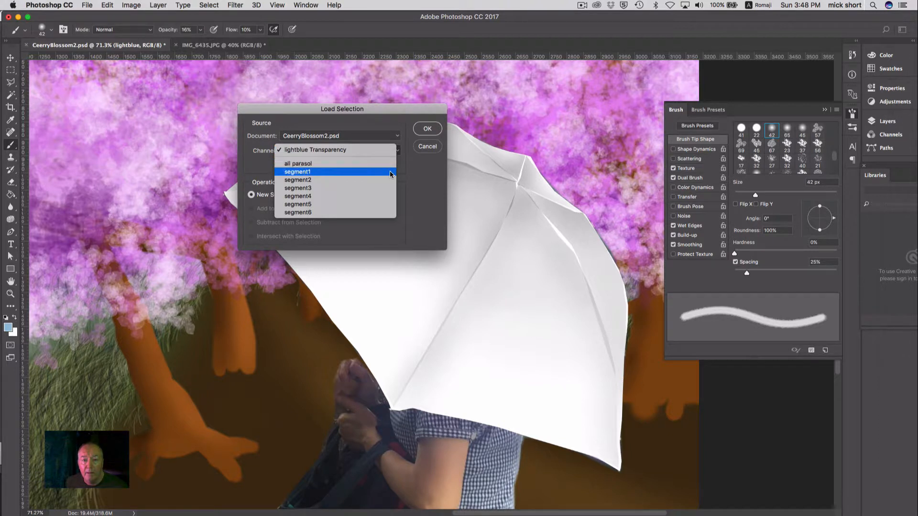
{"action": "left_click", "coordinate": [389, 172]}
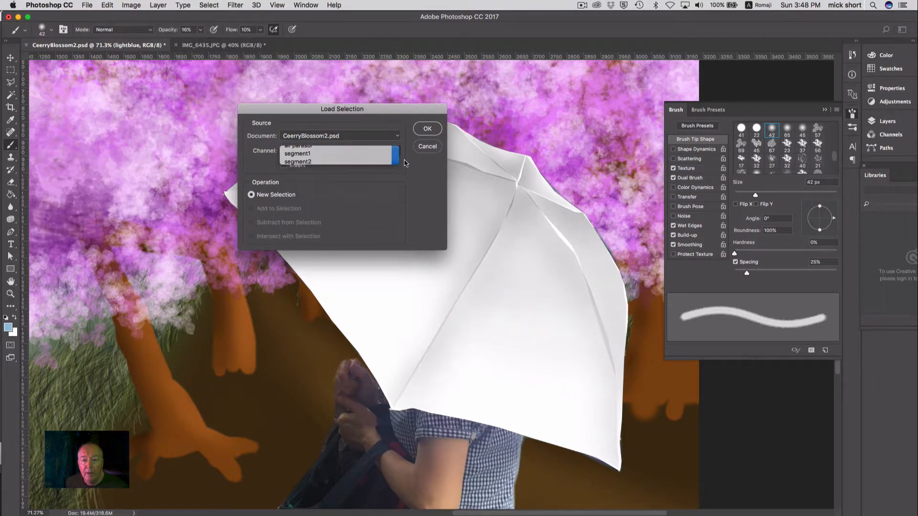
{"action": "left_click", "coordinate": [428, 129]}
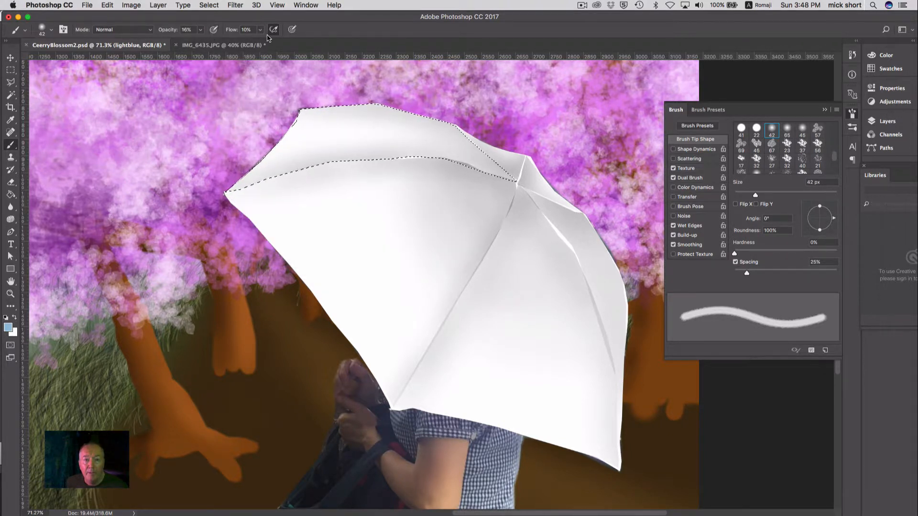
Step: Raise the brush opacity to 31% and its flow to 24%
{"action": "left_click", "coordinate": [200, 30]}
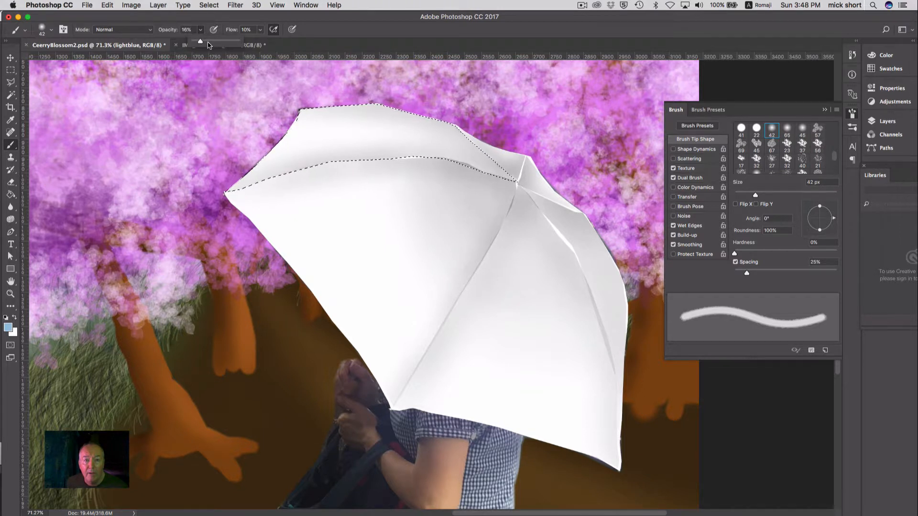
{"action": "left_click", "coordinate": [208, 42]}
{"action": "left_click", "coordinate": [260, 30]}
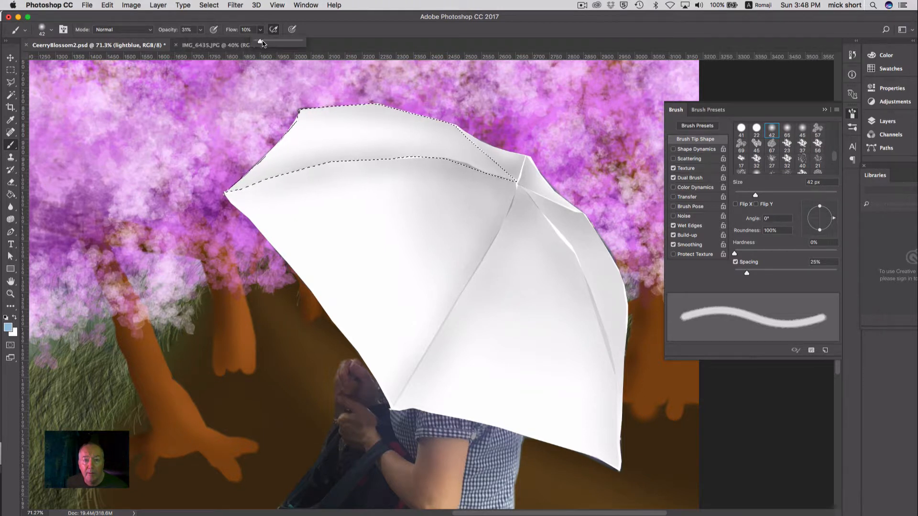
{"action": "left_click_drag", "start_coordinate": [260, 42], "coordinate": [267, 42]}
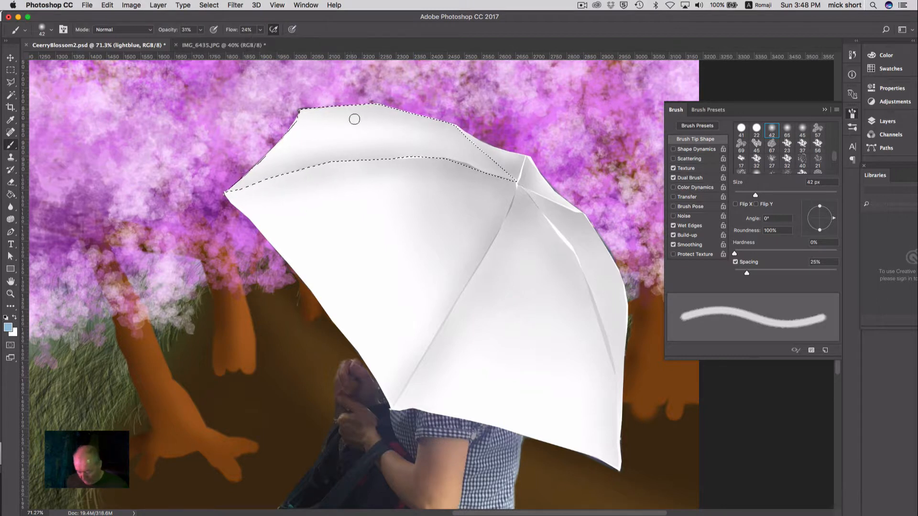
Step: Paint the selected parasol segment with light blue watercolour strokes, enlarging the brush in stages to 100 px
{"action": "key", "text": "bracketright"}
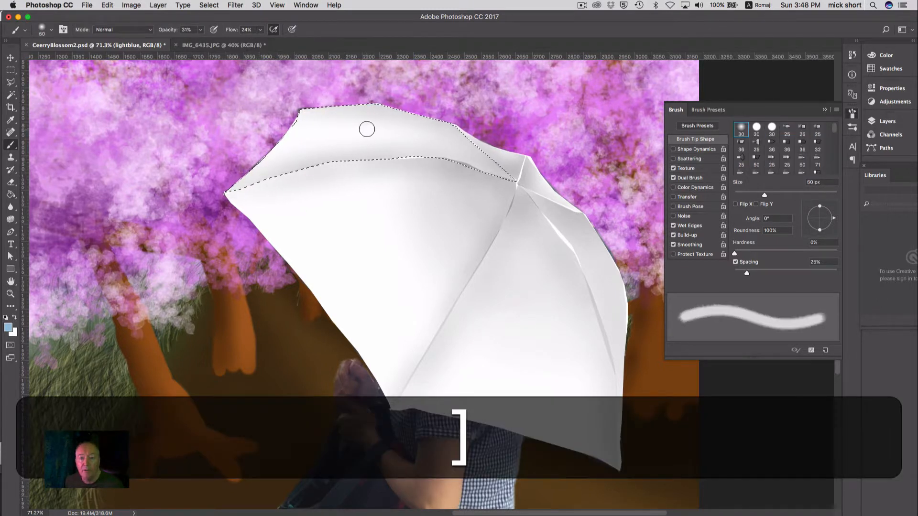
{"action": "key", "text": "bracketright"}
{"action": "key", "text": "bracketright"}
{"action": "key", "text": "bracketright"}
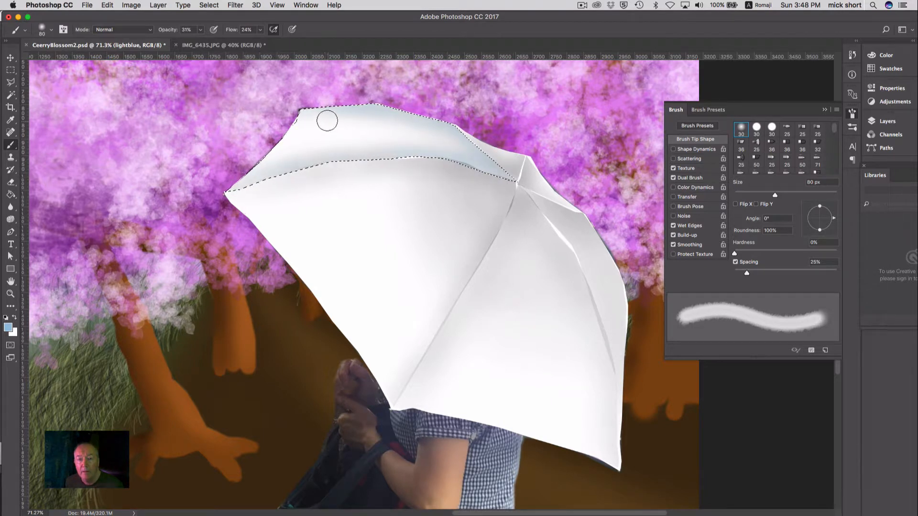
{"action": "key", "text": "bracketright"}
{"action": "key", "text": "bracketright"}
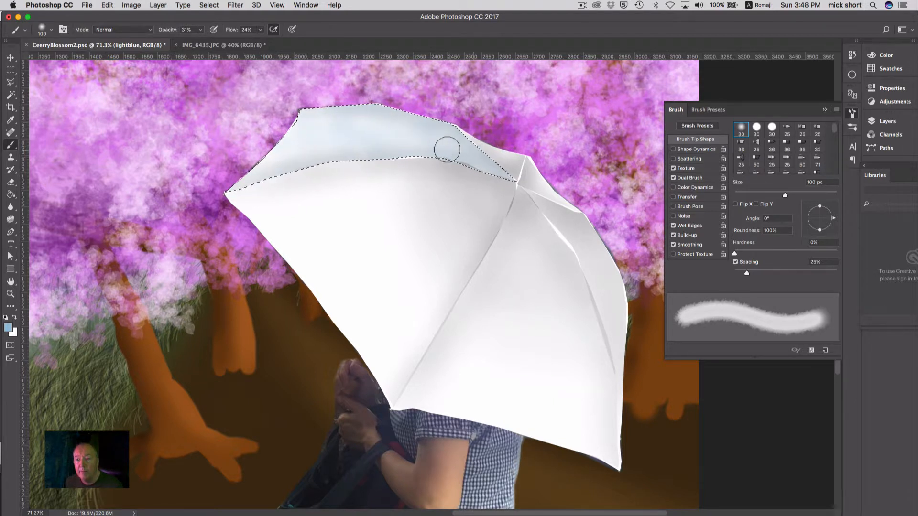
Step: Collapse the Brush panel, lower the underpainting layer's opacity to 41%, and make the lightblue layer active again
{"action": "left_click", "coordinate": [824, 109]}
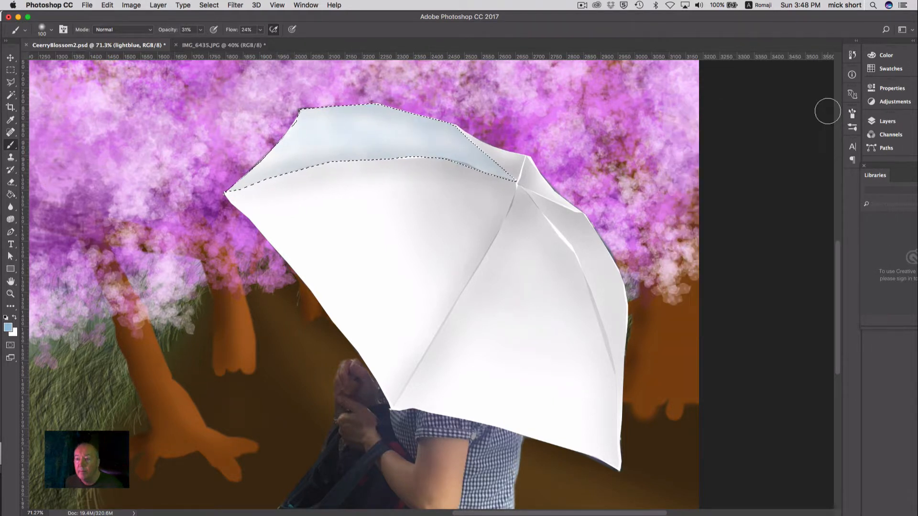
{"action": "left_click", "coordinate": [883, 122]}
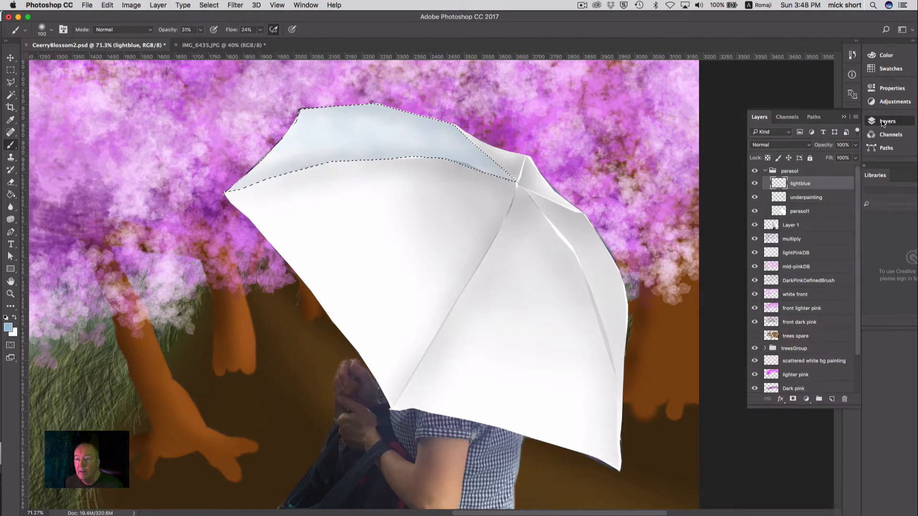
{"action": "left_click", "coordinate": [830, 198]}
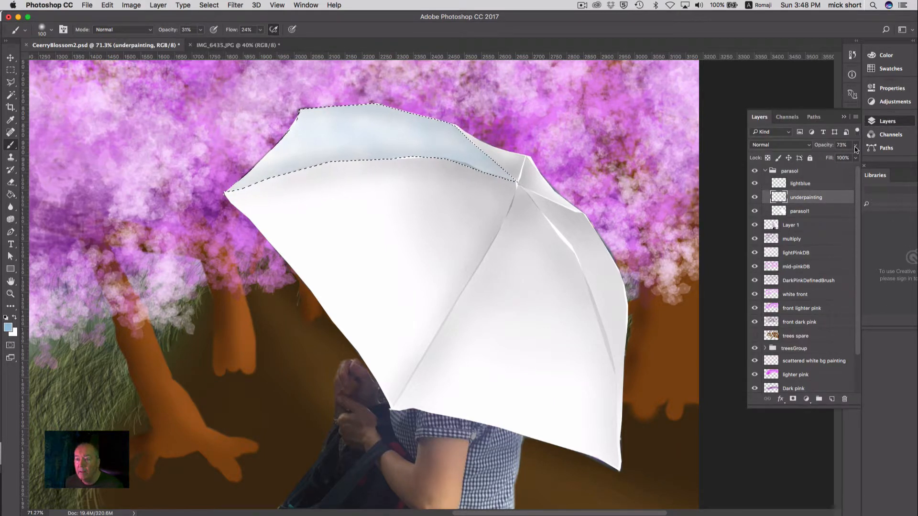
{"action": "left_click_drag", "start_coordinate": [855, 145], "coordinate": [828, 159]}
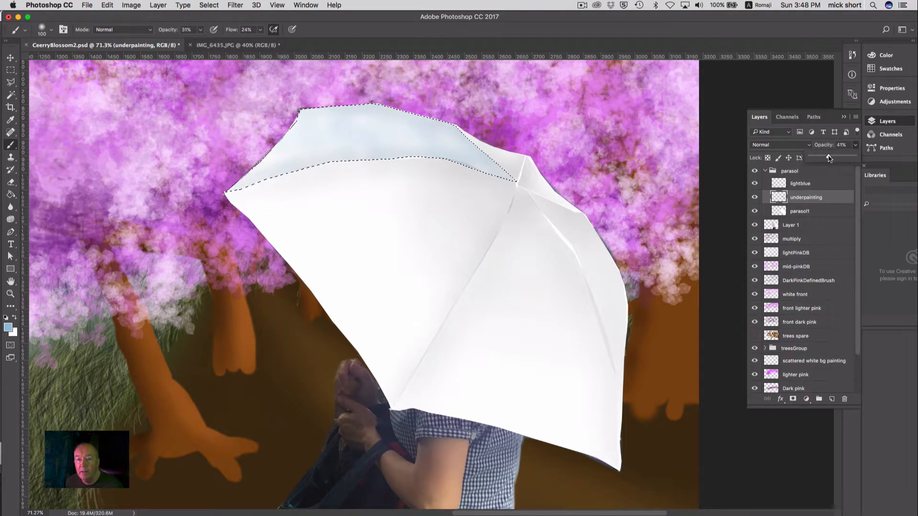
{"action": "left_click", "coordinate": [821, 190]}
{"action": "left_click", "coordinate": [820, 184]}
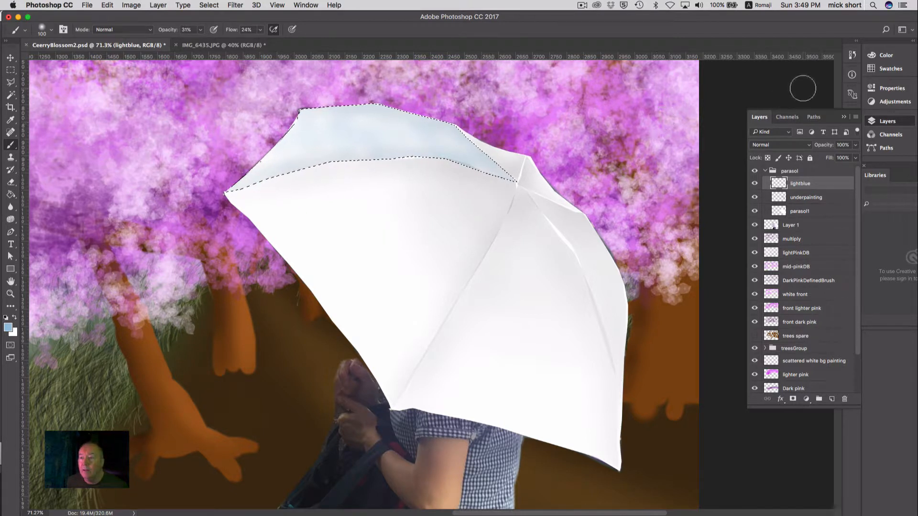
Step: Set the foreground colour to a darker blue with RGB values 132, 143, 199
{"action": "left_click", "coordinate": [872, 56]}
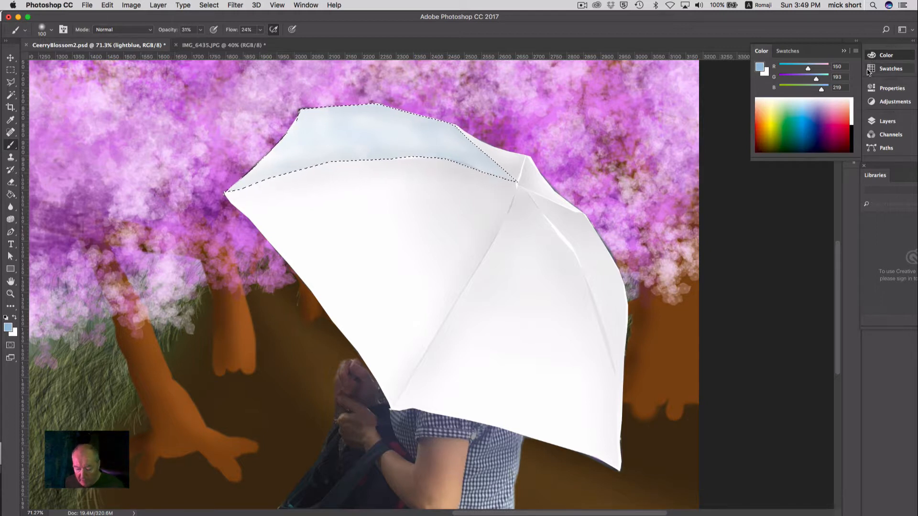
{"action": "left_click", "coordinate": [839, 67]}
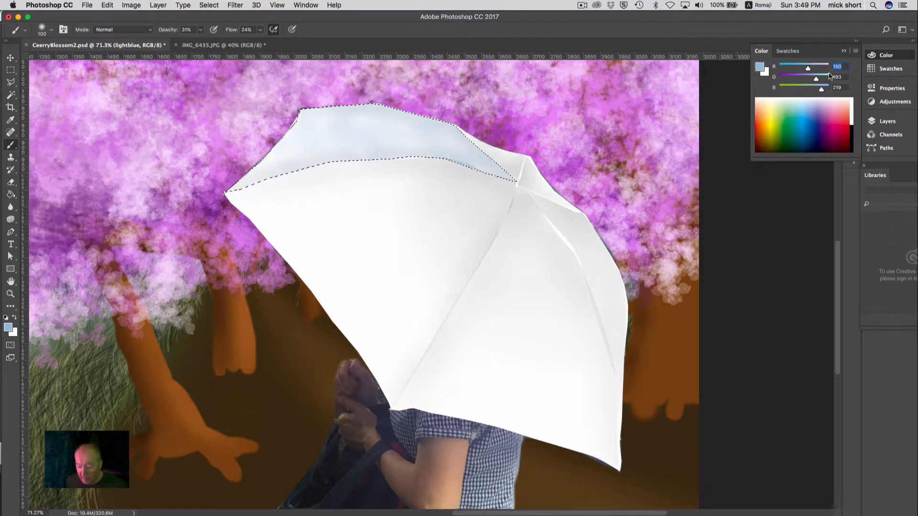
{"action": "type", "text": "132"}
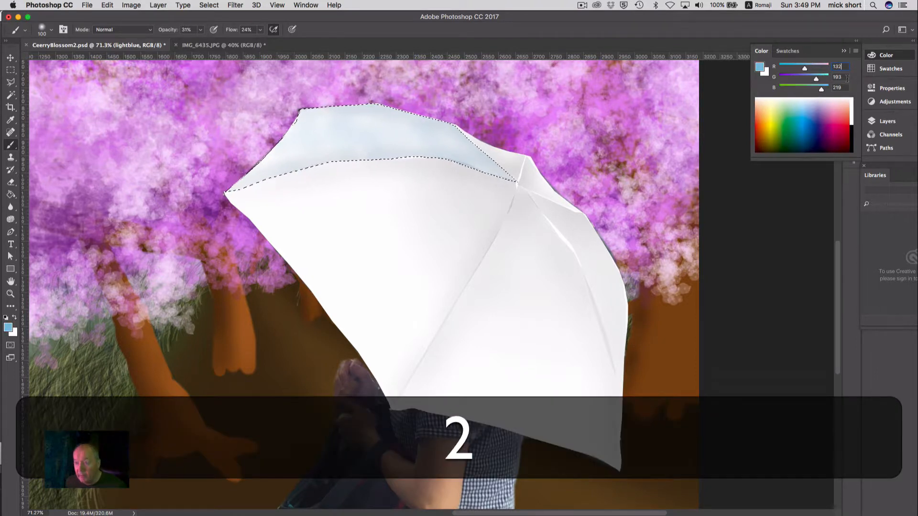
{"action": "left_click", "coordinate": [843, 76]}
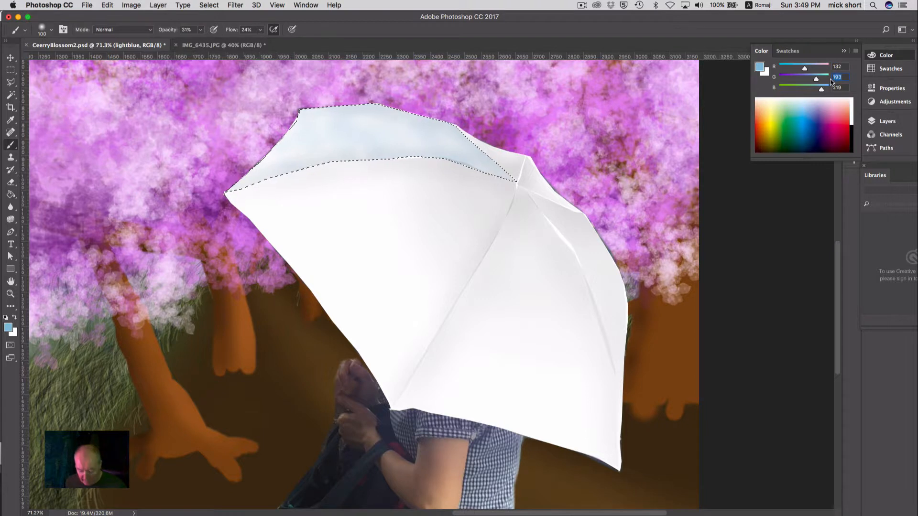
{"action": "type", "text": "143"}
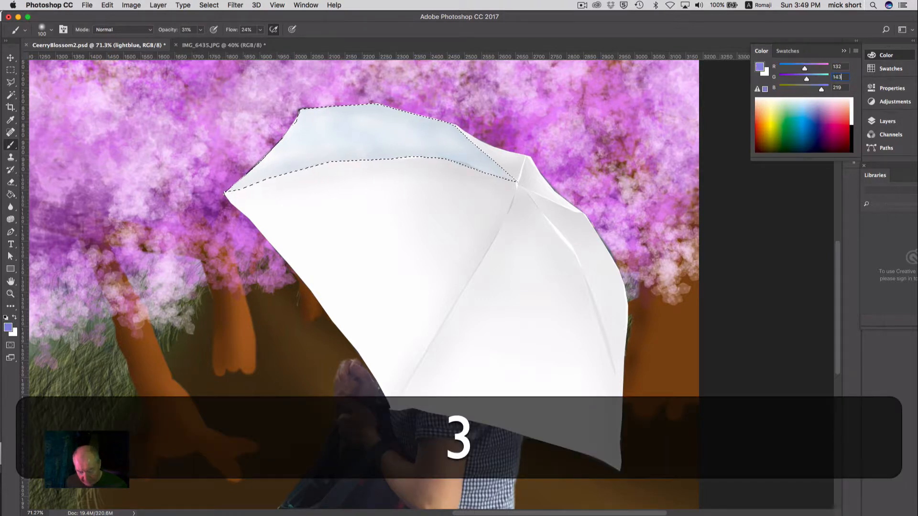
{"action": "left_click", "coordinate": [845, 87]}
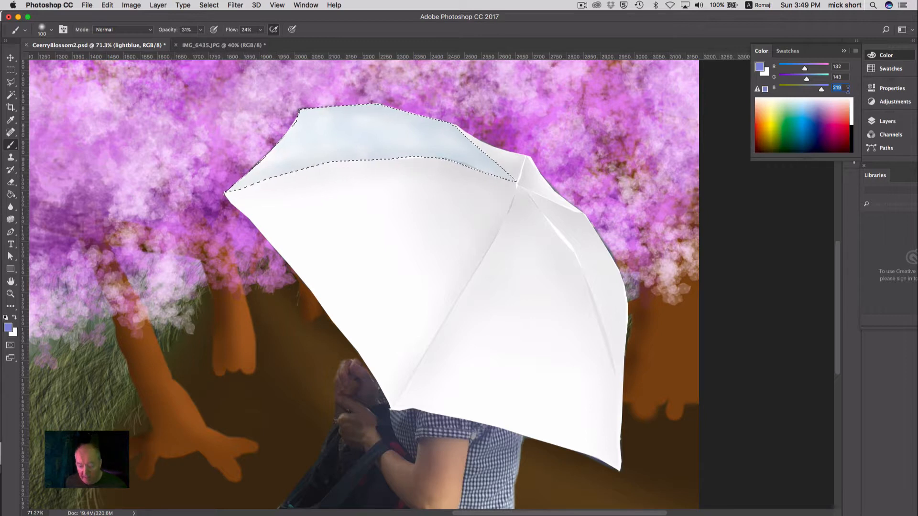
{"action": "type", "text": "199"}
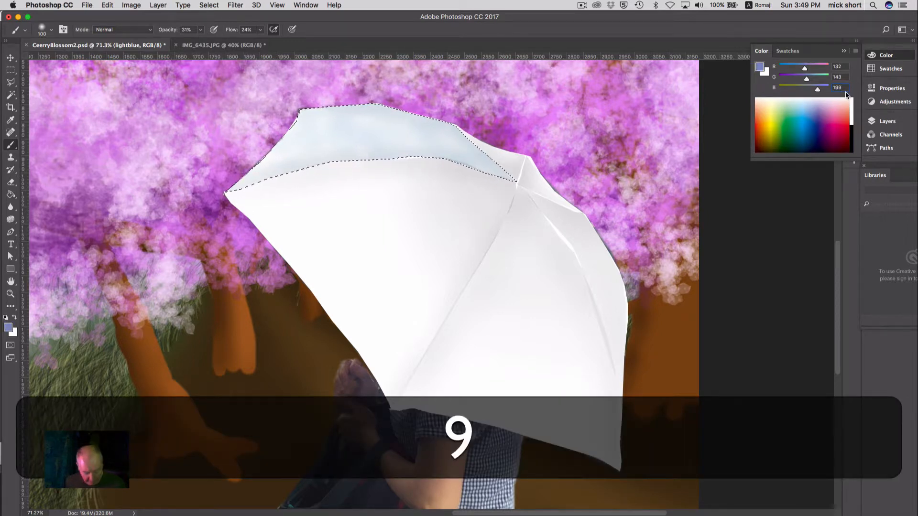
{"action": "key", "text": "Tab"}
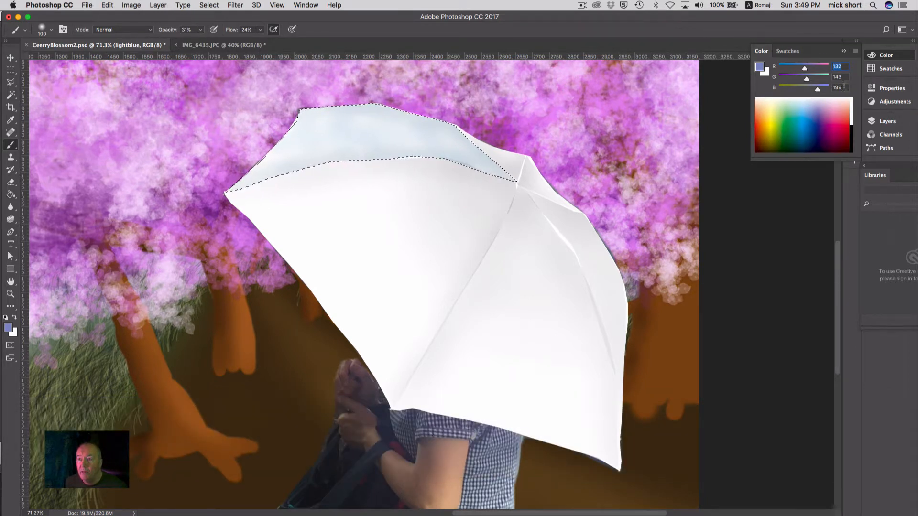
Step: Detach the Swatches panel and save the foreground colour as a new swatch named darkBlue
{"action": "left_click_drag", "start_coordinate": [787, 50], "coordinate": [720, 205]}
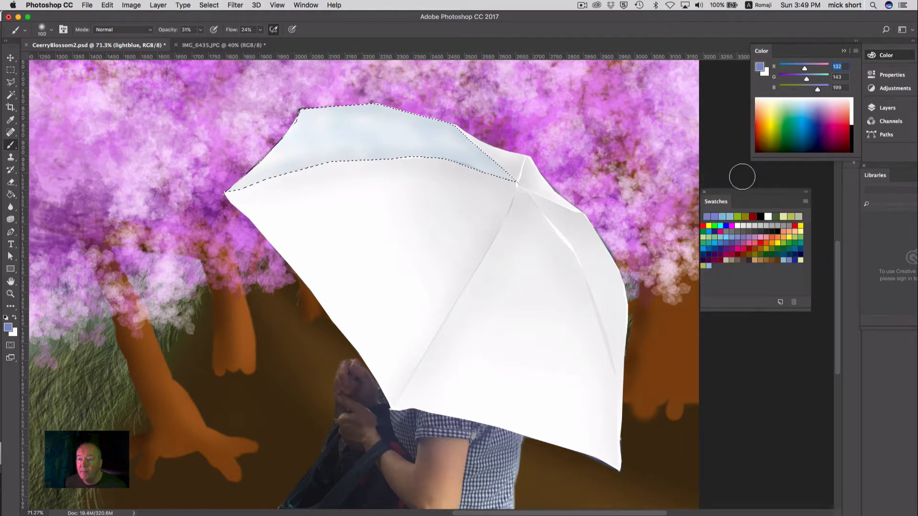
{"action": "left_click", "coordinate": [717, 268]}
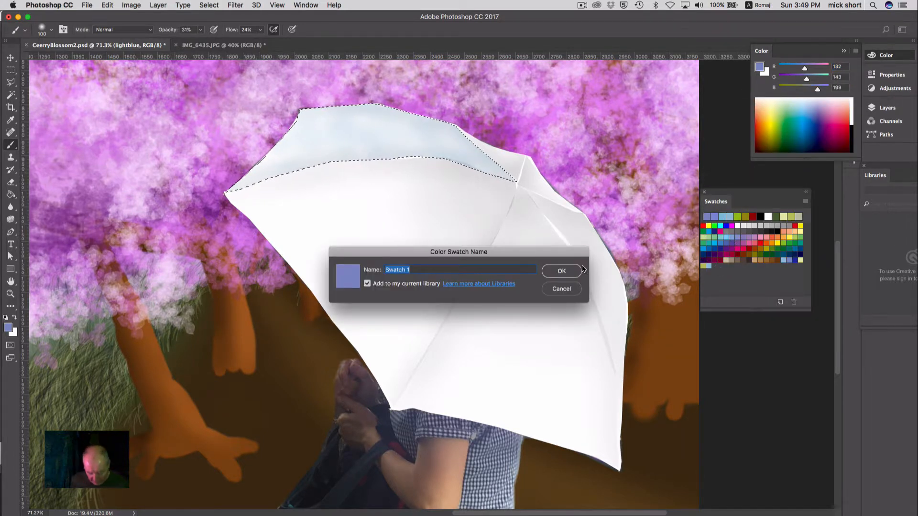
{"action": "type", "text": "dark"}
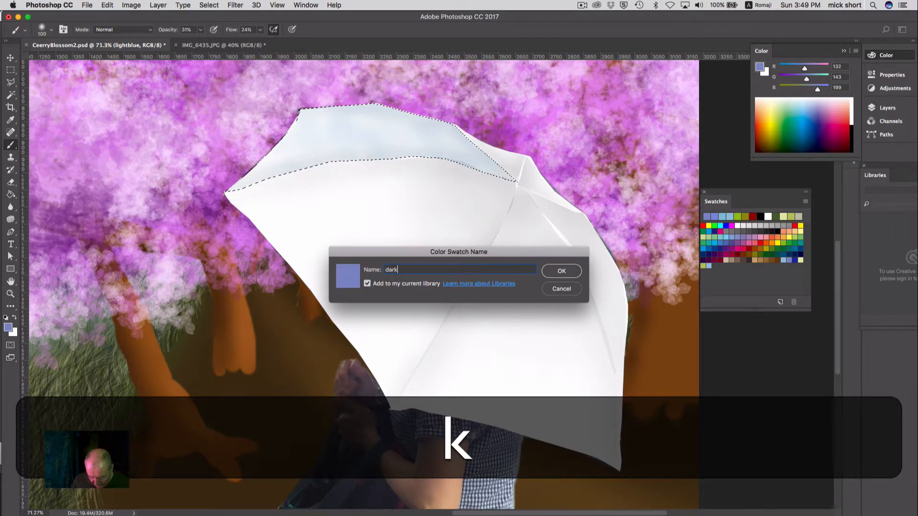
{"action": "type", "text": "Blue"}
{"action": "key", "text": "Return"}
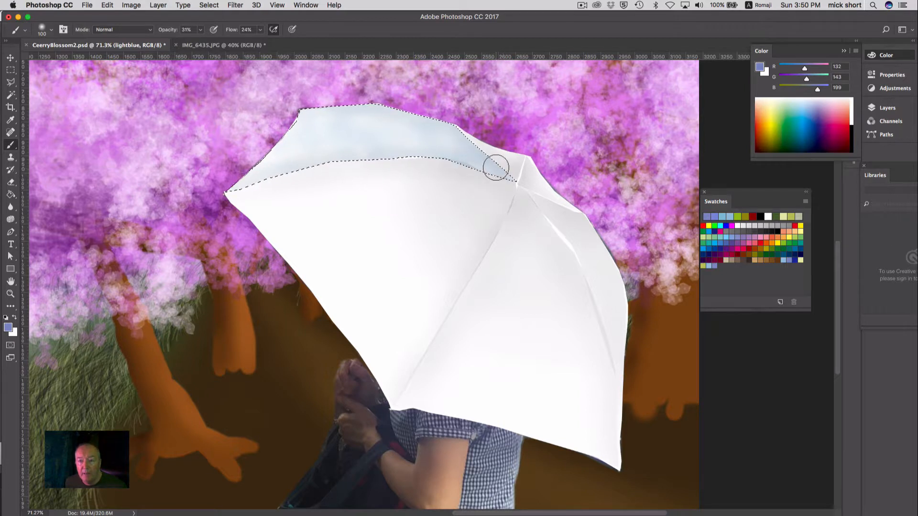
Step: Undo the last brush stroke and add a new layer named darkBlue above the lightblue layer
{"action": "key", "text": "super+z"}
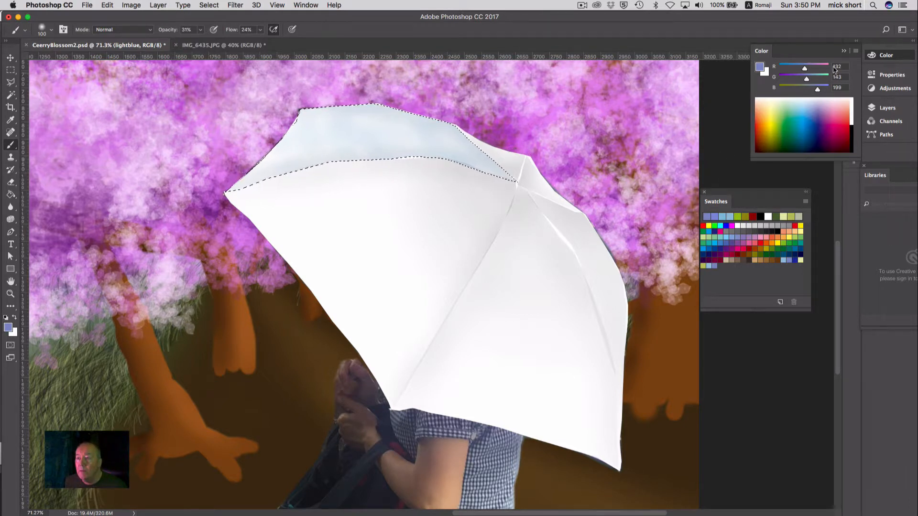
{"action": "left_click", "coordinate": [872, 109]}
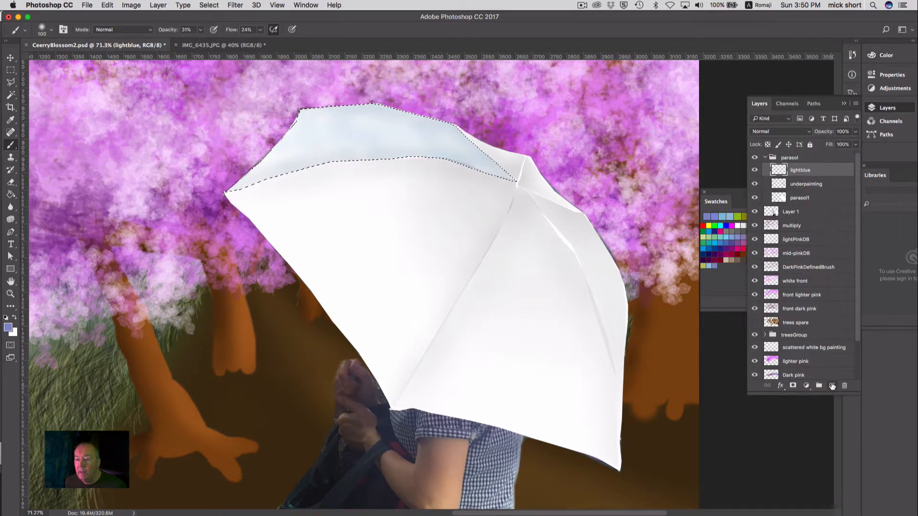
{"action": "left_click", "coordinate": [832, 386]}
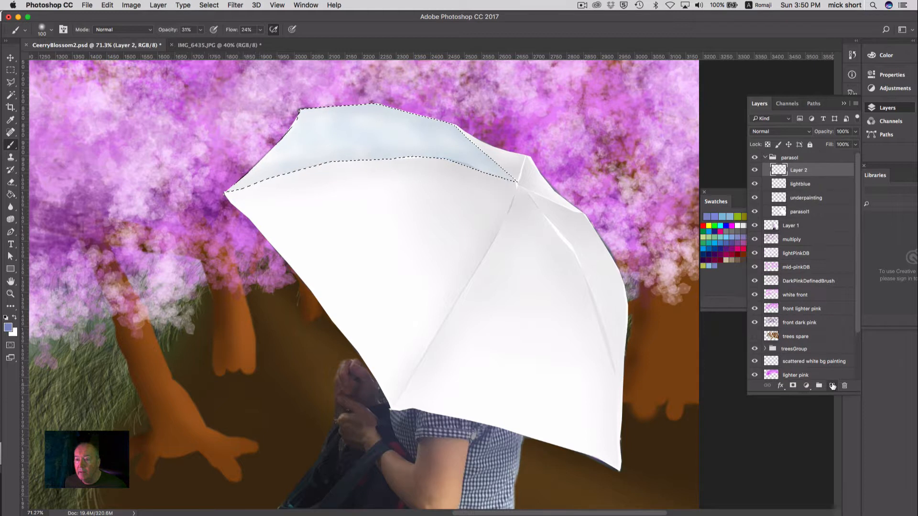
{"action": "double_click", "coordinate": [801, 171]}
{"action": "type", "text": "da"}
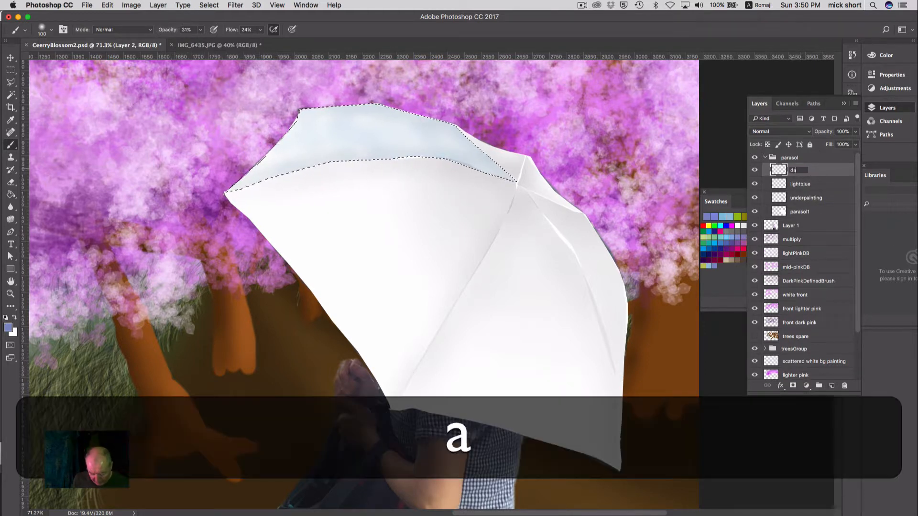
{"action": "type", "text": "rkBlu"}
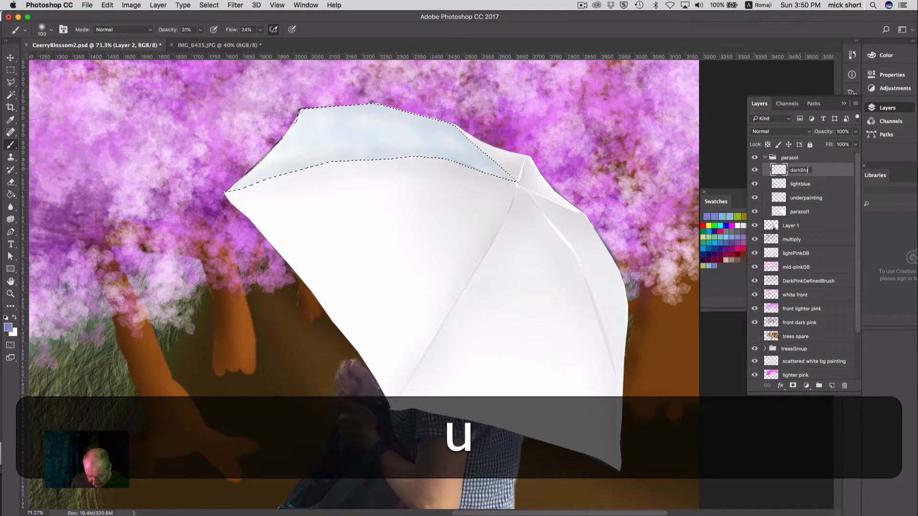
{"action": "type", "text": "e"}
{"action": "key", "text": "Return"}
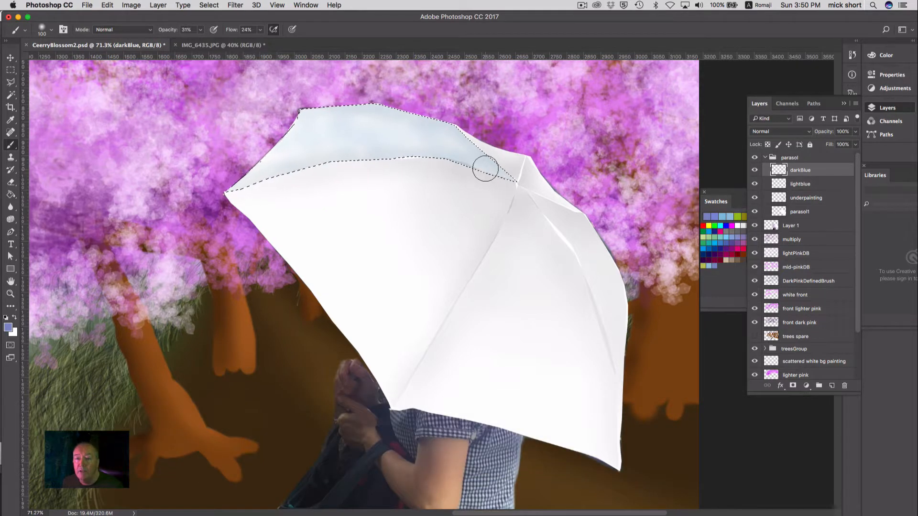
Step: Brush dark blue shading along the edges and across the parasol's top segment on the darkBlue layer, enlarging the brush to 150
{"action": "left_click_drag", "start_coordinate": [485, 168], "coordinate": [471, 183]}
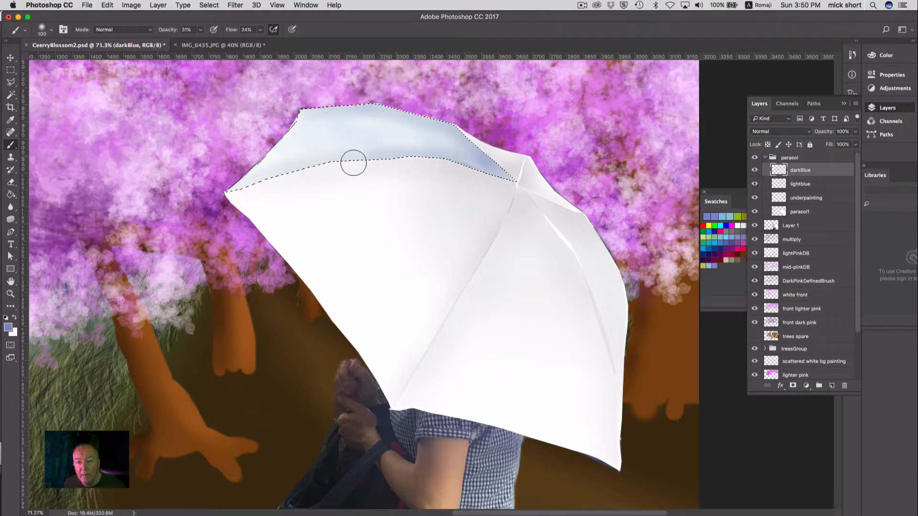
{"action": "left_click_drag", "start_coordinate": [354, 163], "coordinate": [252, 184]}
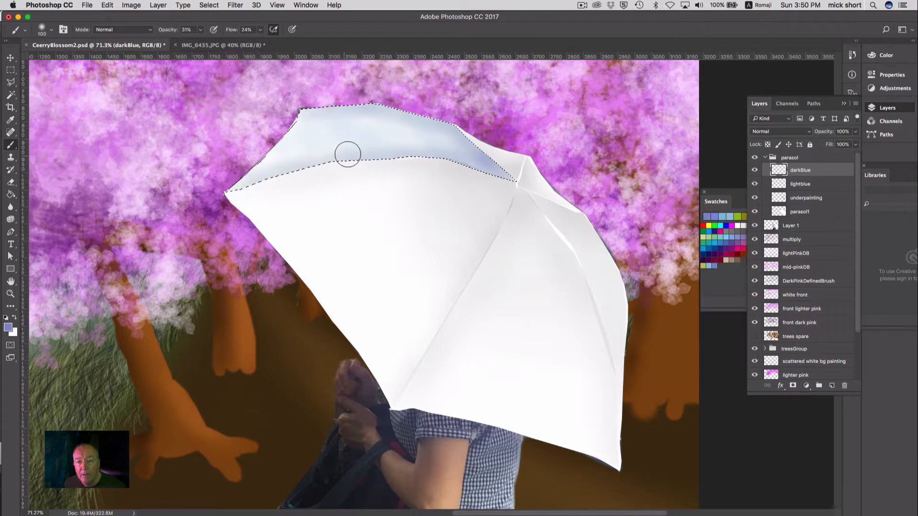
{"action": "key", "text": "bracketright"}
{"action": "key", "text": "bracketright"}
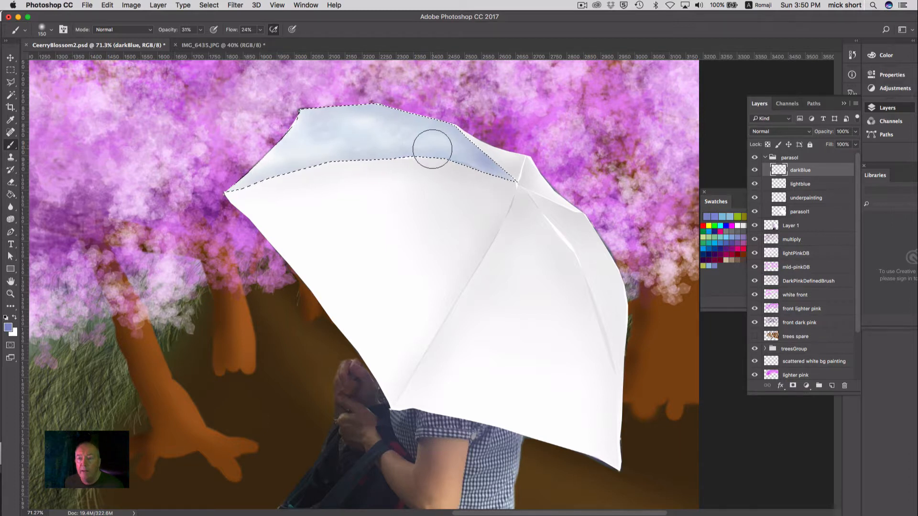
{"action": "left_click_drag", "start_coordinate": [432, 149], "coordinate": [604, 155]}
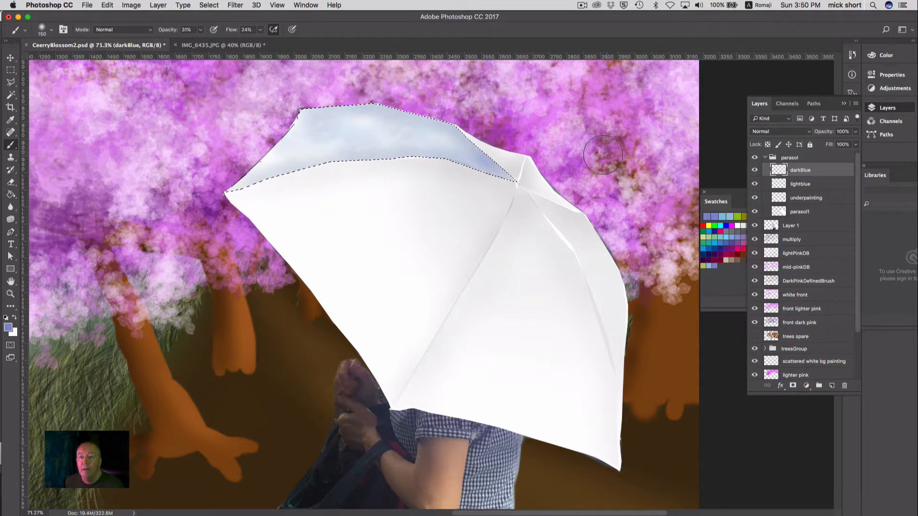
Step: Make the lightblue layer active and replace the current selection with the saved segment2 selection
{"action": "left_click", "coordinate": [822, 184]}
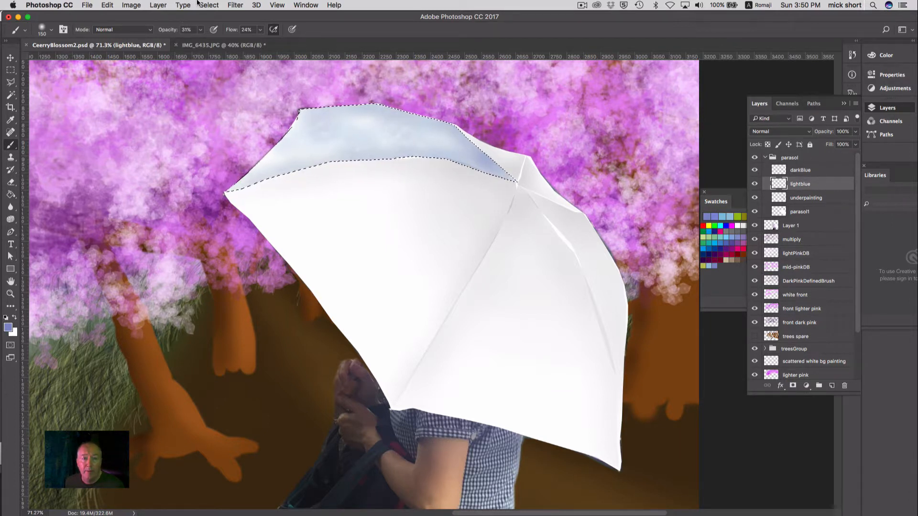
{"action": "key", "text": "super+d"}
{"action": "left_click", "coordinate": [205, 5]}
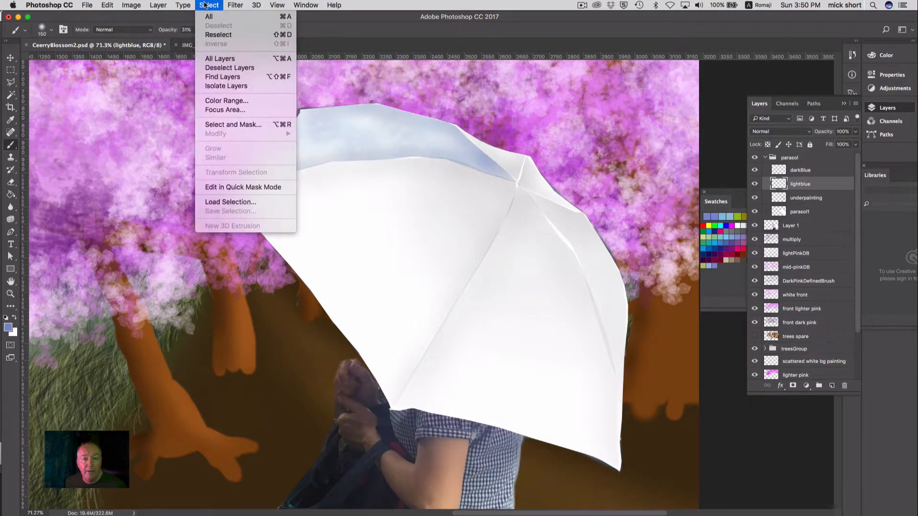
{"action": "left_click", "coordinate": [242, 203]}
{"action": "left_click", "coordinate": [398, 151]}
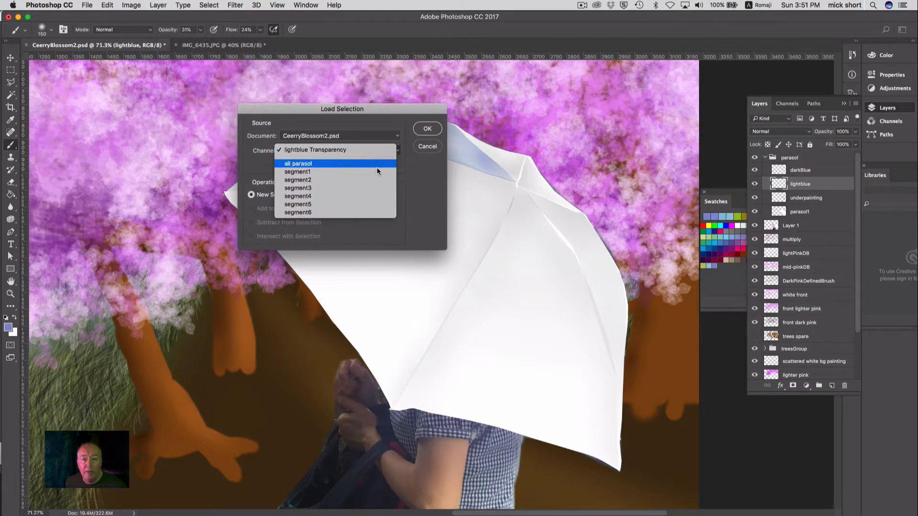
{"action": "left_click", "coordinate": [374, 180]}
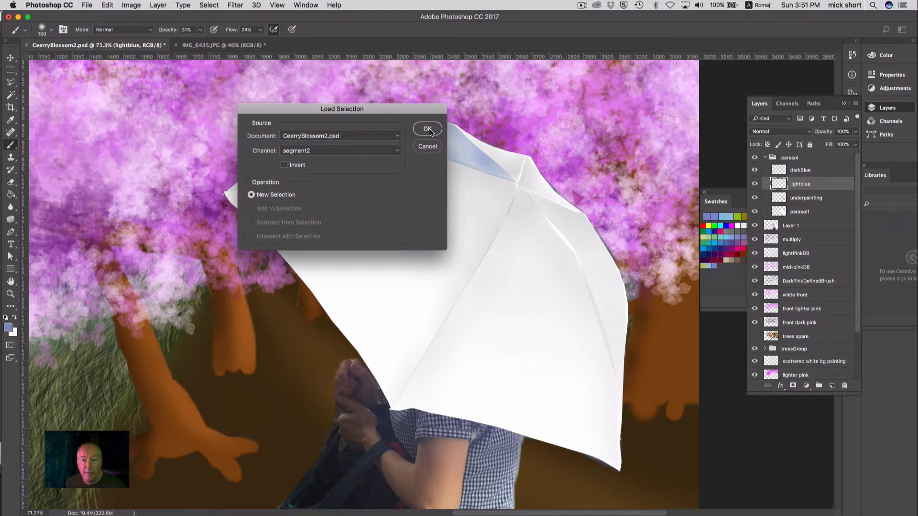
{"action": "left_click", "coordinate": [427, 129]}
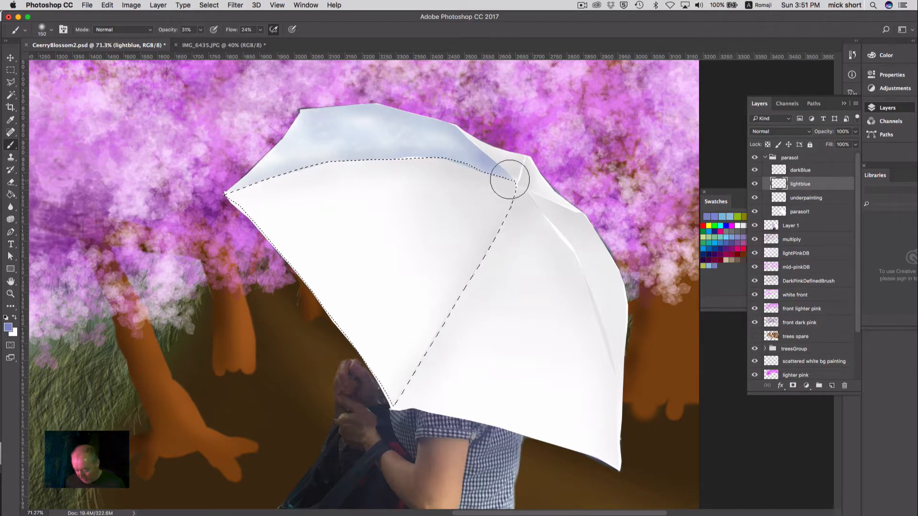
Step: Paint soft light blue patches inside segment2 with the light blue swatch and a brush size of 175
{"action": "key", "text": "bracketright"}
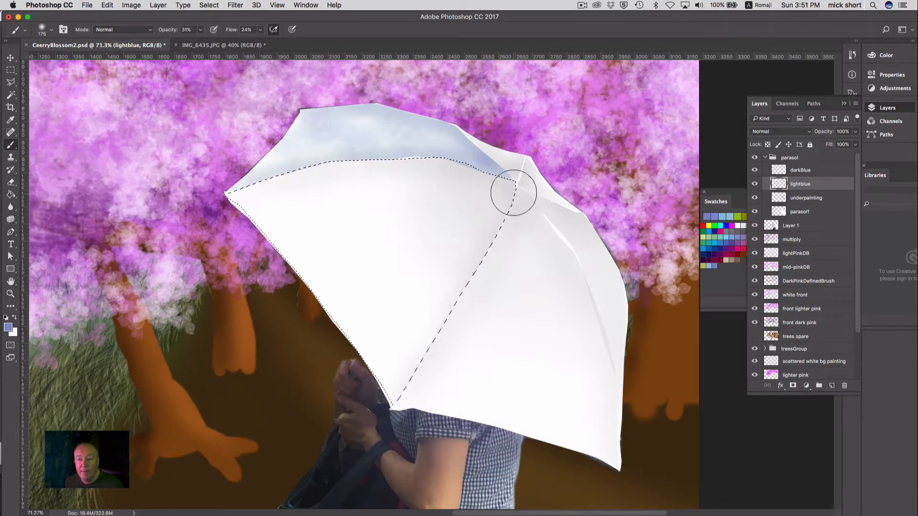
{"action": "left_click", "coordinate": [709, 265]}
{"action": "mouse_move", "coordinate": [441, 199]}
{"action": "left_mouse_down"}
{"action": "mouse_move", "coordinate": [515, 195]}
{"action": "mouse_move", "coordinate": [383, 156]}
{"action": "mouse_move", "coordinate": [512, 206]}
{"action": "mouse_move", "coordinate": [472, 192]}
{"action": "mouse_move", "coordinate": [436, 217]}
{"action": "mouse_move", "coordinate": [373, 205]}
{"action": "mouse_move", "coordinate": [435, 250]}
{"action": "mouse_move", "coordinate": [308, 201]}
{"action": "mouse_move", "coordinate": [431, 289]}
{"action": "mouse_move", "coordinate": [256, 200]}
{"action": "mouse_move", "coordinate": [346, 290]}
{"action": "mouse_move", "coordinate": [280, 208]}
{"action": "mouse_move", "coordinate": [343, 330]}
{"action": "mouse_move", "coordinate": [309, 162]}
{"action": "mouse_move", "coordinate": [414, 303]}
{"action": "left_mouse_up"}
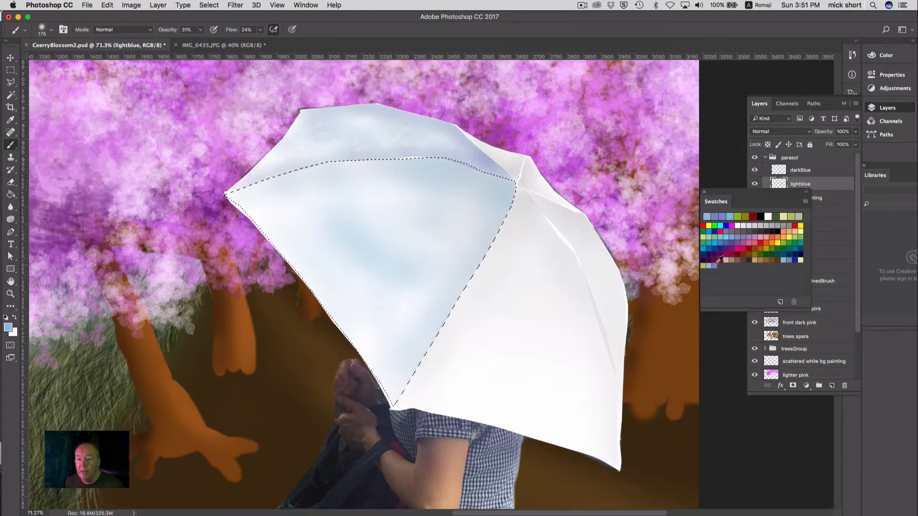
Step: Shade segment2 on the darkBlue layer with the dark blue swatch, brushing along its ribs and over its middle
{"action": "left_click", "coordinate": [715, 263]}
{"action": "left_click", "coordinate": [814, 171]}
{"action": "left_click", "coordinate": [777, 171]}
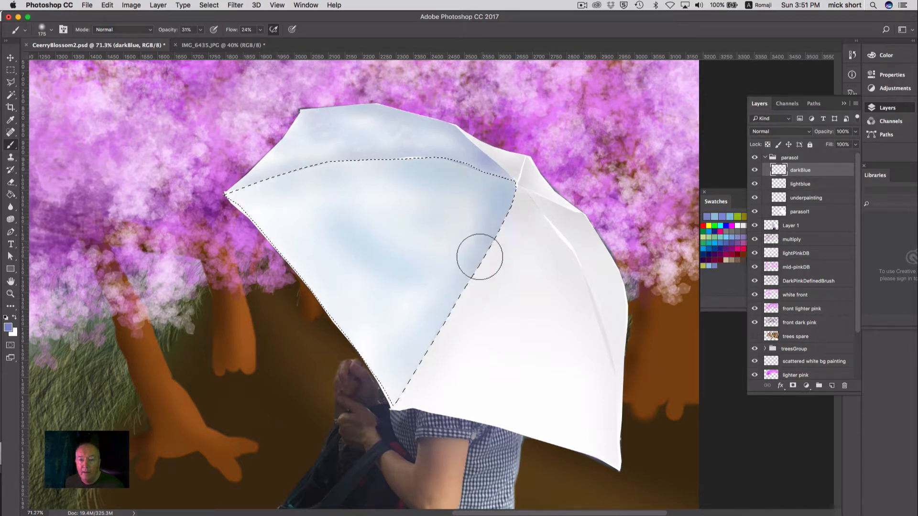
{"action": "left_click_drag", "start_coordinate": [508, 195], "coordinate": [465, 176]}
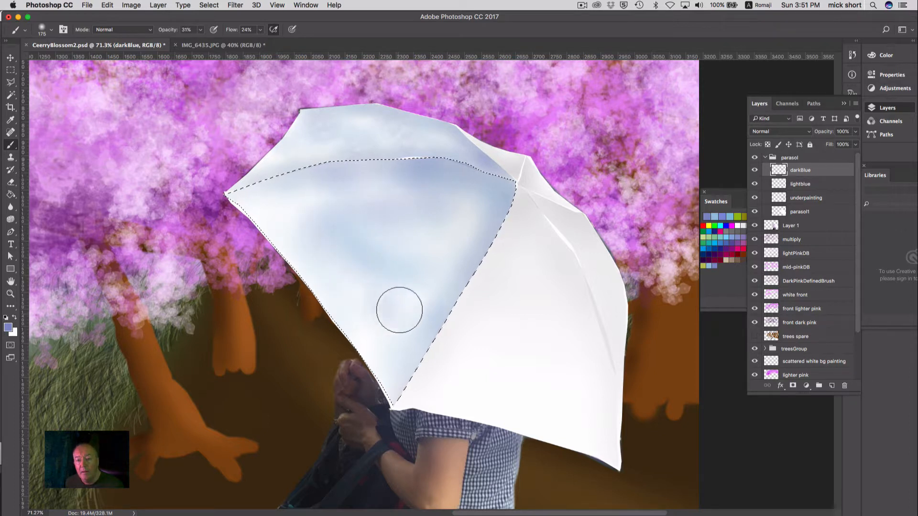
{"action": "left_click_drag", "start_coordinate": [393, 277], "coordinate": [460, 217]}
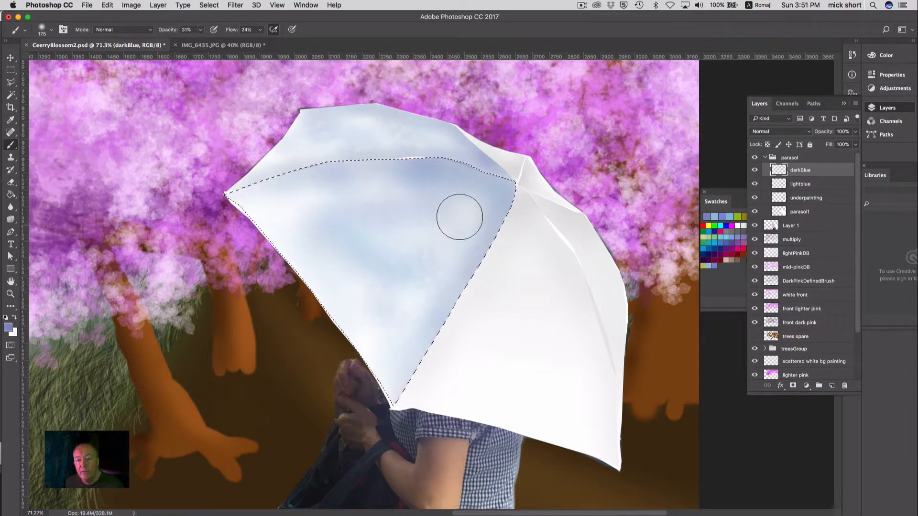
{"action": "mouse_move", "coordinate": [365, 202]}
{"action": "left_mouse_down"}
{"action": "mouse_move", "coordinate": [258, 193]}
{"action": "mouse_move", "coordinate": [361, 174]}
{"action": "mouse_move", "coordinate": [462, 173]}
{"action": "left_mouse_up"}
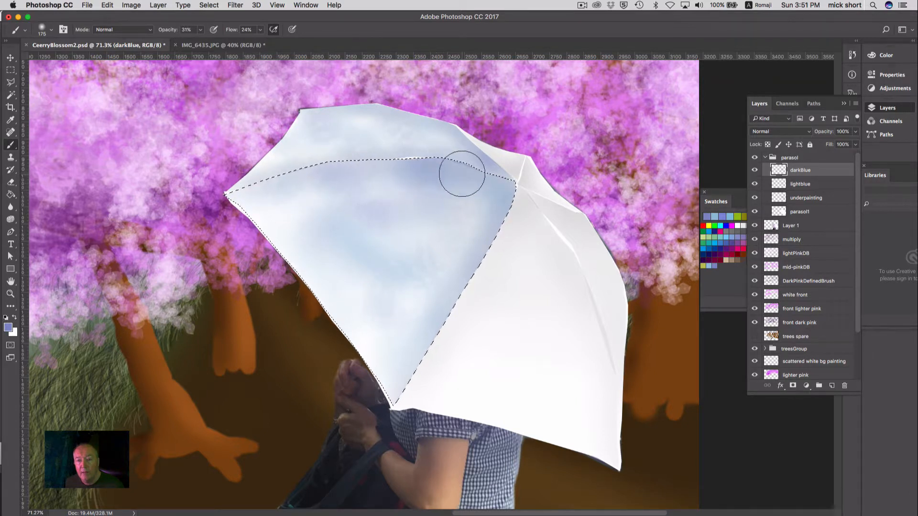
{"action": "mouse_move", "coordinate": [492, 214]}
{"action": "left_mouse_down"}
{"action": "mouse_move", "coordinate": [387, 332]}
{"action": "mouse_move", "coordinate": [400, 328]}
{"action": "left_mouse_up"}
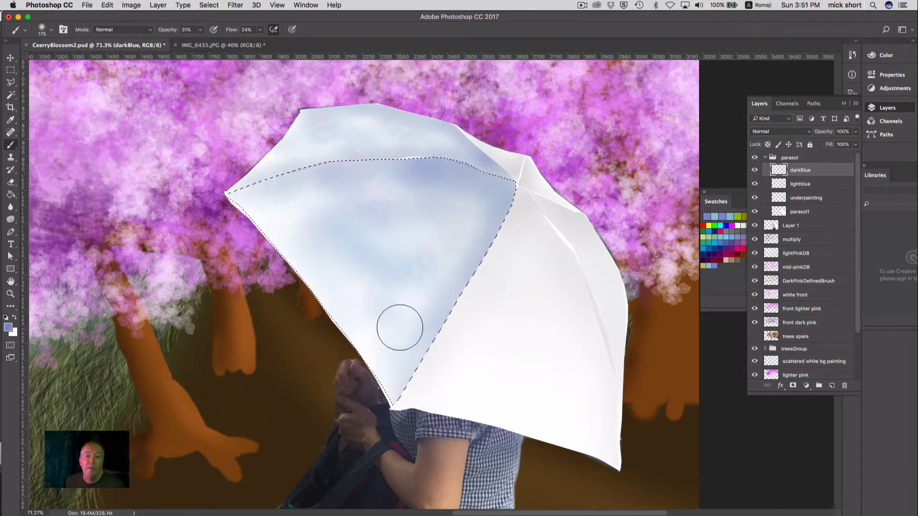
{"action": "mouse_move", "coordinate": [350, 288]}
{"action": "left_mouse_down"}
{"action": "mouse_move", "coordinate": [504, 189]}
{"action": "mouse_move", "coordinate": [373, 299]}
{"action": "mouse_move", "coordinate": [372, 250]}
{"action": "left_mouse_up"}
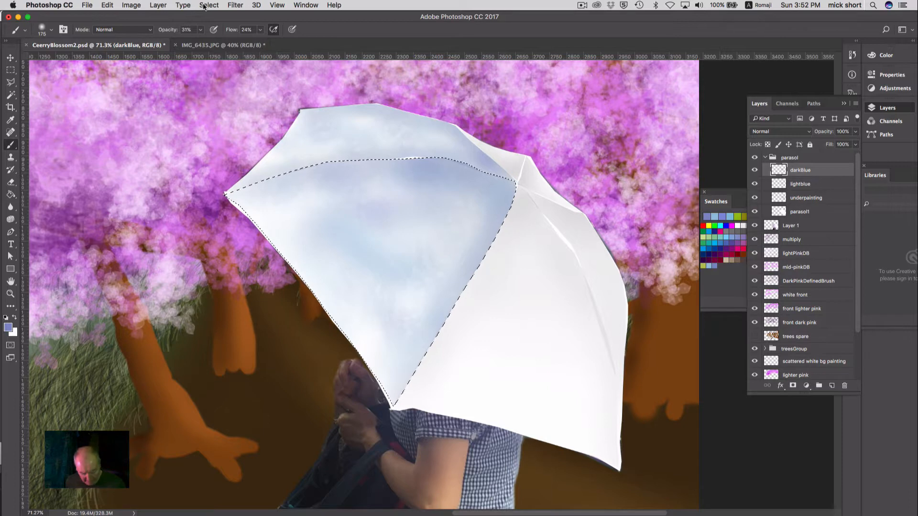
Step: Deselect segment2 and load the saved segment3 selection
{"action": "key", "text": "super"}
{"action": "key", "text": "super+d"}
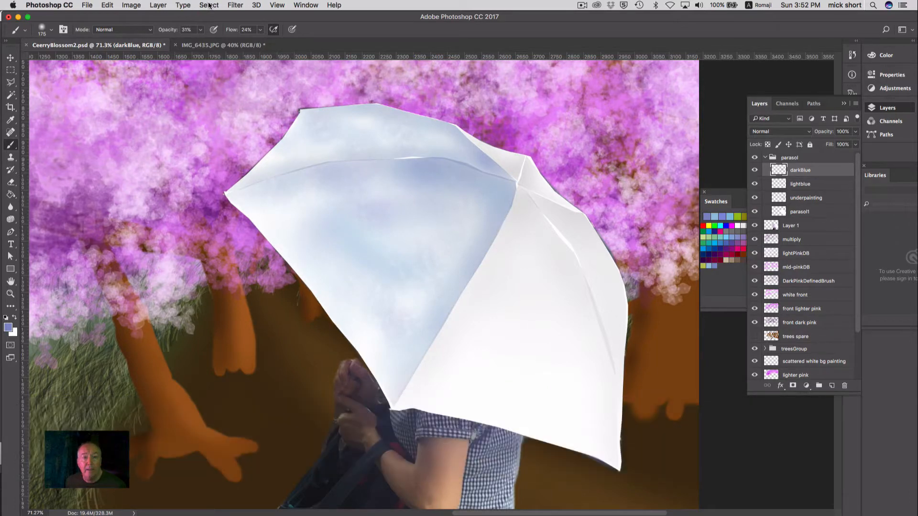
{"action": "left_click", "coordinate": [209, 5]}
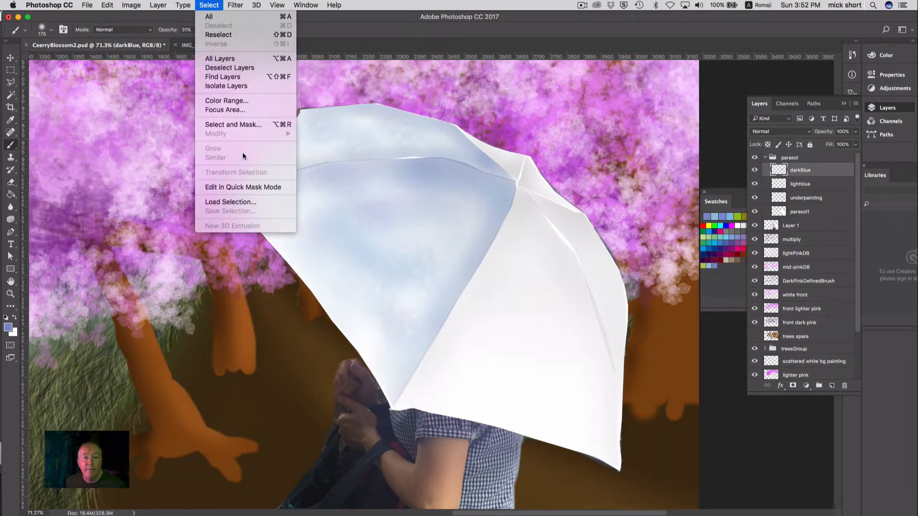
{"action": "left_click", "coordinate": [248, 203]}
{"action": "left_click", "coordinate": [363, 150]}
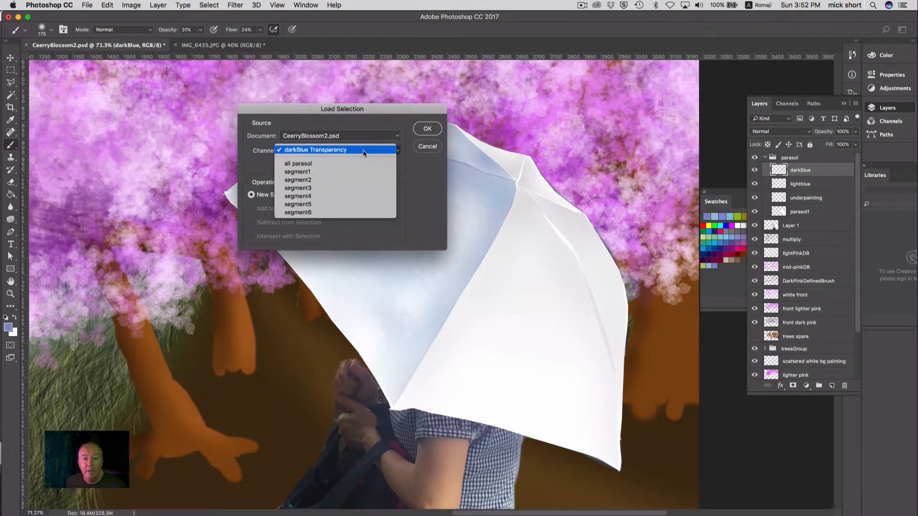
{"action": "left_click", "coordinate": [347, 184]}
{"action": "left_click", "coordinate": [427, 129]}
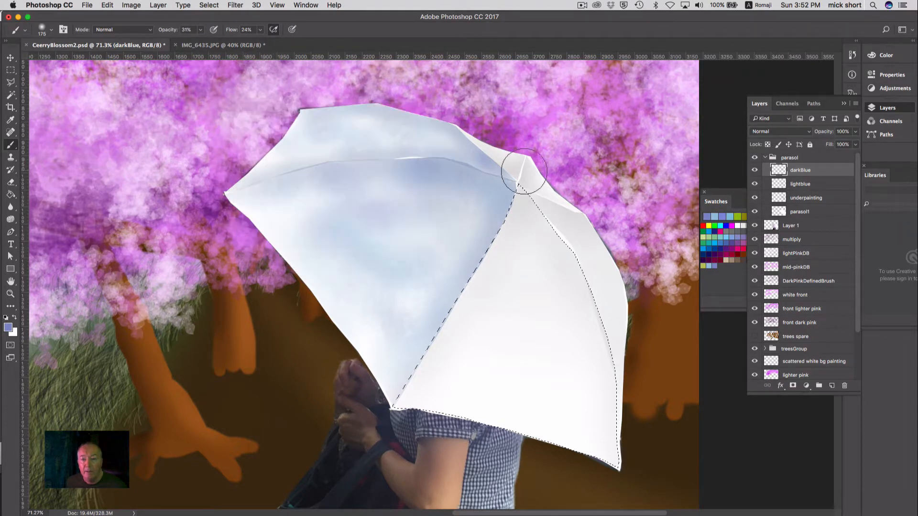
Step: Paint segment3 with light blue on the lightblue layer, and add dark blue shading on the darkBlue layer
{"action": "left_click", "coordinate": [710, 265]}
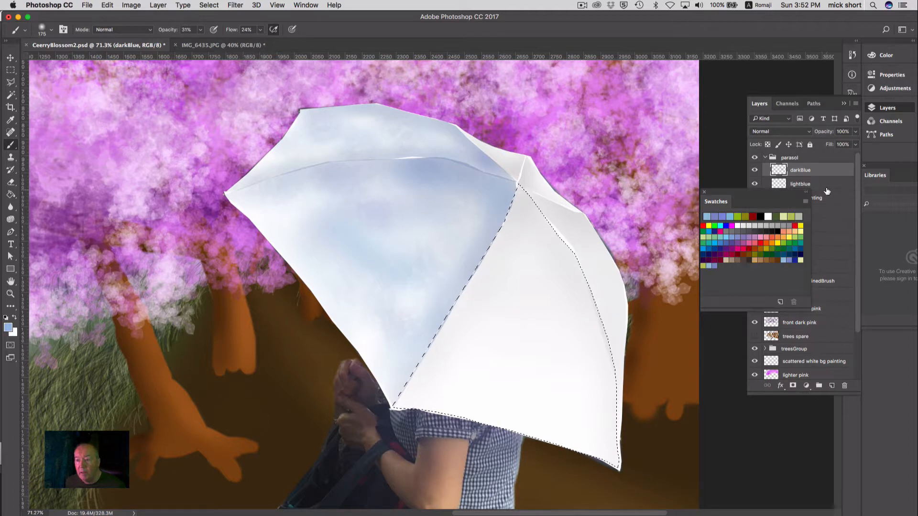
{"action": "left_click", "coordinate": [827, 187]}
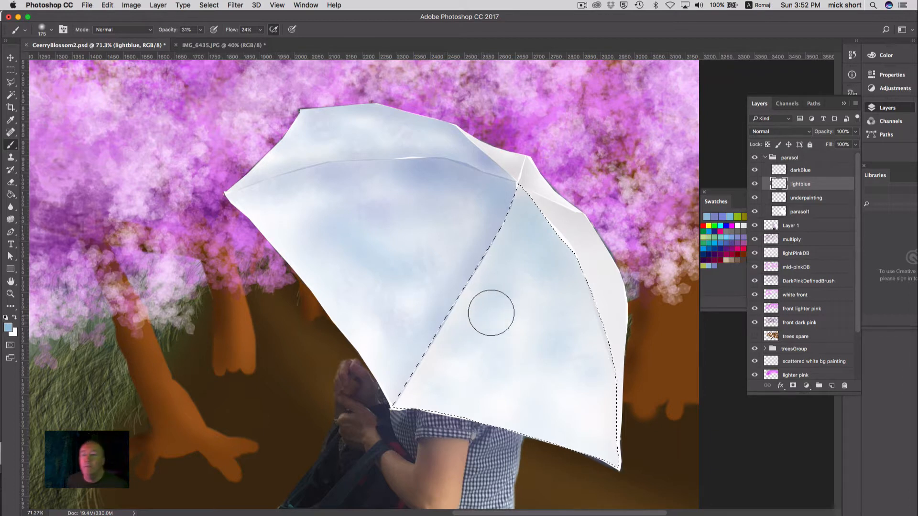
{"action": "left_click", "coordinate": [715, 263]}
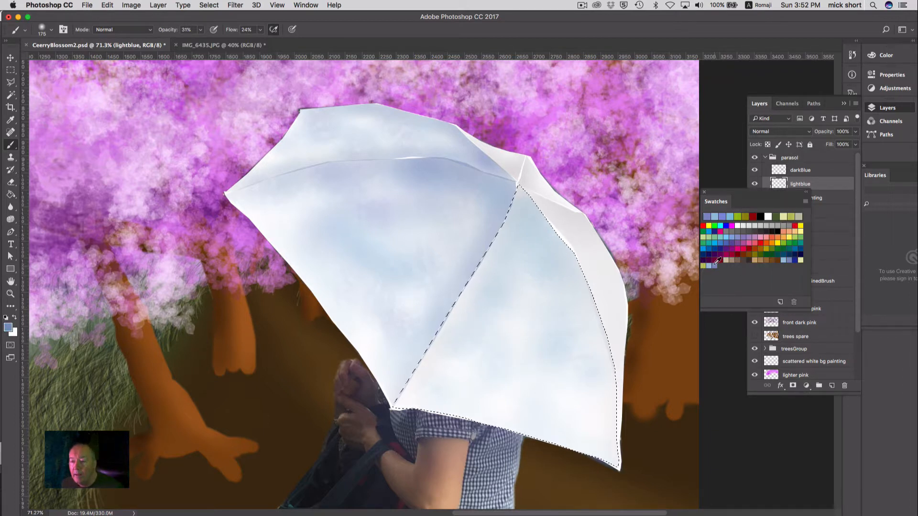
{"action": "left_click", "coordinate": [827, 170]}
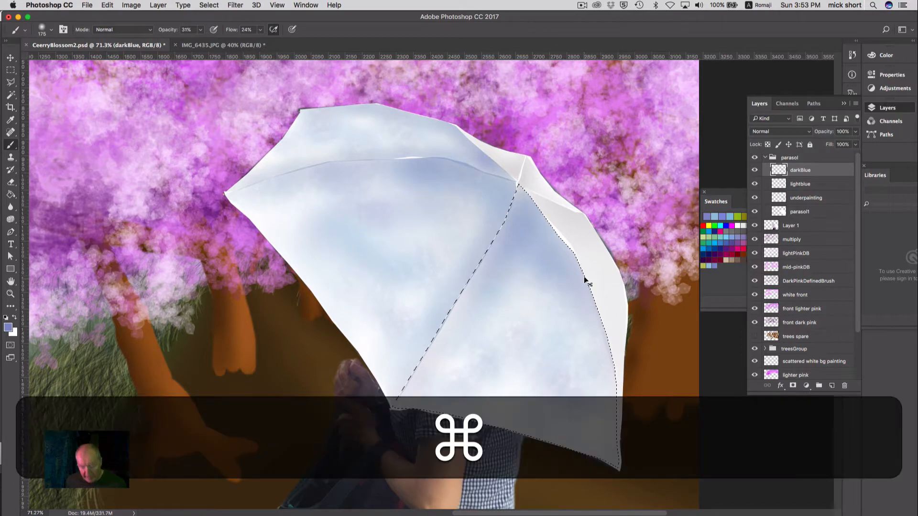
Step: Deselect segment3 and load the saved segment4 selection
{"action": "key", "text": "super+d"}
{"action": "left_click", "coordinate": [209, 5]}
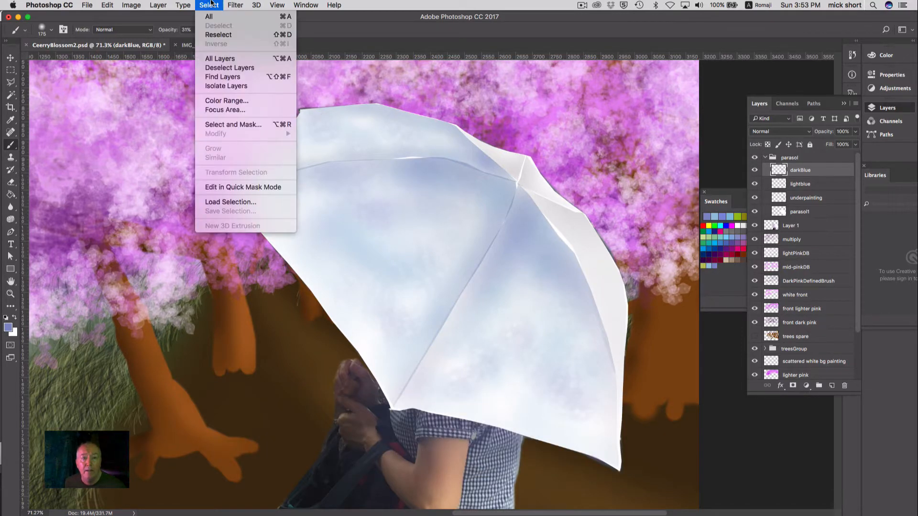
{"action": "left_click", "coordinate": [227, 203]}
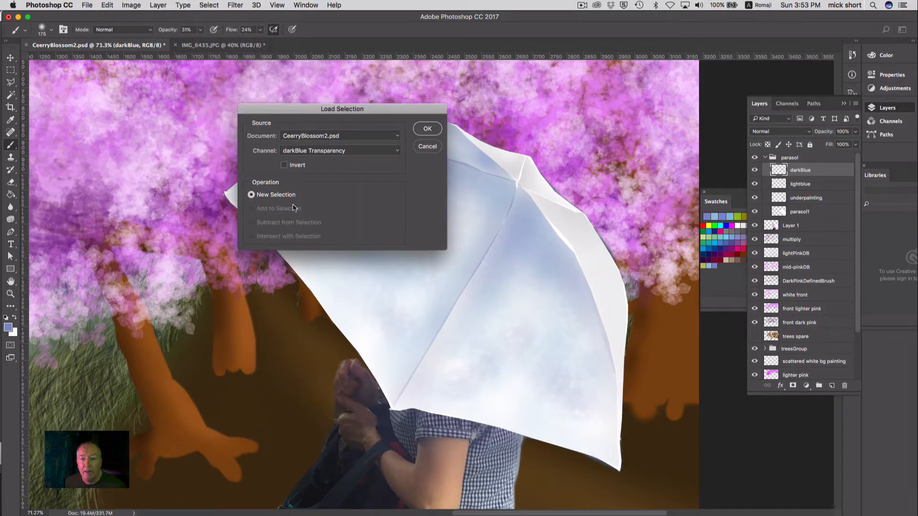
{"action": "left_click", "coordinate": [371, 149]}
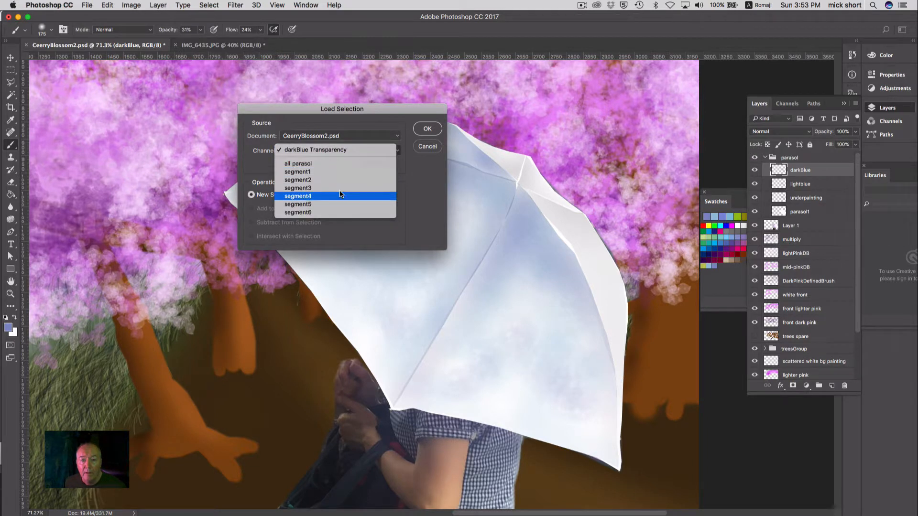
{"action": "left_click", "coordinate": [337, 196]}
{"action": "left_click", "coordinate": [428, 128]}
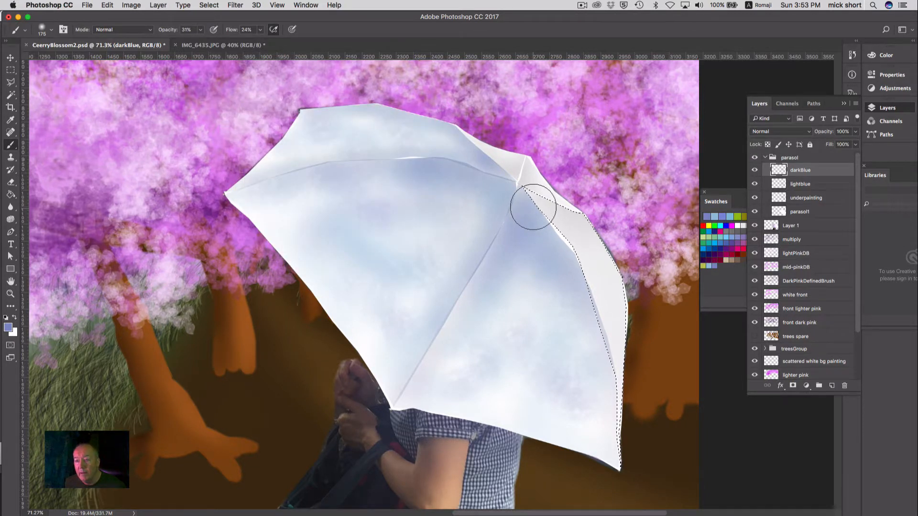
Step: Paint light blue over the narrow segment4 on the lightblue layer
{"action": "left_click", "coordinate": [833, 187]}
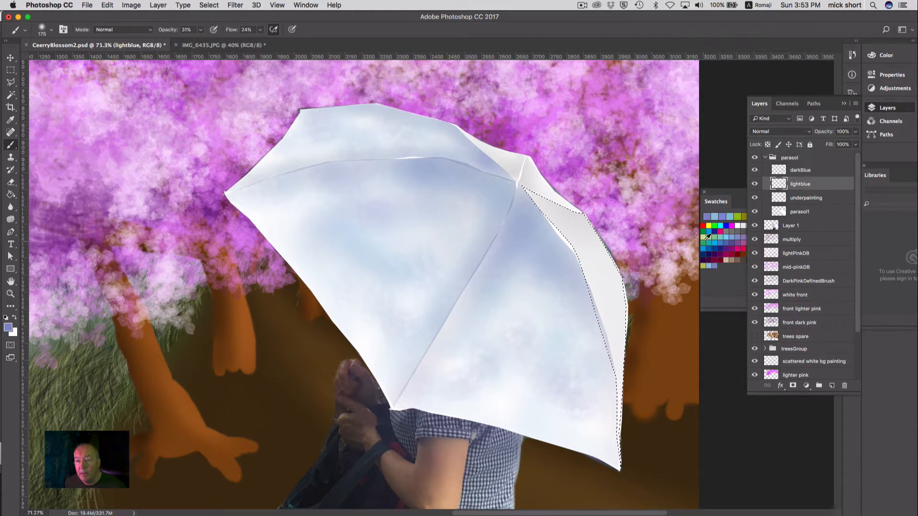
{"action": "left_click", "coordinate": [710, 264]}
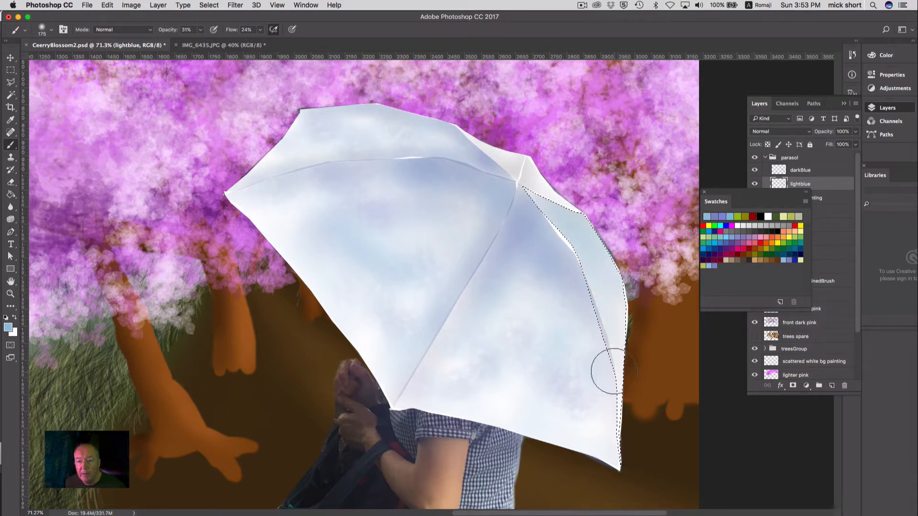
{"action": "mouse_move", "coordinate": [553, 223]}
{"action": "left_mouse_down"}
{"action": "mouse_move", "coordinate": [589, 227]}
{"action": "mouse_move", "coordinate": [600, 258]}
{"action": "left_mouse_up"}
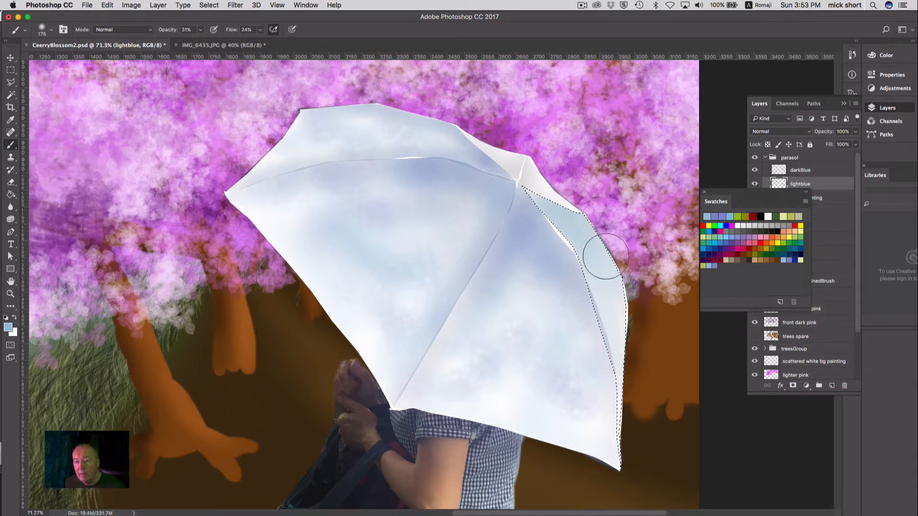
{"action": "left_click_drag", "start_coordinate": [608, 325], "coordinate": [600, 264]}
Step: Brush dark blue shading along segment4 on the darkBlue layer
{"action": "left_click", "coordinate": [715, 266]}
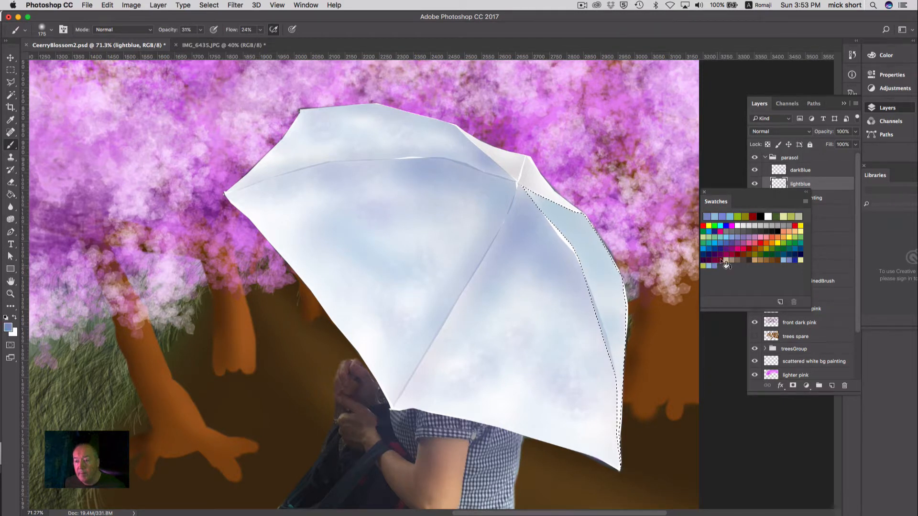
{"action": "left_click", "coordinate": [819, 168]}
{"action": "left_click", "coordinate": [820, 168]}
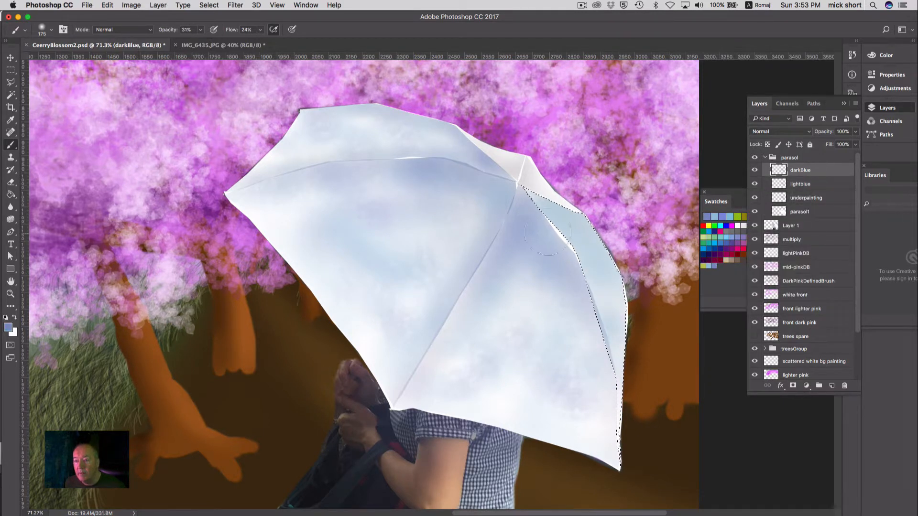
{"action": "mouse_move", "coordinate": [561, 207]}
{"action": "left_mouse_down"}
{"action": "mouse_move", "coordinate": [602, 232]}
{"action": "mouse_move", "coordinate": [619, 277]}
{"action": "left_mouse_up"}
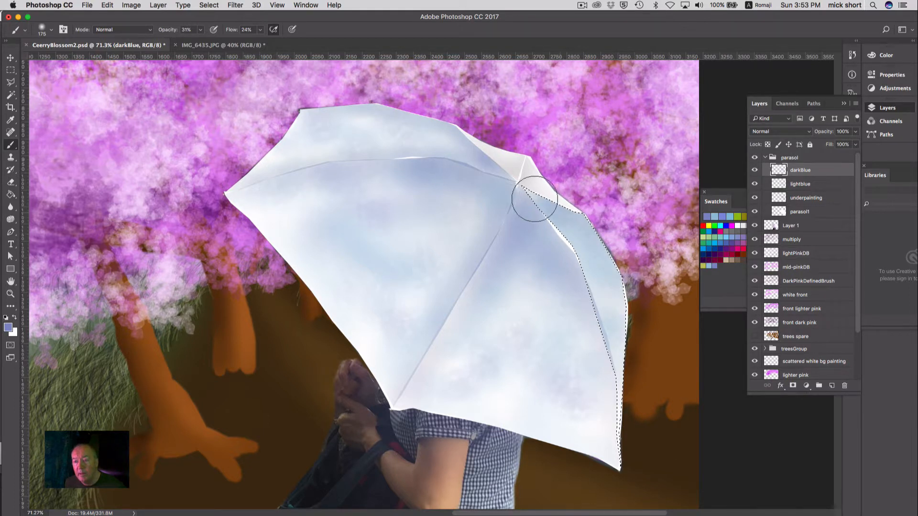
Step: Finish the dark blue shading along segment4 on the darkBlue layer and deselect it
{"action": "left_click_drag", "start_coordinate": [531, 197], "coordinate": [612, 353]}
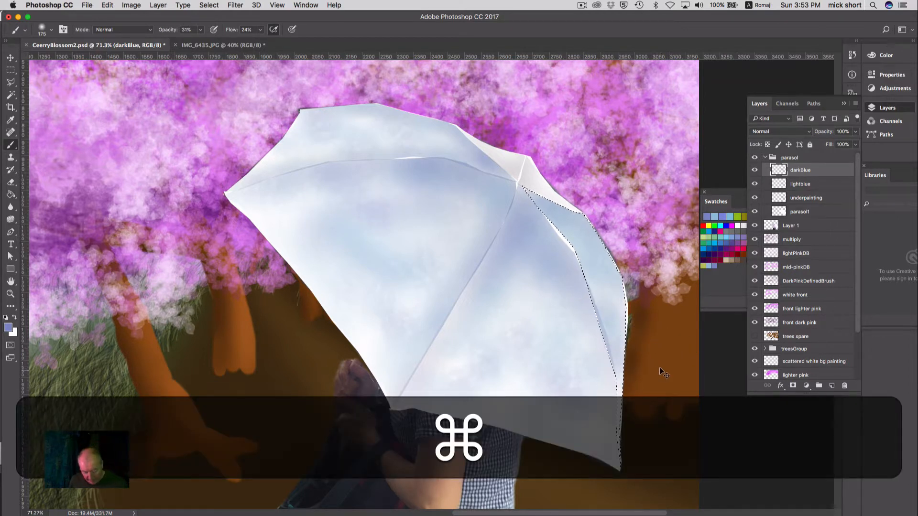
{"action": "key", "text": "super+d"}
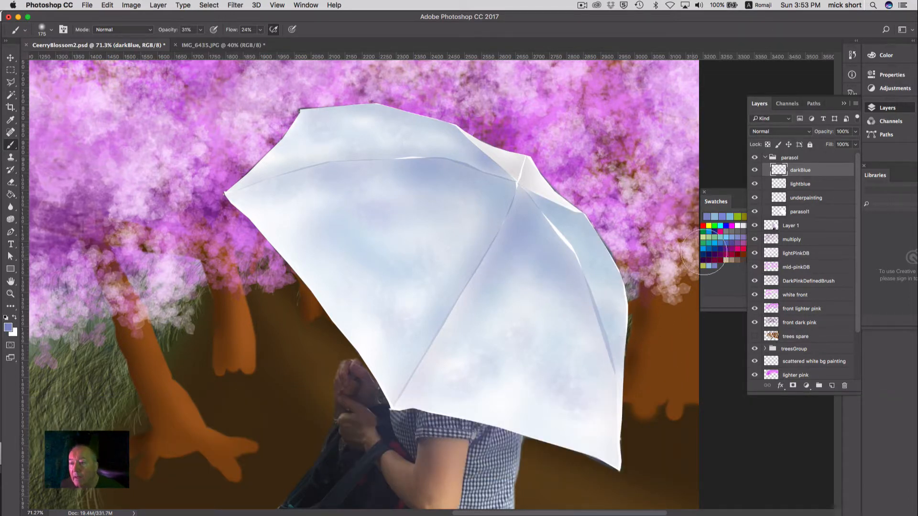
Step: Add a new layer directly above the underpainting layer, and check the parasol with the underpainting hidden and shown
{"action": "left_click", "coordinate": [833, 386]}
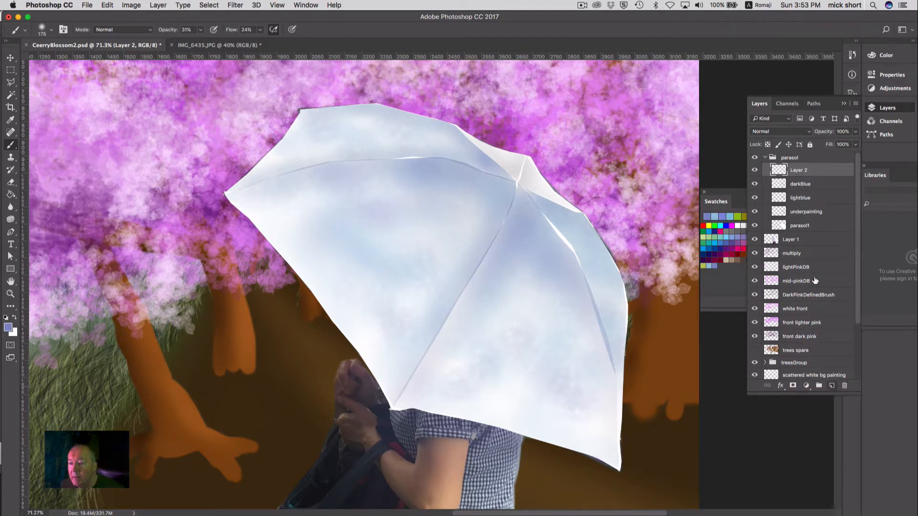
{"action": "left_click_drag", "start_coordinate": [827, 169], "coordinate": [839, 207]}
{"action": "left_click", "coordinate": [754, 211]}
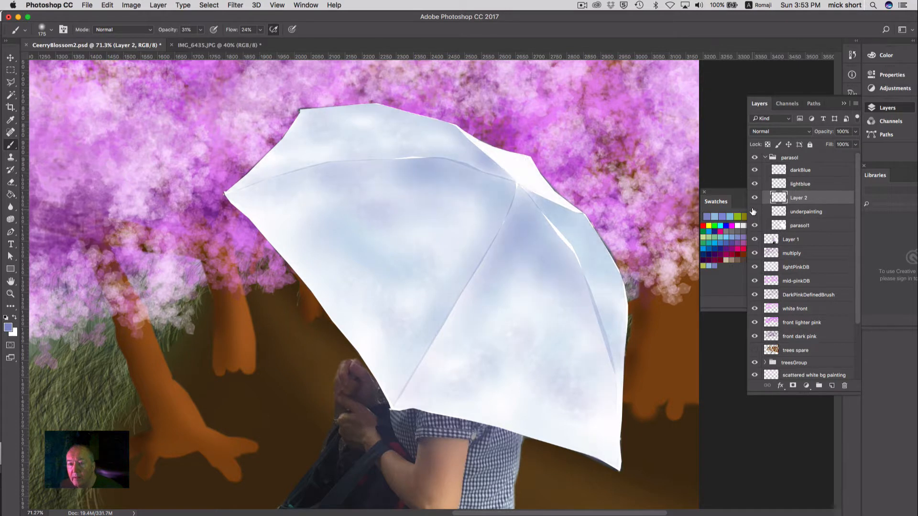
{"action": "left_click", "coordinate": [753, 212]}
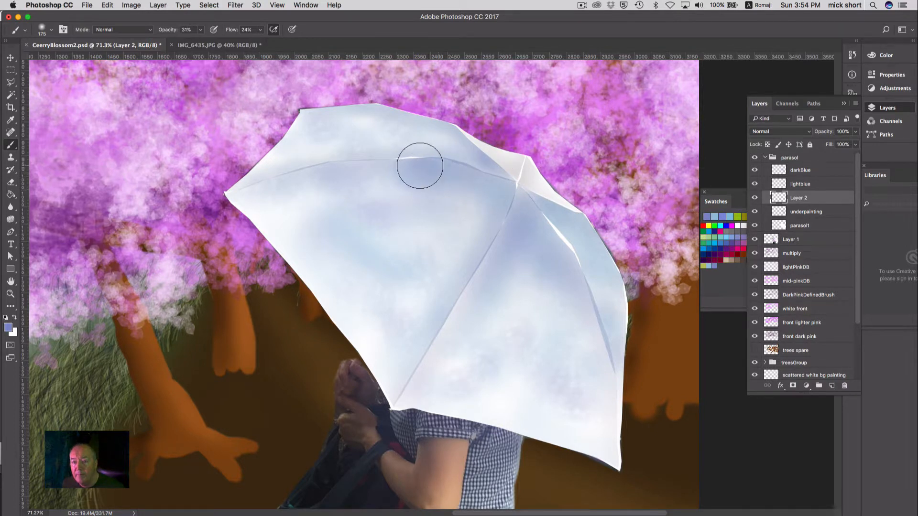
Step: Cover the white gaps along the parasol's ribs with dark blue on the new layer, reducing the brush size to 35 for the narrow areas
{"action": "mouse_move", "coordinate": [420, 165]}
{"action": "left_mouse_down"}
{"action": "mouse_move", "coordinate": [390, 160]}
{"action": "mouse_move", "coordinate": [422, 159]}
{"action": "mouse_move", "coordinate": [335, 165]}
{"action": "mouse_move", "coordinate": [428, 163]}
{"action": "left_mouse_up"}
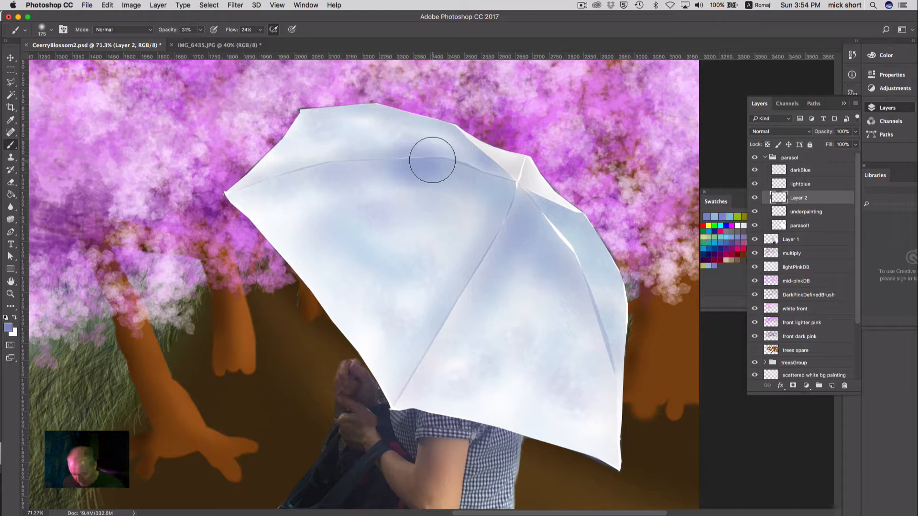
{"action": "key", "text": "bracketleft"}
{"action": "key", "text": "bracketleft"}
{"action": "key", "text": "bracketleft"}
{"action": "key", "text": "bracketleft"}
{"action": "key", "text": "bracketleft"}
{"action": "key", "text": "bracketleft"}
{"action": "key", "text": "bracketleft"}
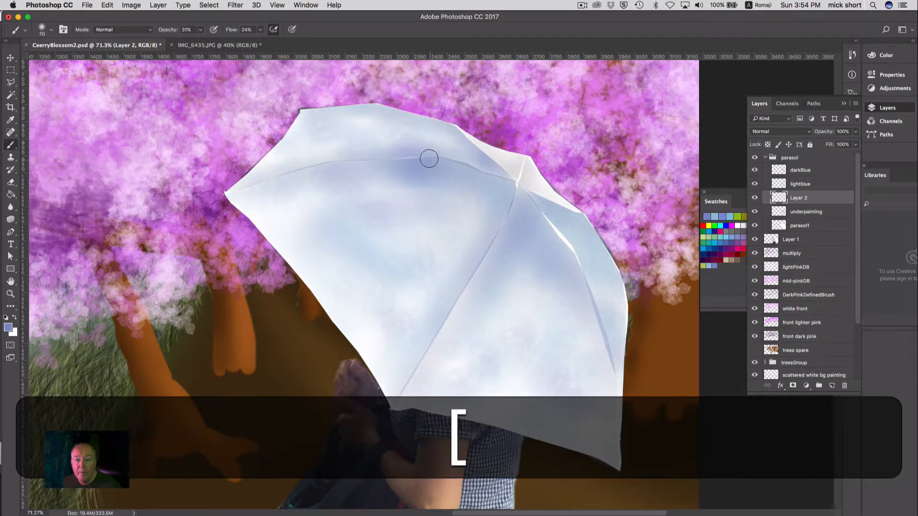
{"action": "key", "text": "bracketleft"}
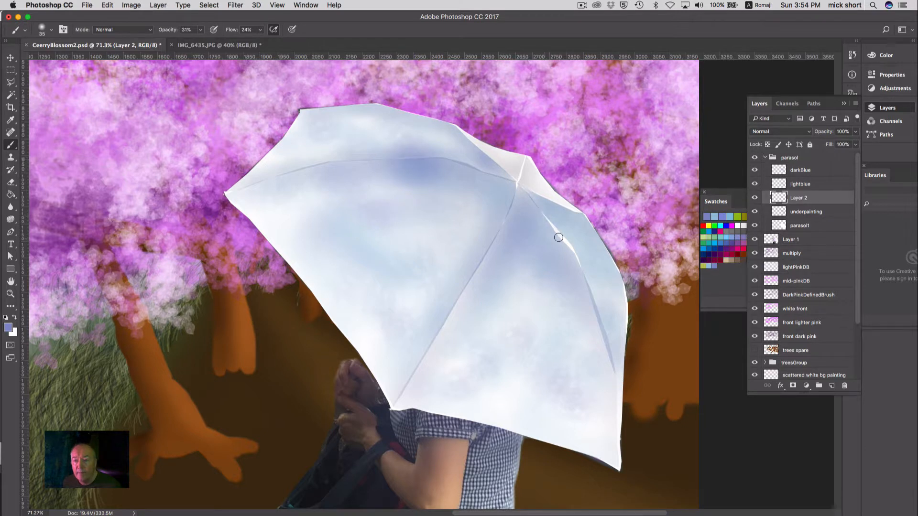
{"action": "mouse_move", "coordinate": [558, 237]}
{"action": "left_mouse_down"}
{"action": "mouse_move", "coordinate": [581, 255]}
{"action": "mouse_move", "coordinate": [541, 213]}
{"action": "mouse_move", "coordinate": [589, 272]}
{"action": "mouse_move", "coordinate": [541, 207]}
{"action": "mouse_move", "coordinate": [559, 236]}
{"action": "mouse_move", "coordinate": [551, 220]}
{"action": "mouse_move", "coordinate": [575, 240]}
{"action": "mouse_move", "coordinate": [544, 213]}
{"action": "mouse_move", "coordinate": [583, 277]}
{"action": "mouse_move", "coordinate": [499, 202]}
{"action": "mouse_move", "coordinate": [502, 219]}
{"action": "mouse_move", "coordinate": [525, 153]}
{"action": "mouse_move", "coordinate": [517, 186]}
{"action": "mouse_move", "coordinate": [556, 204]}
{"action": "left_mouse_up"}
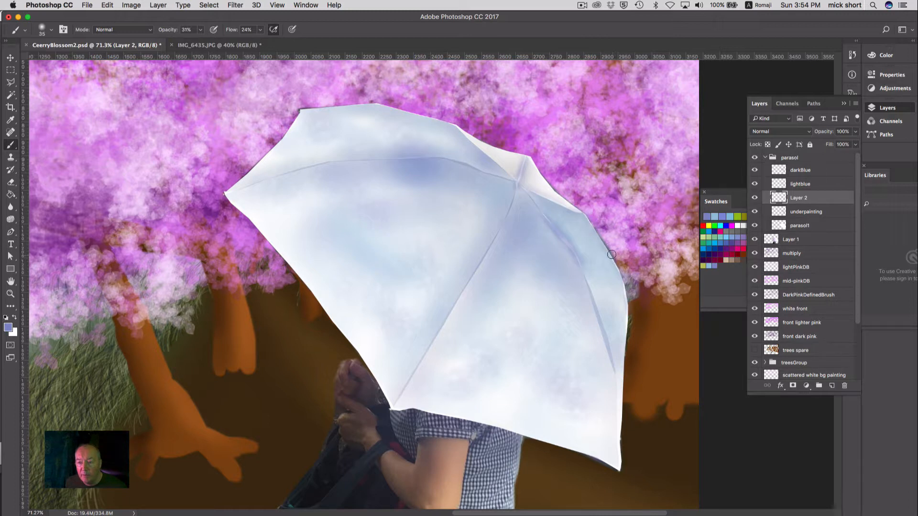
{"action": "mouse_move", "coordinate": [591, 223]}
{"action": "left_mouse_down"}
{"action": "mouse_move", "coordinate": [578, 206]}
{"action": "mouse_move", "coordinate": [536, 192]}
{"action": "left_mouse_up"}
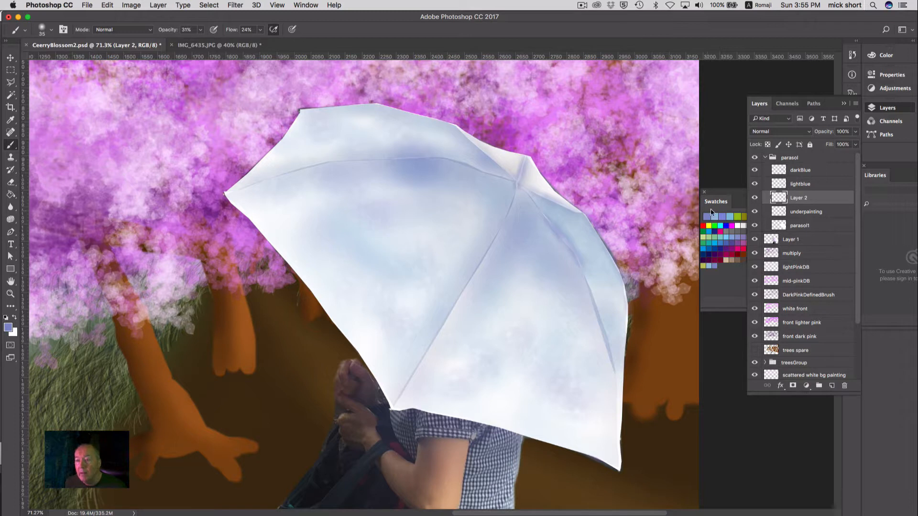
Step: Make the lightblue layer active and load the saved segment5 selection
{"action": "left_click", "coordinate": [825, 185]}
{"action": "left_click", "coordinate": [213, 7]}
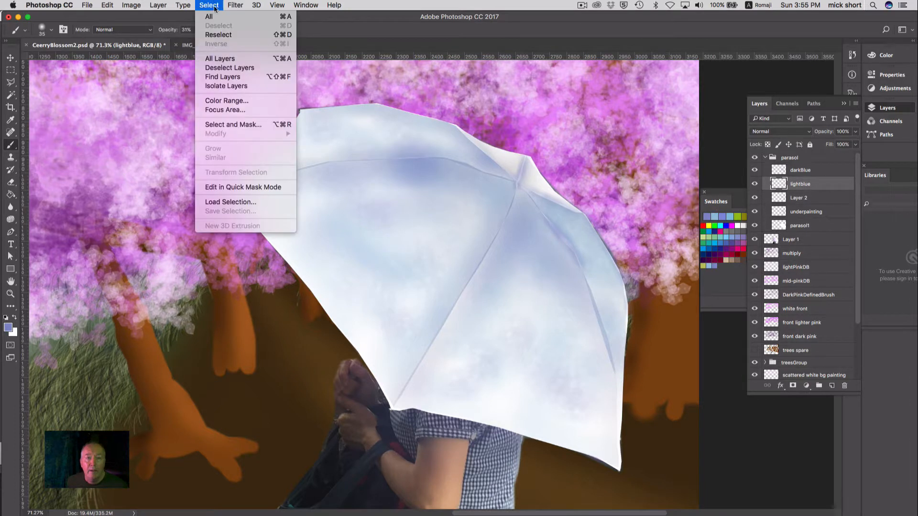
{"action": "left_click", "coordinate": [234, 202]}
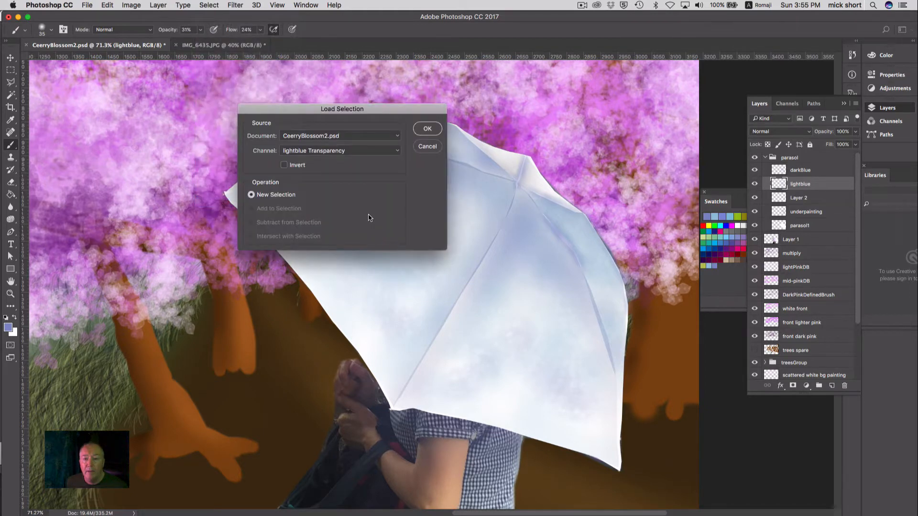
{"action": "left_click", "coordinate": [364, 151]}
{"action": "left_click", "coordinate": [341, 202]}
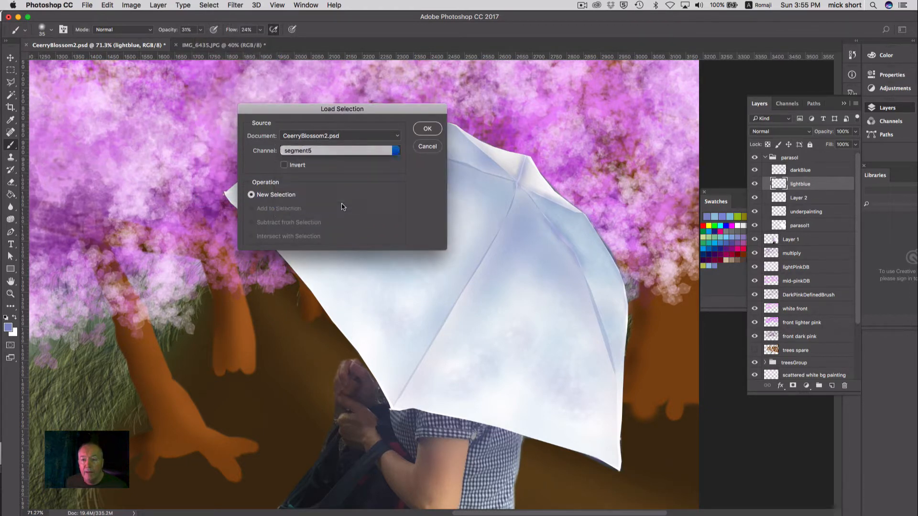
{"action": "left_click", "coordinate": [427, 128]}
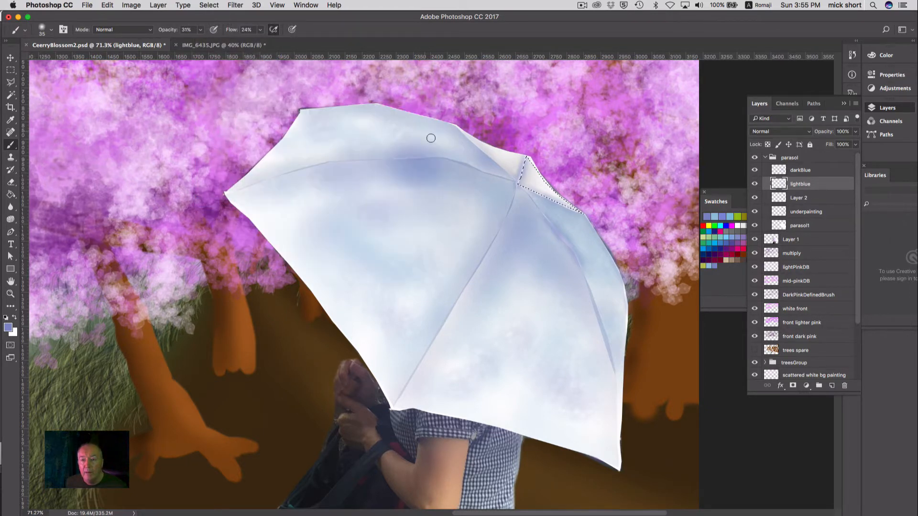
Step: Paint segment5 light blue on the lightblue layer with brush size 80, and add dark blue shading on the darkBlue layer
{"action": "left_click", "coordinate": [715, 267]}
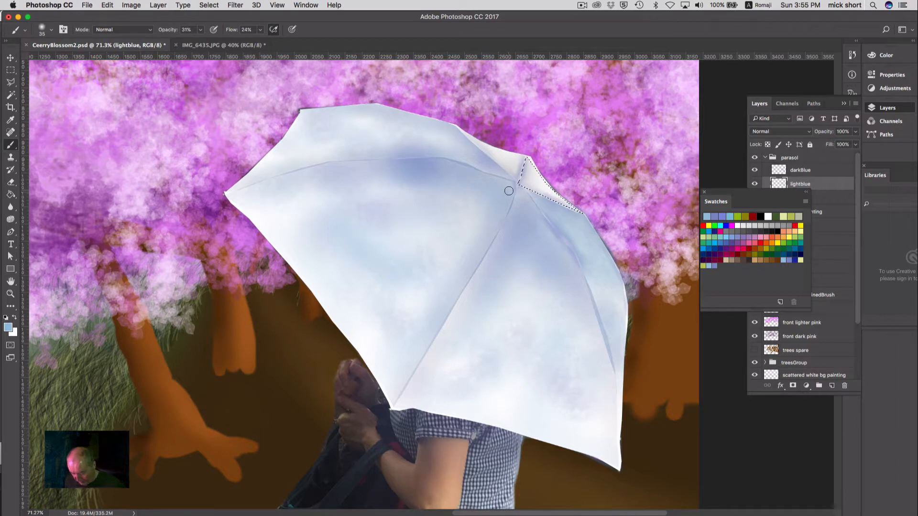
{"action": "key", "text": "bracketright"}
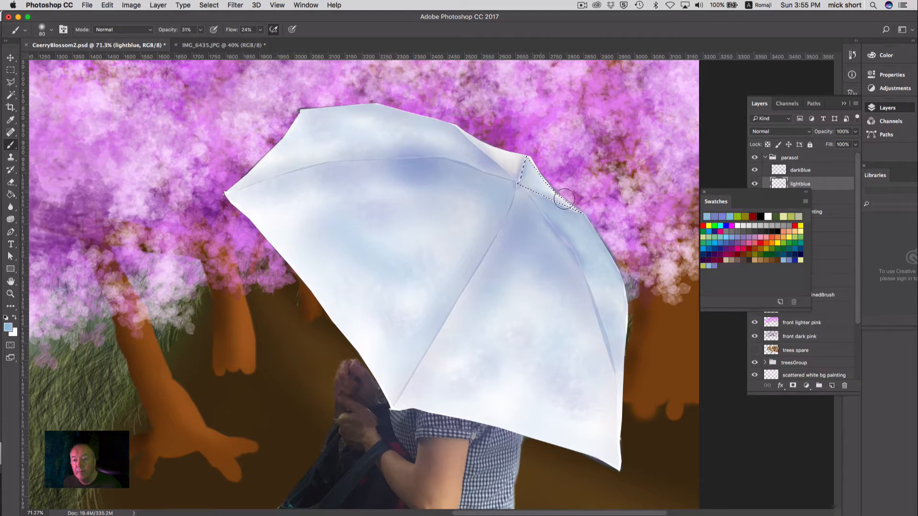
{"action": "left_click", "coordinate": [714, 265]}
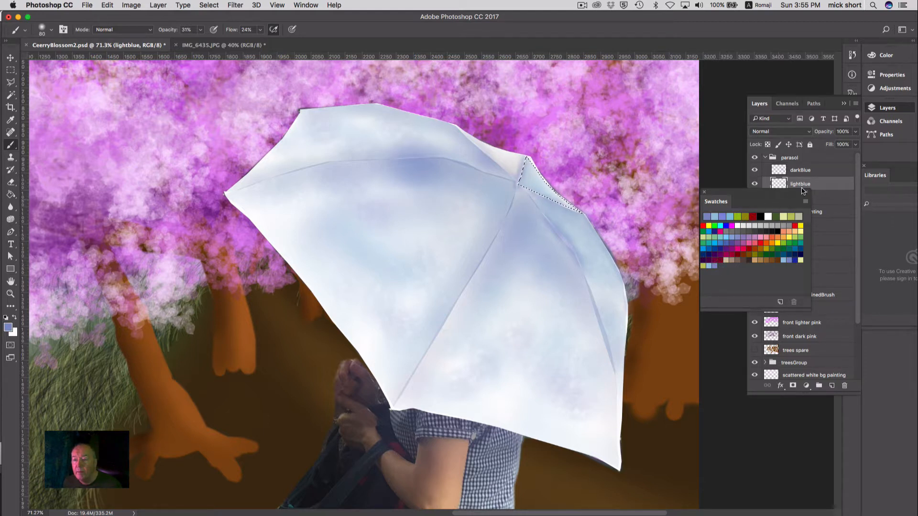
{"action": "left_click", "coordinate": [825, 170]}
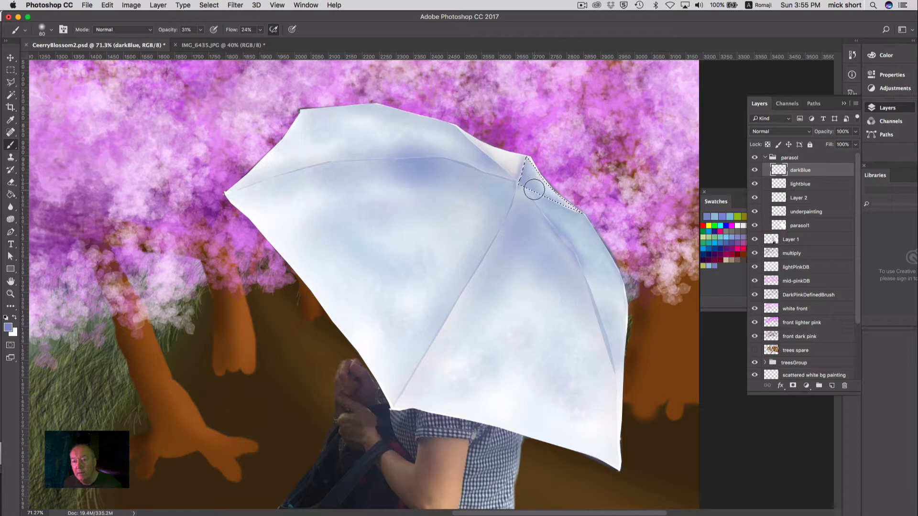
Step: Deselect segment5 and load the saved segment6 selection
{"action": "key", "text": "super"}
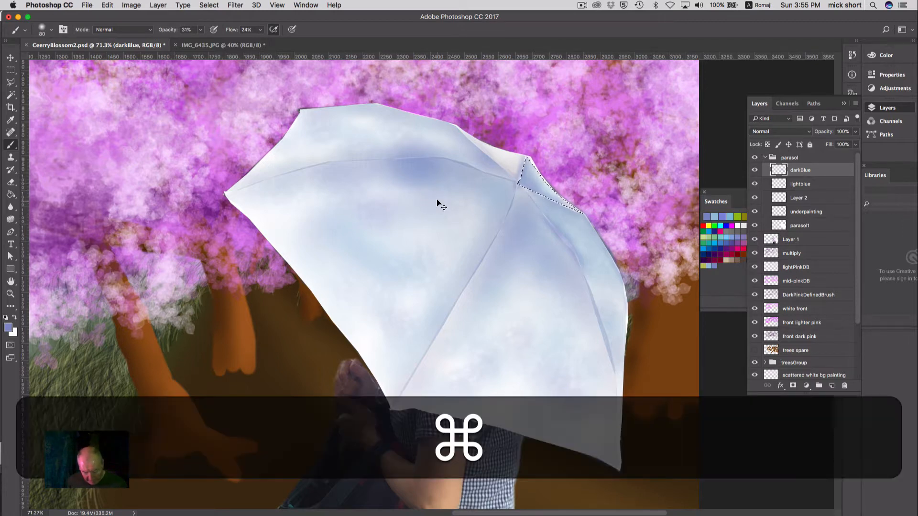
{"action": "key", "text": "super+d"}
{"action": "left_click", "coordinate": [214, 5]}
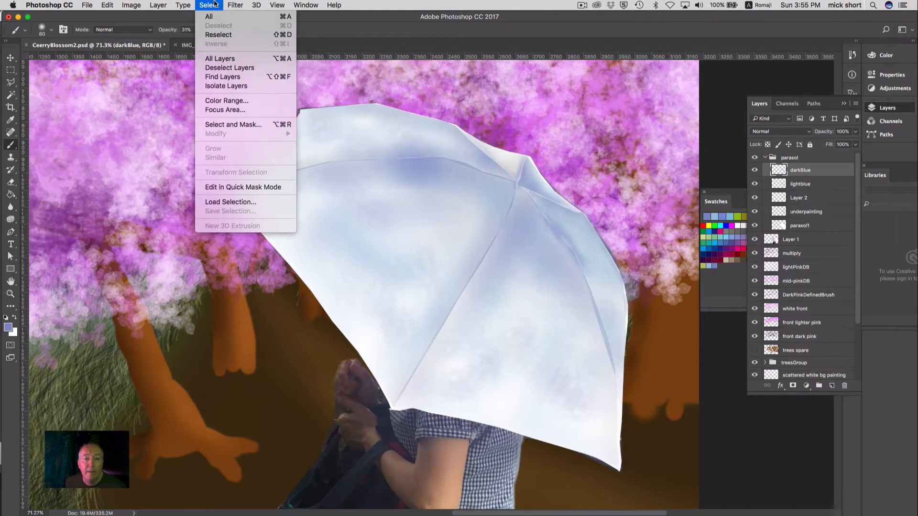
{"action": "left_click", "coordinate": [231, 202]}
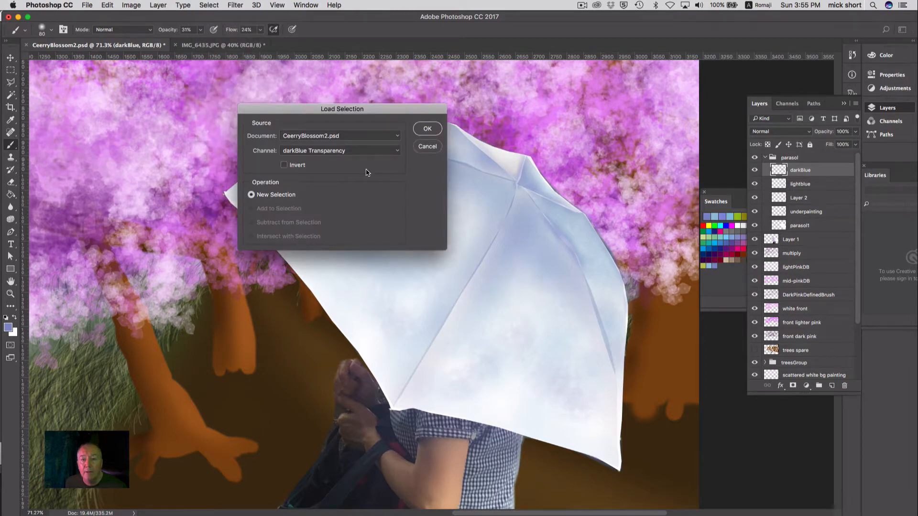
{"action": "left_click", "coordinate": [383, 153]}
{"action": "left_click", "coordinate": [352, 212]}
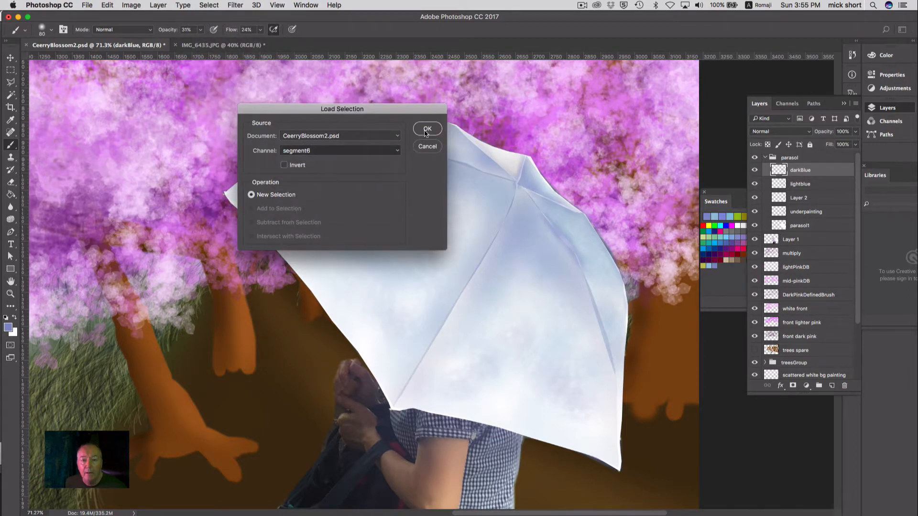
{"action": "left_click", "coordinate": [428, 128]}
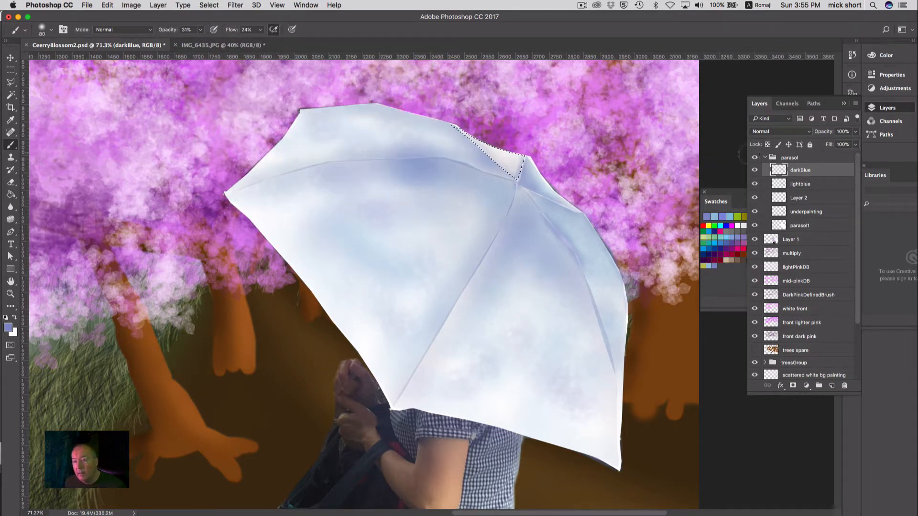
Step: Paint segment6 light blue on the lightblue layer, shade it dark blue on the darkBlue layer, and deselect it
{"action": "left_click", "coordinate": [814, 184]}
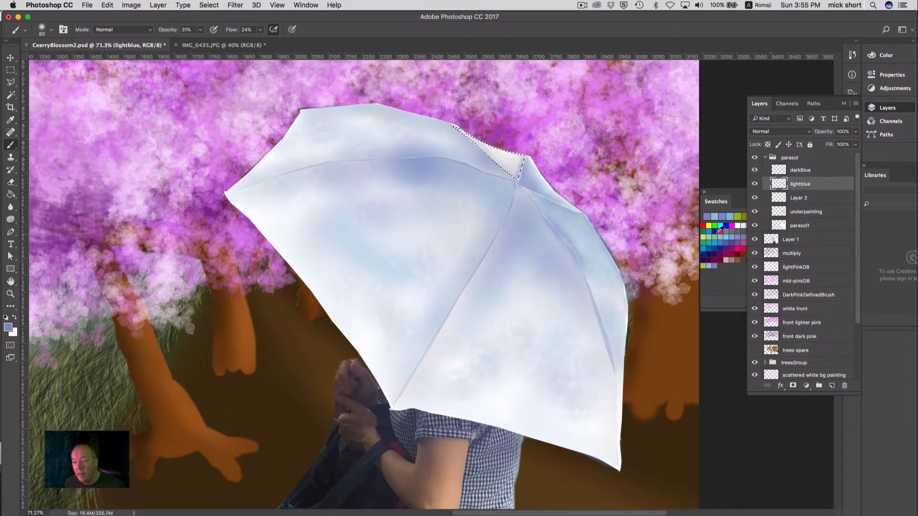
{"action": "left_click", "coordinate": [710, 264]}
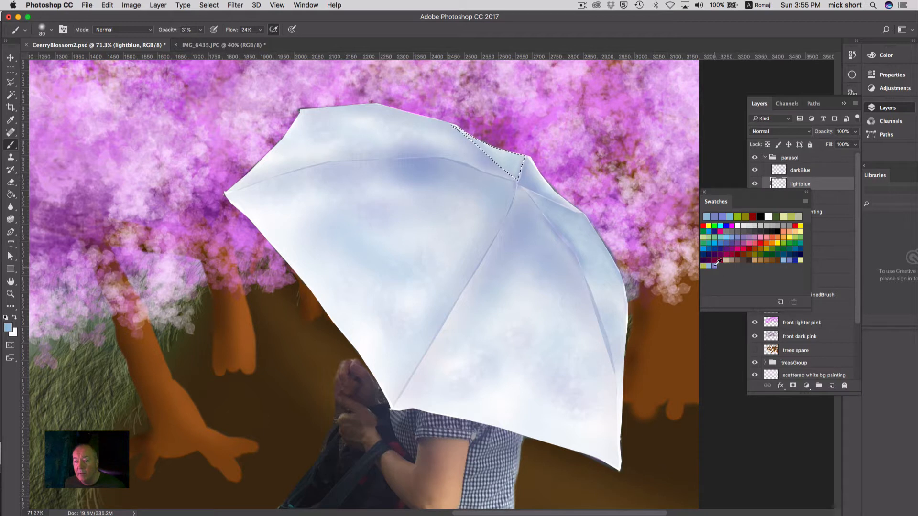
{"action": "left_click", "coordinate": [707, 217]}
{"action": "left_click", "coordinate": [826, 173]}
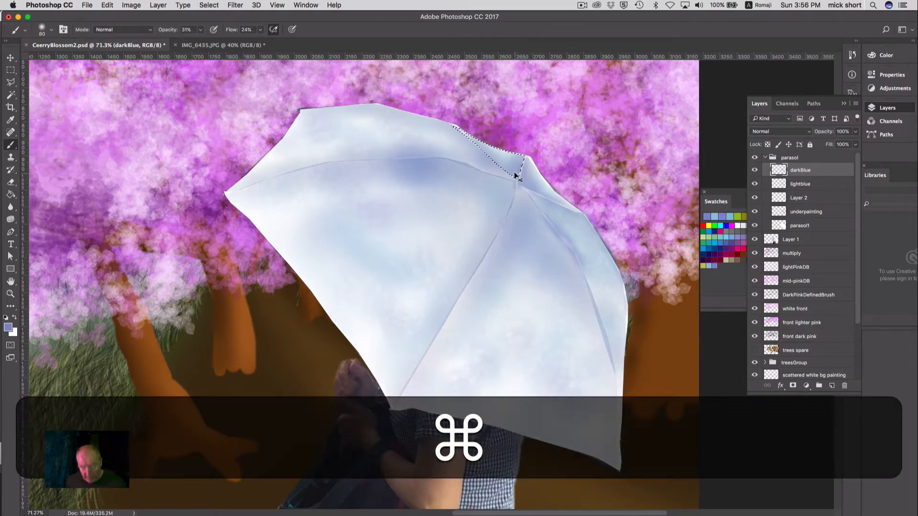
{"action": "key", "text": "super+d"}
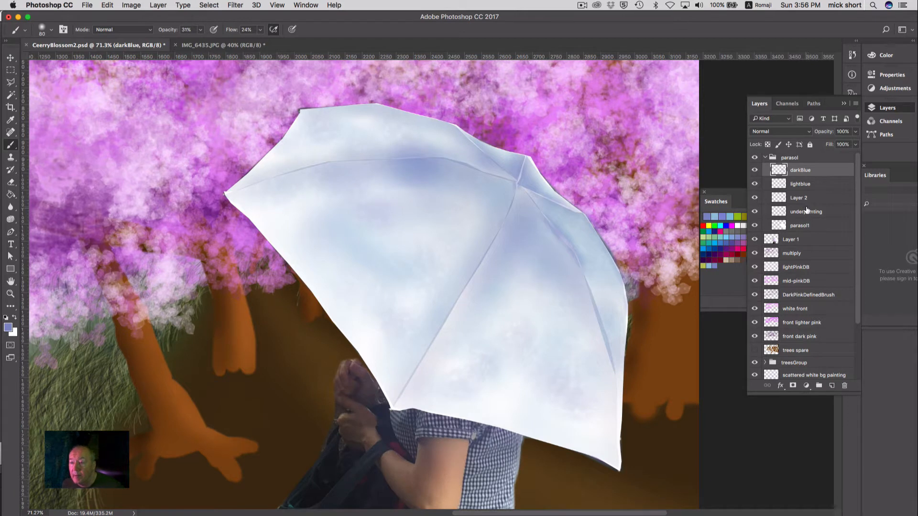
Step: Lower the underpainting layer's opacity to about 15%
{"action": "left_click", "coordinate": [812, 207]}
{"action": "left_click", "coordinate": [854, 132]}
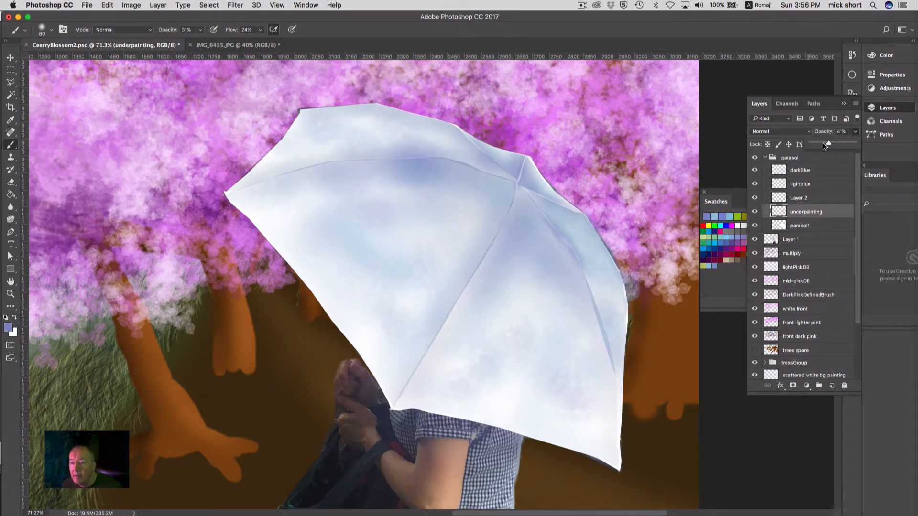
{"action": "left_click_drag", "start_coordinate": [818, 144], "coordinate": [816, 145]}
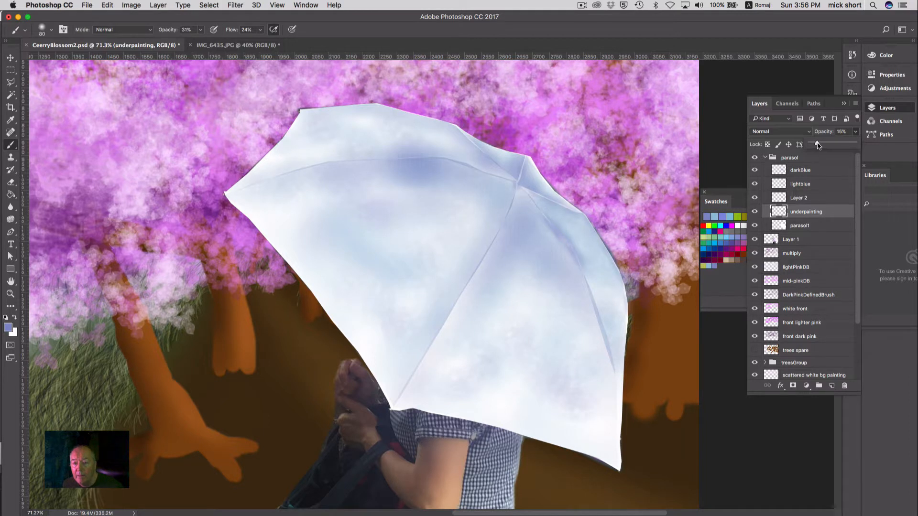
{"action": "left_click_drag", "start_coordinate": [818, 145], "coordinate": [819, 144]}
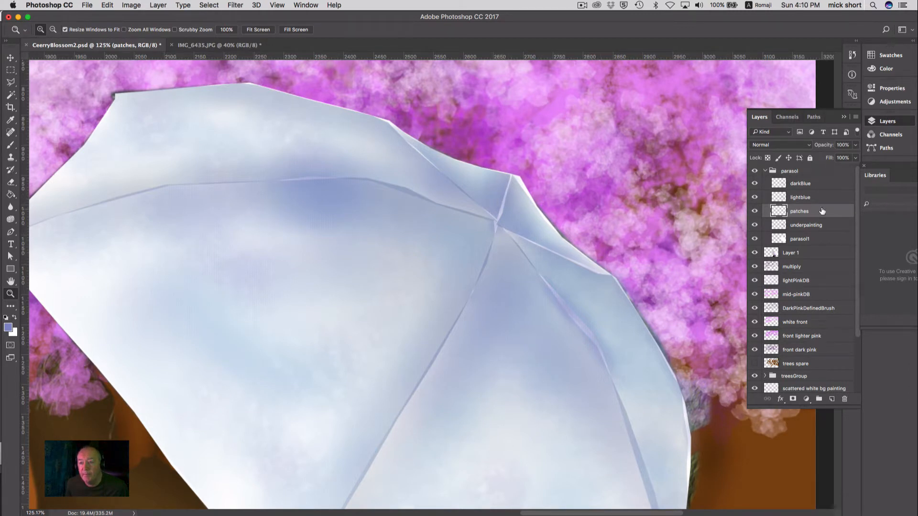
Step: Compare the parasol without and with the patches layer, and set the Brush tool to 21% opacity and 16% flow
{"action": "left_click", "coordinate": [754, 211]}
{"action": "left_click", "coordinate": [755, 211]}
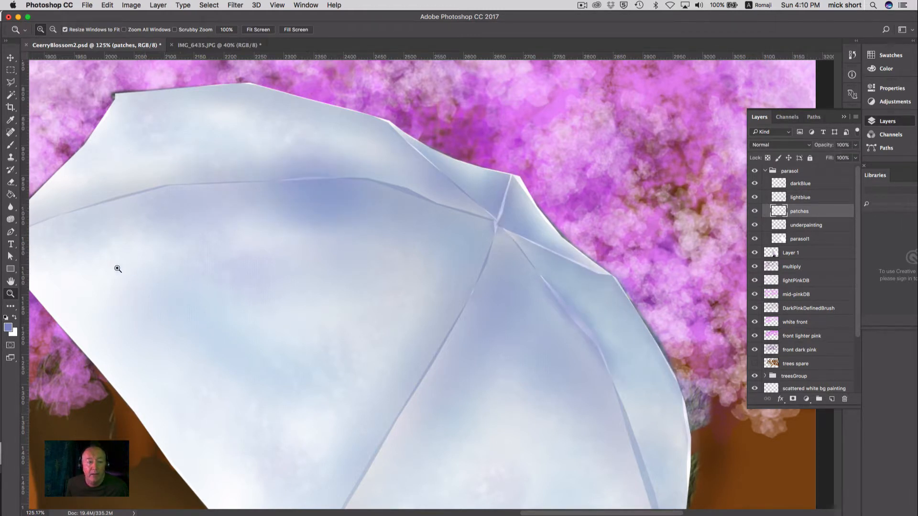
{"action": "left_click", "coordinate": [11, 145]}
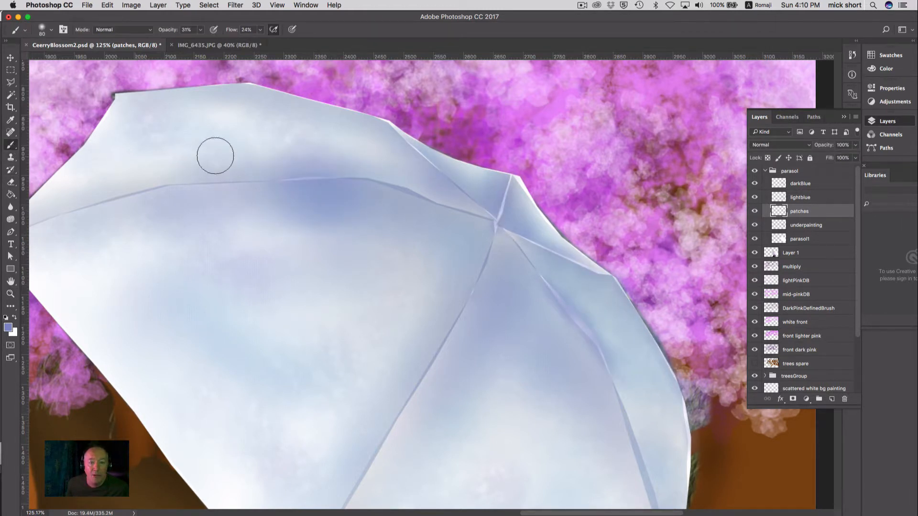
{"action": "left_click", "coordinate": [201, 30]}
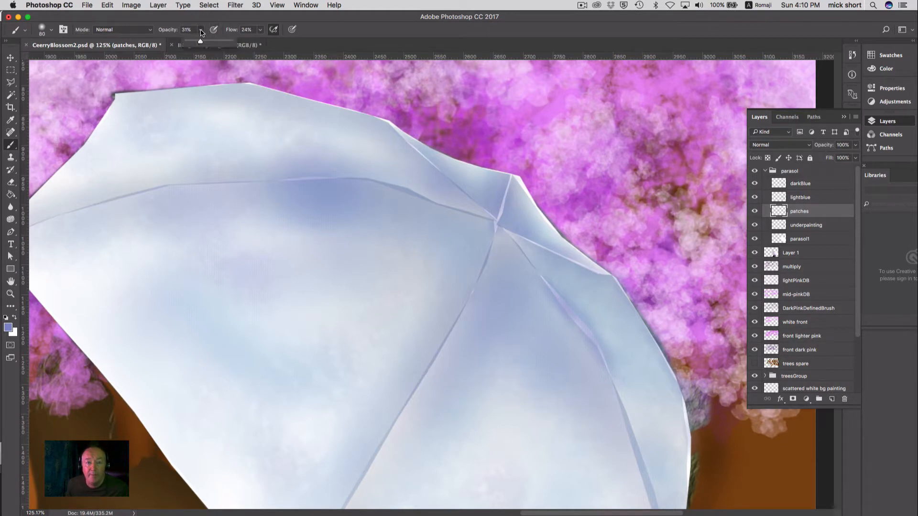
{"action": "left_click_drag", "start_coordinate": [196, 44], "coordinate": [191, 44]}
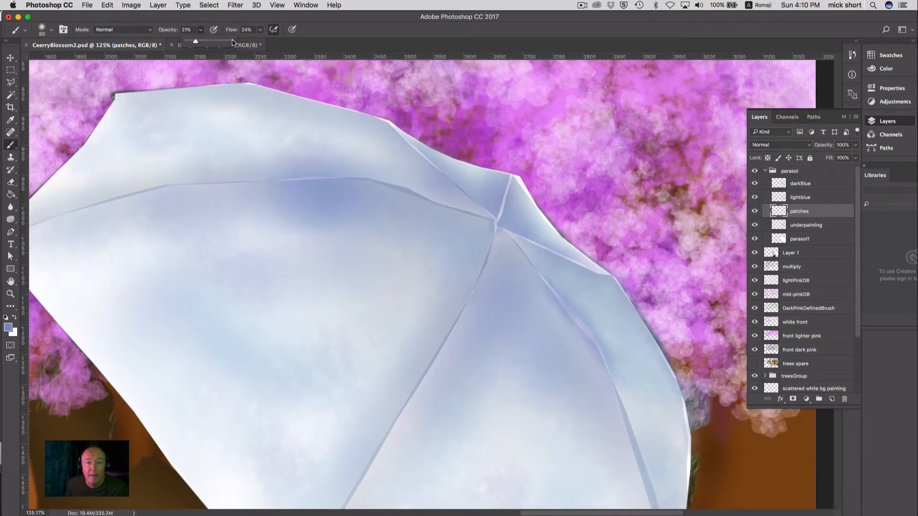
{"action": "left_click", "coordinate": [260, 30]}
{"action": "left_click", "coordinate": [330, 35]}
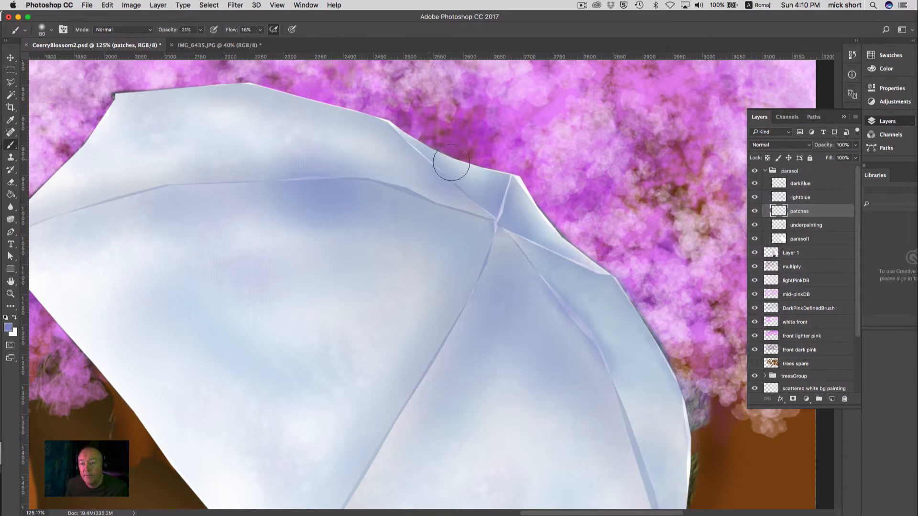
Step: Load the saved selection that outlines the whole parasol
{"action": "left_click", "coordinate": [208, 6]}
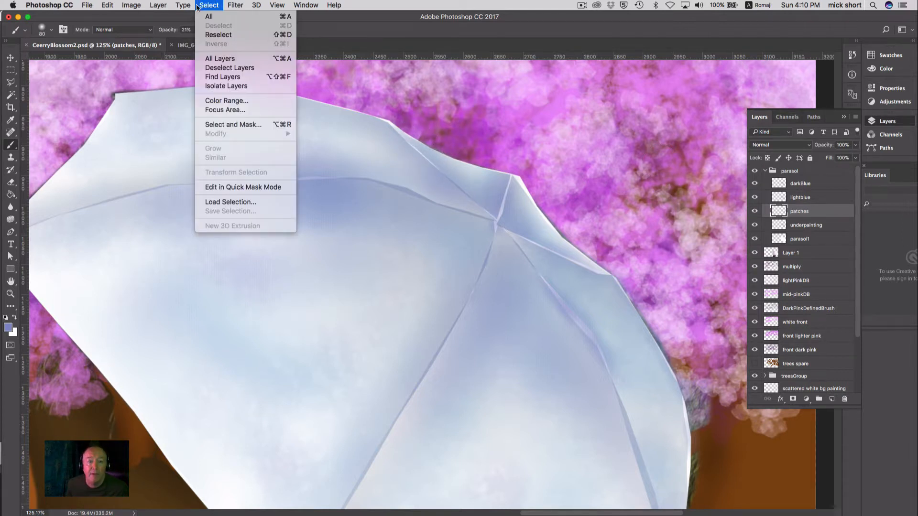
{"action": "left_click", "coordinate": [231, 202]}
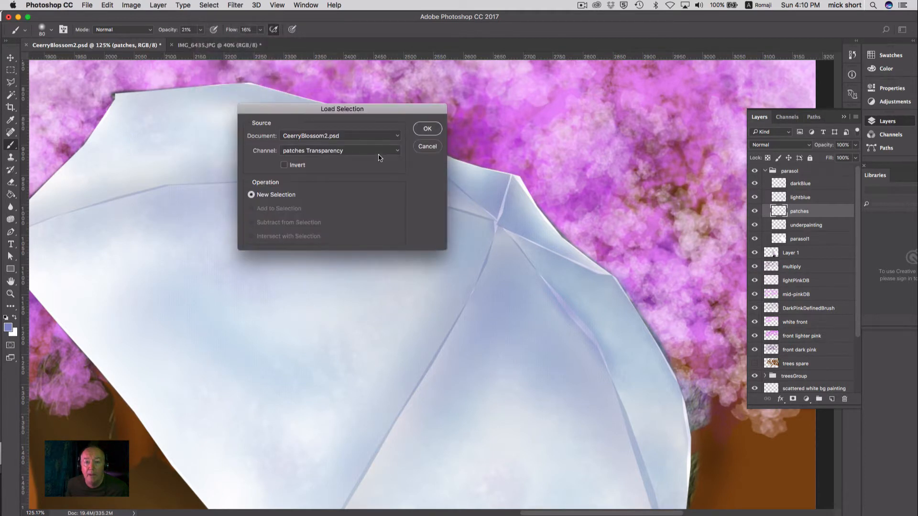
{"action": "left_click", "coordinate": [396, 153]}
{"action": "left_click", "coordinate": [383, 162]}
{"action": "left_click", "coordinate": [427, 129]}
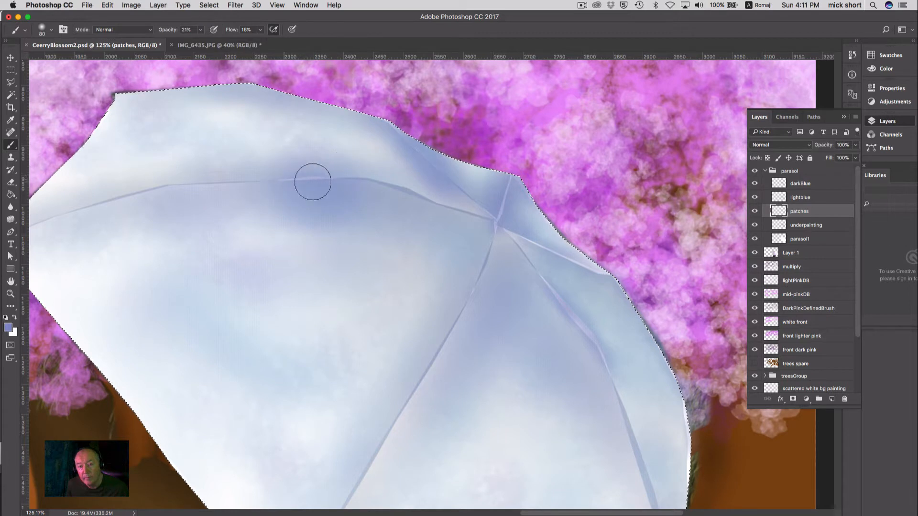
Step: Brush faint blue over the white gaps along the parasol's ribs and outer edges on the patches layer, staying inside the selection
{"action": "mouse_move", "coordinate": [288, 178]}
{"action": "left_mouse_down"}
{"action": "mouse_move", "coordinate": [328, 179]}
{"action": "mouse_move", "coordinate": [239, 179]}
{"action": "mouse_move", "coordinate": [351, 179]}
{"action": "mouse_move", "coordinate": [202, 181]}
{"action": "mouse_move", "coordinate": [328, 184]}
{"action": "mouse_move", "coordinate": [215, 190]}
{"action": "mouse_move", "coordinate": [398, 186]}
{"action": "left_mouse_up"}
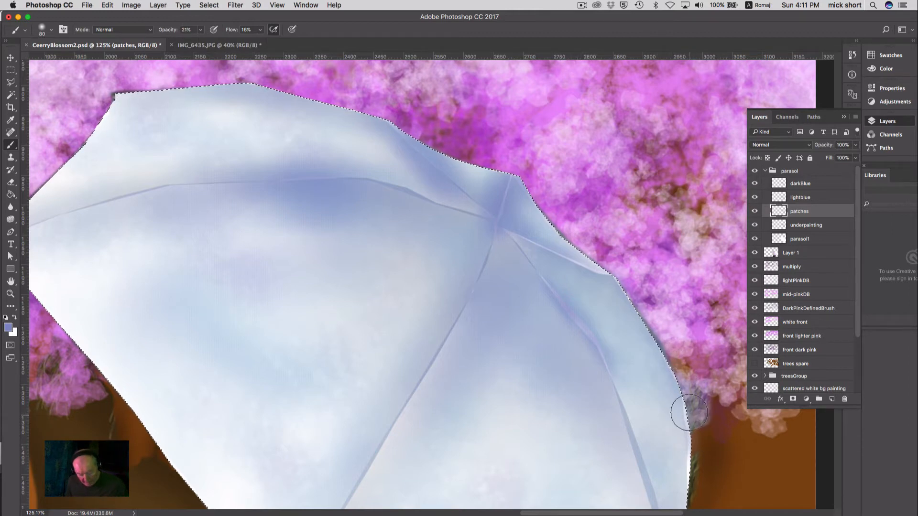
{"action": "key", "text": "space"}
{"action": "mouse_move", "coordinate": [689, 411]}
{"action": "left_mouse_down"}
{"action": "mouse_move", "coordinate": [681, 382]}
{"action": "mouse_move", "coordinate": [612, 243]}
{"action": "mouse_move", "coordinate": [613, 295]}
{"action": "mouse_move", "coordinate": [607, 221]}
{"action": "mouse_move", "coordinate": [618, 283]}
{"action": "mouse_move", "coordinate": [620, 261]}
{"action": "mouse_move", "coordinate": [608, 325]}
{"action": "mouse_move", "coordinate": [612, 272]}
{"action": "mouse_move", "coordinate": [598, 268]}
{"action": "mouse_move", "coordinate": [600, 347]}
{"action": "mouse_move", "coordinate": [611, 267]}
{"action": "mouse_move", "coordinate": [618, 325]}
{"action": "mouse_move", "coordinate": [607, 319]}
{"action": "mouse_move", "coordinate": [621, 235]}
{"action": "mouse_move", "coordinate": [621, 253]}
{"action": "mouse_move", "coordinate": [598, 202]}
{"action": "left_mouse_up"}
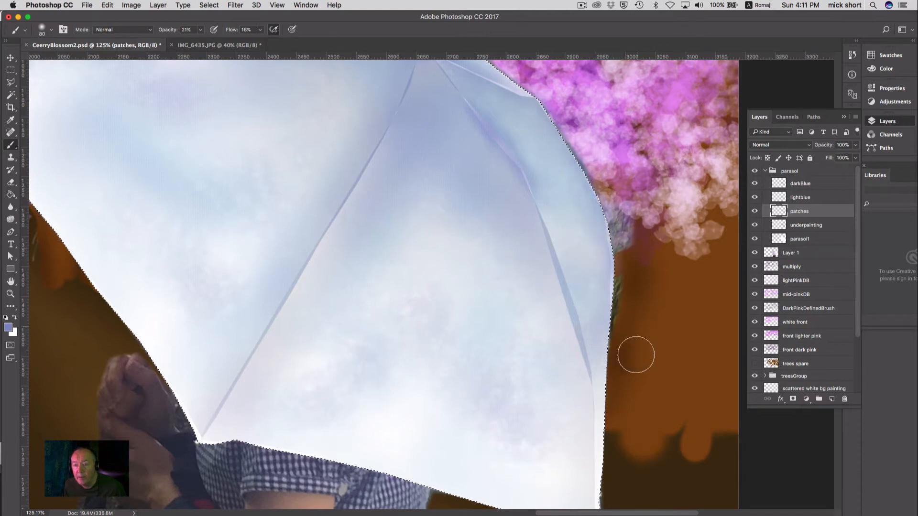
{"action": "key", "text": "space"}
{"action": "left_click_drag", "start_coordinate": [615, 410], "coordinate": [614, 272]}
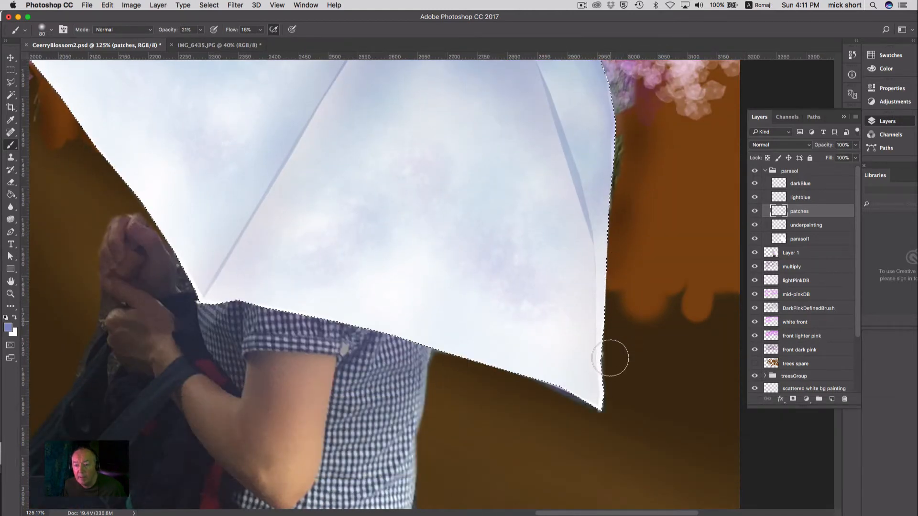
{"action": "mouse_move", "coordinate": [605, 377]}
{"action": "left_mouse_down"}
{"action": "mouse_move", "coordinate": [456, 357]}
{"action": "mouse_move", "coordinate": [495, 371]}
{"action": "mouse_move", "coordinate": [385, 332]}
{"action": "mouse_move", "coordinate": [408, 338]}
{"action": "mouse_move", "coordinate": [217, 297]}
{"action": "mouse_move", "coordinate": [234, 301]}
{"action": "mouse_move", "coordinate": [163, 300]}
{"action": "mouse_move", "coordinate": [311, 381]}
{"action": "mouse_move", "coordinate": [478, 492]}
{"action": "mouse_move", "coordinate": [501, 458]}
{"action": "left_mouse_up"}
{"action": "key", "text": "space"}
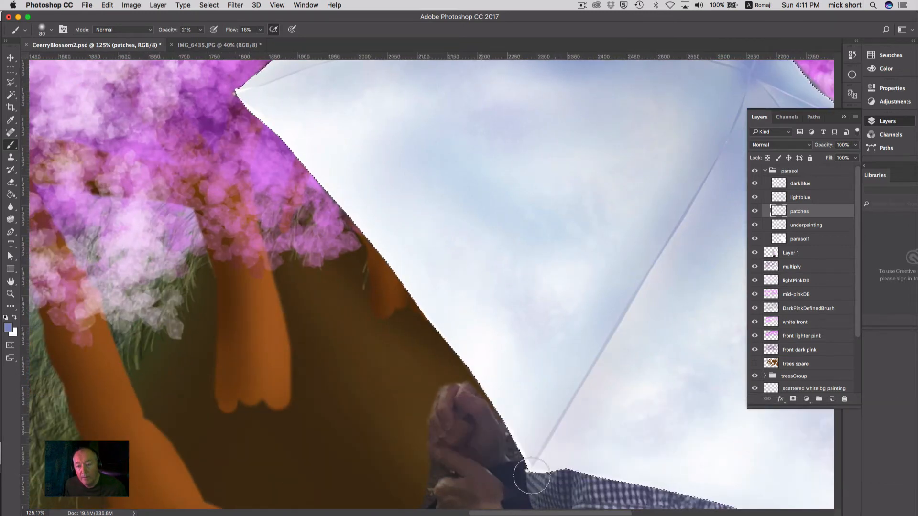
{"action": "key", "text": "space"}
{"action": "left_click_drag", "start_coordinate": [331, 294], "coordinate": [346, 362]}
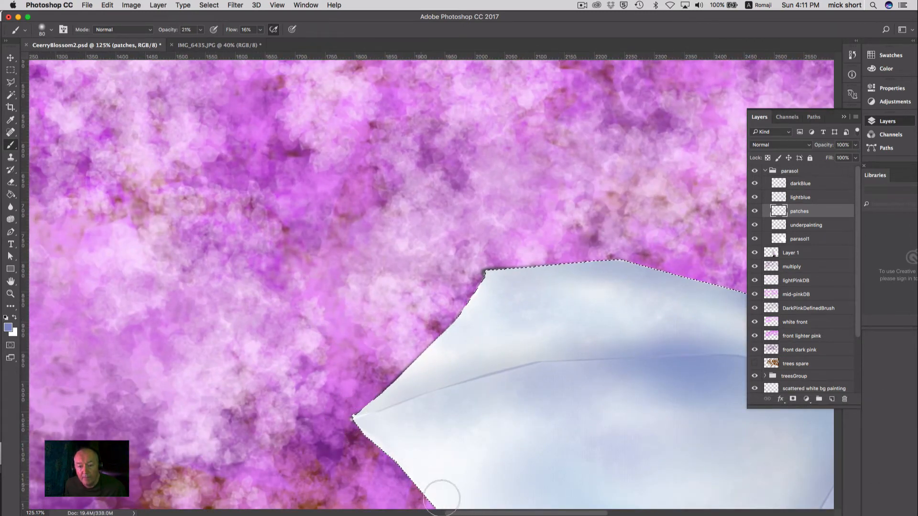
{"action": "key", "text": "space"}
{"action": "left_click_drag", "start_coordinate": [556, 452], "coordinate": [321, 192]}
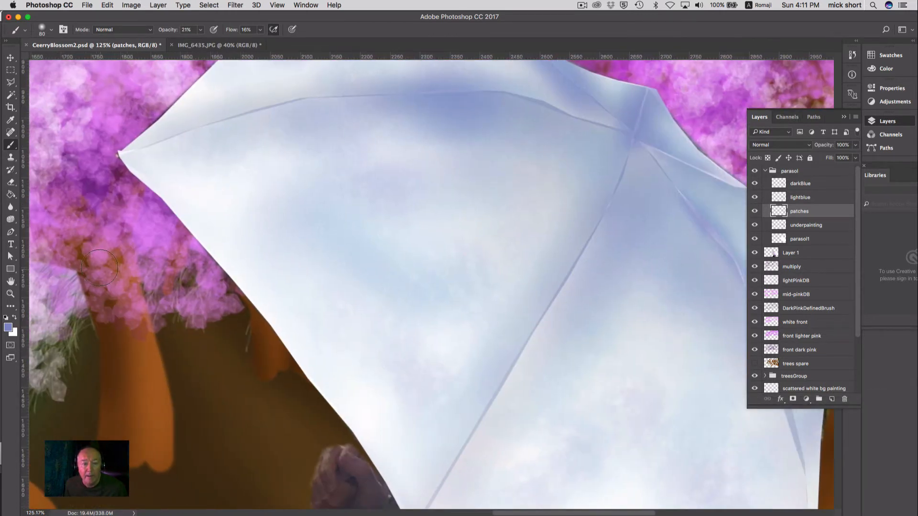
Step: Fit the whole picture in view and move Layer 1 into the parasol group beneath parasol1
{"action": "double_click", "coordinate": [10, 281]}
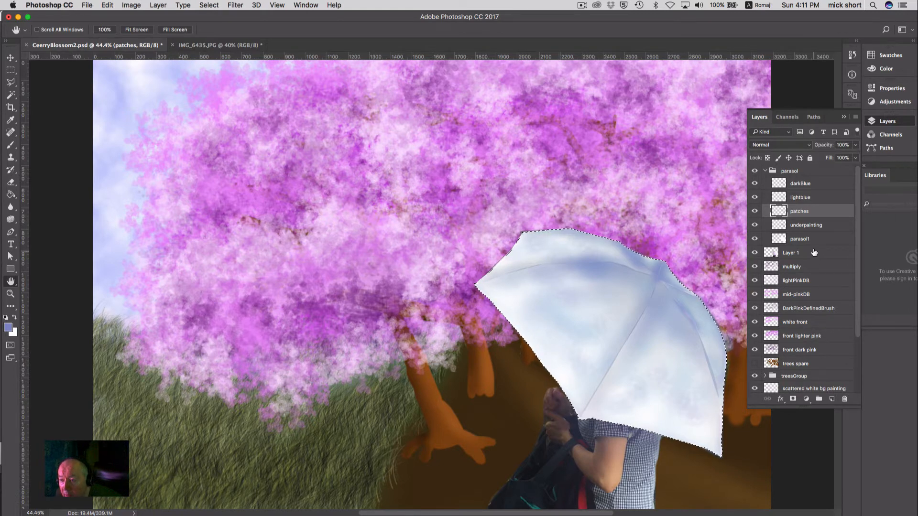
{"action": "left_click_drag", "start_coordinate": [812, 252], "coordinate": [832, 255]}
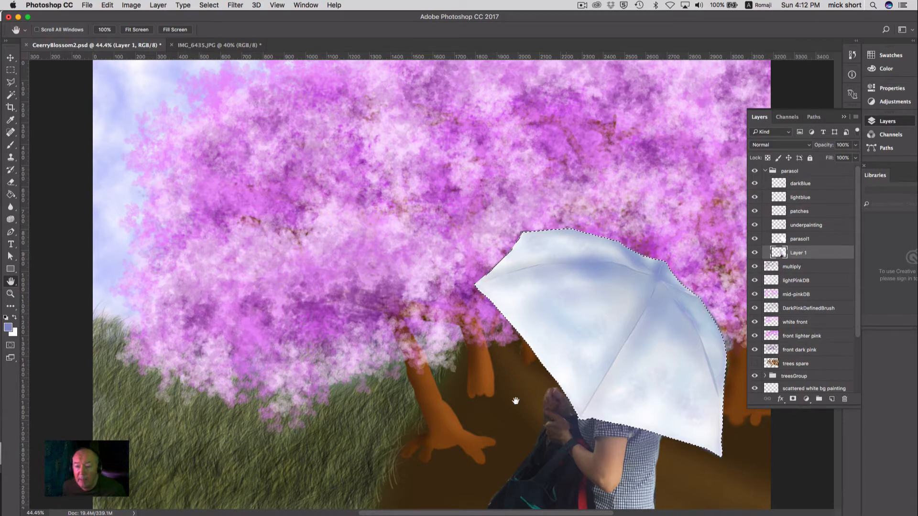
{"action": "left_click", "coordinate": [232, 4]}
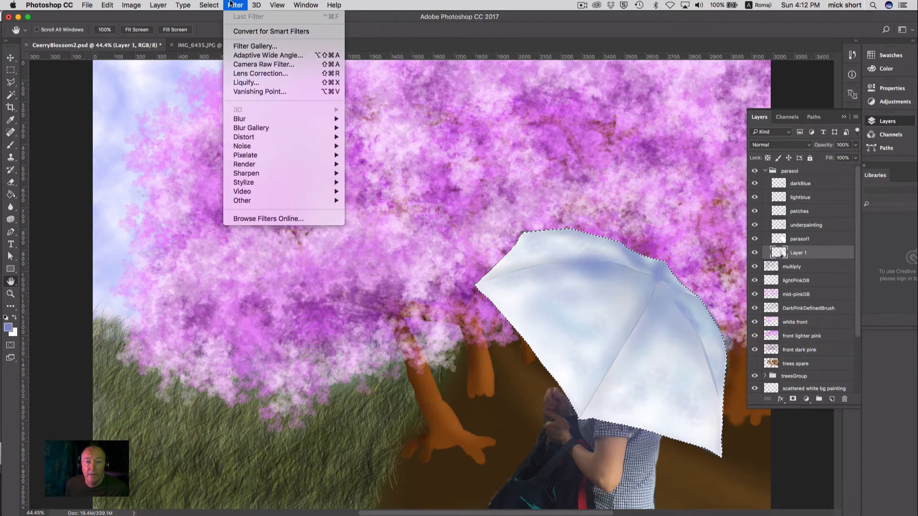
{"action": "left_click", "coordinate": [253, 46]}
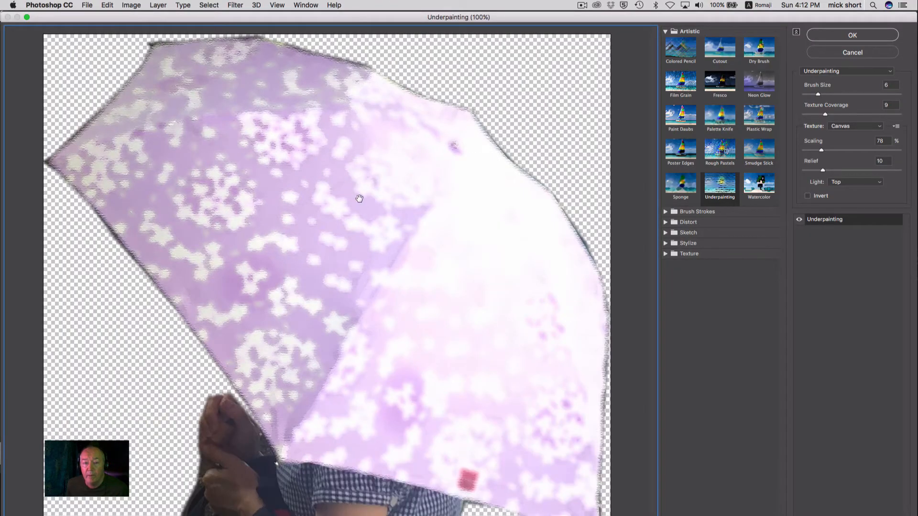
{"action": "left_click", "coordinate": [812, 53]}
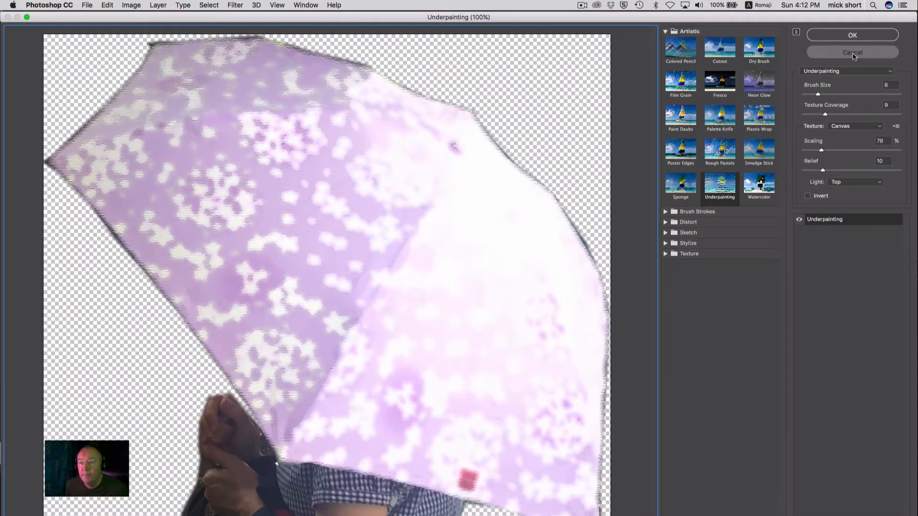
Step: Invert the parasol selection and open the Filter Gallery for Layer 1 with the figure under the parasol in the preview
{"action": "left_click", "coordinate": [209, 5]}
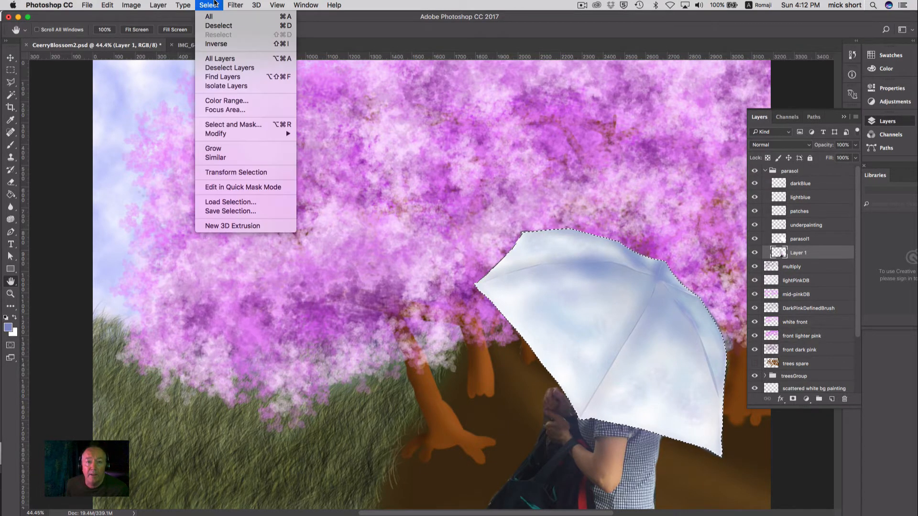
{"action": "left_click", "coordinate": [227, 43]}
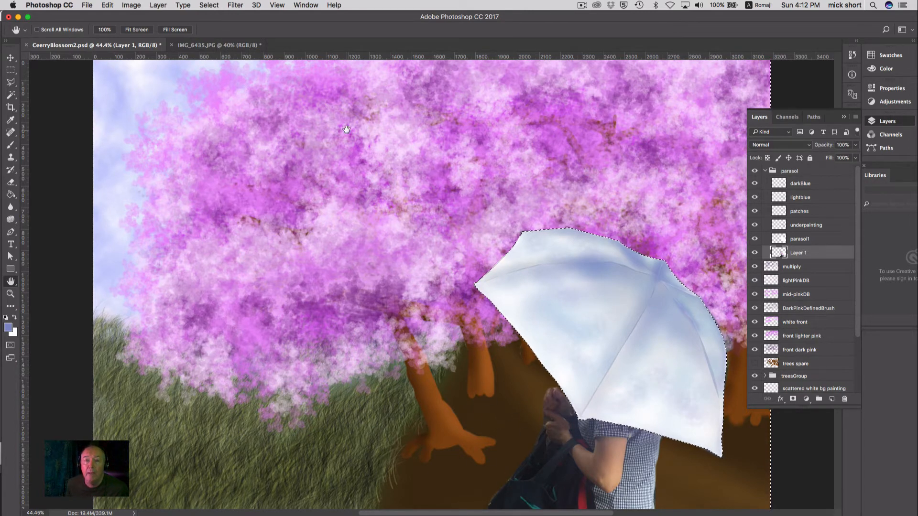
{"action": "left_click", "coordinate": [235, 5]}
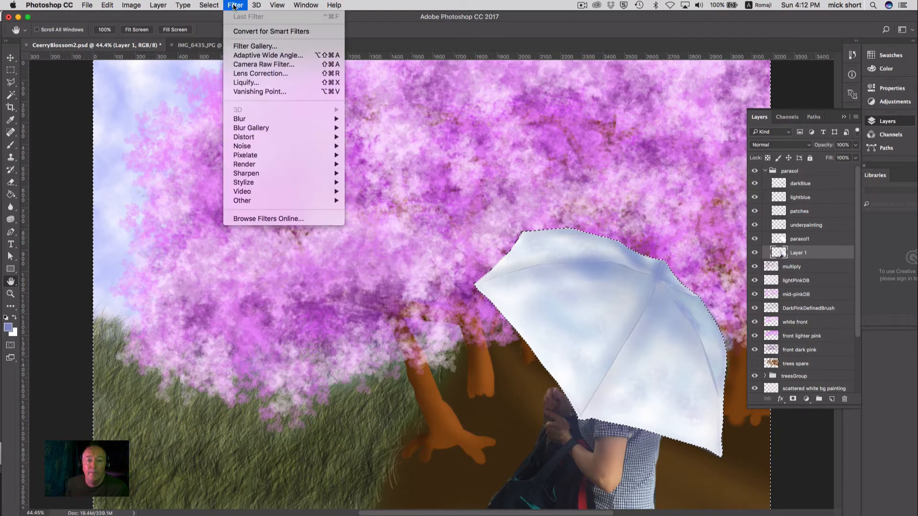
{"action": "left_click", "coordinate": [255, 46]}
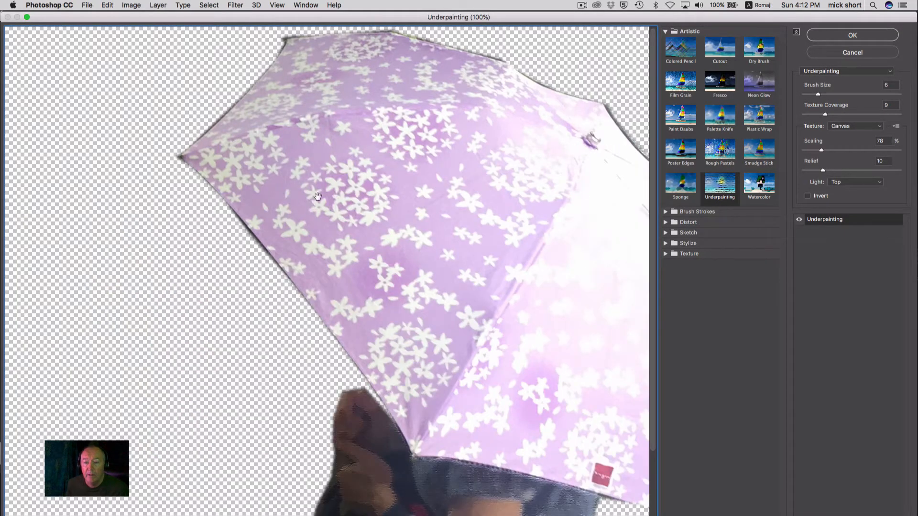
{"action": "scroll", "coordinate": [408, 315], "scroll_direction": "down", "scroll_amount": 5}
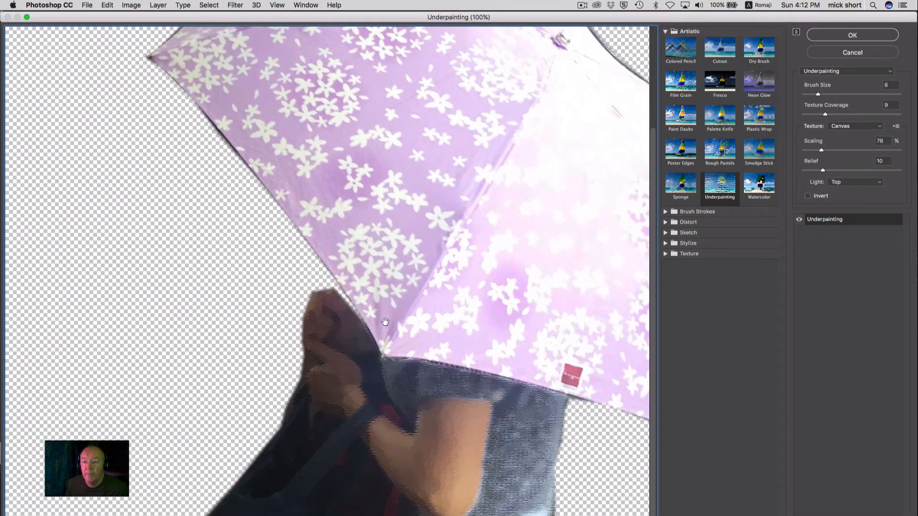
{"action": "scroll", "coordinate": [392, 329], "scroll_direction": "down", "scroll_amount": 2}
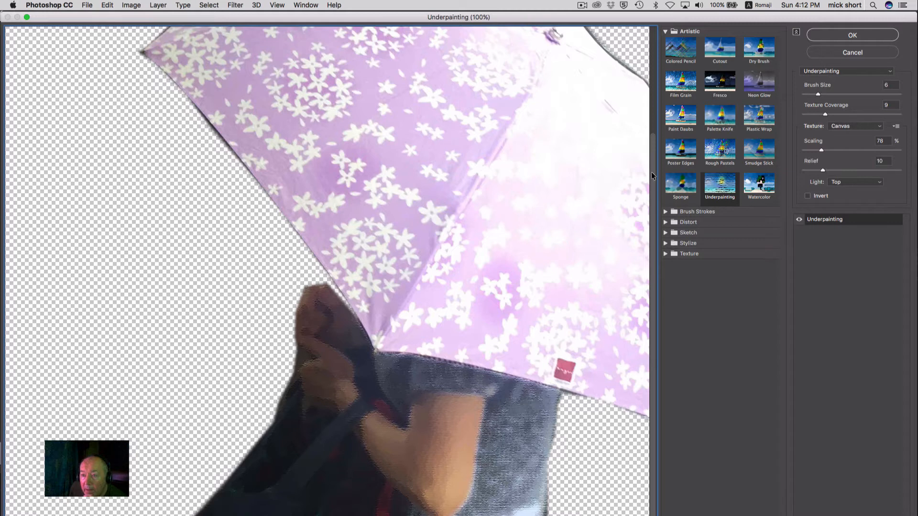
Step: Try the Cutout, Film Grain, Paint Daubs, Poster Edges and Sponge filters on the figure
{"action": "left_click", "coordinate": [719, 53]}
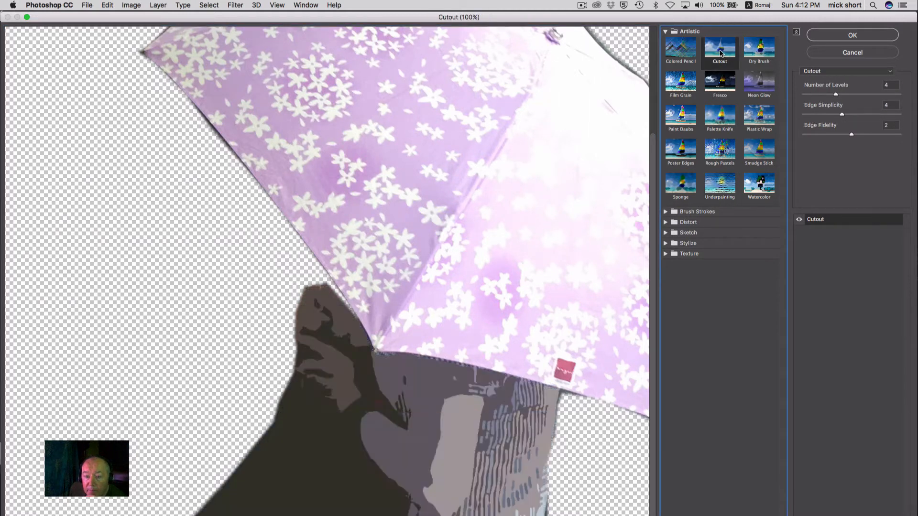
{"action": "left_click", "coordinate": [675, 83]}
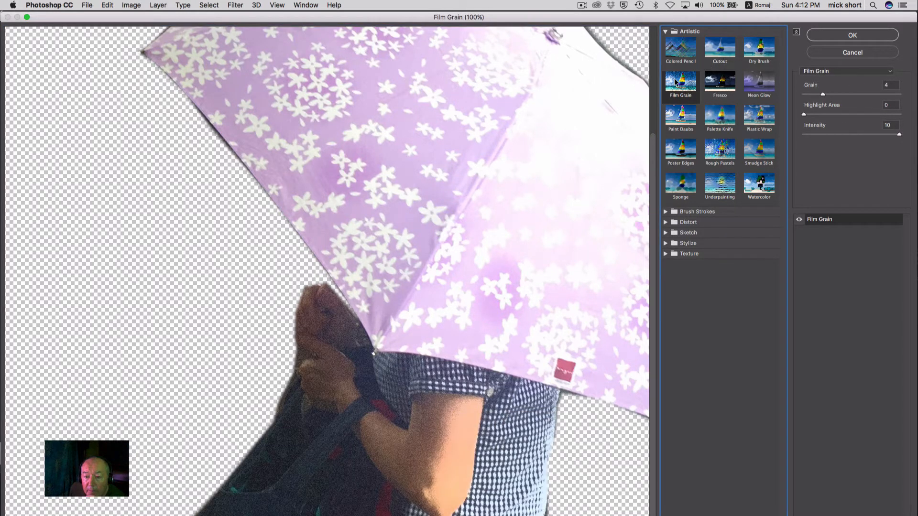
{"action": "left_click", "coordinate": [680, 115]}
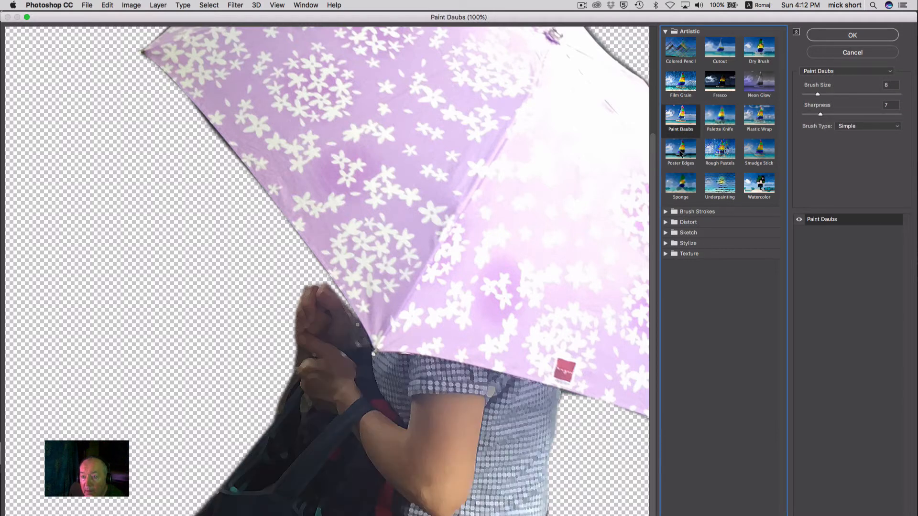
{"action": "left_click", "coordinate": [679, 153]}
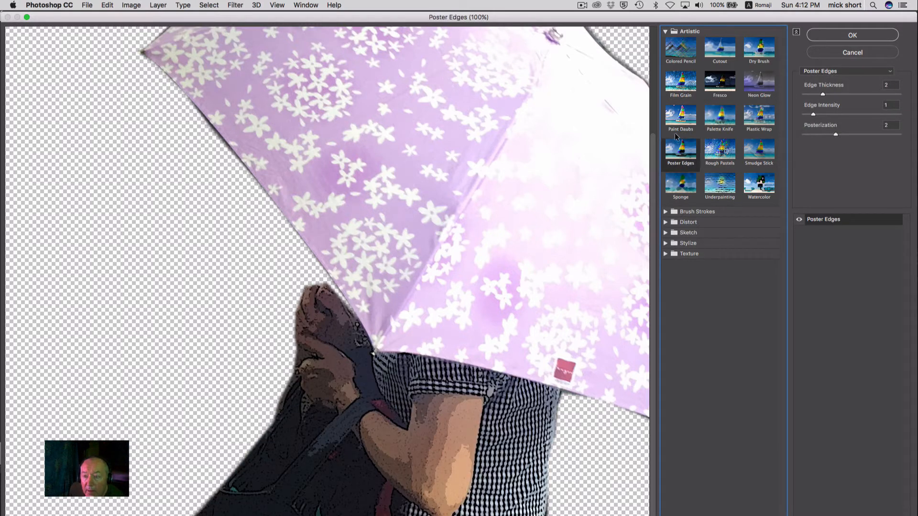
{"action": "left_click", "coordinate": [681, 184]}
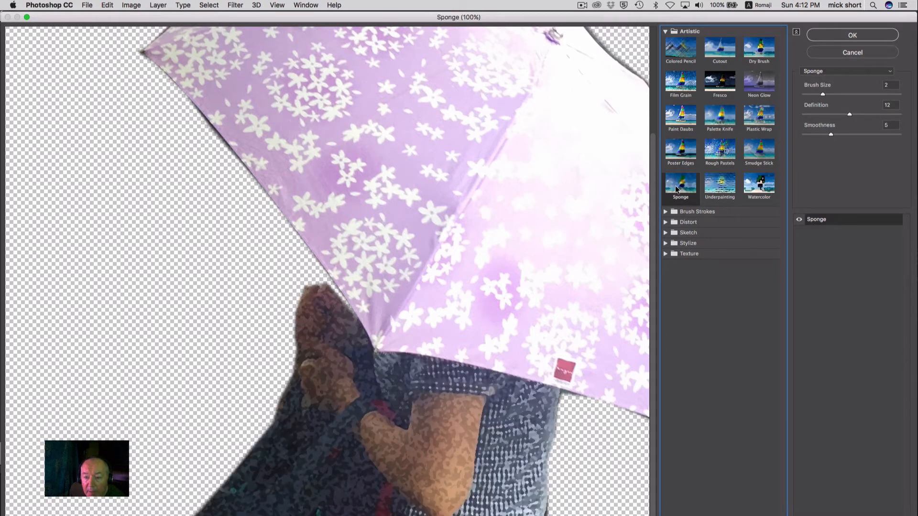
Step: Apply the Underpainting filter to the figure with texture coverage 9, Canvas texture scaling 98% and relief 4, and deselect
{"action": "left_click", "coordinate": [719, 185]}
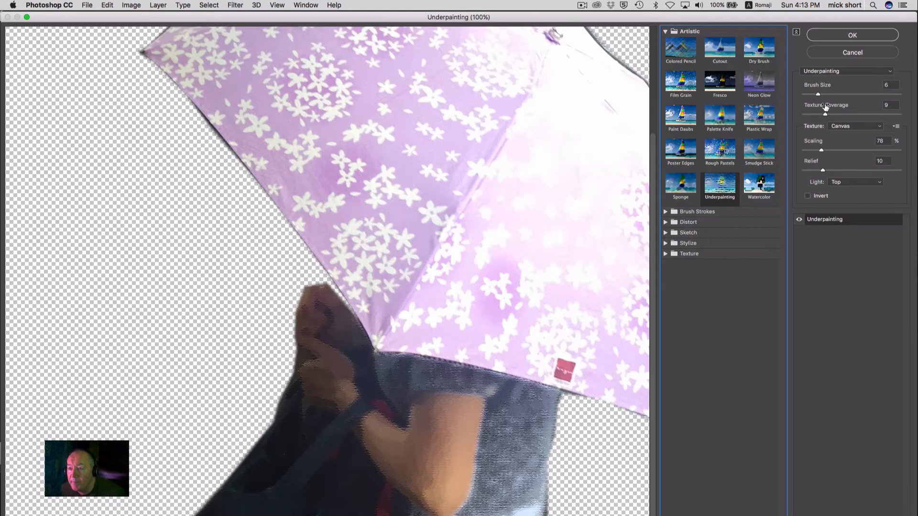
{"action": "left_click", "coordinate": [836, 114]}
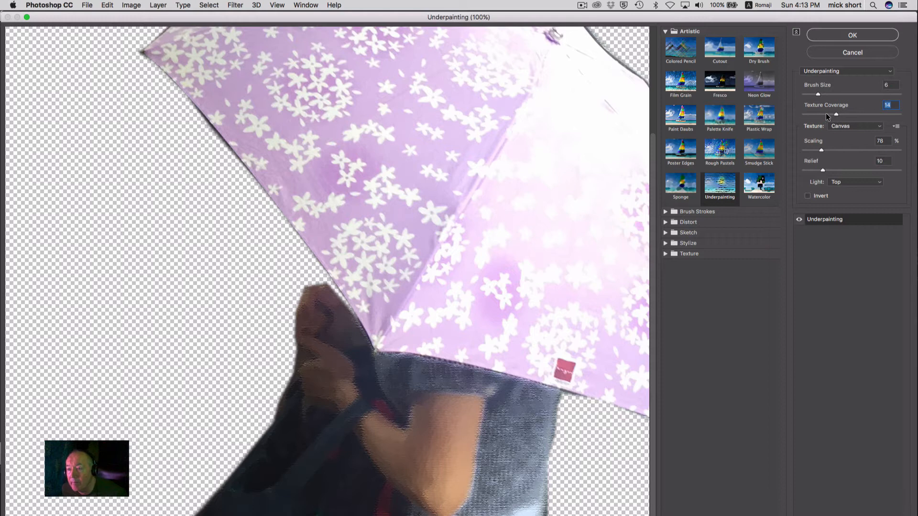
{"action": "left_click", "coordinate": [826, 114]}
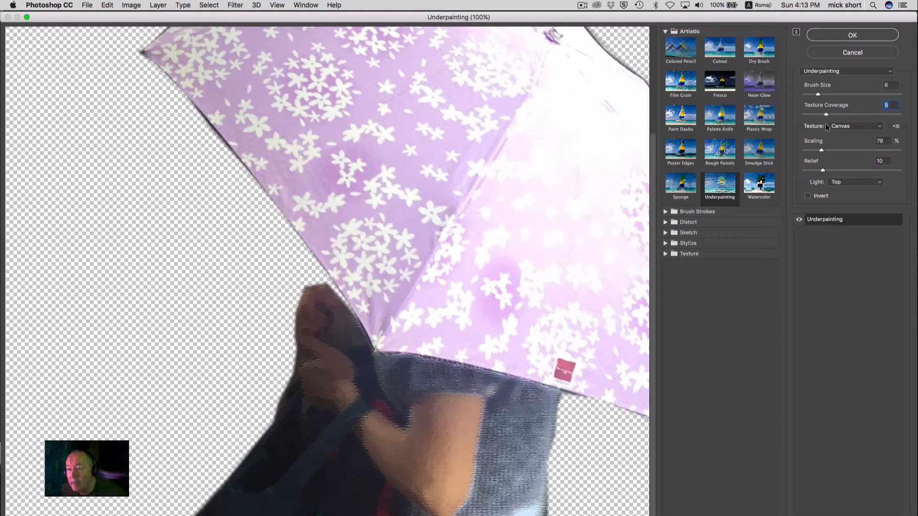
{"action": "left_click", "coordinate": [834, 149]}
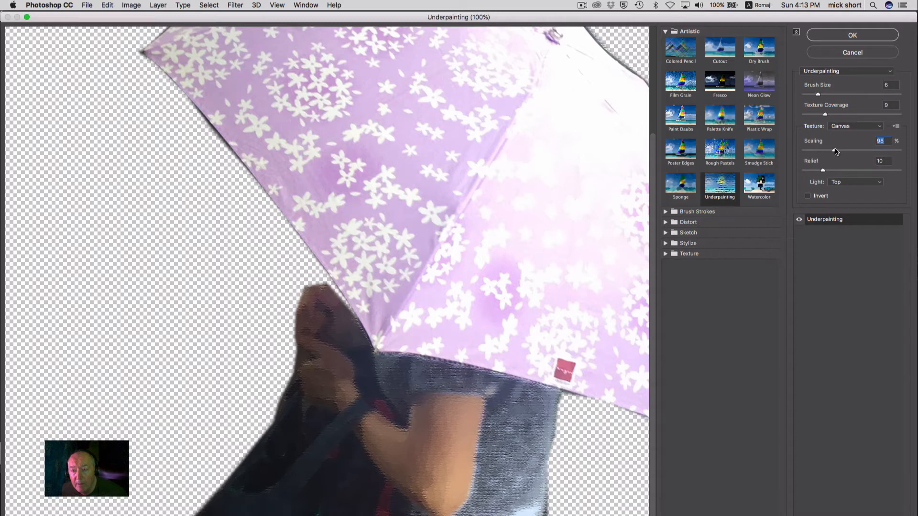
{"action": "left_click", "coordinate": [811, 170]}
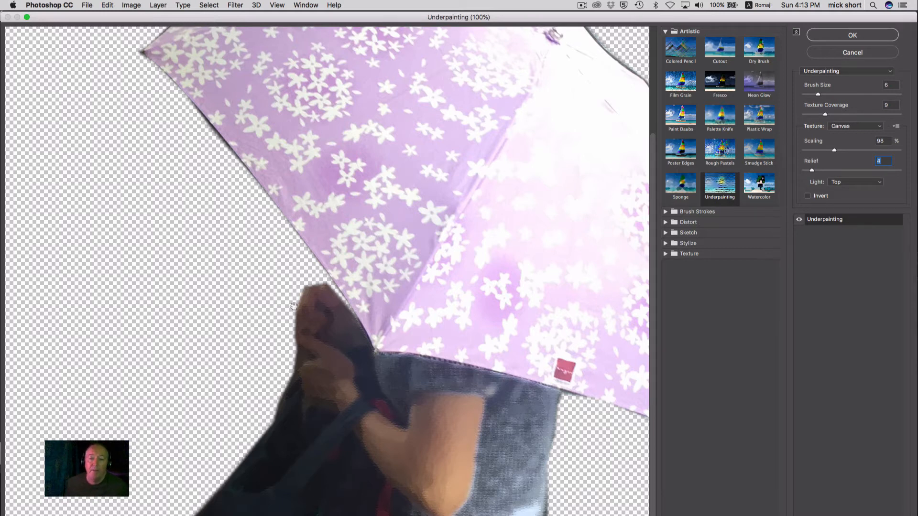
{"action": "left_click_drag", "start_coordinate": [454, 416], "coordinate": [446, 348]}
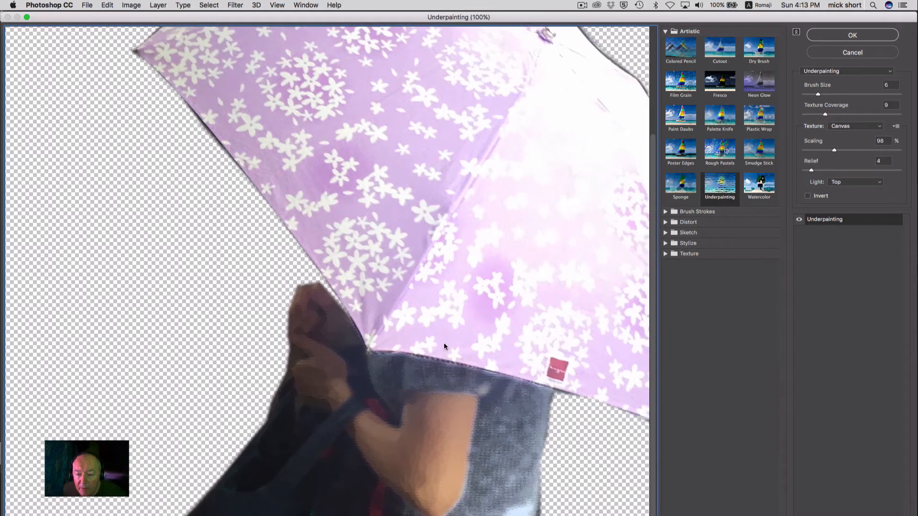
{"action": "left_click", "coordinate": [837, 35]}
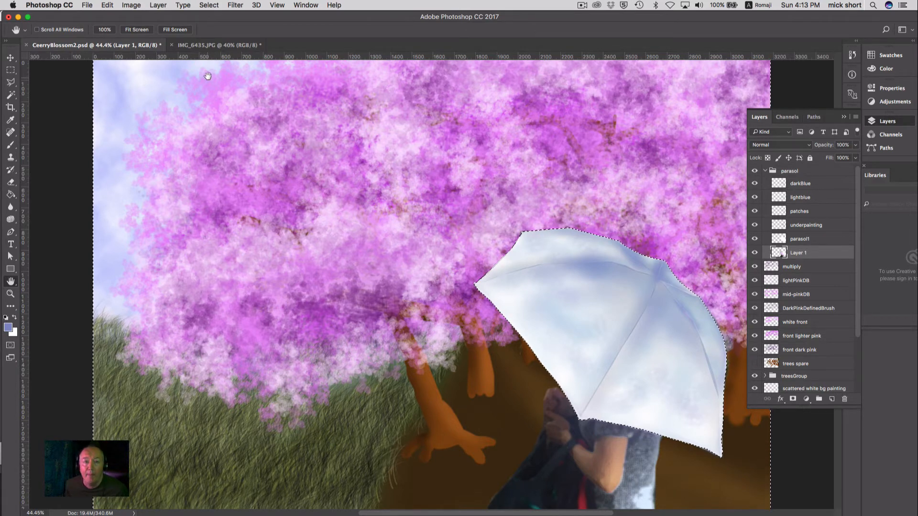
{"action": "left_click", "coordinate": [213, 4]}
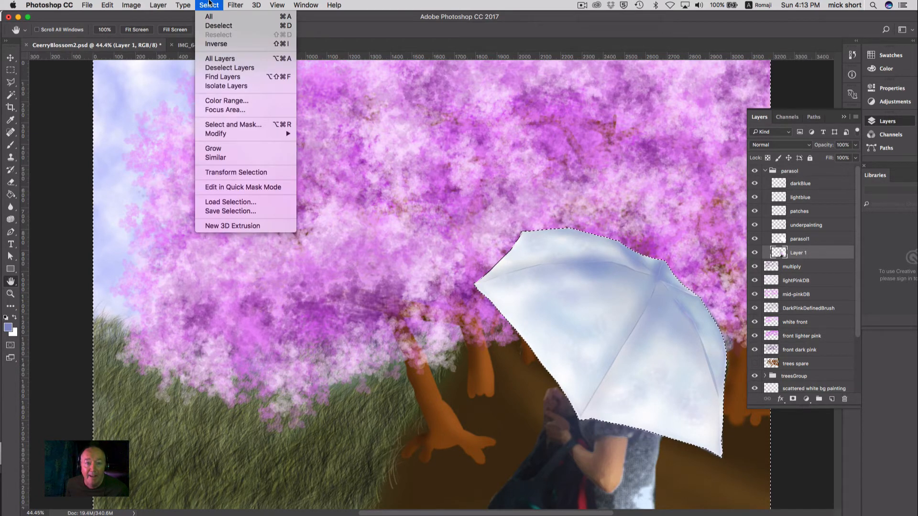
{"action": "left_click", "coordinate": [210, 26]}
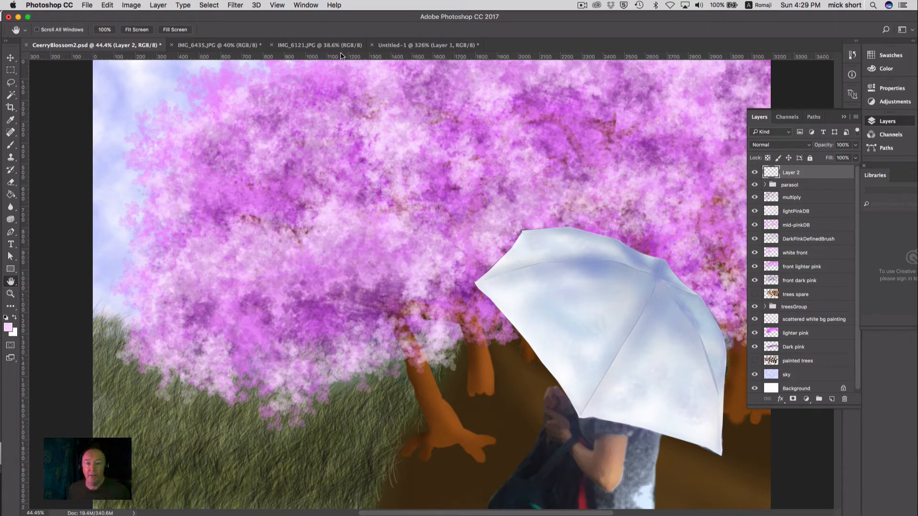
Step: Switch to the IMG_6121.JPG reference photo of the petal-covered path
{"action": "left_click", "coordinate": [314, 46]}
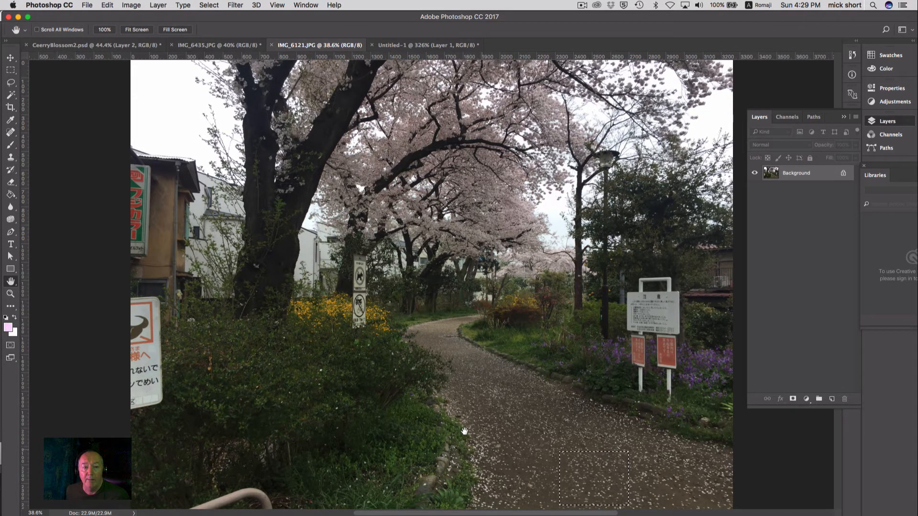
Step: Examine the selected patch of fallen petals in the reference photo up close and the Define Brush Preset option for the petal selection in Untitled-1
{"action": "left_click", "coordinate": [11, 294]}
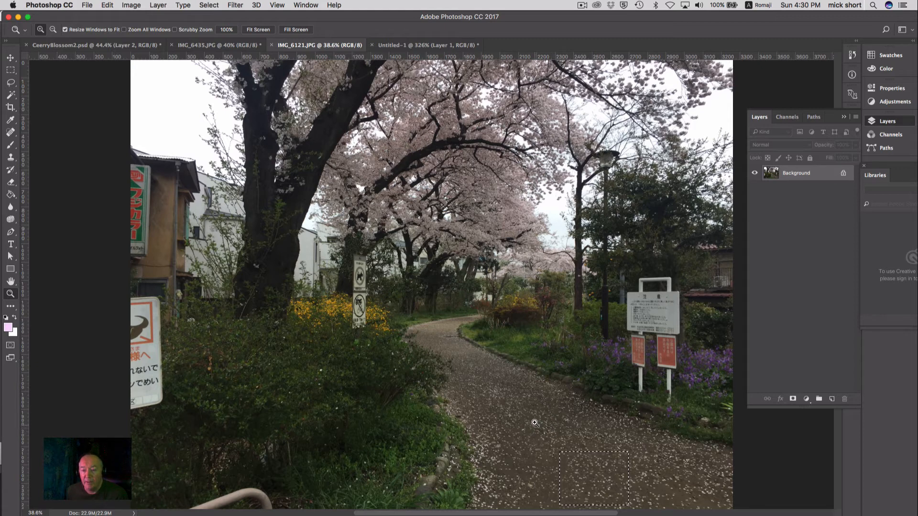
{"action": "left_click_drag", "start_coordinate": [572, 457], "coordinate": [642, 497]}
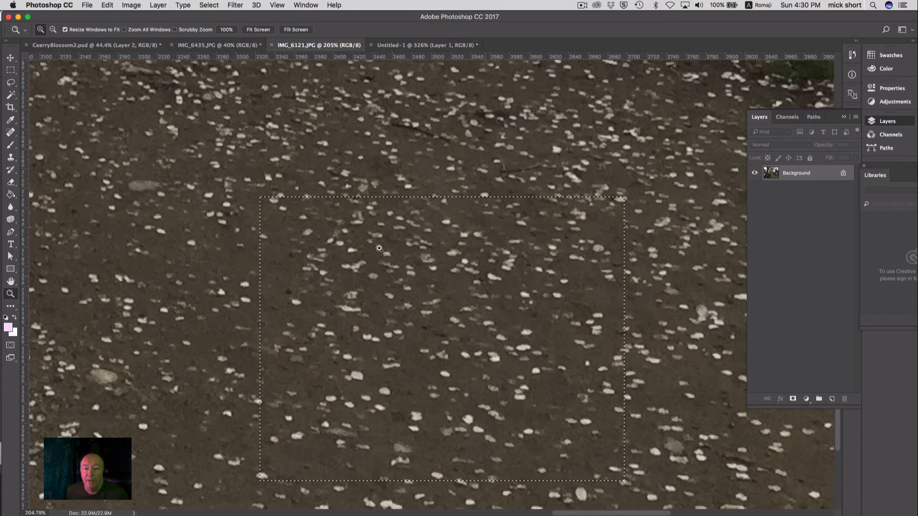
{"action": "left_click", "coordinate": [421, 45]}
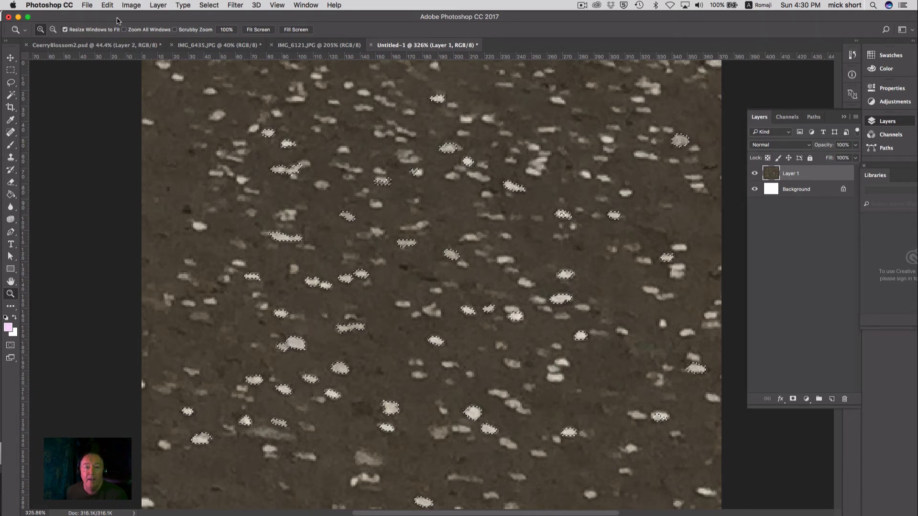
{"action": "left_click", "coordinate": [107, 5]}
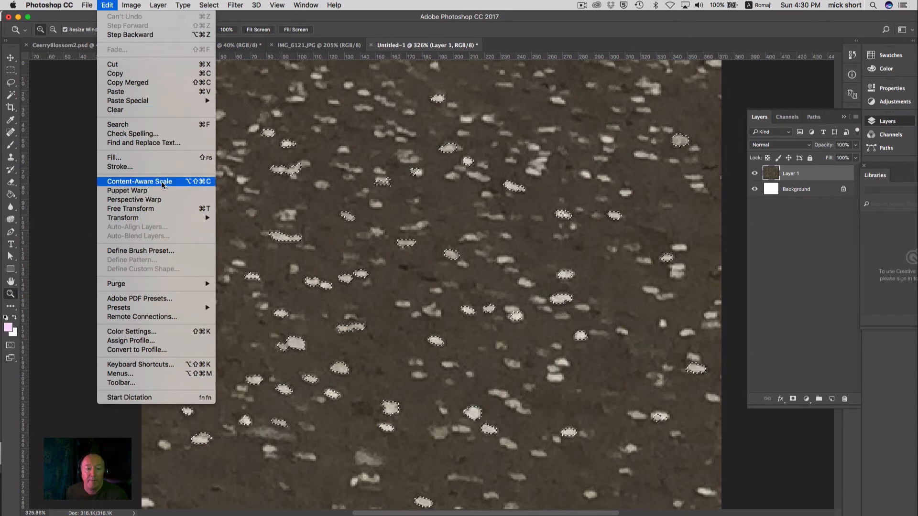
{"action": "left_click", "coordinate": [175, 252]}
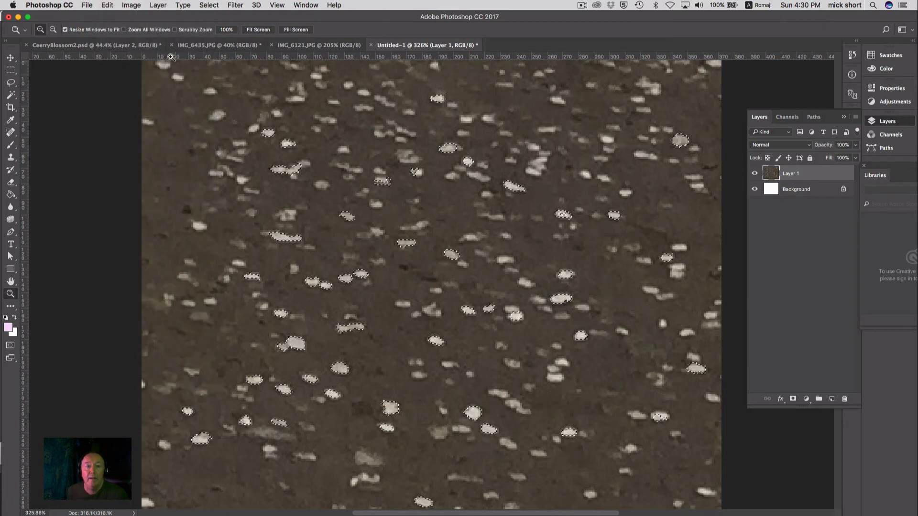
Step: Return to CeerryBlossom2.psd and rename Layer 2 as "blowing blossom"
{"action": "left_click", "coordinate": [91, 45]}
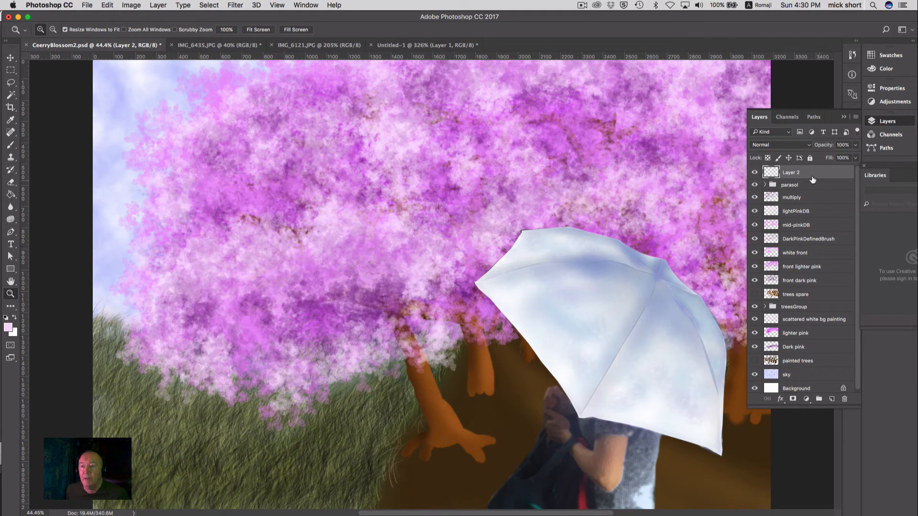
{"action": "double_click", "coordinate": [796, 173]}
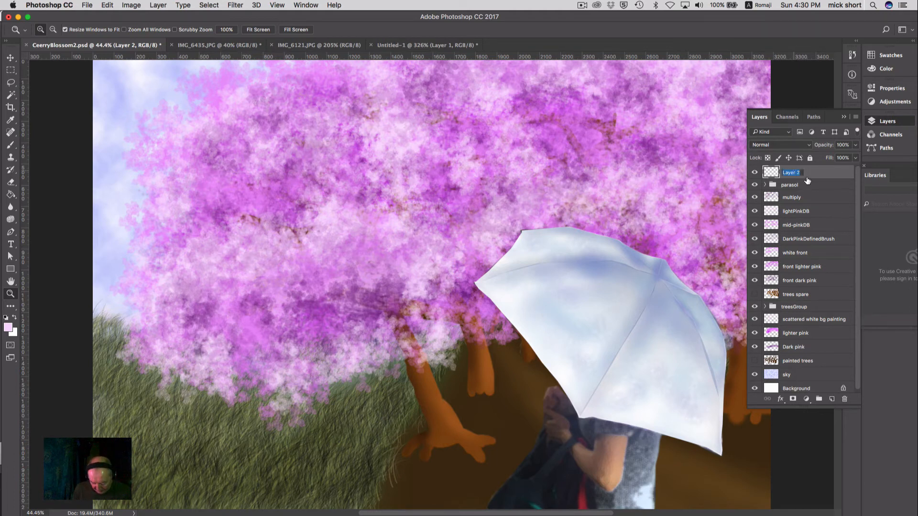
{"action": "type", "text": "blowing"}
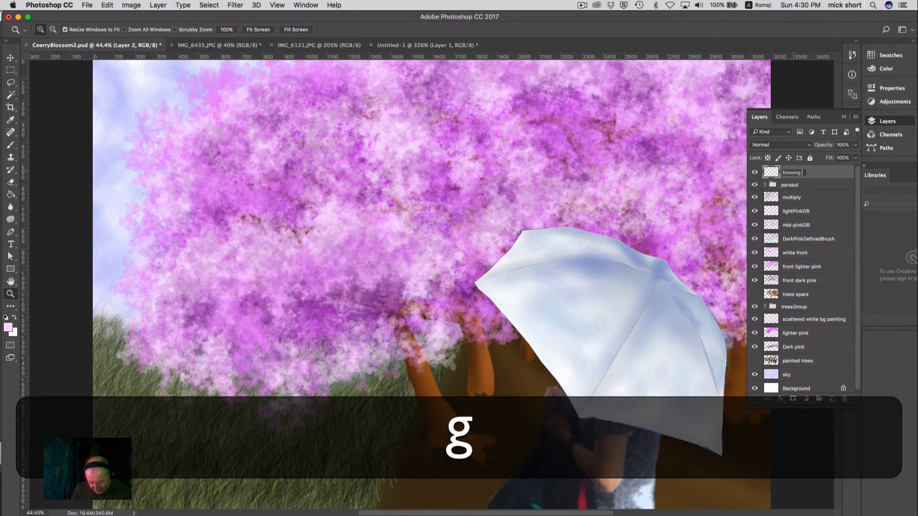
{"action": "type", "text": " bloss"}
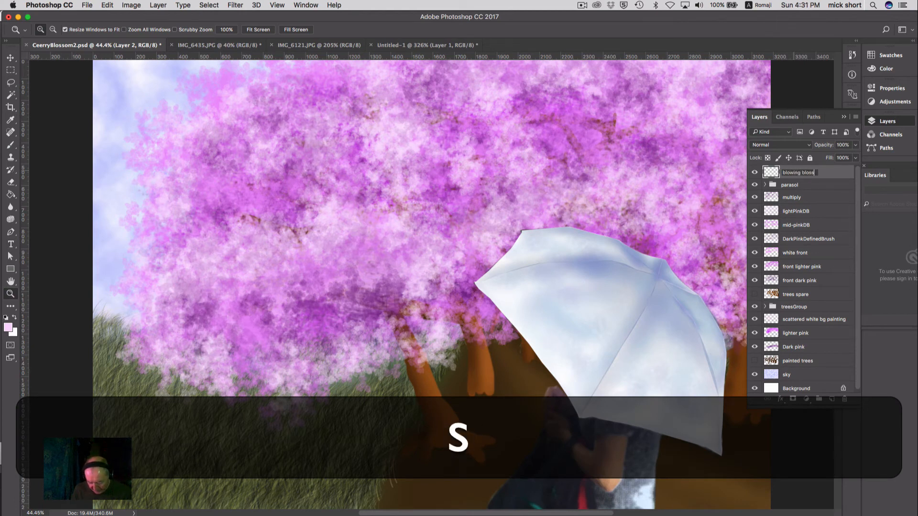
{"action": "type", "text": "om"}
{"action": "key", "text": "Return"}
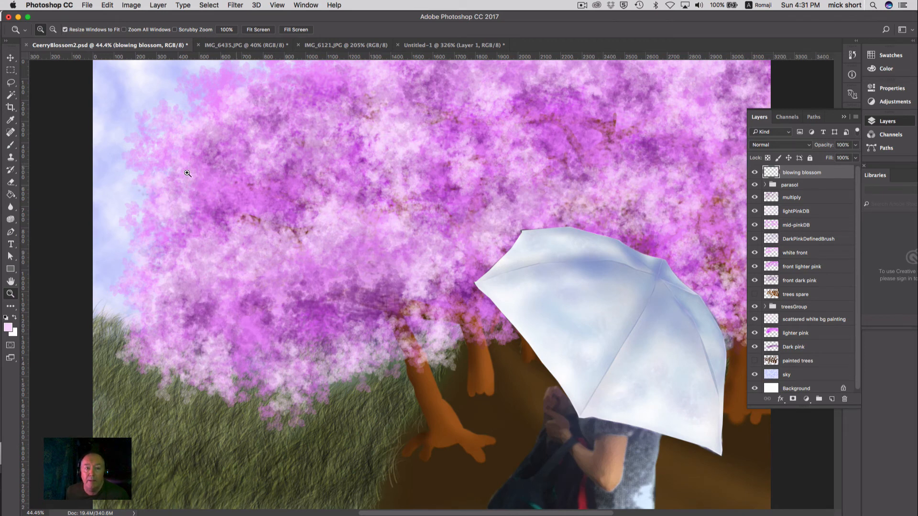
Step: Activate the Brush tool and set the foreground colour to a paler, near-white pink
{"action": "left_click", "coordinate": [11, 145]}
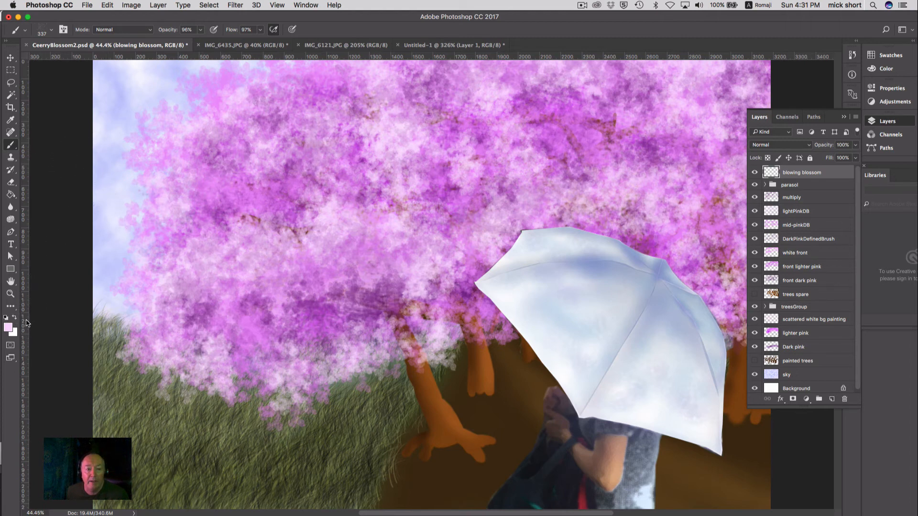
{"action": "left_click", "coordinate": [11, 326]}
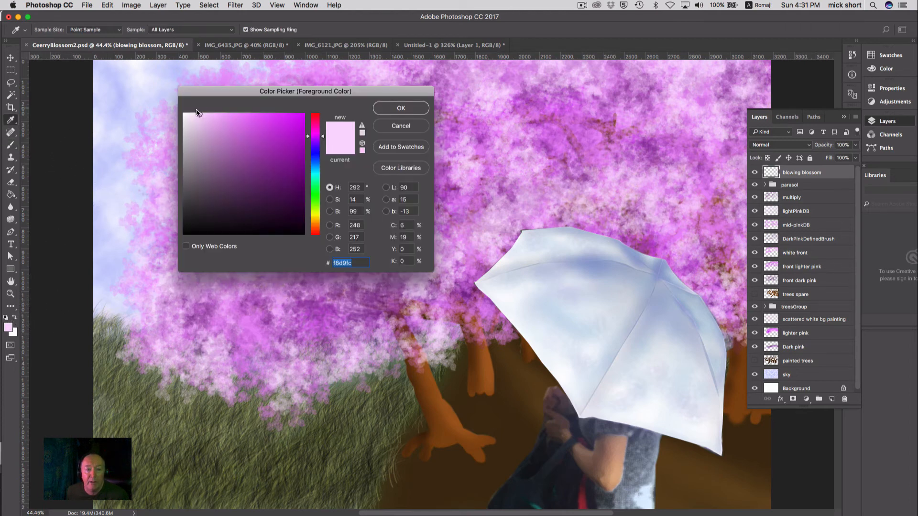
{"action": "left_click", "coordinate": [392, 110]}
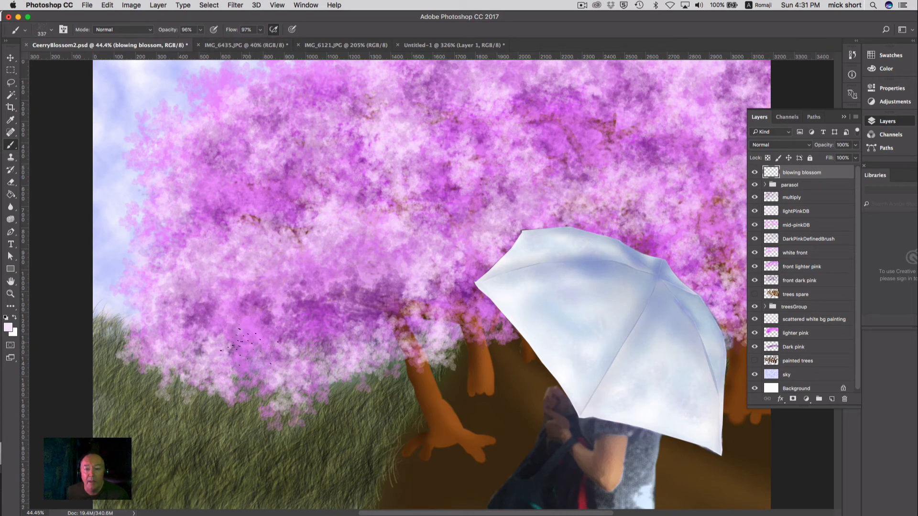
Step: Paint scattered pale petals on the blowing blossom layer across the grass, tree trunks, brown ground and the parasol's shaded side
{"action": "left_click_drag", "start_coordinate": [244, 405], "coordinate": [160, 420]}
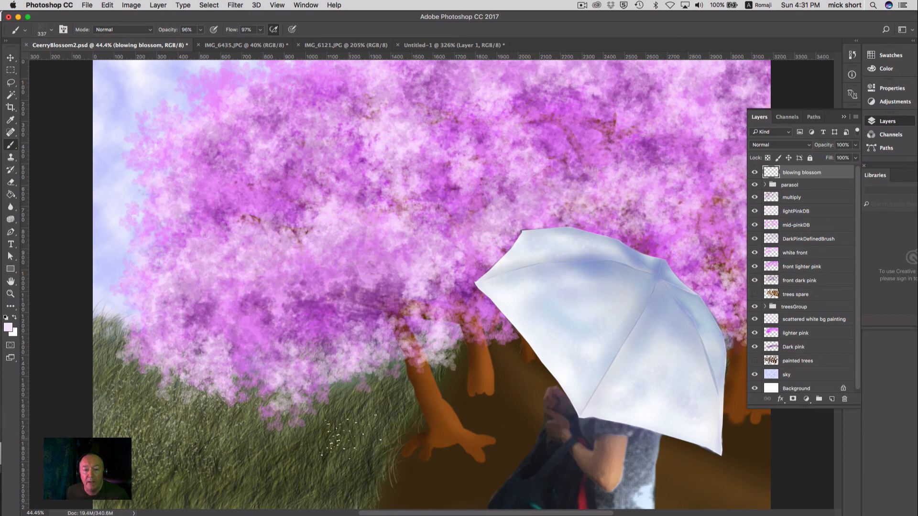
{"action": "mouse_move", "coordinate": [345, 438]}
{"action": "left_mouse_down"}
{"action": "mouse_move", "coordinate": [299, 459]}
{"action": "mouse_move", "coordinate": [328, 468]}
{"action": "mouse_move", "coordinate": [397, 459]}
{"action": "left_mouse_up"}
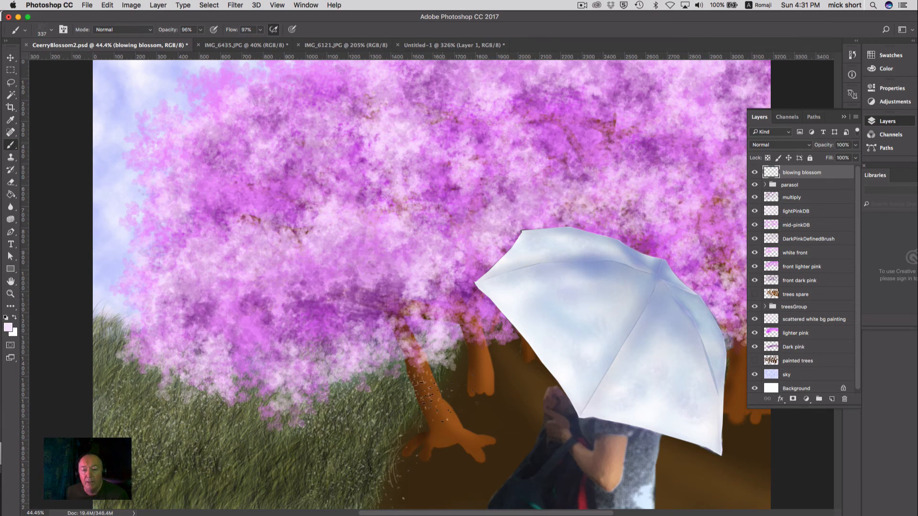
{"action": "mouse_move", "coordinate": [432, 396]}
{"action": "left_mouse_down"}
{"action": "mouse_move", "coordinate": [471, 383]}
{"action": "mouse_move", "coordinate": [409, 506]}
{"action": "left_mouse_up"}
{"action": "mouse_move", "coordinate": [322, 469]}
{"action": "left_mouse_down"}
{"action": "mouse_move", "coordinate": [328, 485]}
{"action": "mouse_move", "coordinate": [311, 482]}
{"action": "left_mouse_up"}
{"action": "mouse_move", "coordinate": [736, 447]}
{"action": "left_mouse_down"}
{"action": "mouse_move", "coordinate": [779, 484]}
{"action": "mouse_move", "coordinate": [750, 497]}
{"action": "left_mouse_up"}
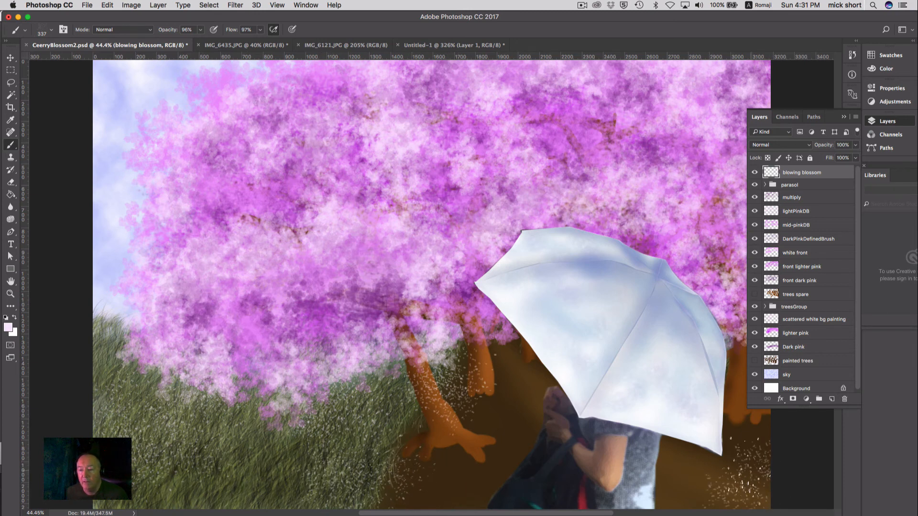
{"action": "mouse_move", "coordinate": [696, 289]}
{"action": "left_mouse_down"}
{"action": "mouse_move", "coordinate": [762, 411]}
{"action": "mouse_move", "coordinate": [789, 445]}
{"action": "left_mouse_up"}
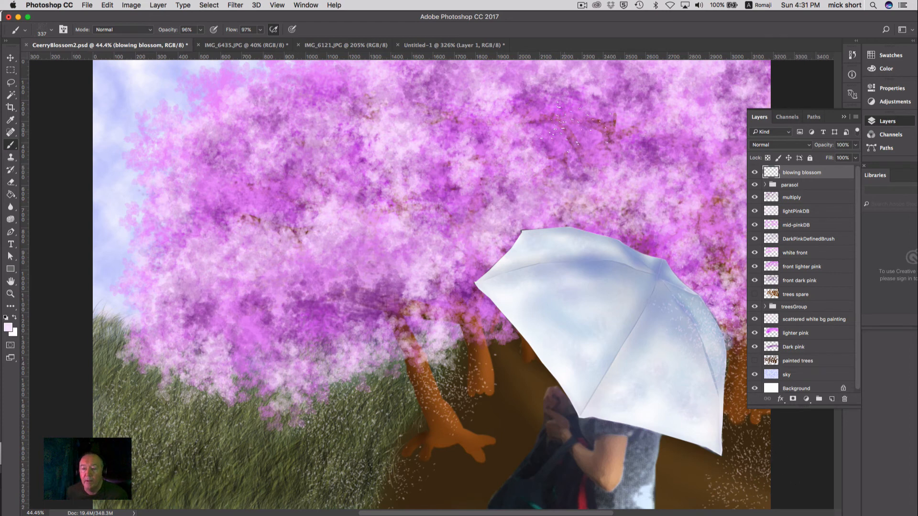
{"action": "left_click_drag", "start_coordinate": [362, 381], "coordinate": [36, 428]}
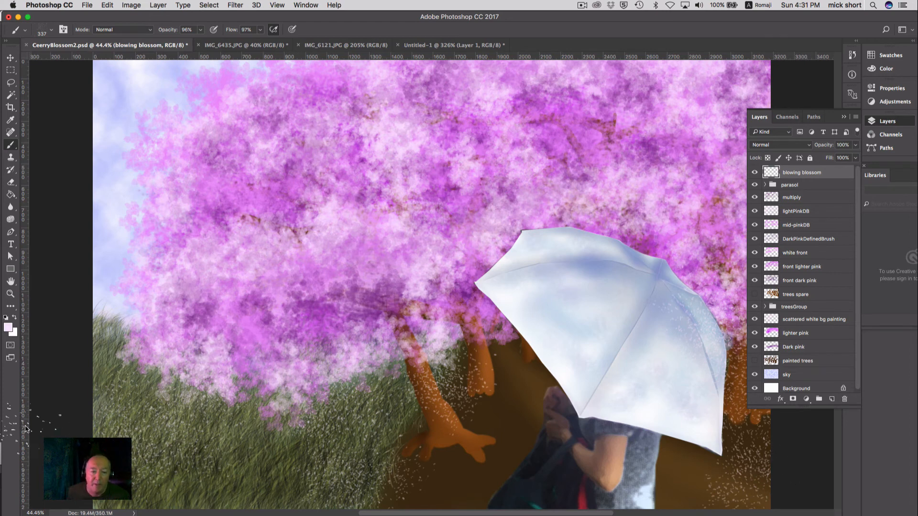
Step: Collapse the layer list to reveal the whole painting, and save CeerryBlossom2.psd
{"action": "left_click", "coordinate": [843, 117]}
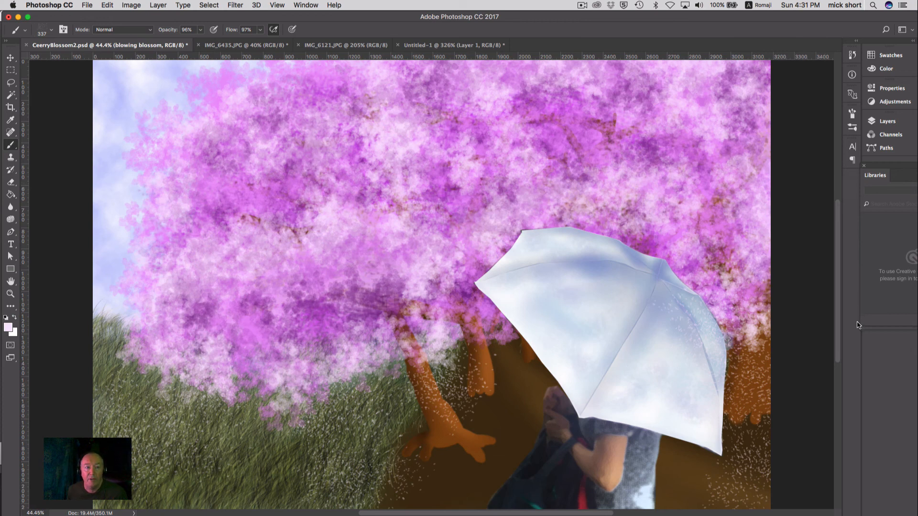
{"action": "key", "text": "super"}
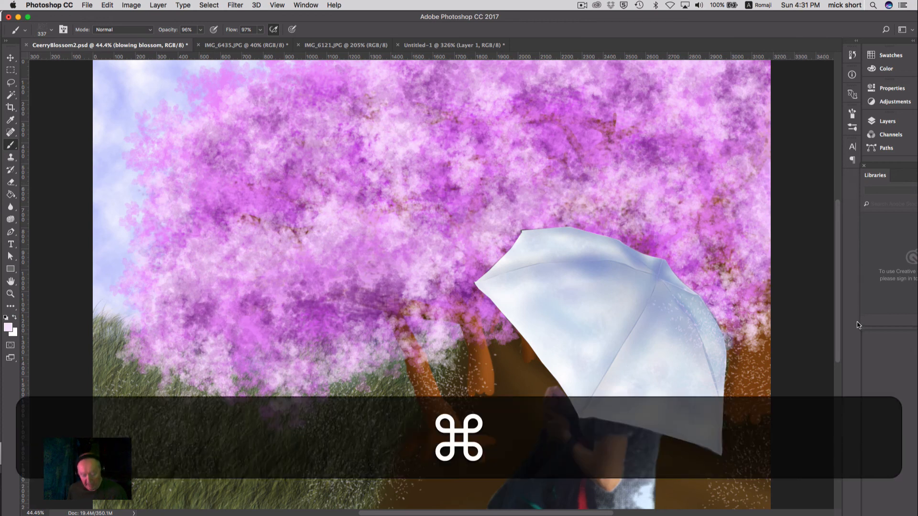
{"action": "key", "text": "super+d"}
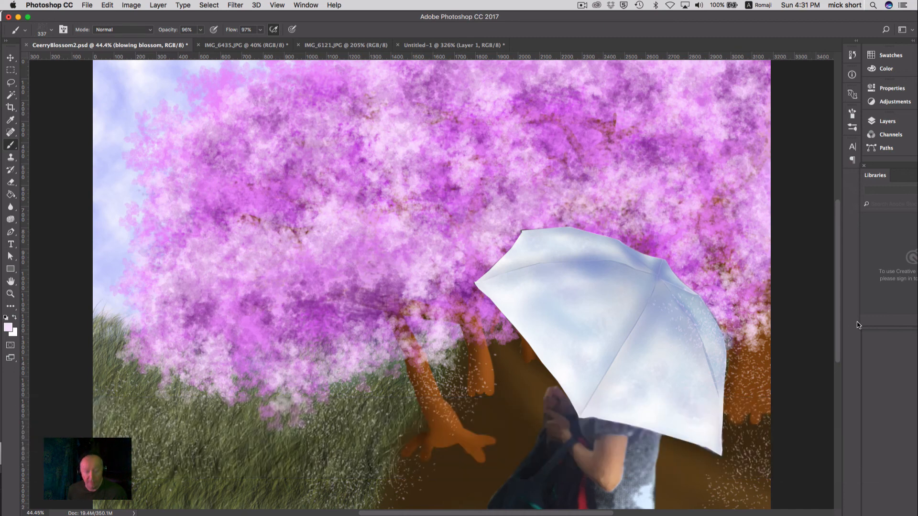
{"action": "key", "text": "super+s"}
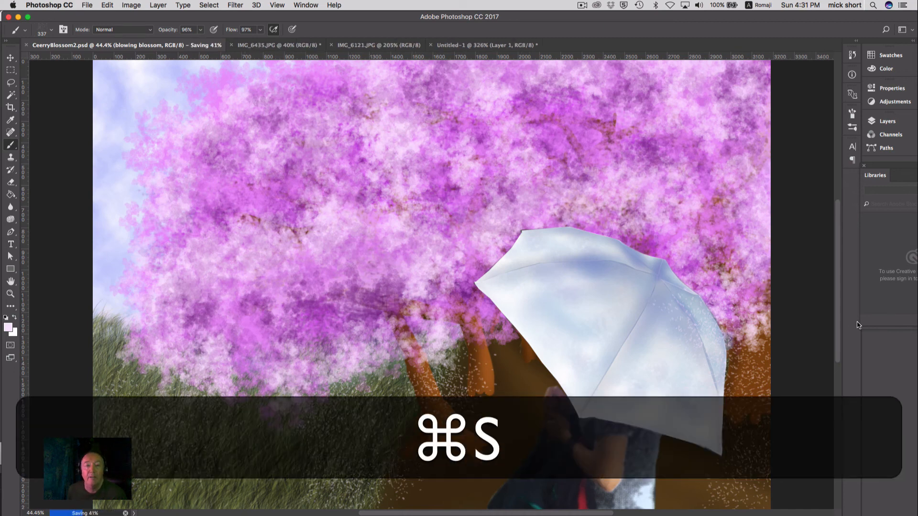